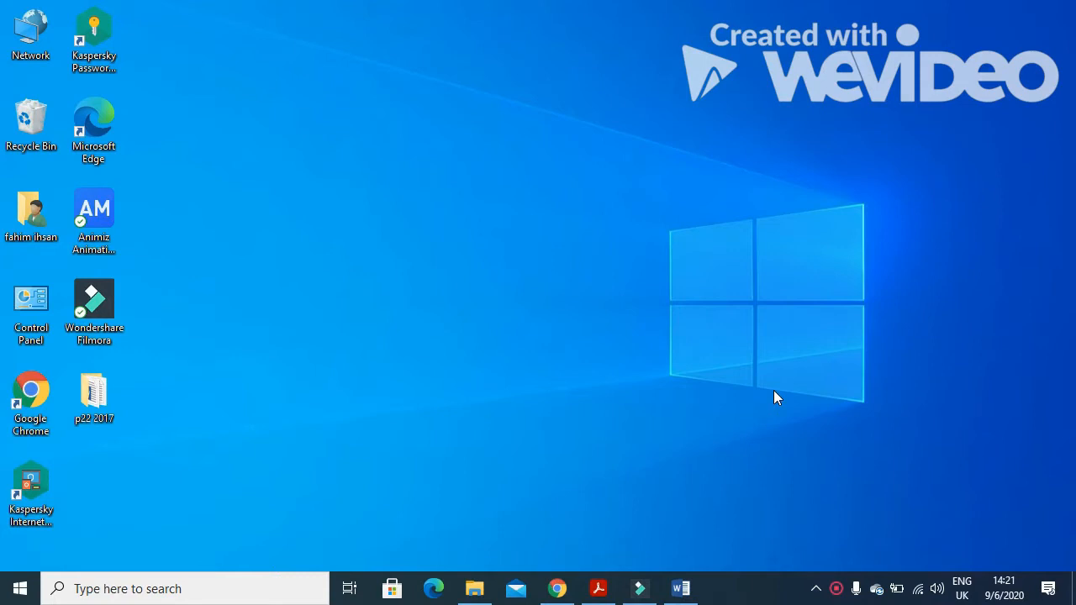
# In the exam paper, highlight Task 3's first bullet naming J227DEGREE.CSV and J227FACULTY.CSV
pyautogui.click(598, 588)
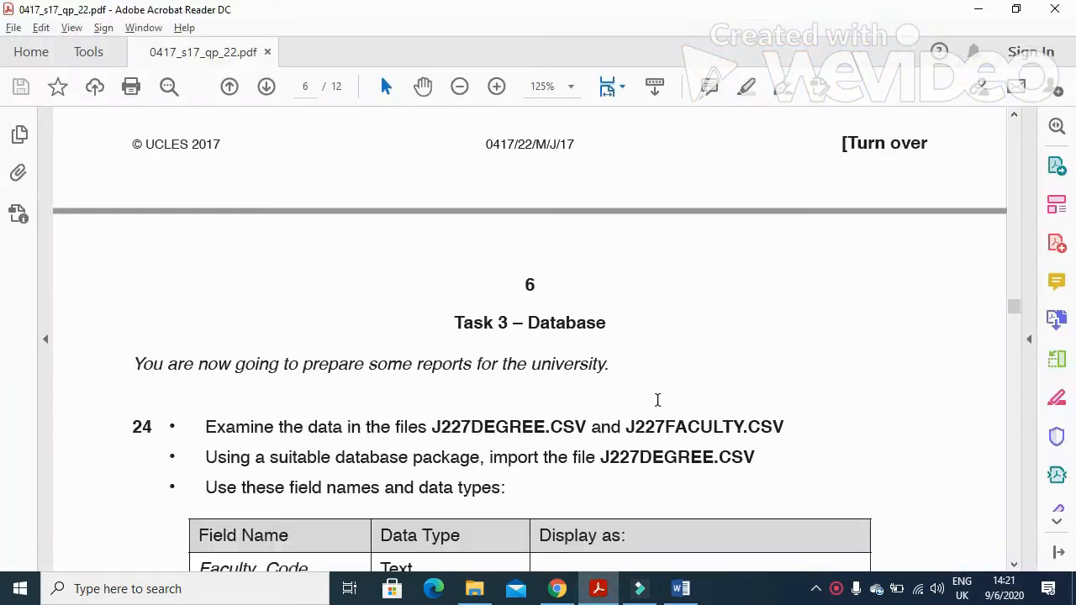
pyautogui.scroll(-3, 648, 382)
pyautogui.moveTo(137, 243); pyautogui.dragTo(616, 255)
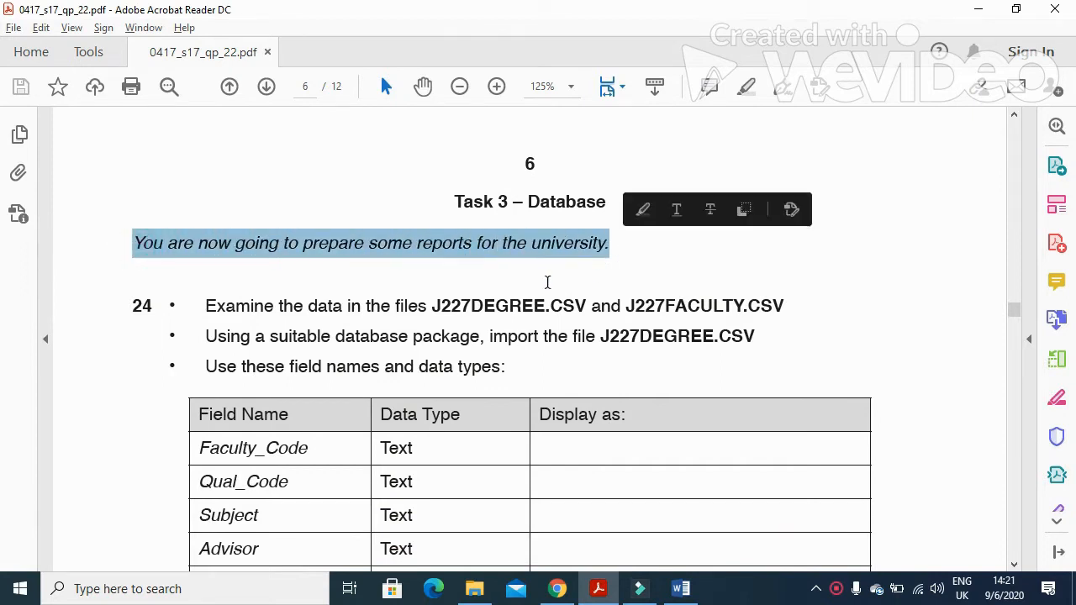
pyautogui.moveTo(206, 306); pyautogui.dragTo(439, 314)
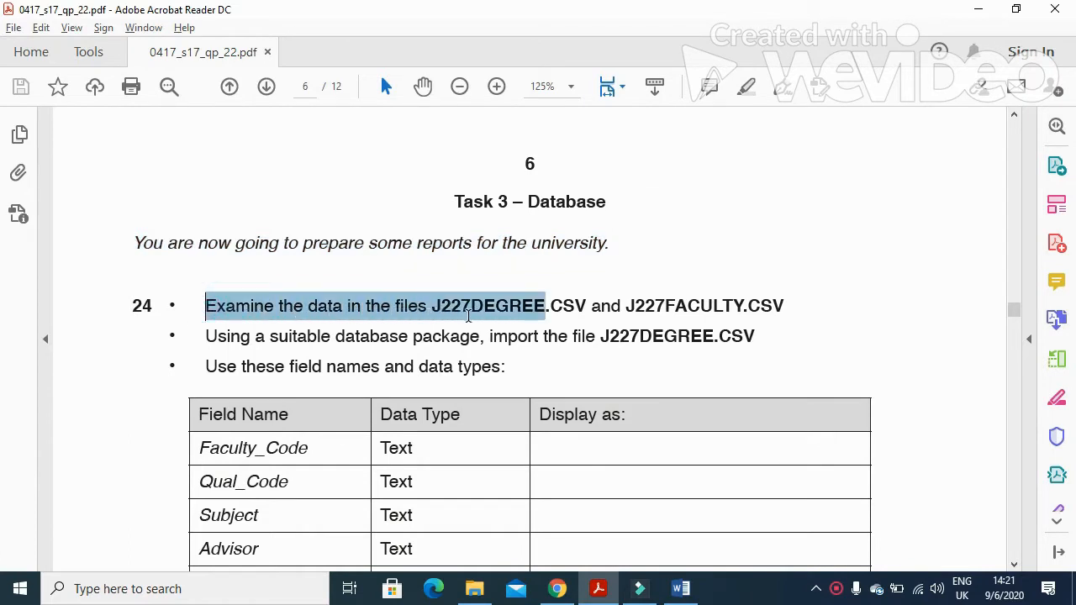
pyautogui.moveTo(511, 315); pyautogui.dragTo(641, 317)
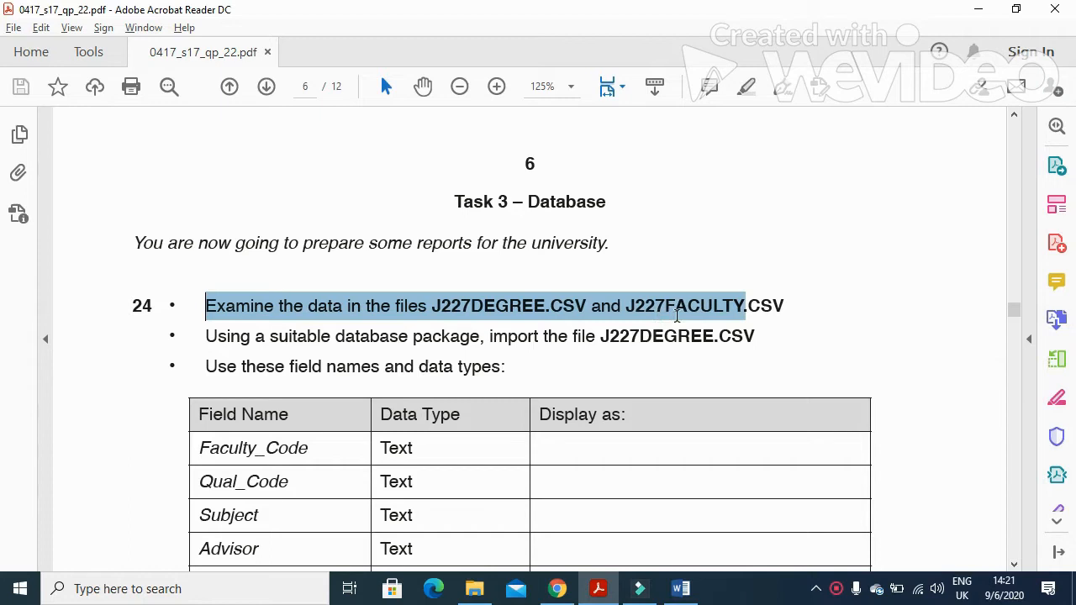
pyautogui.moveTo(734, 312); pyautogui.dragTo(783, 325)
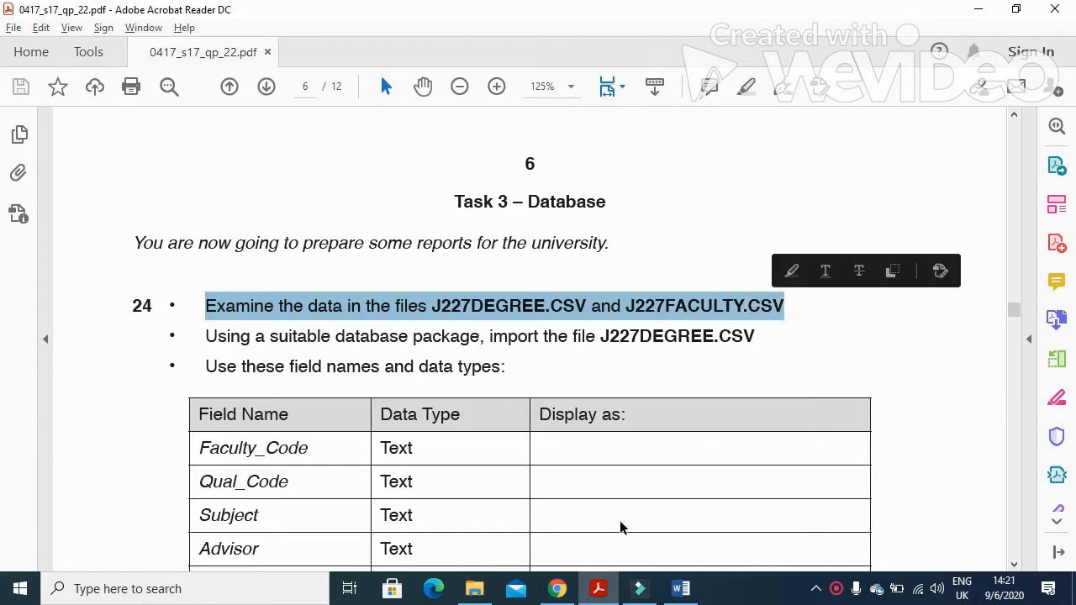
pyautogui.click(474, 589)
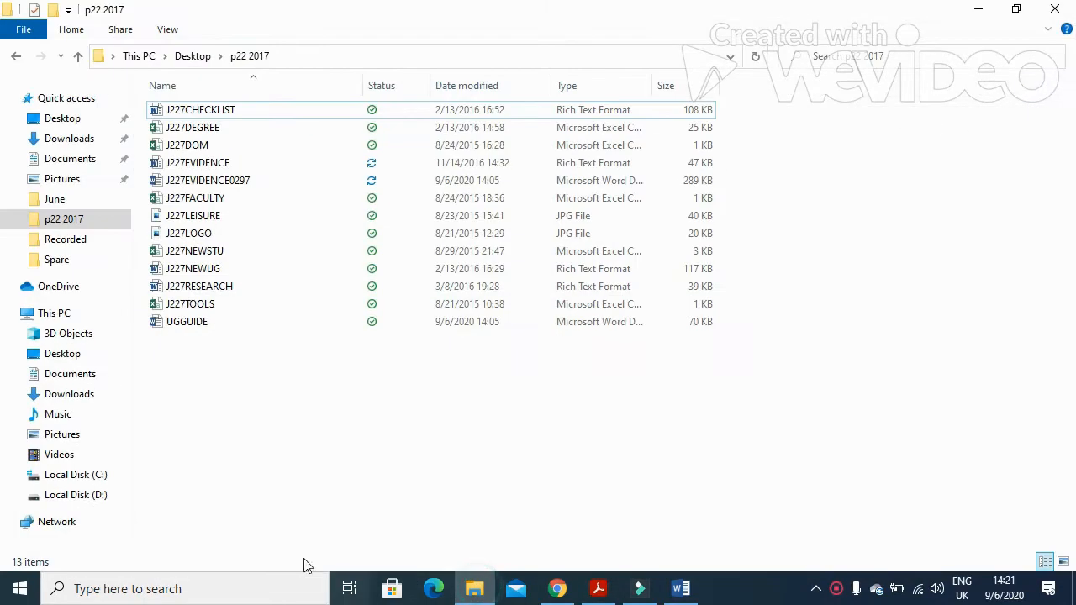
# Open J227DEGREE and J227FACULTY from the p22 2017 folder in Excel
pyautogui.doubleClick(214, 126)
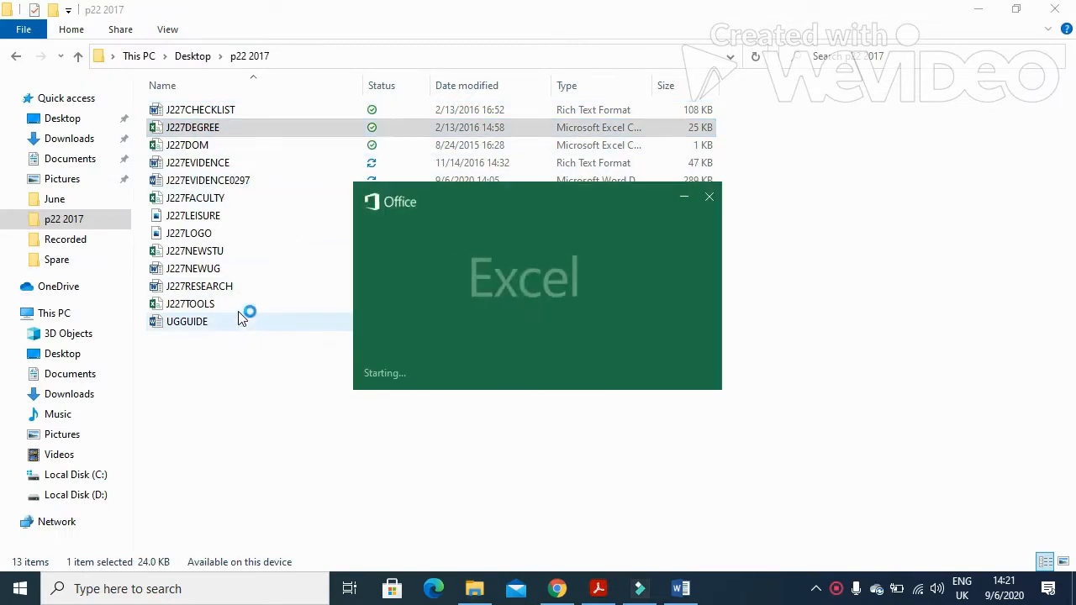
pyautogui.click(208, 199)
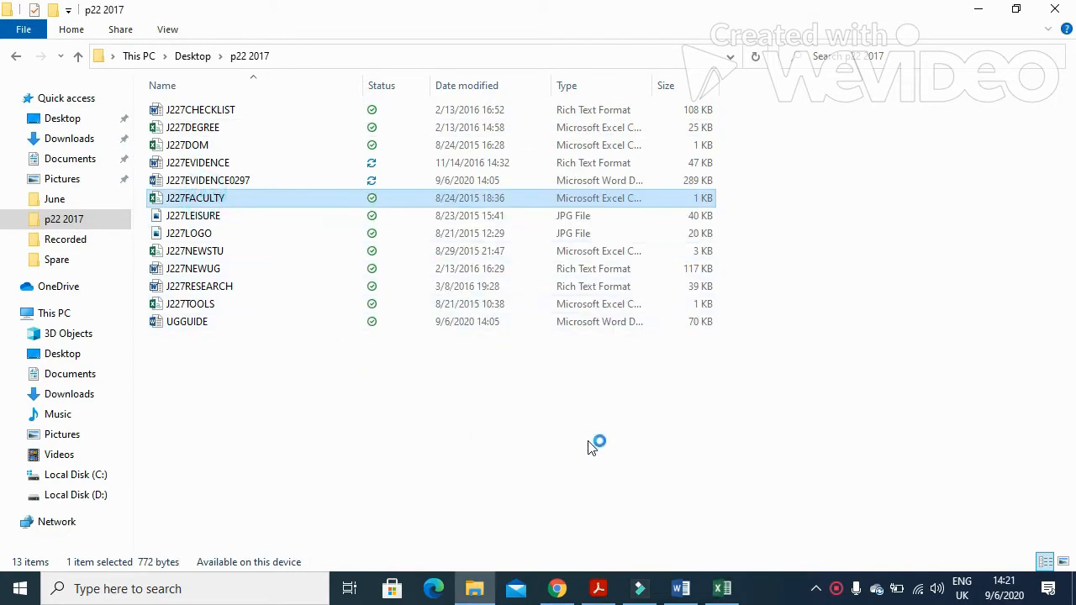
pyautogui.click(722, 589)
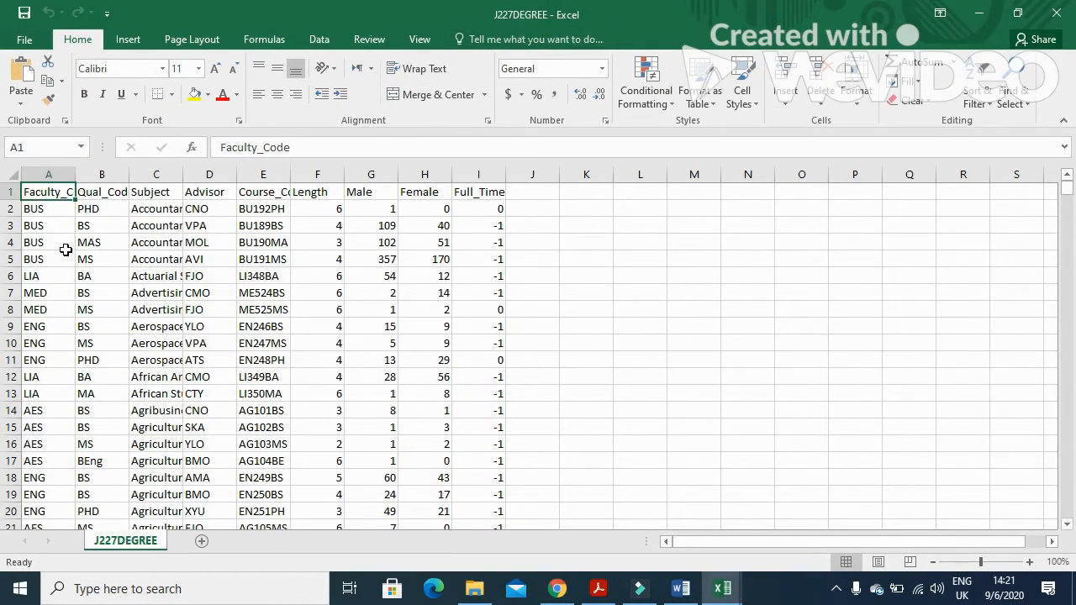
# Autofit J227DEGREE's columns A, B, C and E to show Faculty_Code, Qual_Code, Subject and Course_Code fully
pyautogui.doubleClick(75, 175)
pyautogui.doubleClick(152, 175)
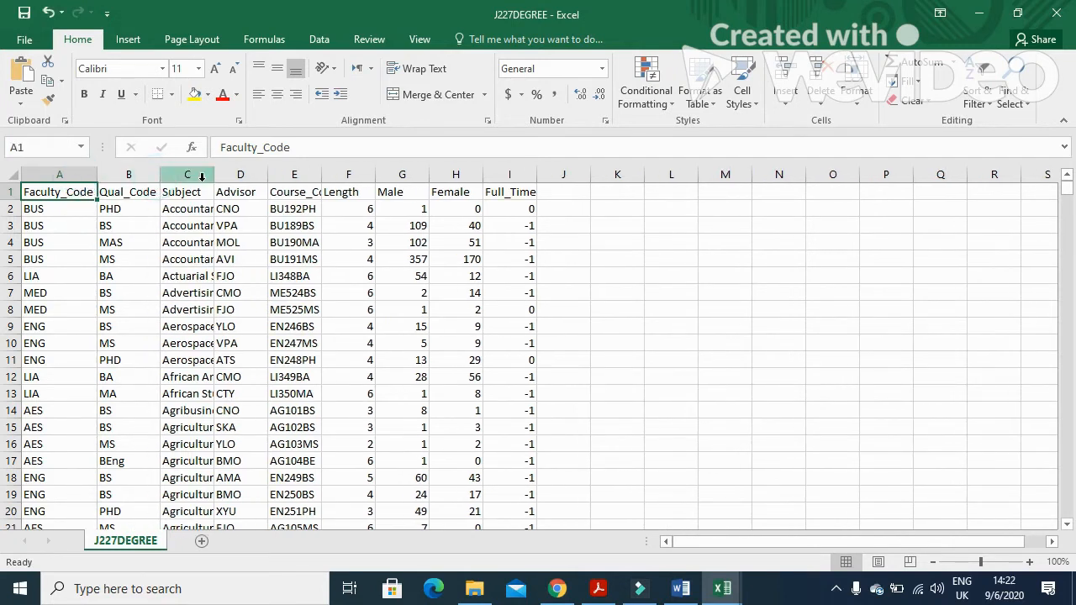
pyautogui.doubleClick(214, 175)
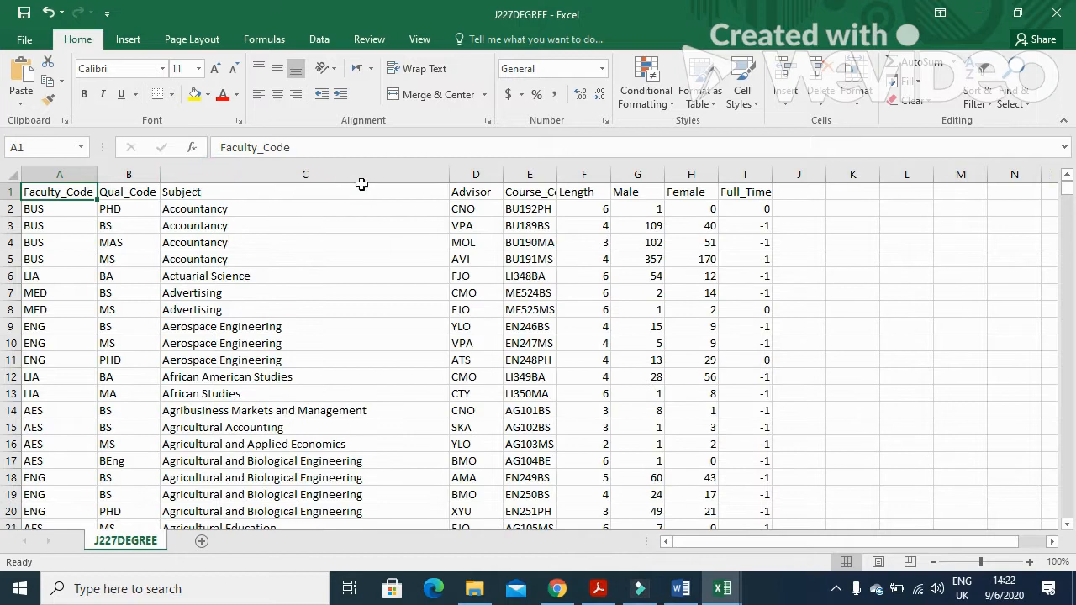
pyautogui.doubleClick(557, 175)
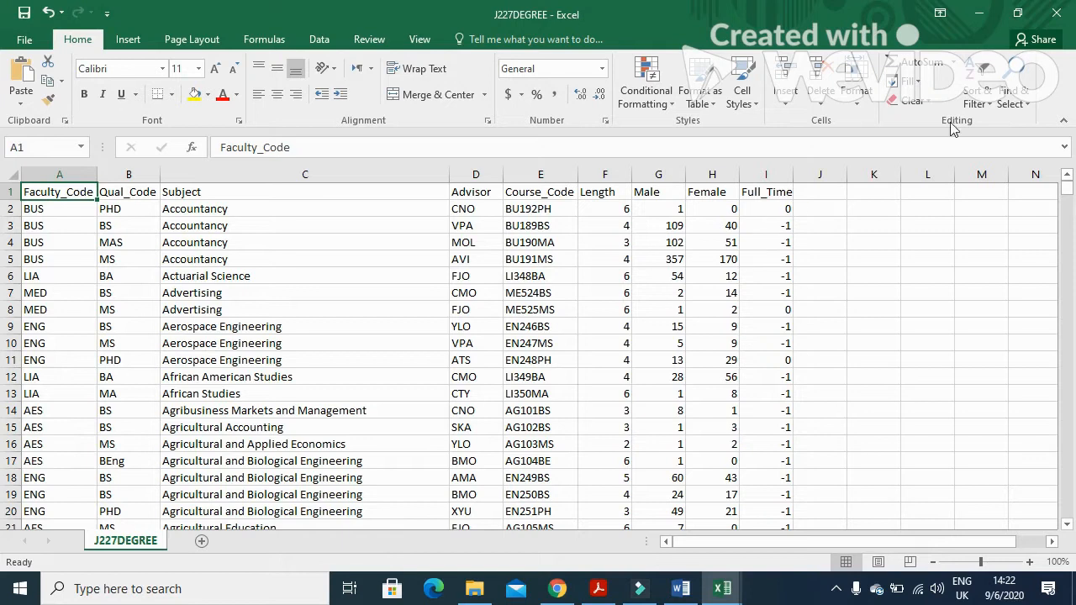
# Close J227DEGREE without saving, then close the J227FACULTY workbook
pyautogui.click(1058, 13)
pyautogui.click(548, 313)
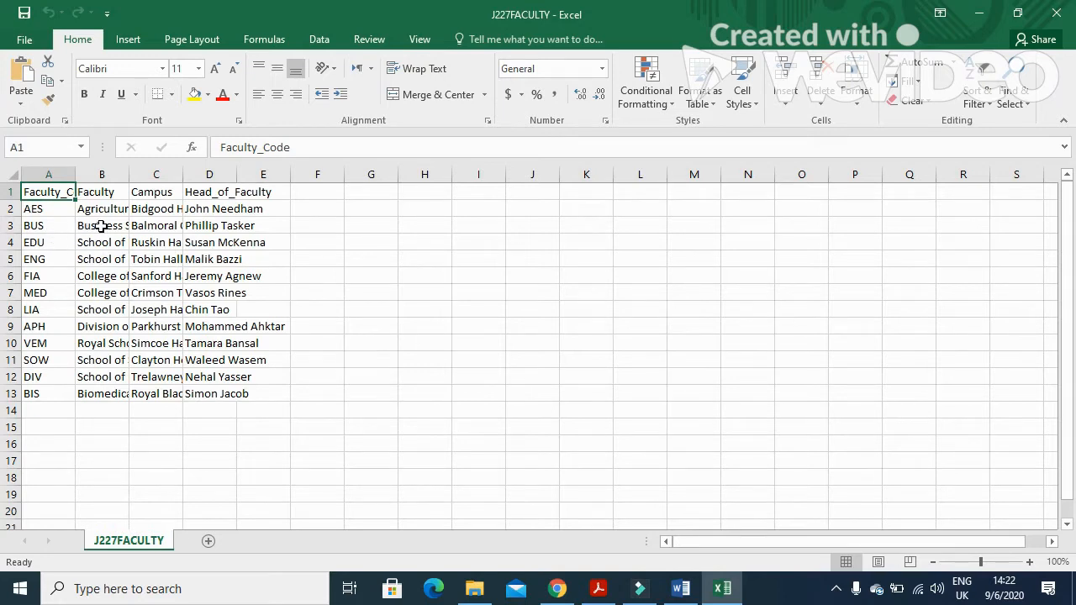
pyautogui.click(1056, 12)
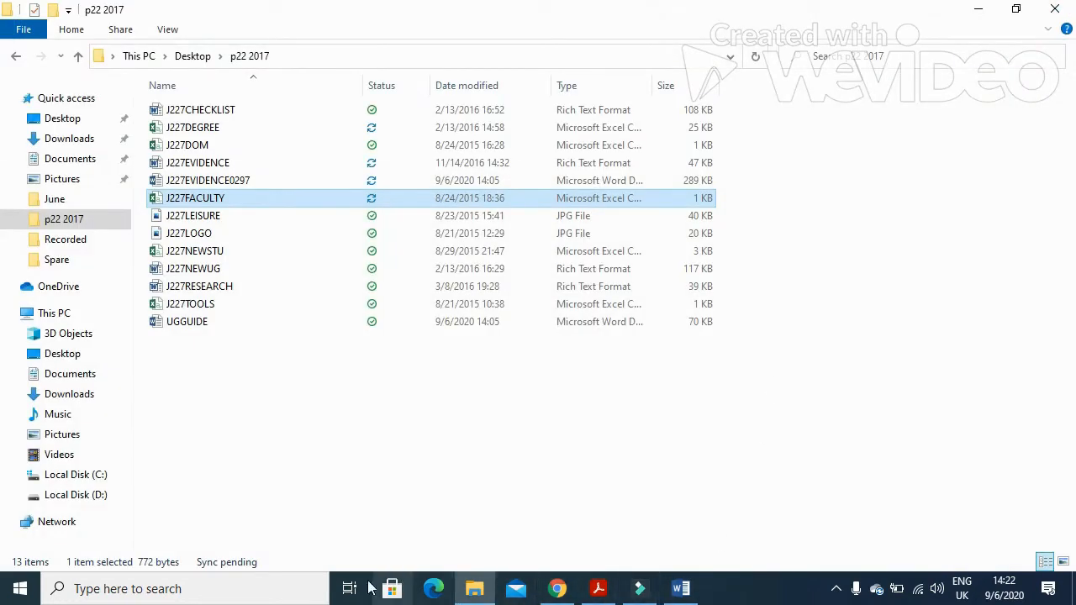
# Launch Access 2016 by searching 'access' in Windows search
pyautogui.click(228, 586)
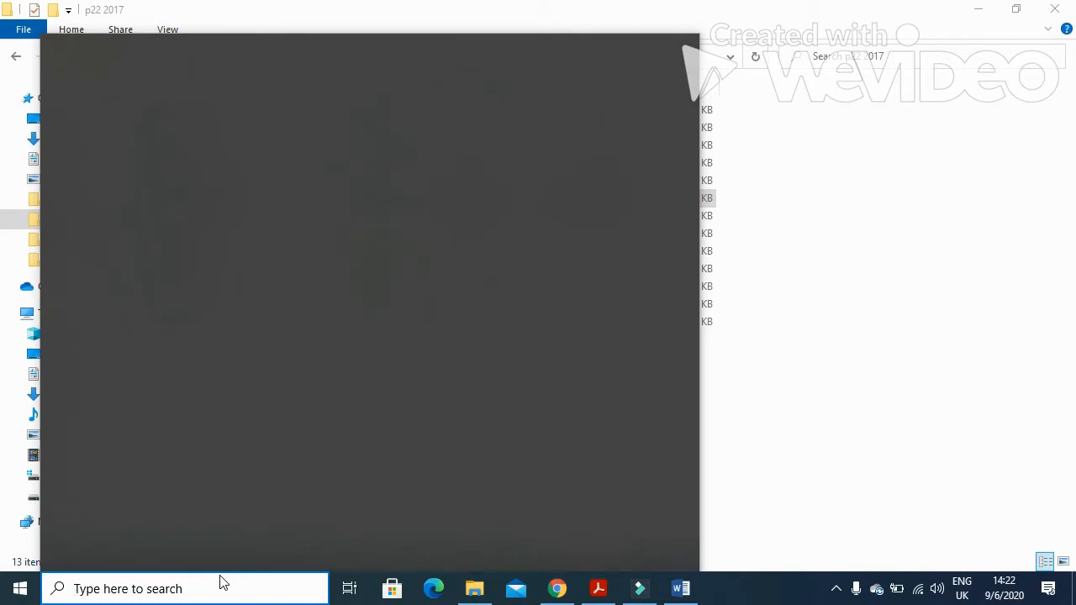
pyautogui.write('access')
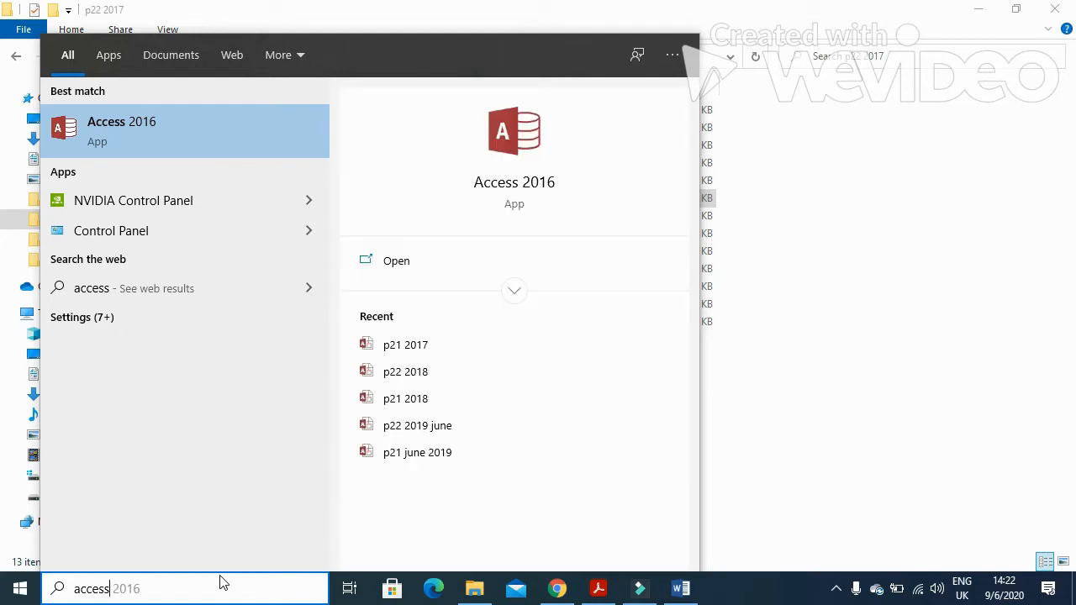
pyautogui.press('Return')
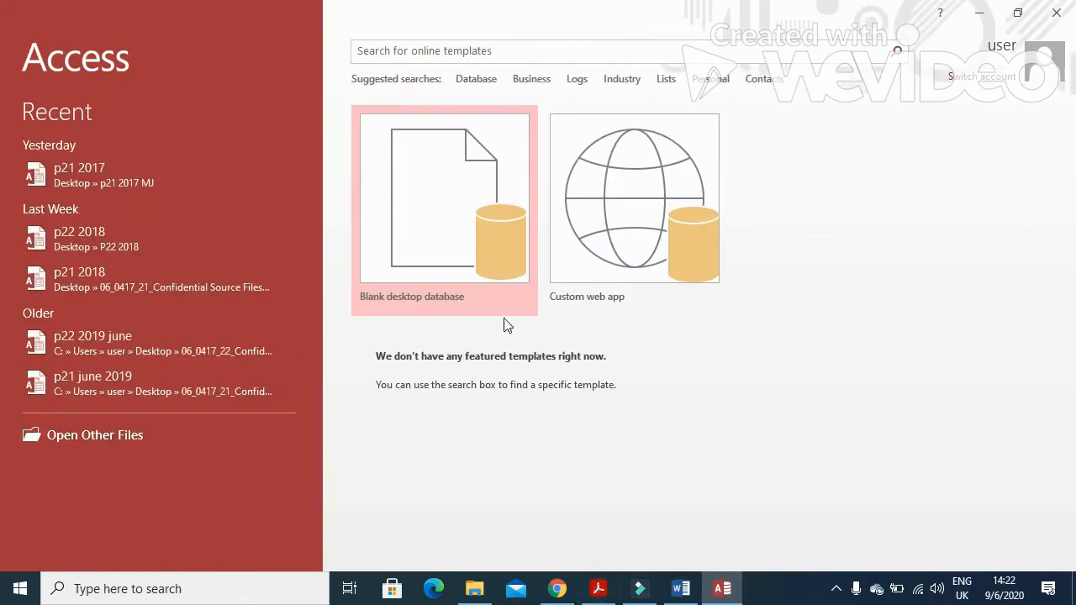
# Start a blank desktop database and clear its default file name
pyautogui.click(473, 226)
pyautogui.click(586, 270)
pyautogui.hotkey('ctrl', 'a')
pyautogui.press('BackSpace')
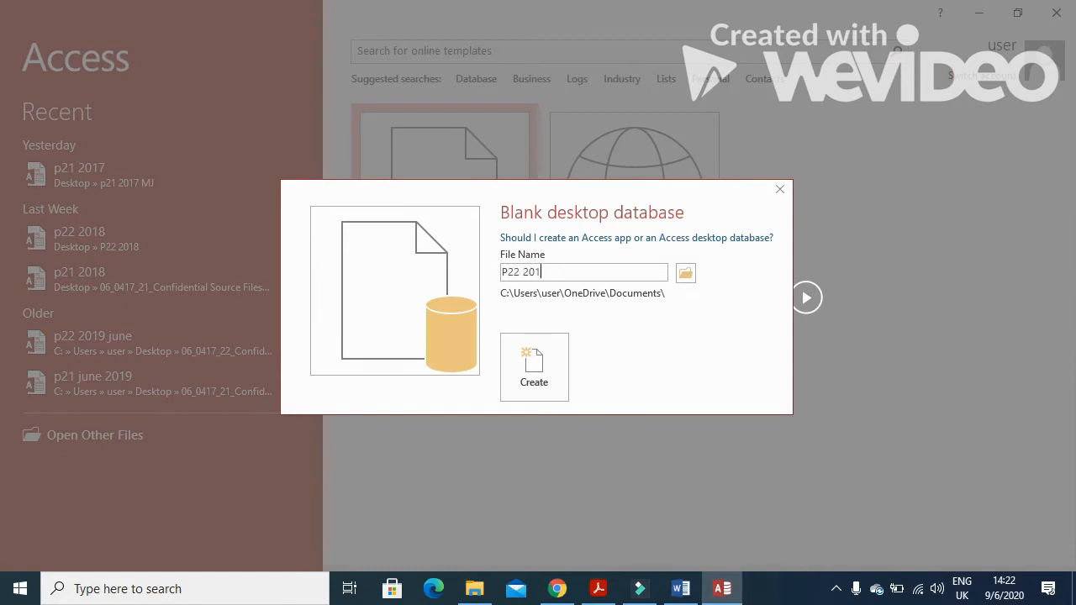
# Create the P22 2017 database in the Desktop's p22 2017 folder
pyautogui.click(687, 277)
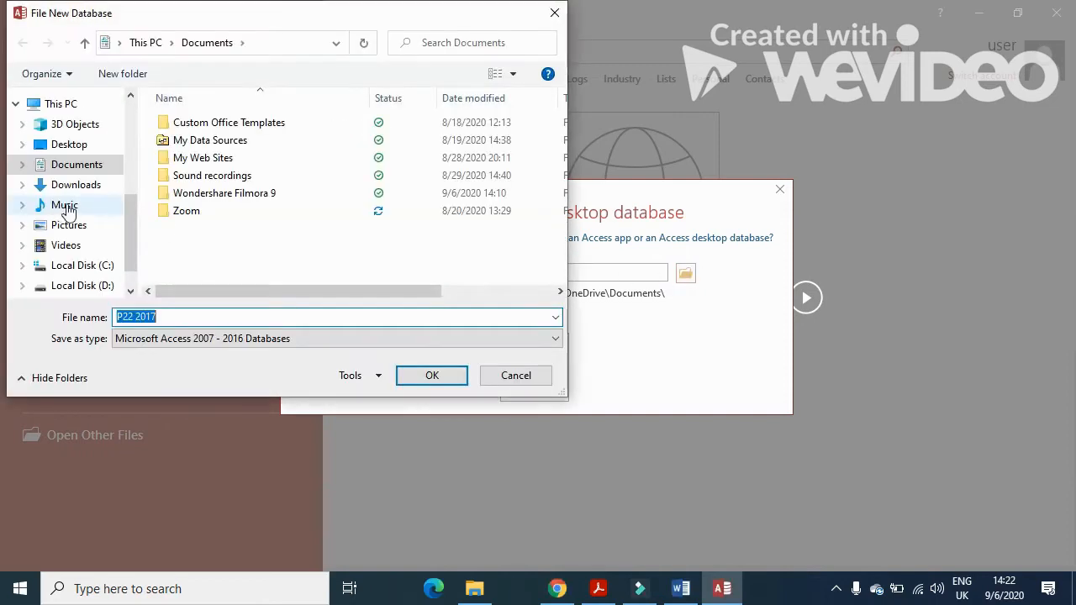
pyautogui.click(71, 146)
pyautogui.doubleClick(197, 132)
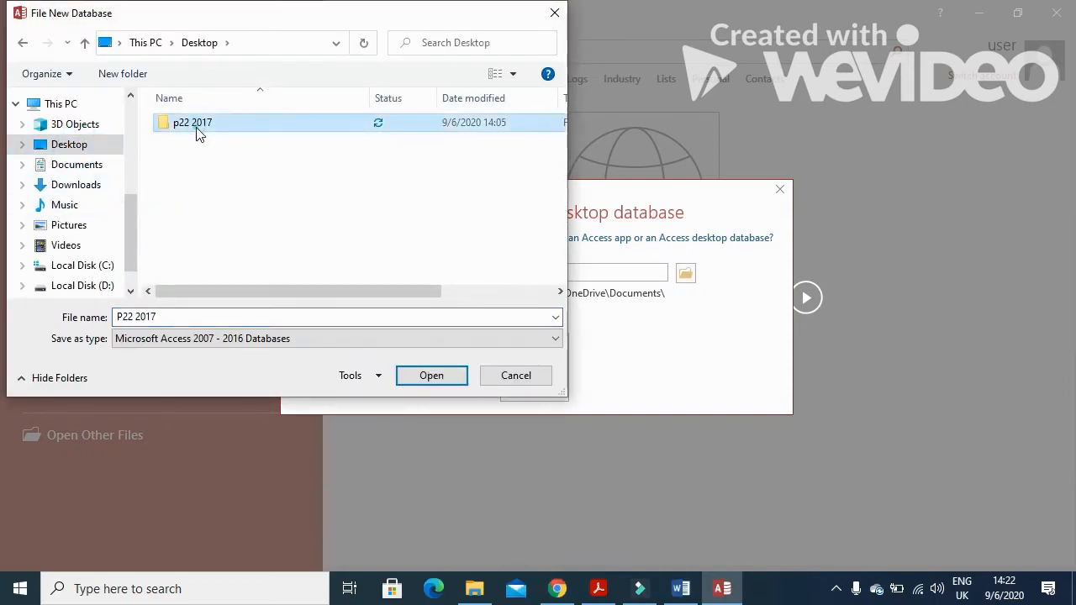
pyautogui.click(451, 378)
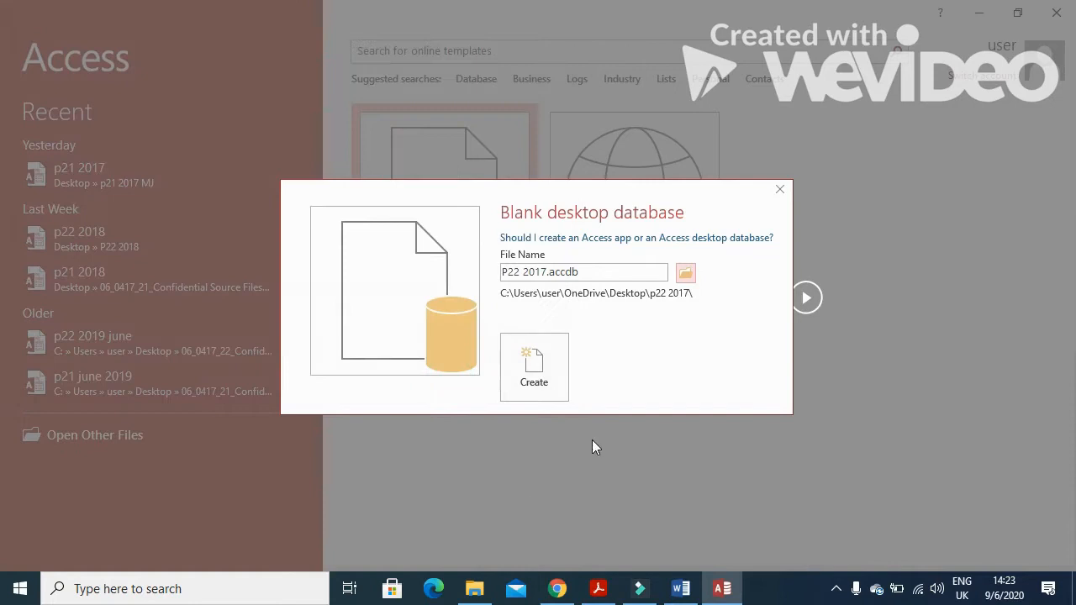
pyautogui.click(537, 381)
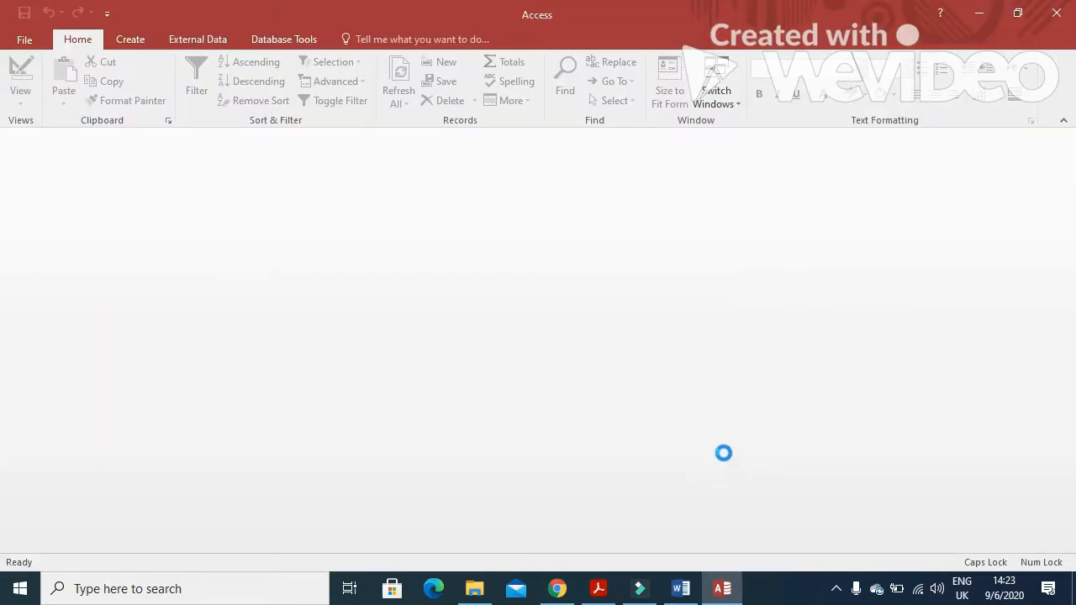
pyautogui.click(597, 595)
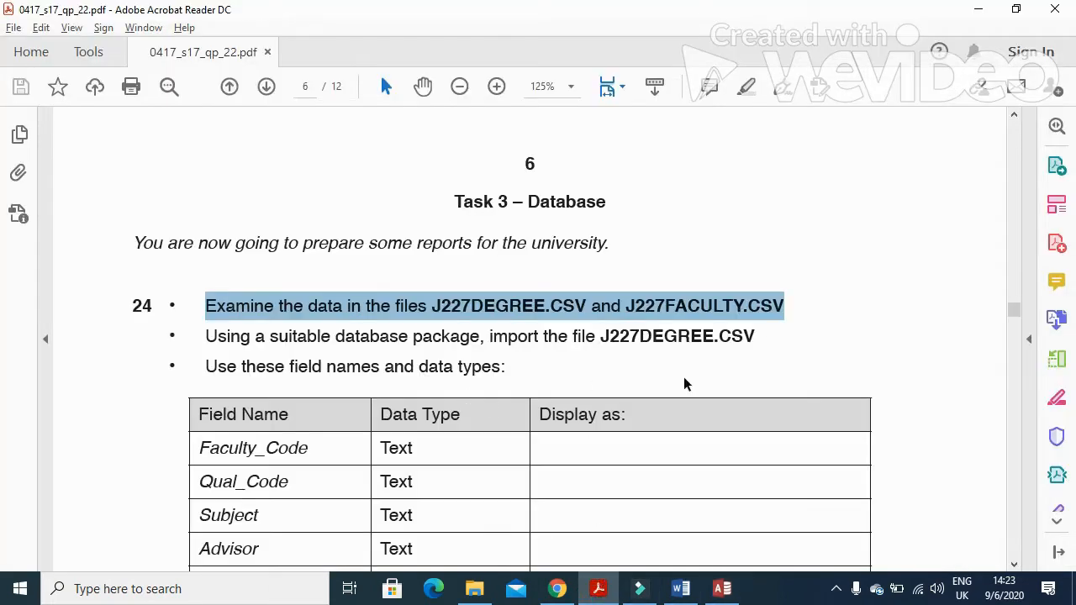
# Mark J227DEGREE on the paper's import instruction and close the empty Table1
pyautogui.moveTo(601, 340); pyautogui.dragTo(713, 347)
pyautogui.click(607, 592)
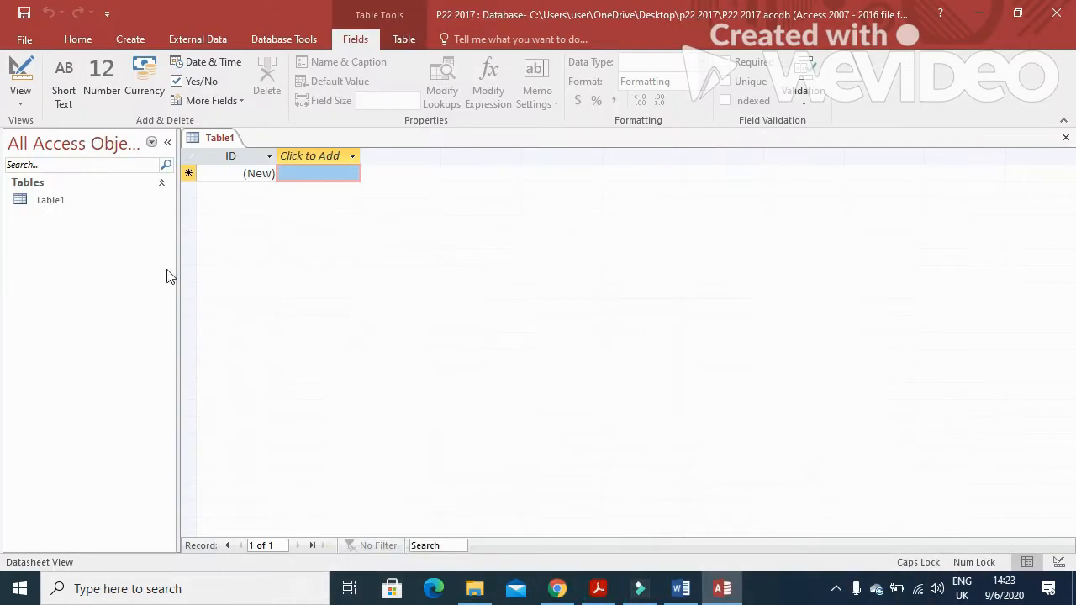
pyautogui.click(1066, 138)
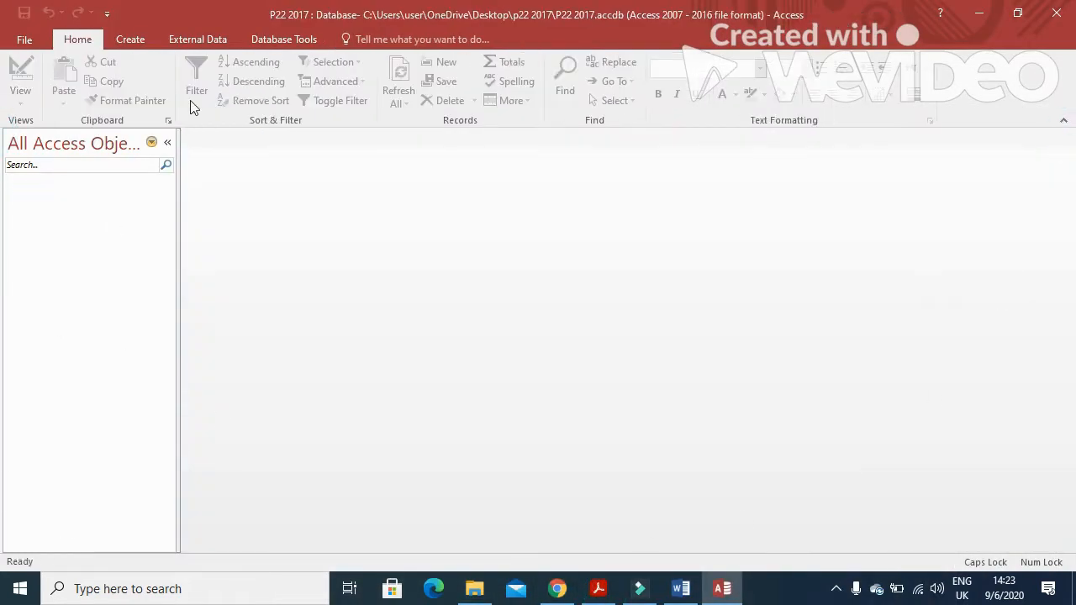
# Start a text-file import and select J227DEGREE.CSV from Desktop > p22 2017
pyautogui.click(222, 43)
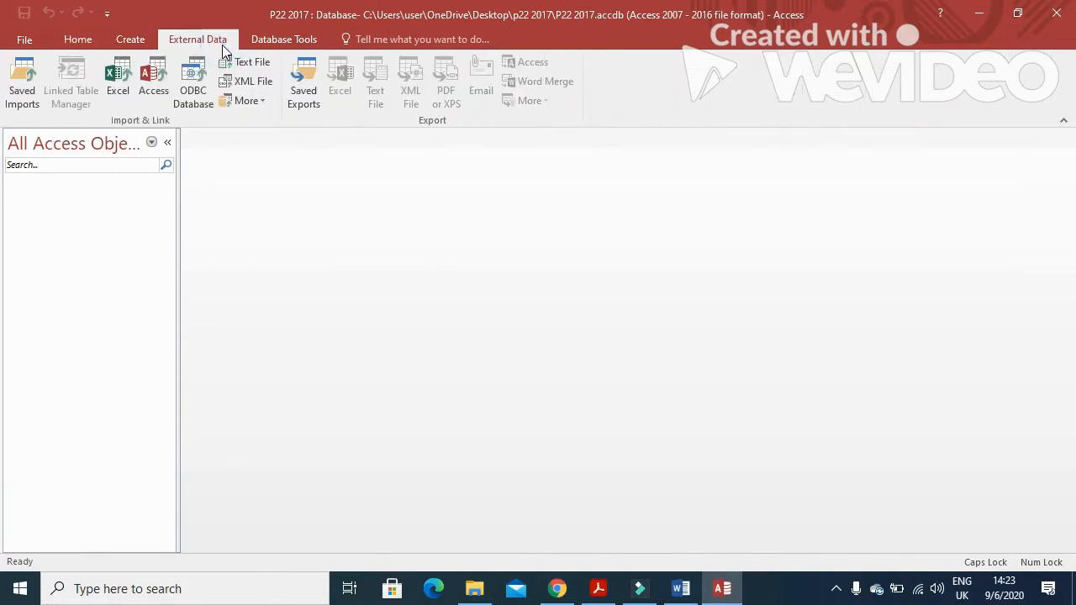
pyautogui.click(267, 61)
pyautogui.click(790, 180)
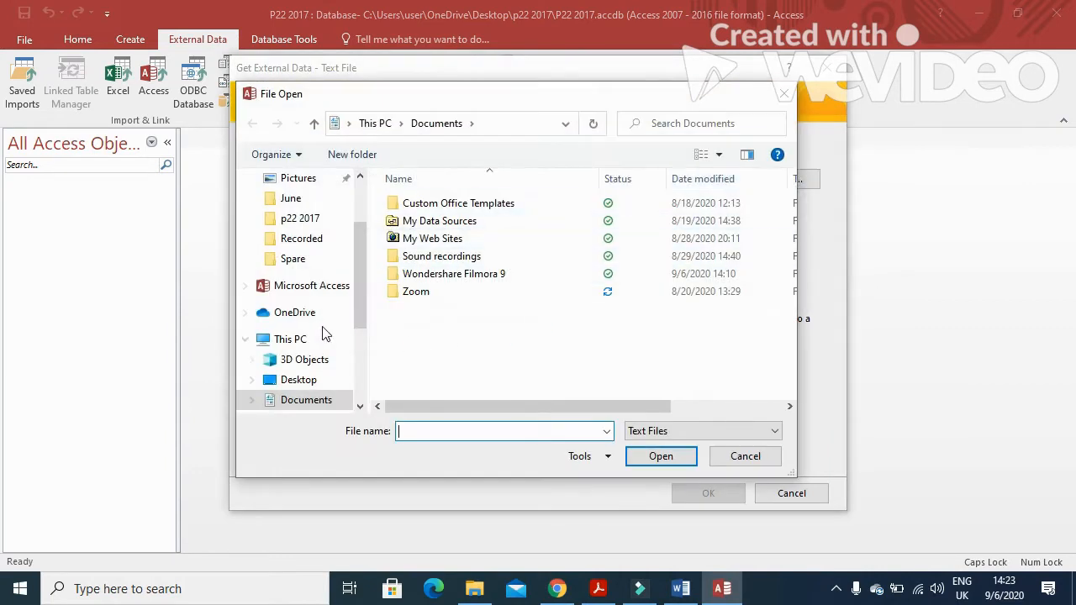
pyautogui.click(303, 381)
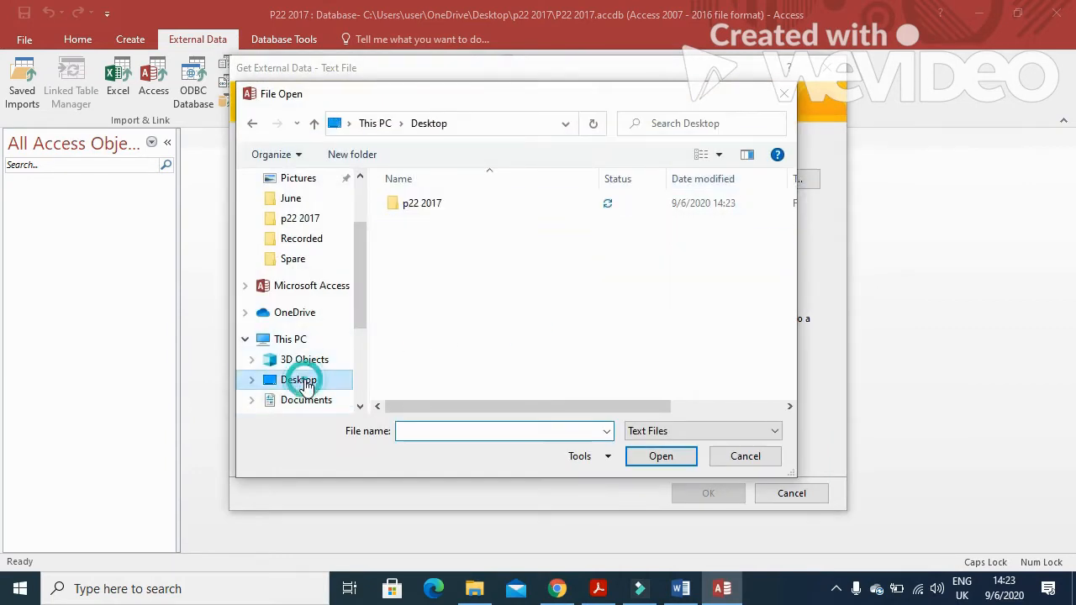
pyautogui.doubleClick(441, 204)
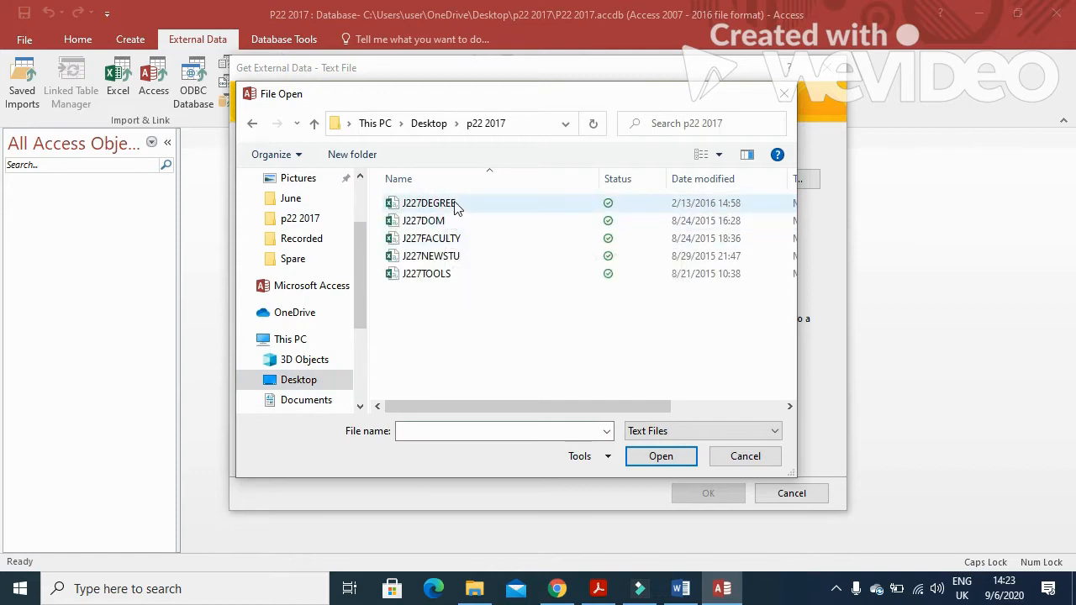
pyautogui.click(453, 204)
pyautogui.click(659, 458)
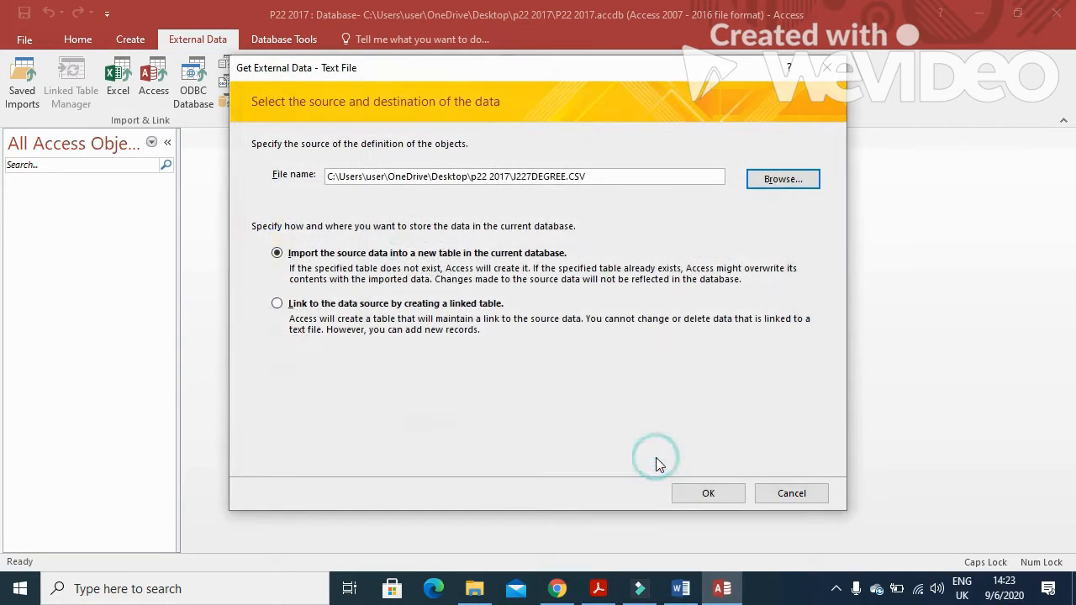
# Import J227DEGREE.CSV as comma-delimited text with the first row as field names
pyautogui.click(736, 499)
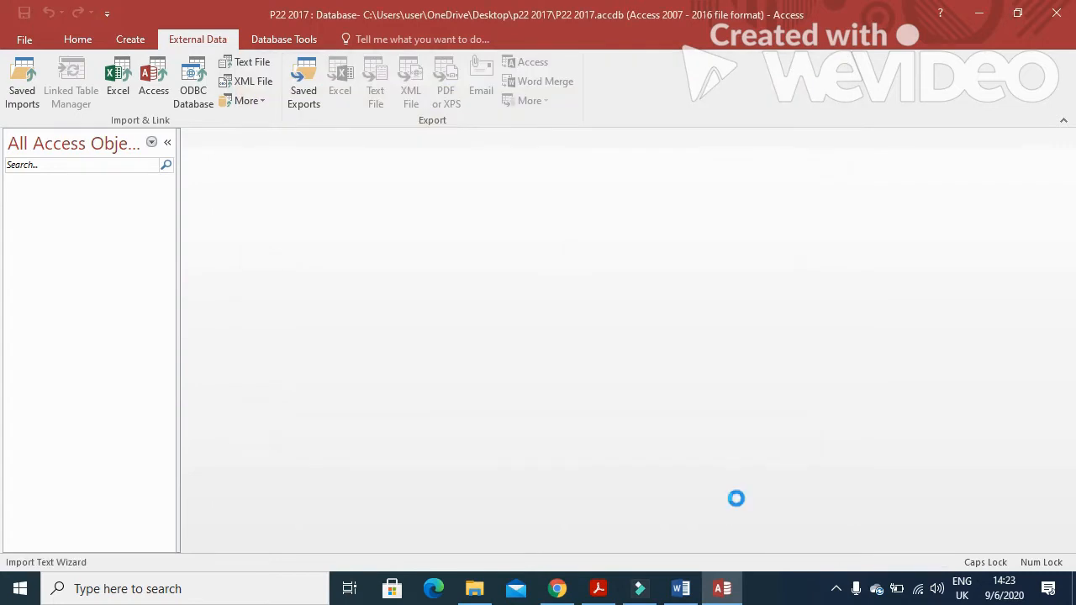
pyautogui.click(705, 467)
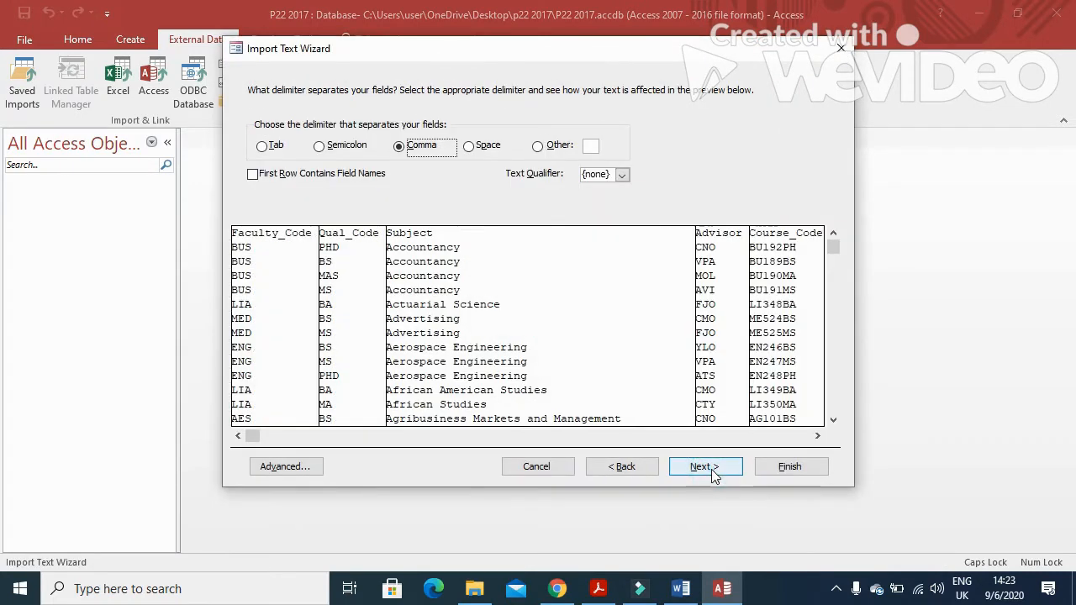
pyautogui.click(254, 176)
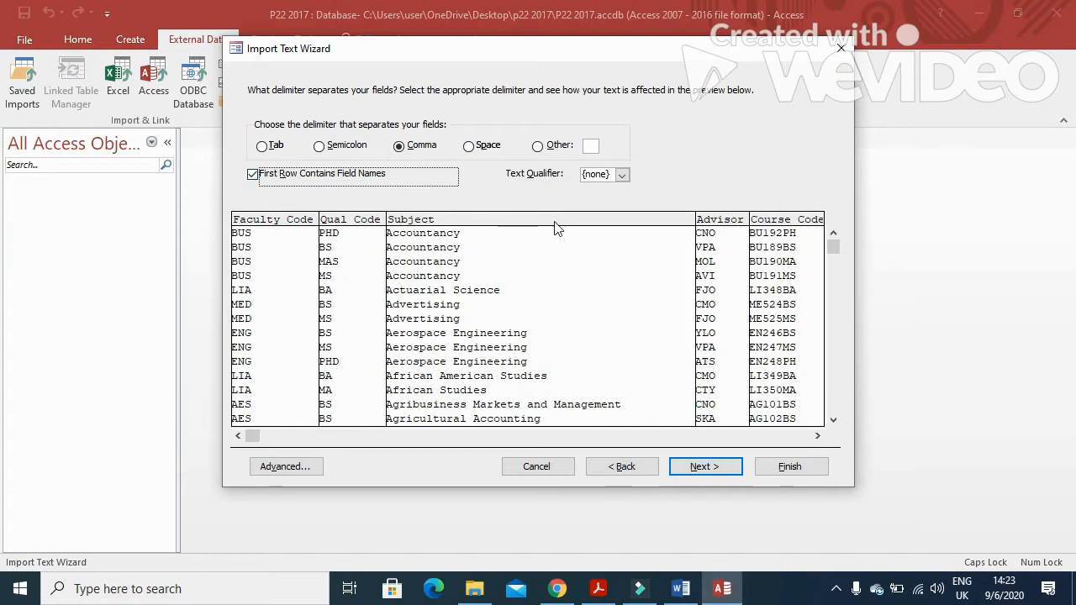
pyautogui.click(704, 468)
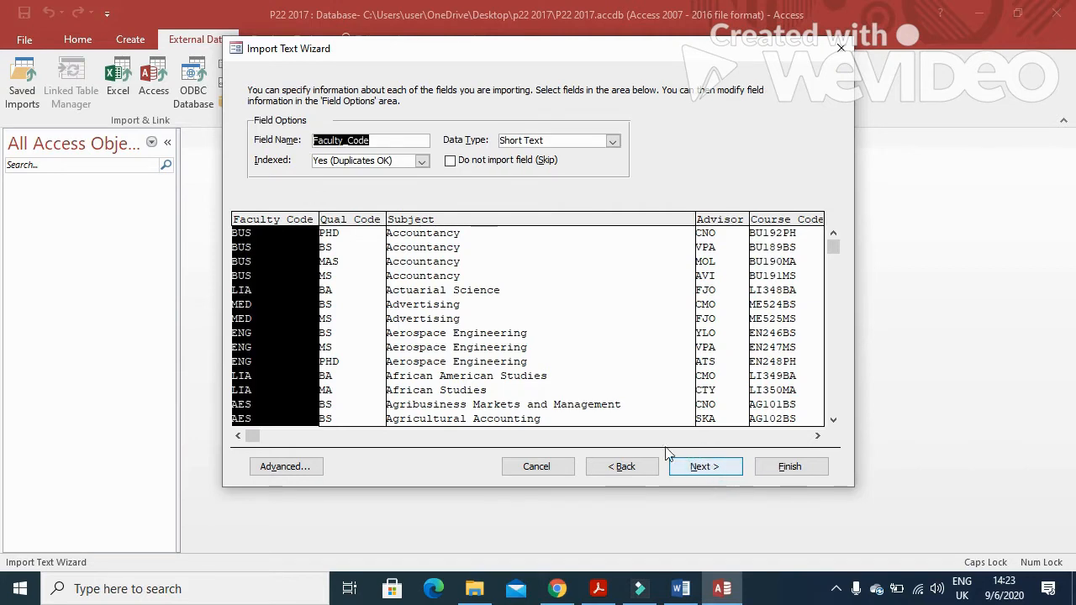
pyautogui.click(598, 588)
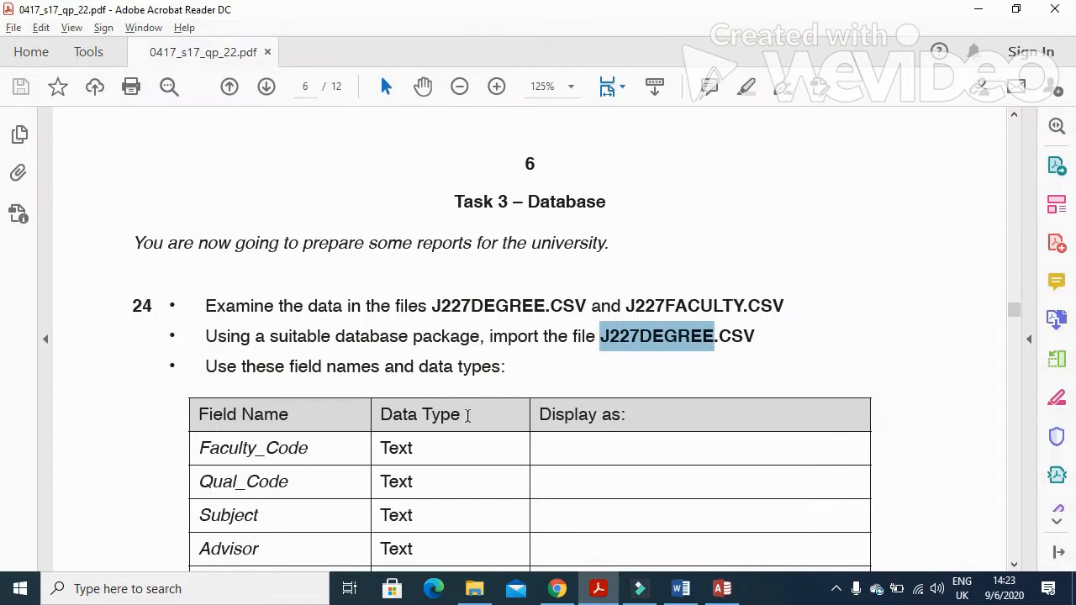
pyautogui.scroll(-3, 430, 420)
pyautogui.scroll(-2, 431, 423)
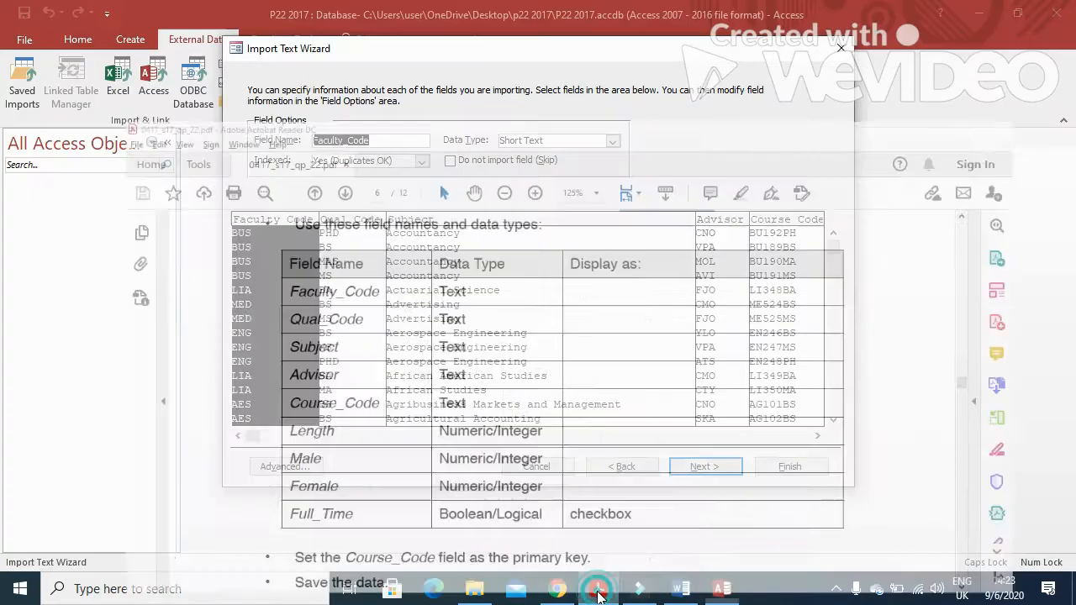
pyautogui.click(599, 588)
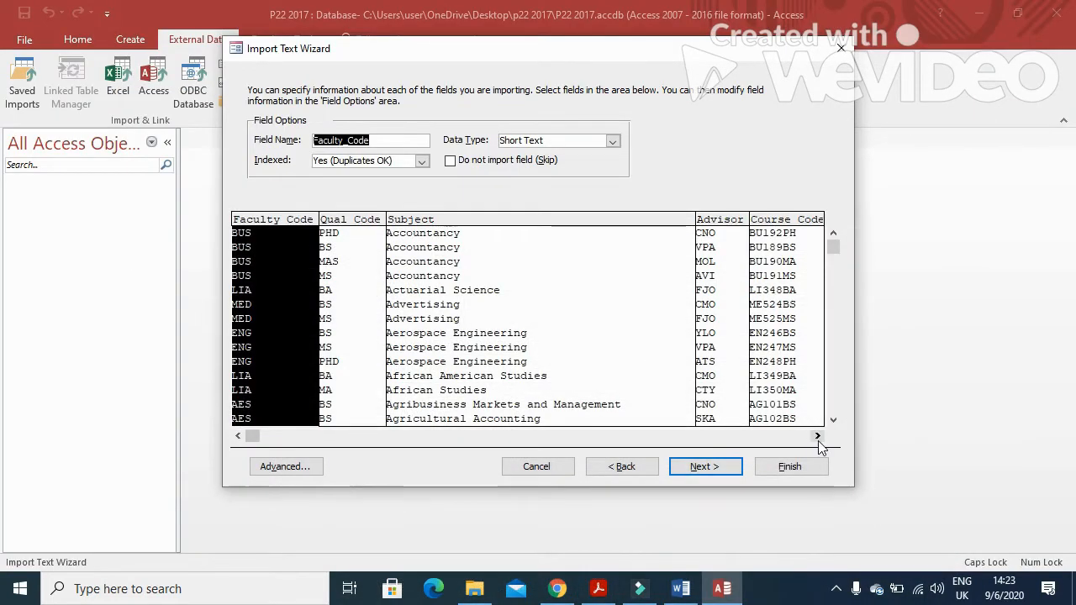
# In the import specification, keep Length as Long Integer and set Full_Time to Yes/No
pyautogui.click(305, 468)
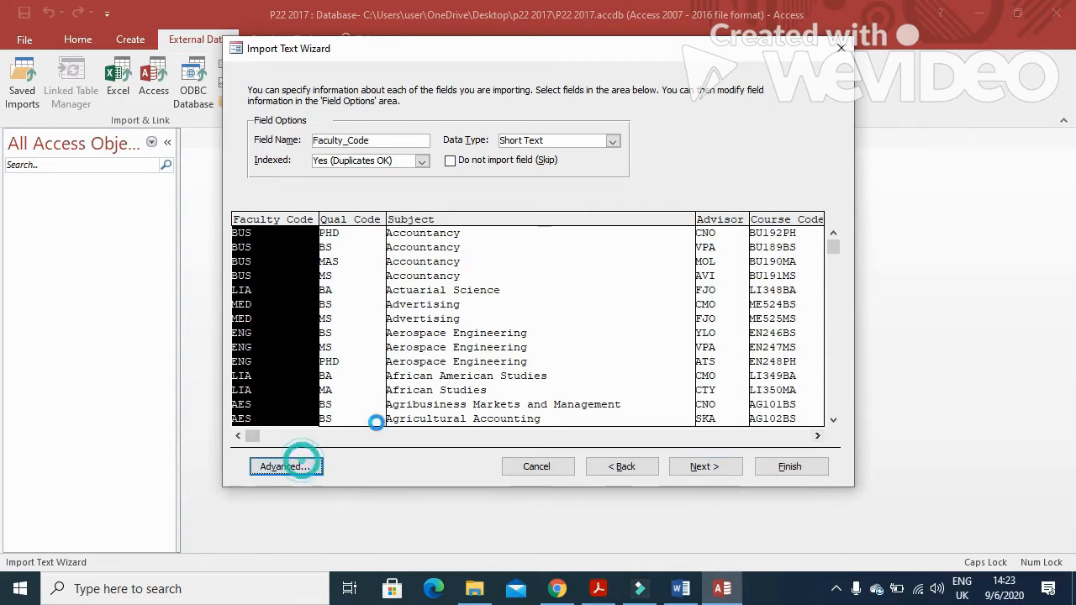
pyautogui.scroll(-2, 479, 328)
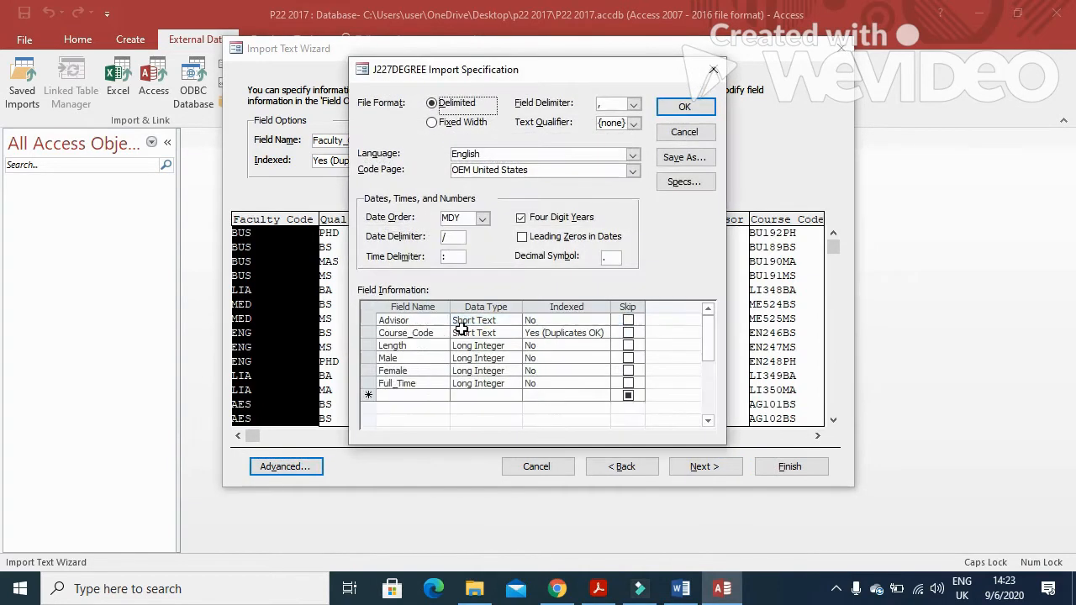
pyautogui.click(514, 345)
pyautogui.click(511, 360)
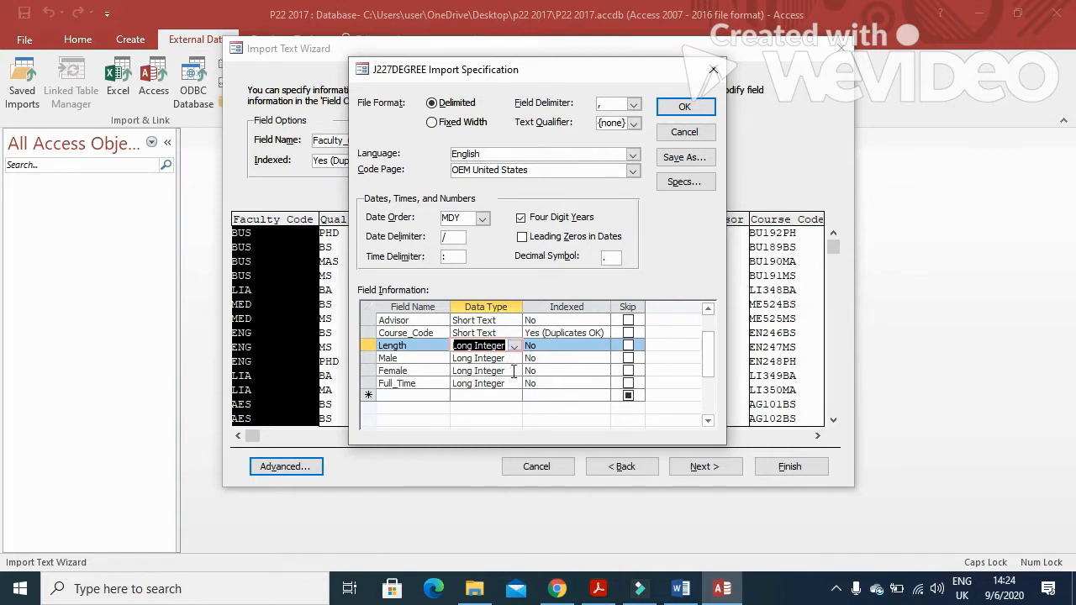
pyautogui.click(514, 383)
pyautogui.click(479, 396)
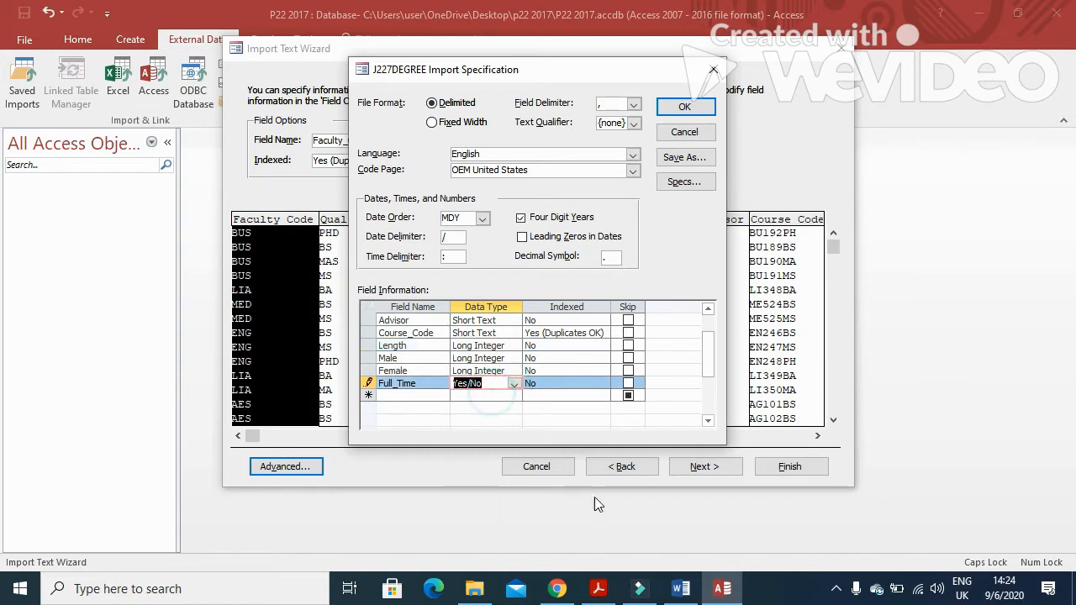
pyautogui.click(599, 589)
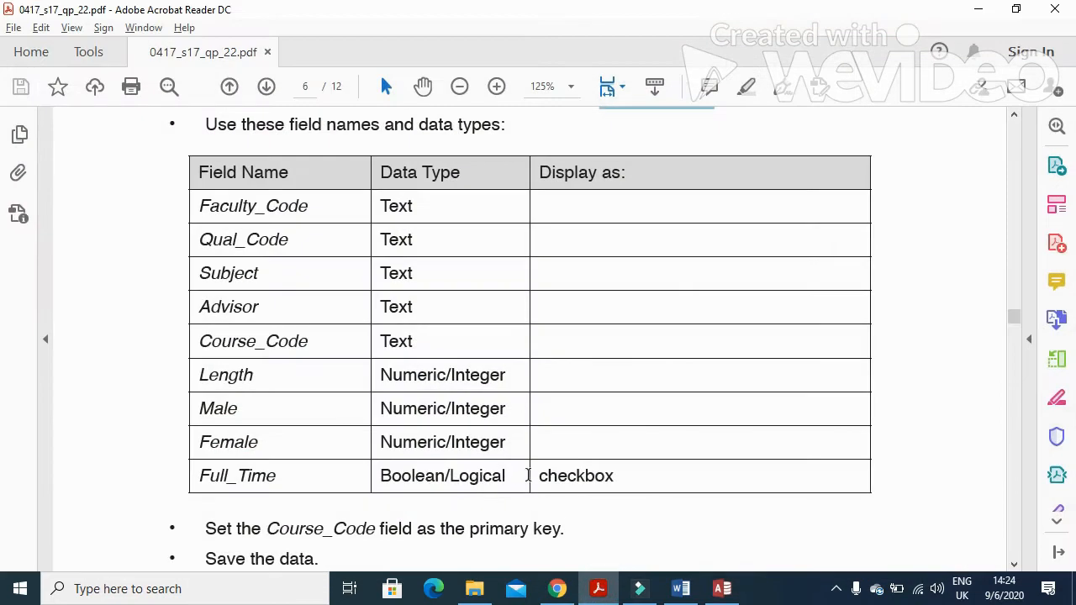
pyautogui.moveTo(542, 476); pyautogui.dragTo(615, 478)
pyautogui.click(722, 589)
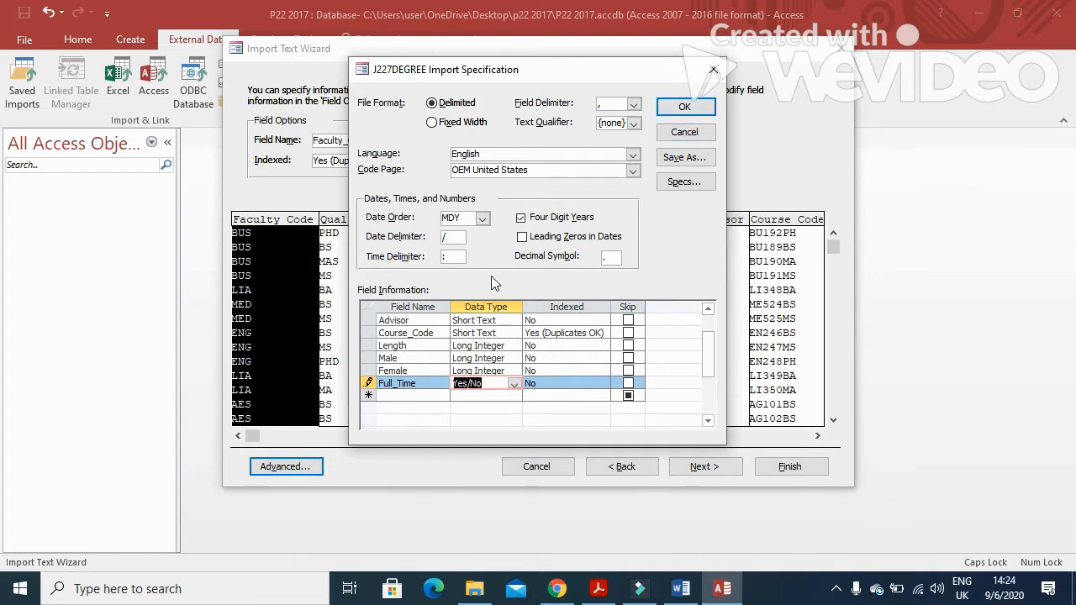
pyautogui.click(706, 110)
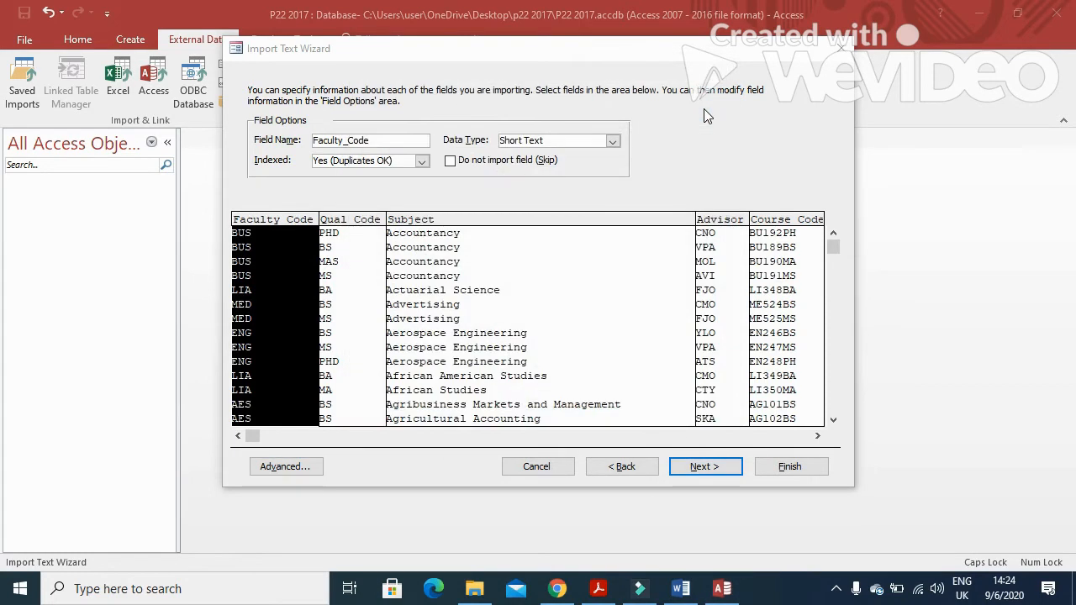
# Choose Course_Code as the table's own primary key after checking the paper
pyautogui.click(705, 468)
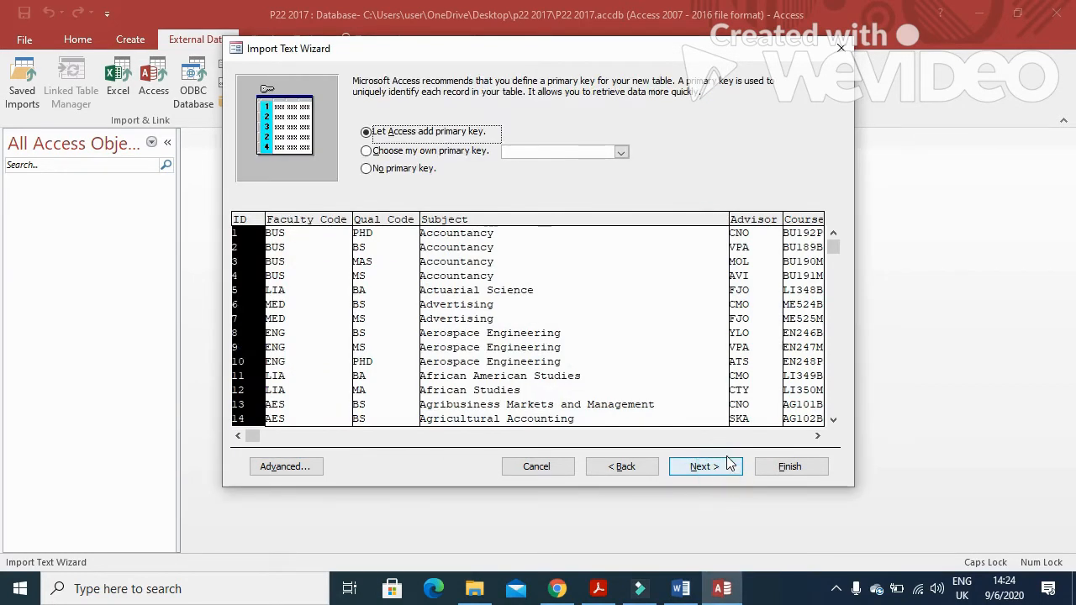
pyautogui.click(436, 153)
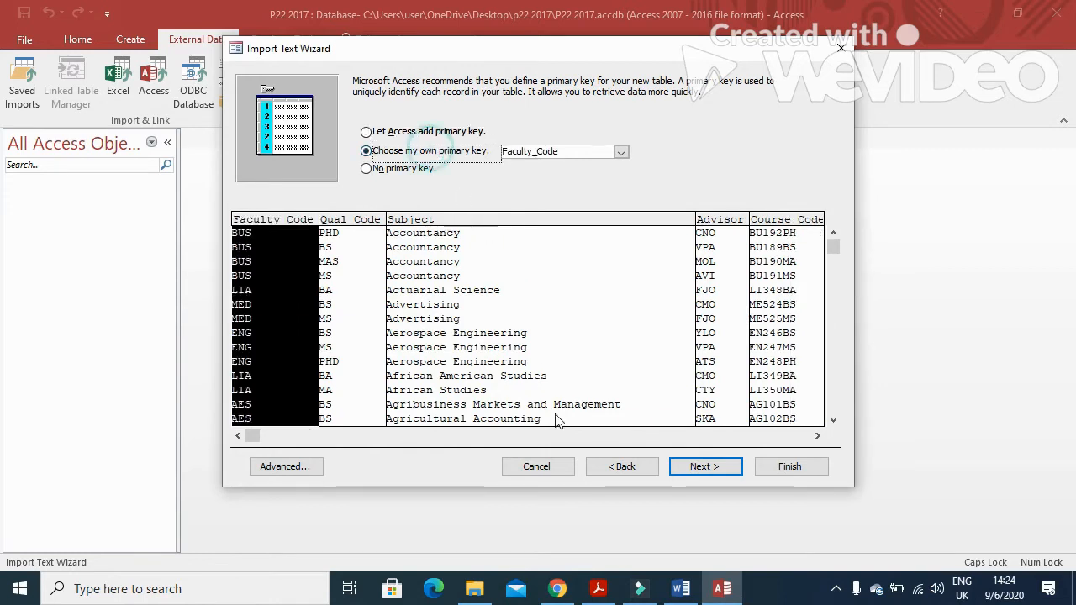
pyautogui.click(598, 590)
pyautogui.scroll(-1, 435, 500)
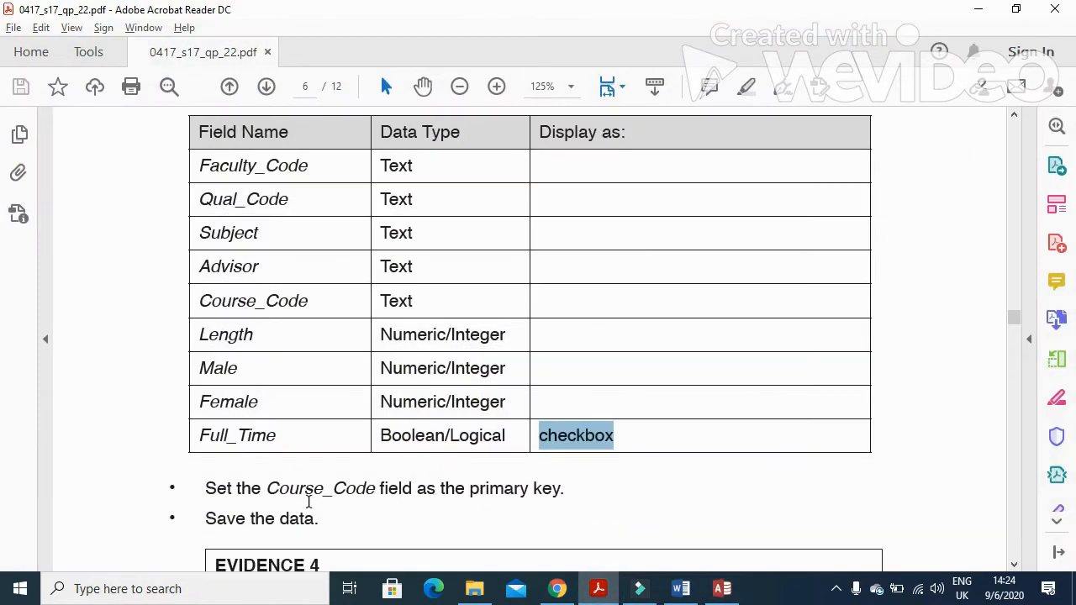
pyautogui.moveTo(267, 490); pyautogui.dragTo(376, 499)
pyautogui.click(598, 591)
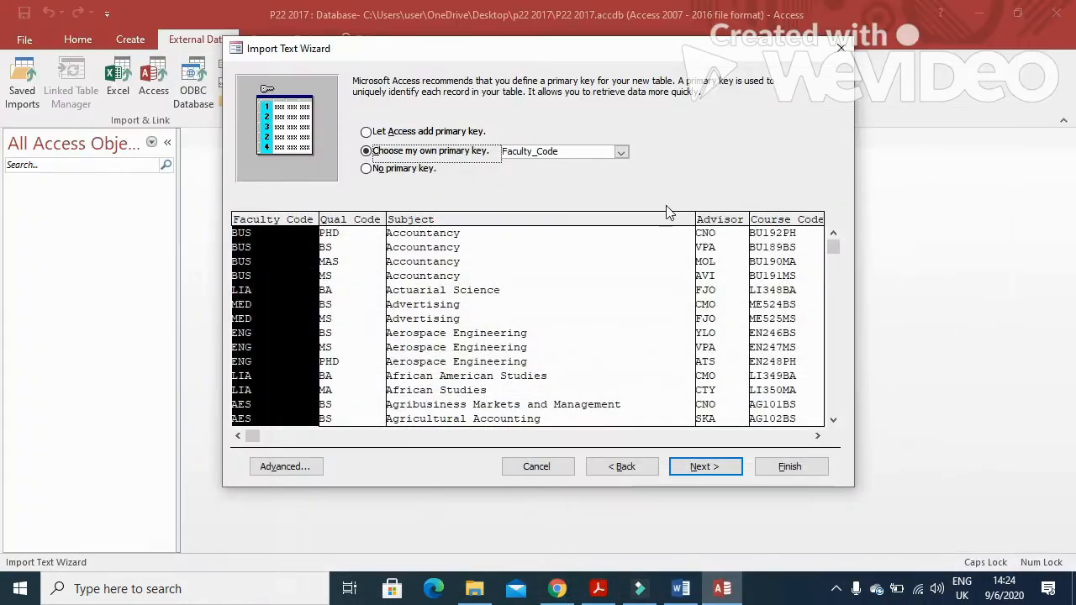
pyautogui.click(621, 152)
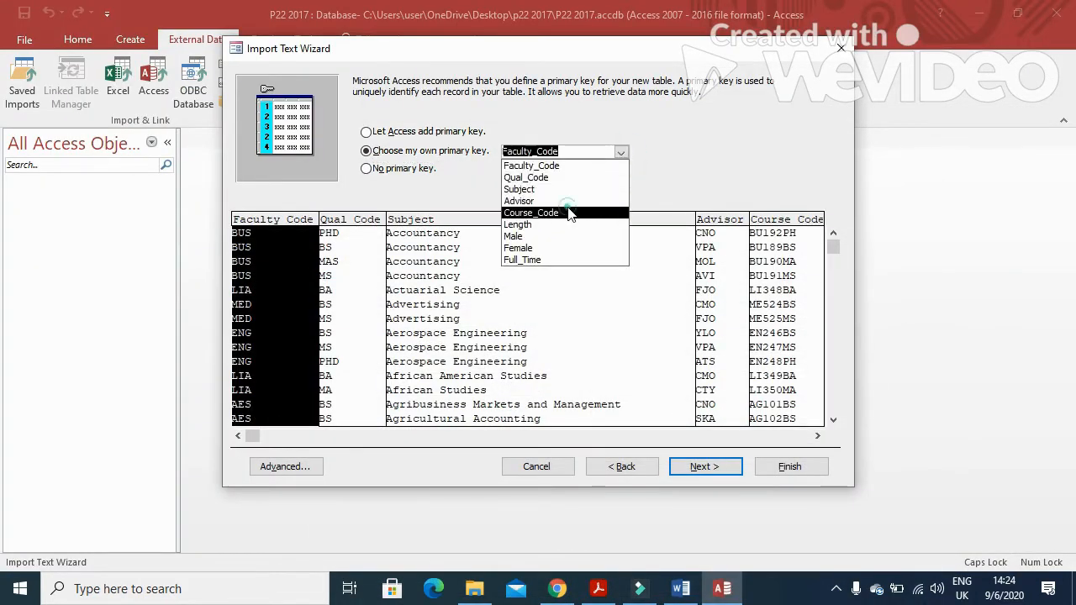
pyautogui.click(534, 213)
# Finish importing into the J227DEGREE table and close the wizard without saving steps
pyautogui.click(702, 467)
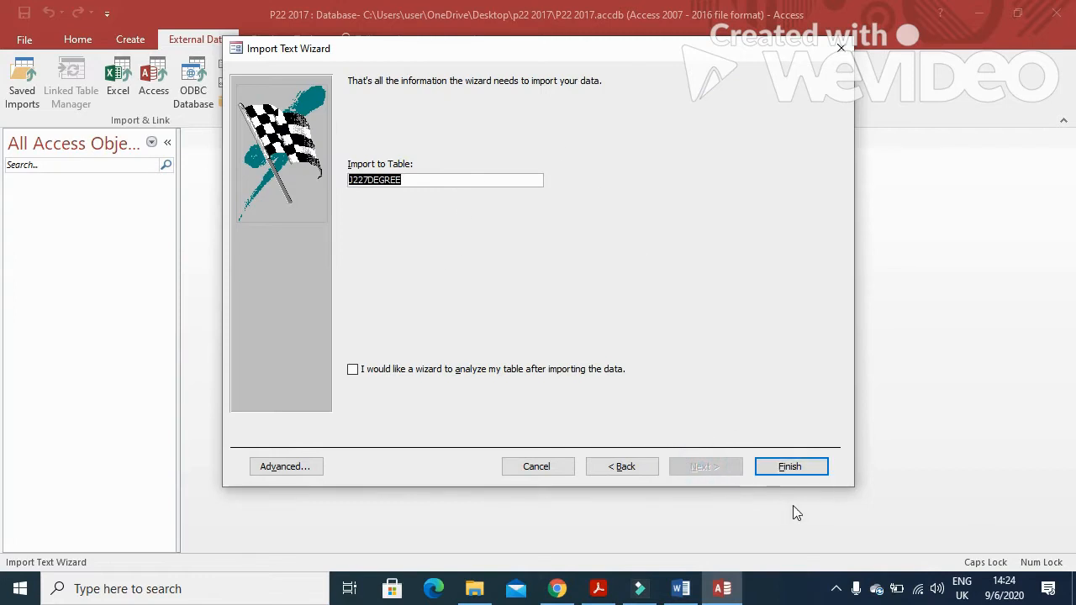
pyautogui.click(782, 465)
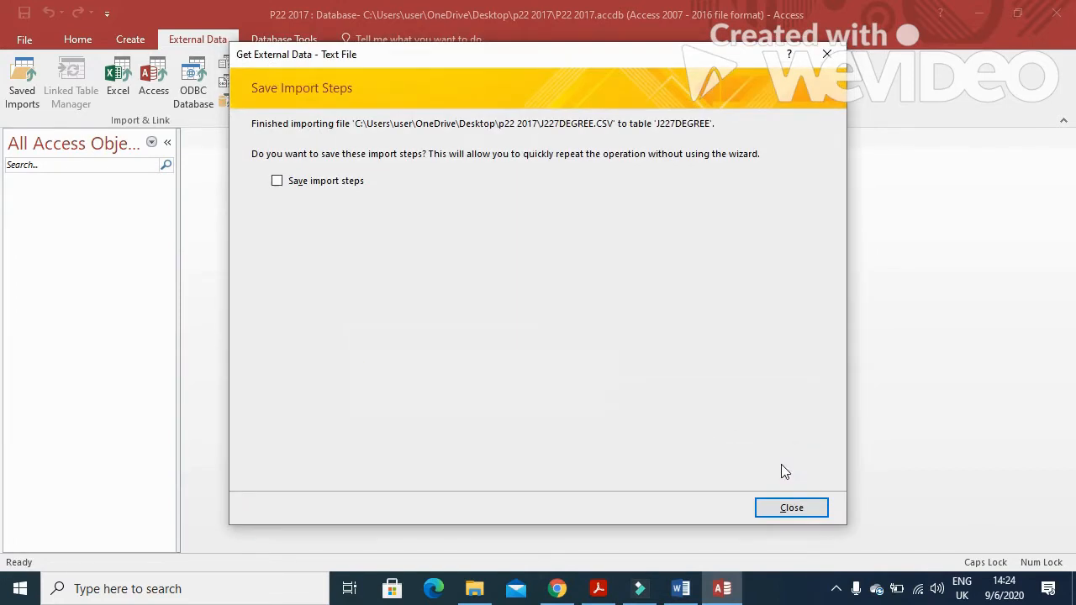
pyautogui.click(795, 511)
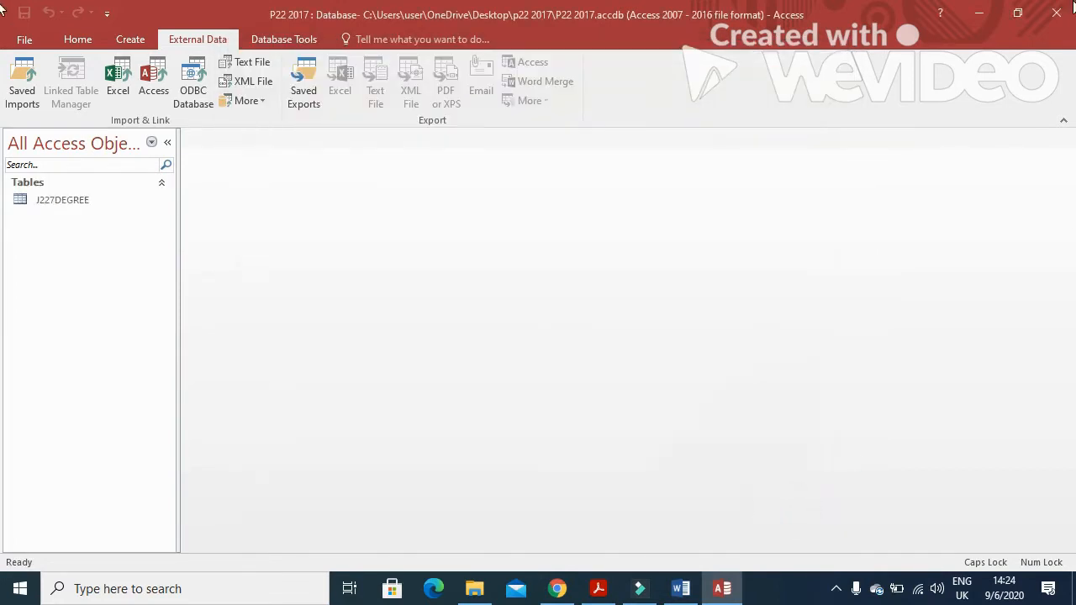
# Open the J227DEGREE table in Design View
pyautogui.click(64, 211)
pyautogui.rightClick(68, 209)
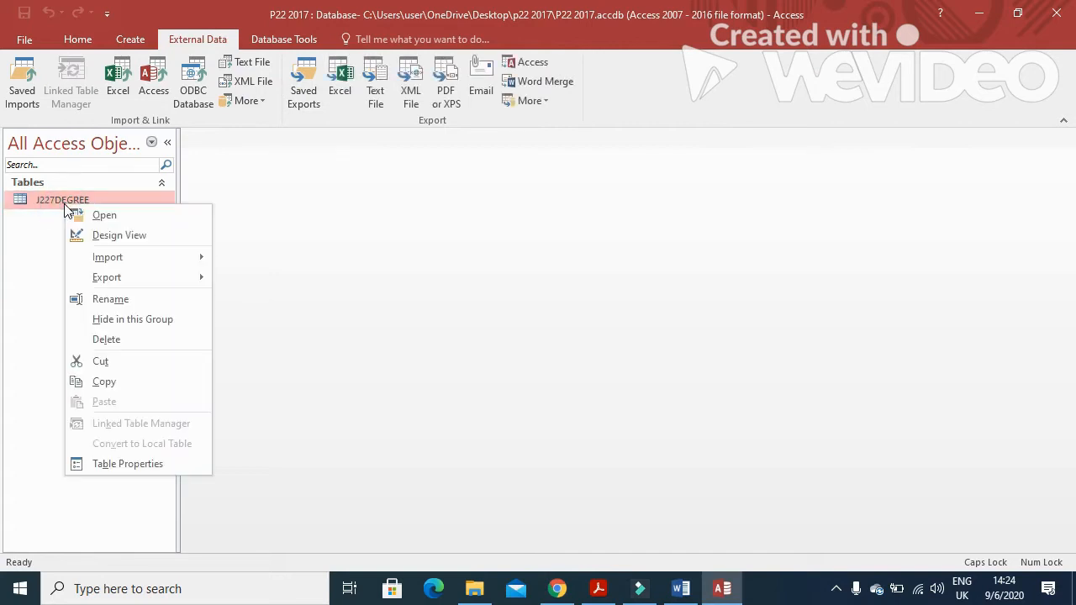
pyautogui.click(98, 235)
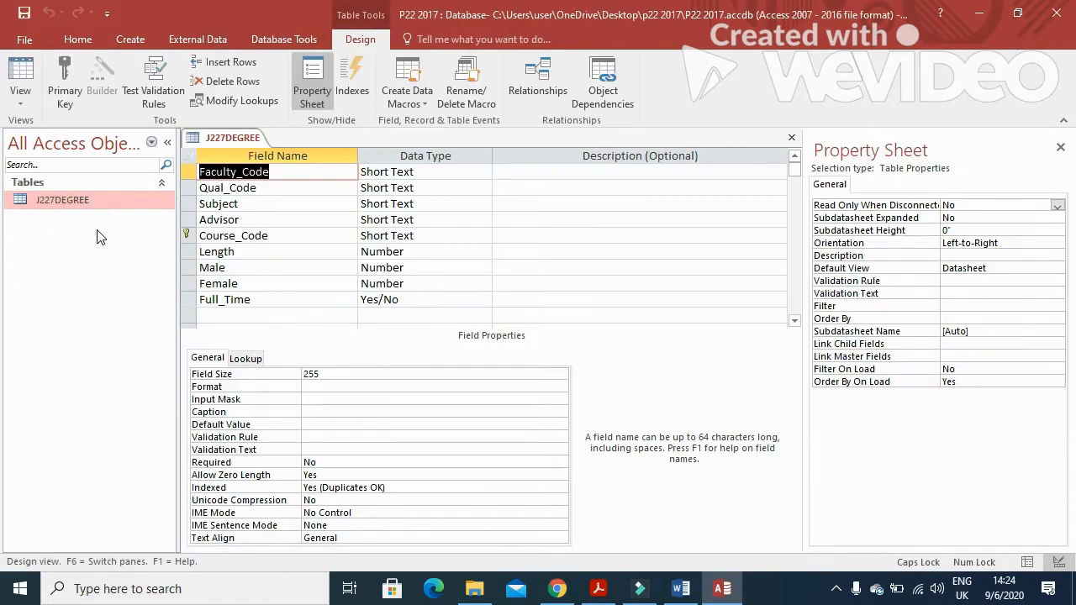
# Set Full_Time's Display Control to Check Box, save the design and show Datasheet View
pyautogui.click(271, 300)
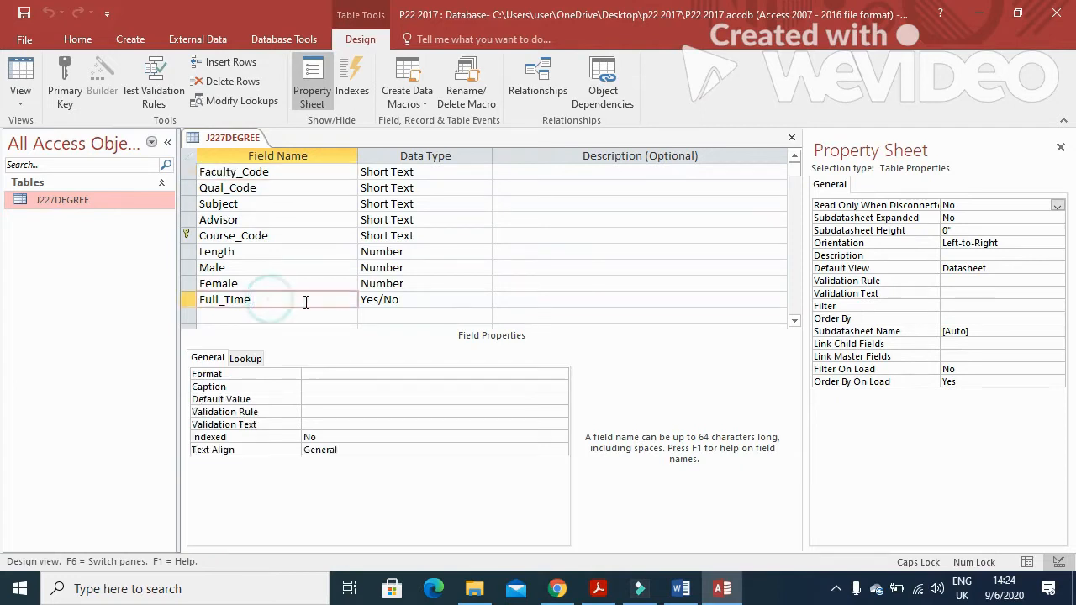
pyautogui.click(365, 375)
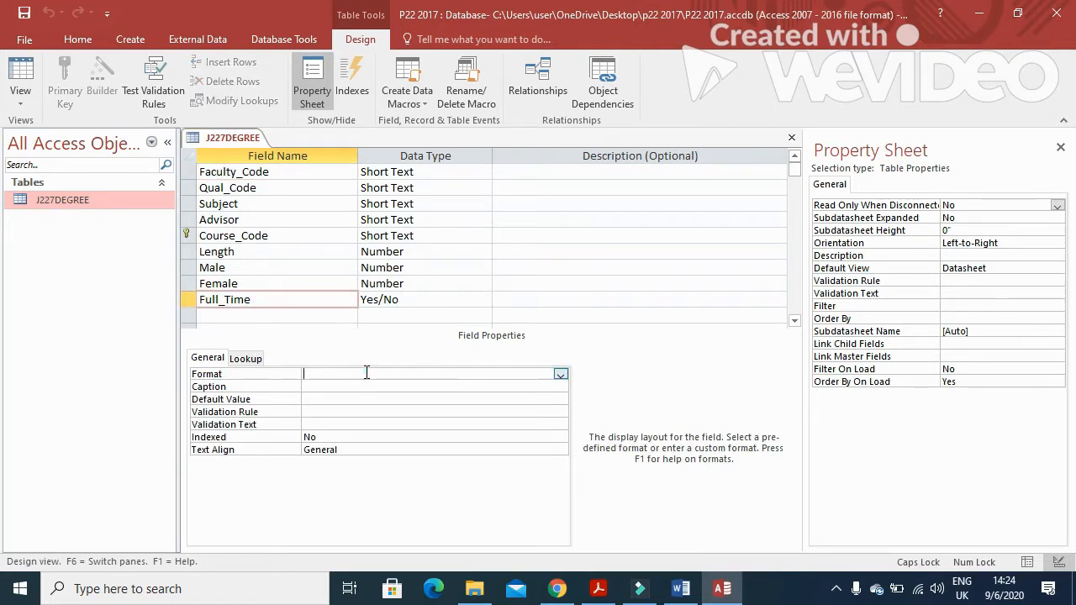
pyautogui.click(245, 359)
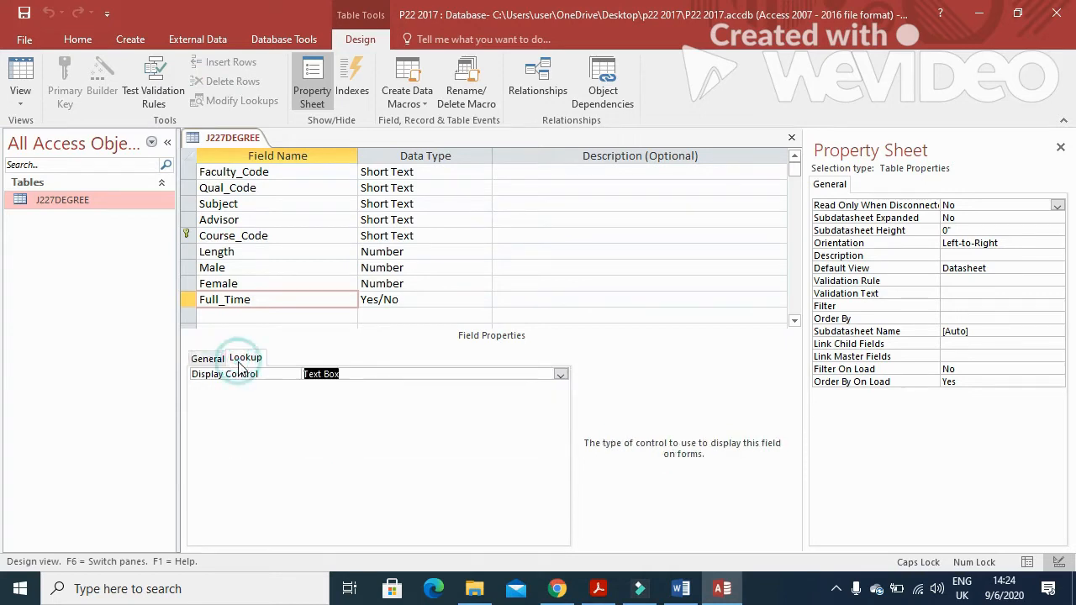
pyautogui.click(560, 375)
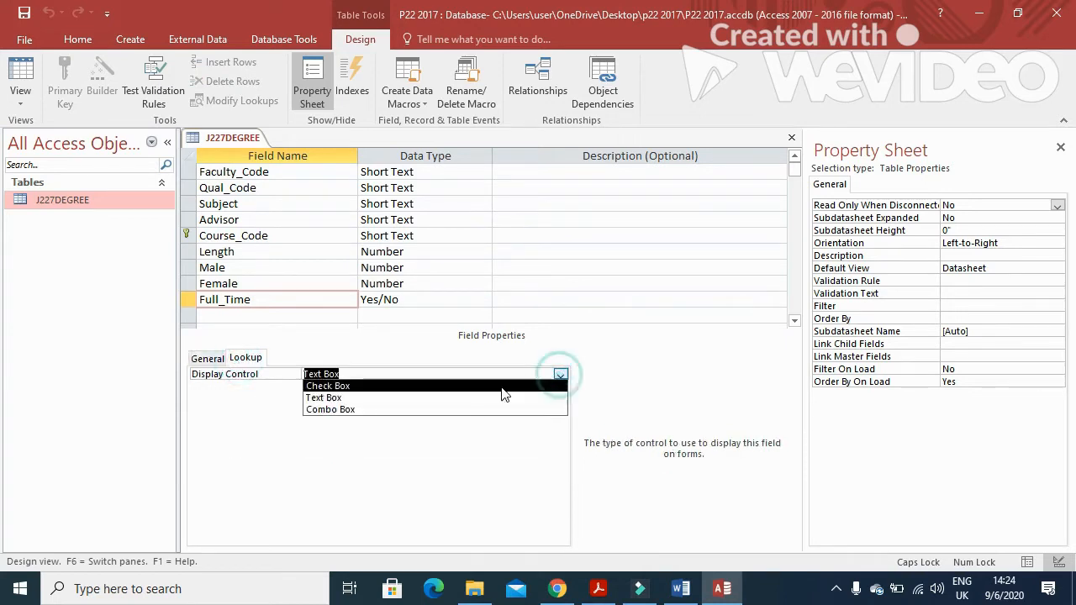
pyautogui.click(404, 389)
pyautogui.click(25, 12)
pyautogui.click(21, 84)
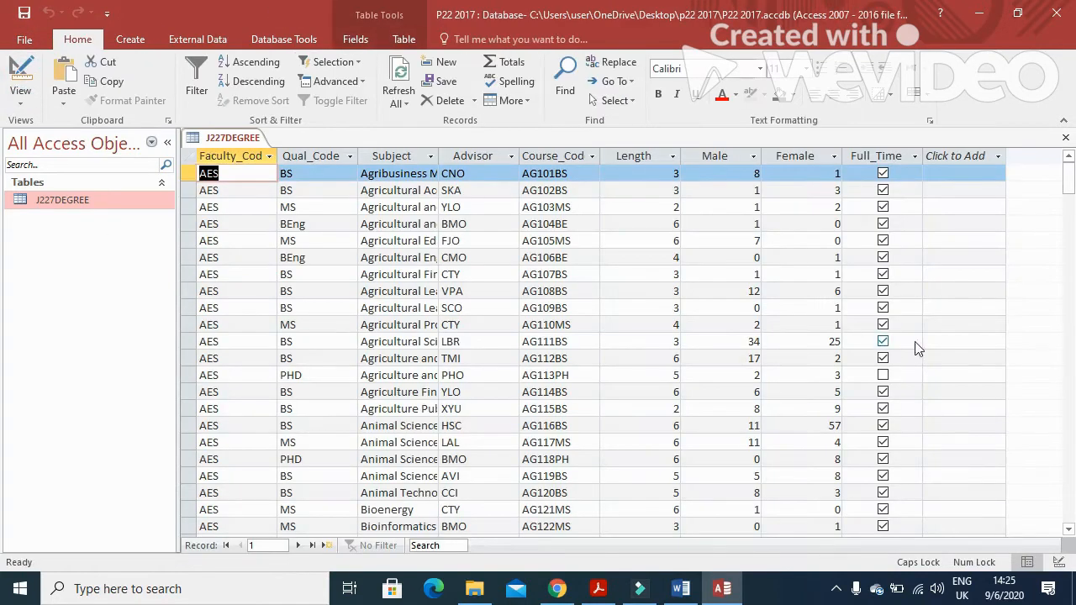
pyautogui.click(1067, 142)
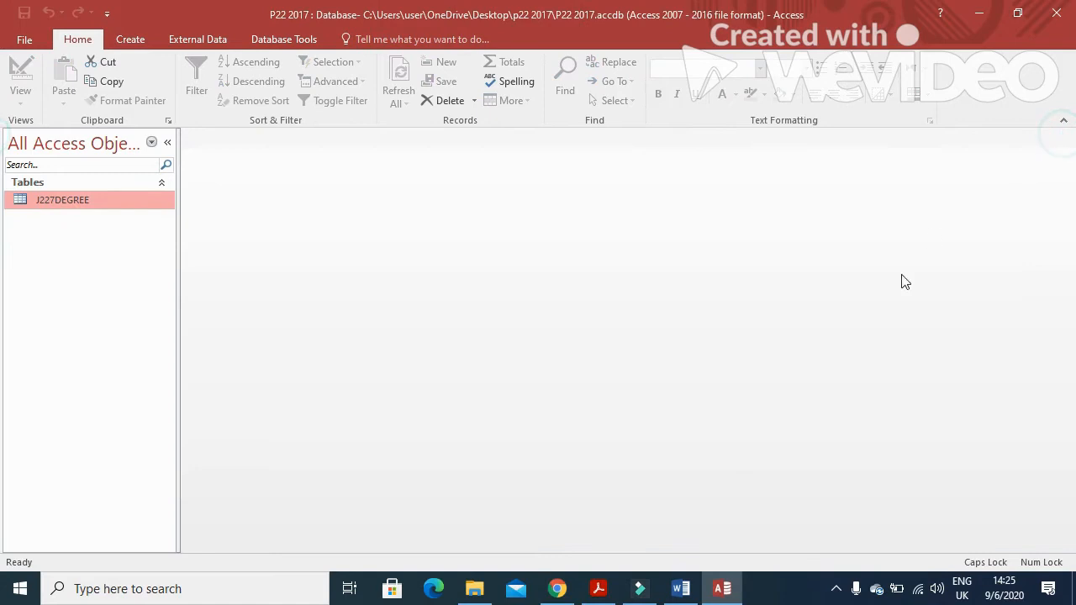
pyautogui.click(599, 589)
pyautogui.scroll(-3, 563, 424)
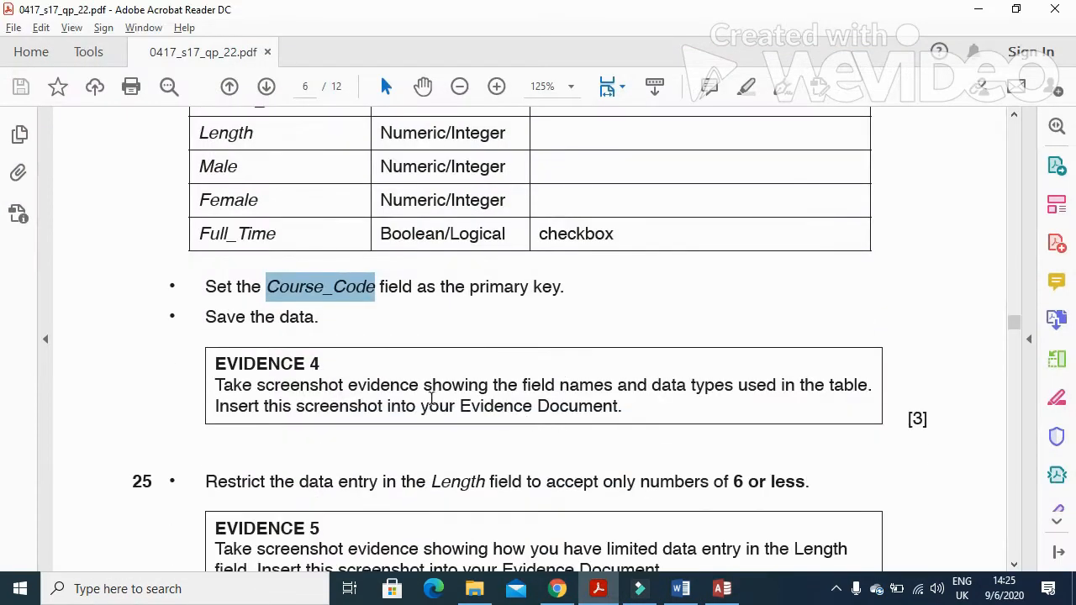
pyautogui.moveTo(217, 385); pyautogui.dragTo(848, 387)
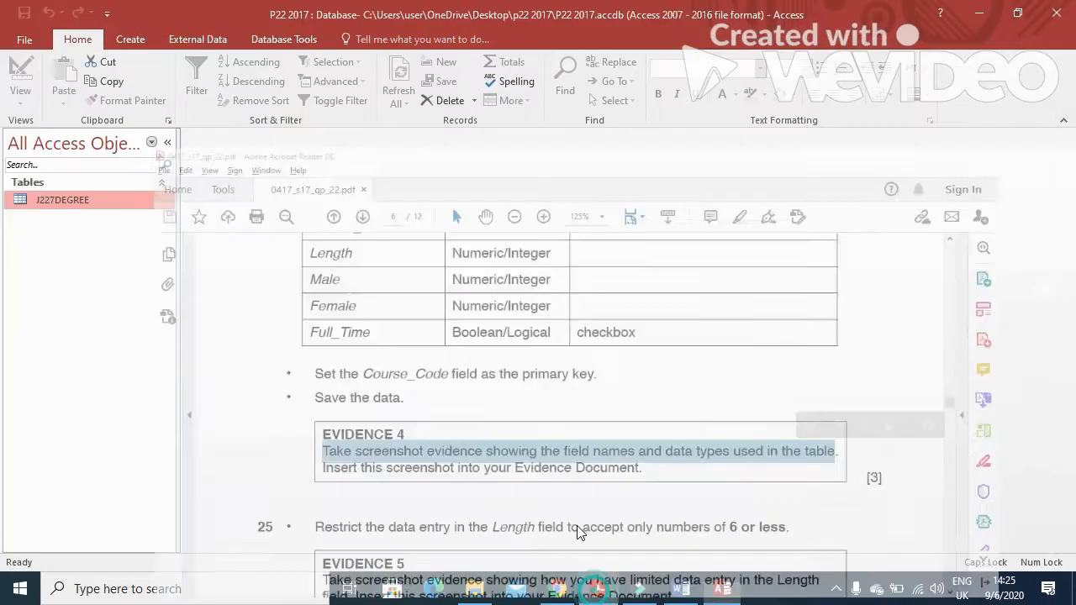
pyautogui.rightClick(91, 200)
pyautogui.click(126, 229)
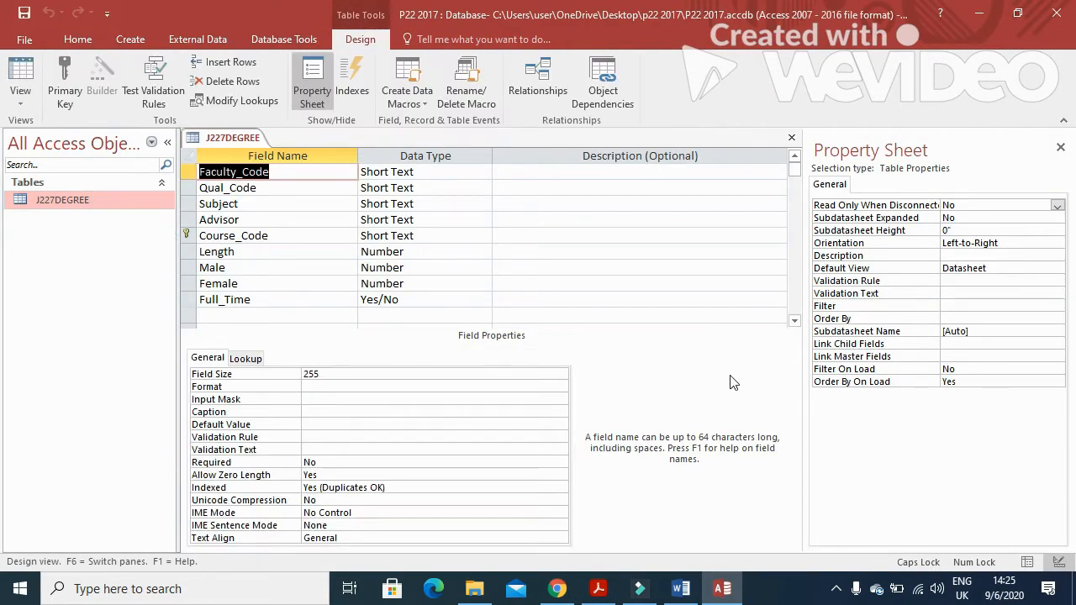
pyautogui.click(792, 138)
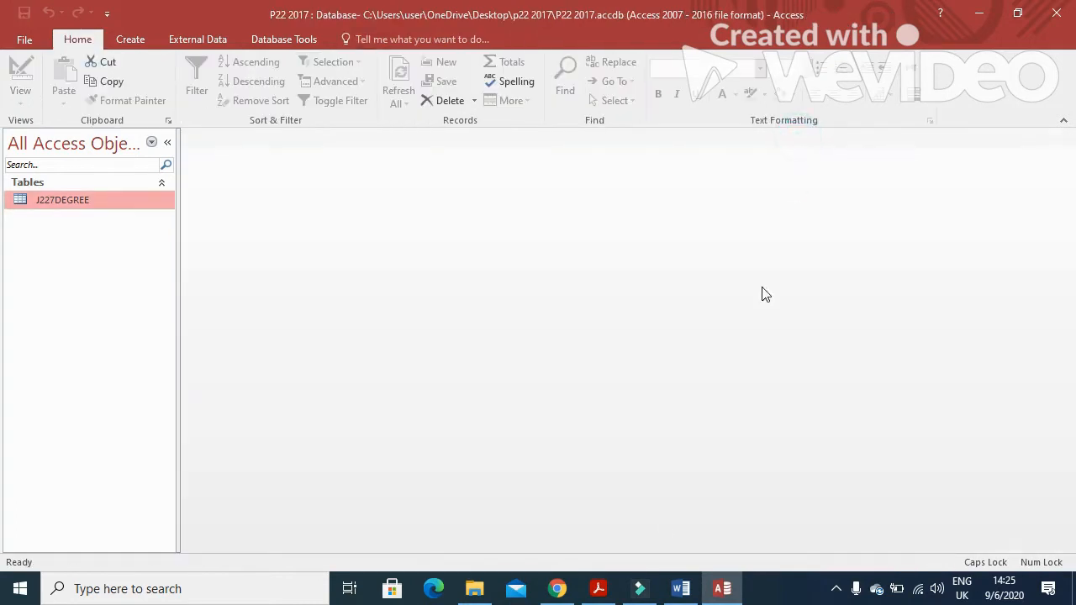
# Paste the Access design screenshot below the Step 24 heading in Word
pyautogui.click(681, 589)
pyautogui.scroll(-2, 312, 341)
pyautogui.click(312, 339)
pyautogui.click(312, 367)
pyautogui.click(313, 372)
pyautogui.hotkey('ctrl', 'v')
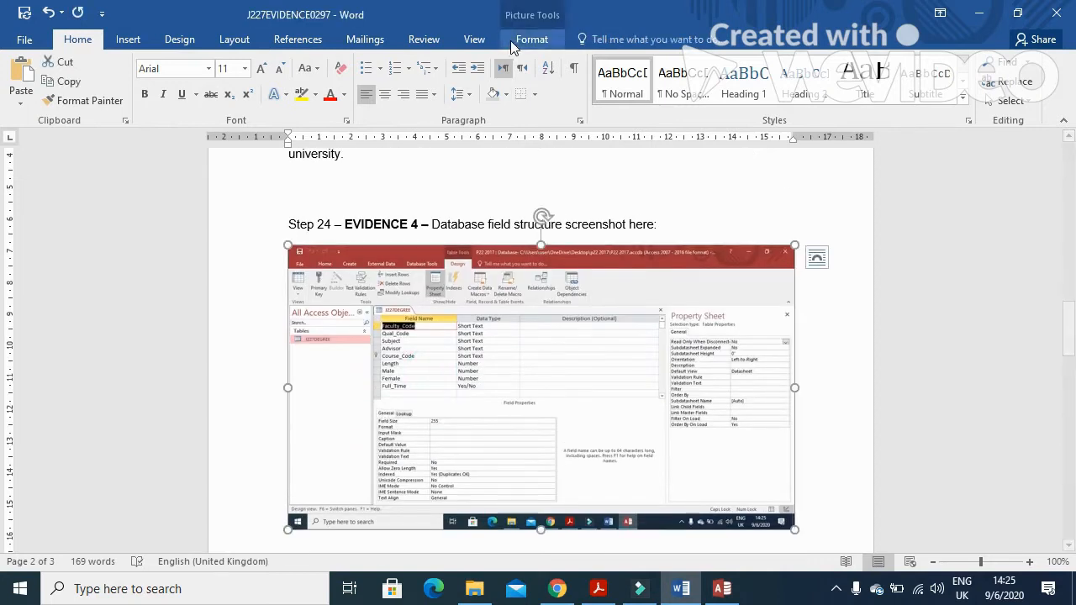
# Crop the pasted screenshot down to J227DEGREE's field names and data types
pyautogui.click(514, 42)
pyautogui.click(882, 77)
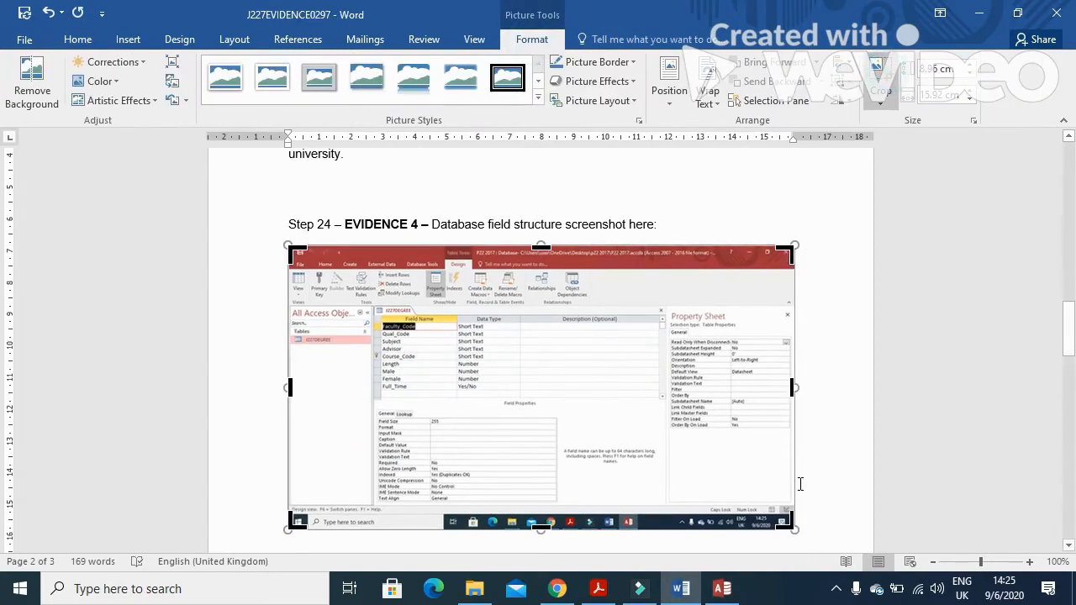
pyautogui.moveTo(789, 522); pyautogui.dragTo(518, 391)
pyautogui.moveTo(291, 250); pyautogui.dragTo(372, 304)
pyautogui.click(784, 277)
pyautogui.click(333, 294)
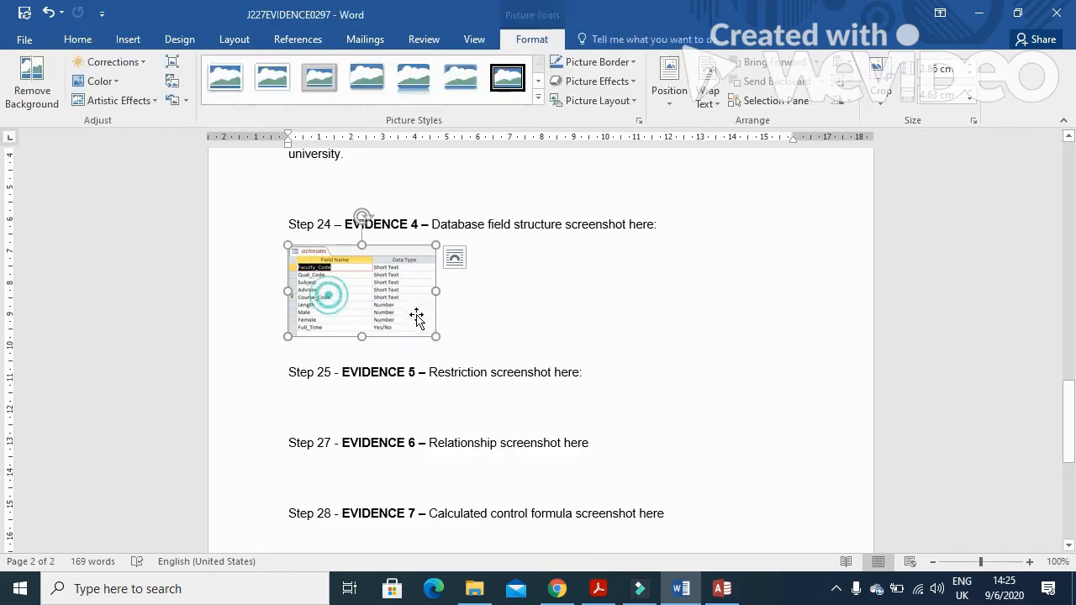
# Enlarge the cropped field-list screenshot by dragging its corner
pyautogui.moveTo(435, 334); pyautogui.dragTo(543, 425)
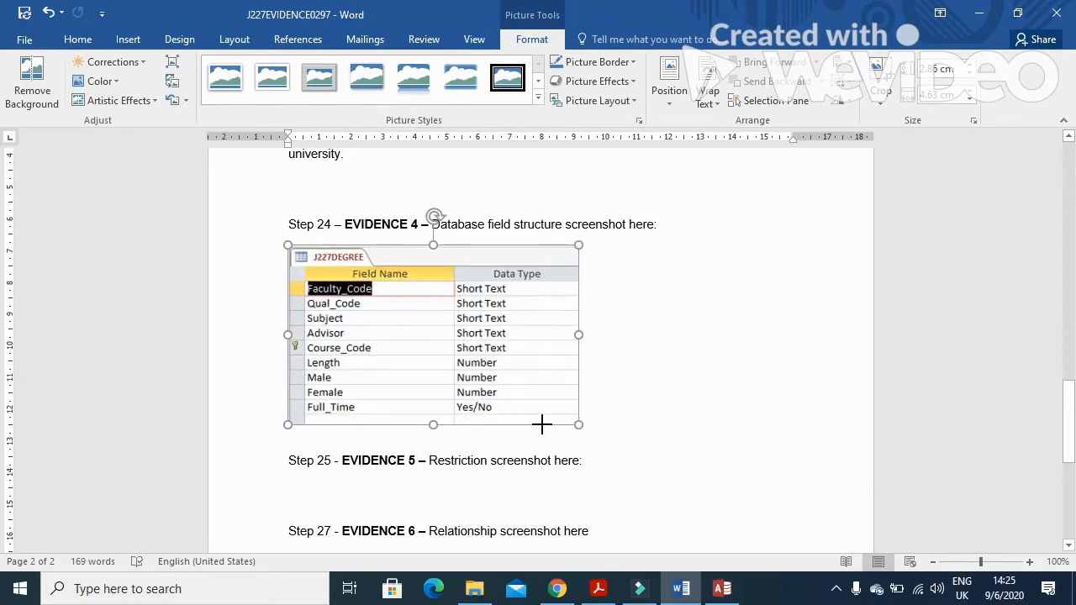
pyautogui.hotkey('alt', 'Tab')
pyautogui.click(599, 588)
pyautogui.scroll(-3, 388, 329)
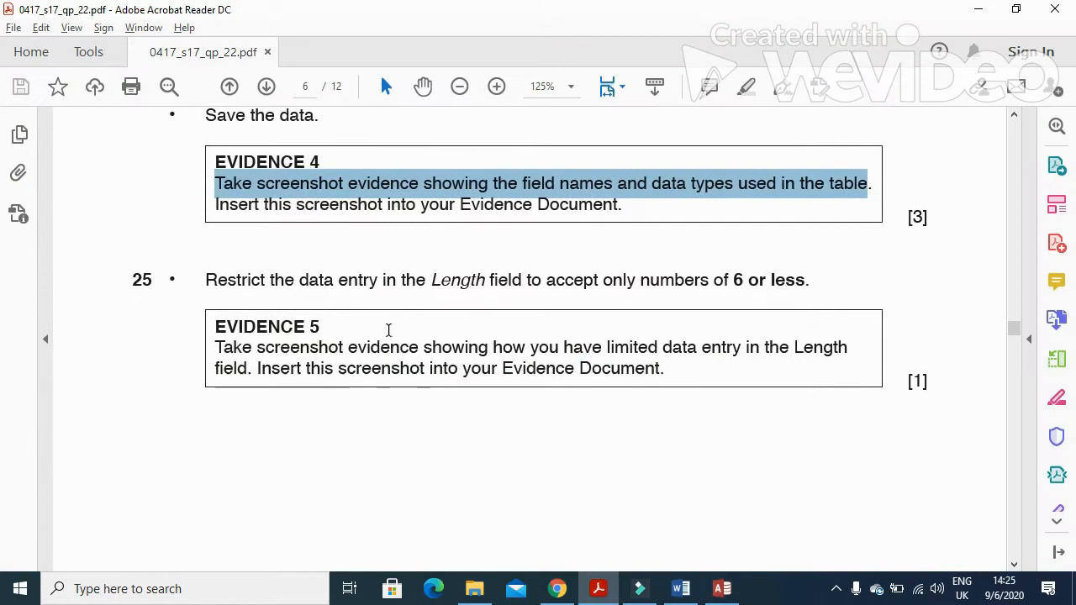
# Read question 25, then open J227DEGREE in Design View
pyautogui.moveTo(204, 280); pyautogui.dragTo(645, 293)
pyautogui.moveTo(710, 291); pyautogui.dragTo(772, 291)
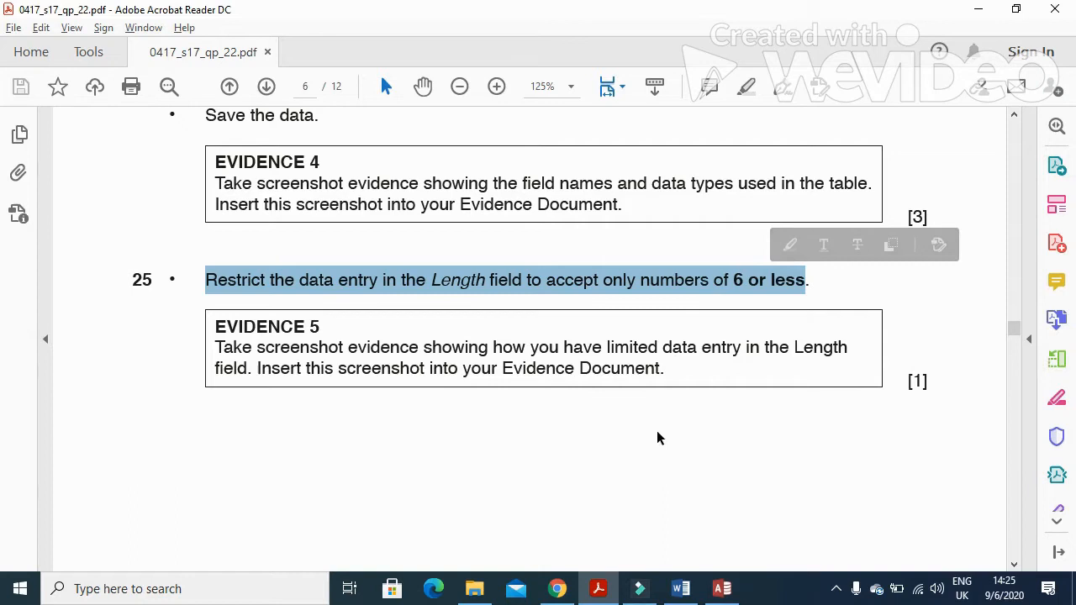
pyautogui.moveTo(607, 600)
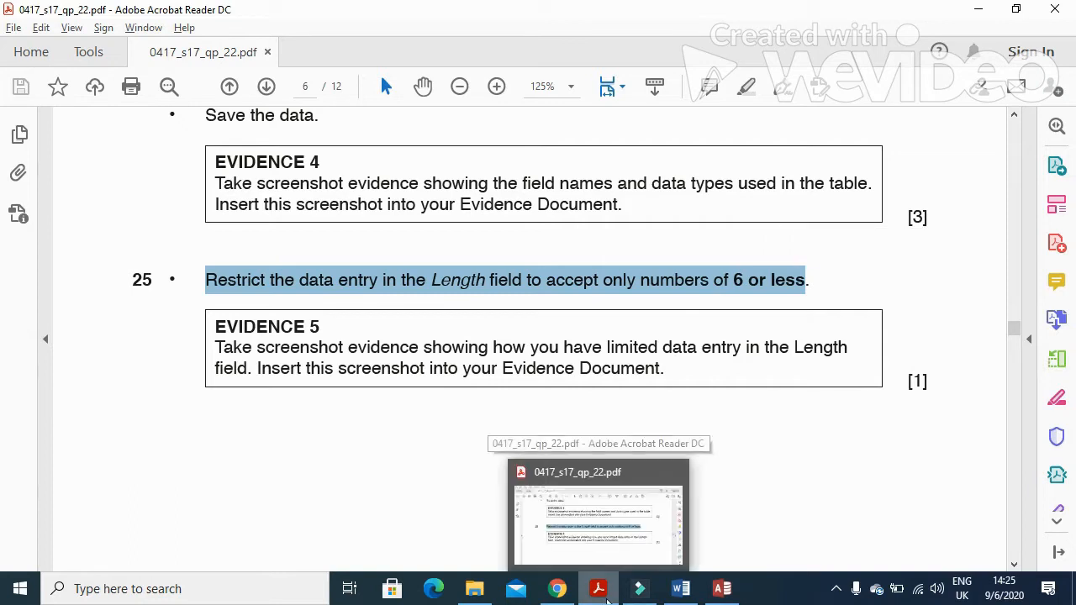
pyautogui.click(607, 600)
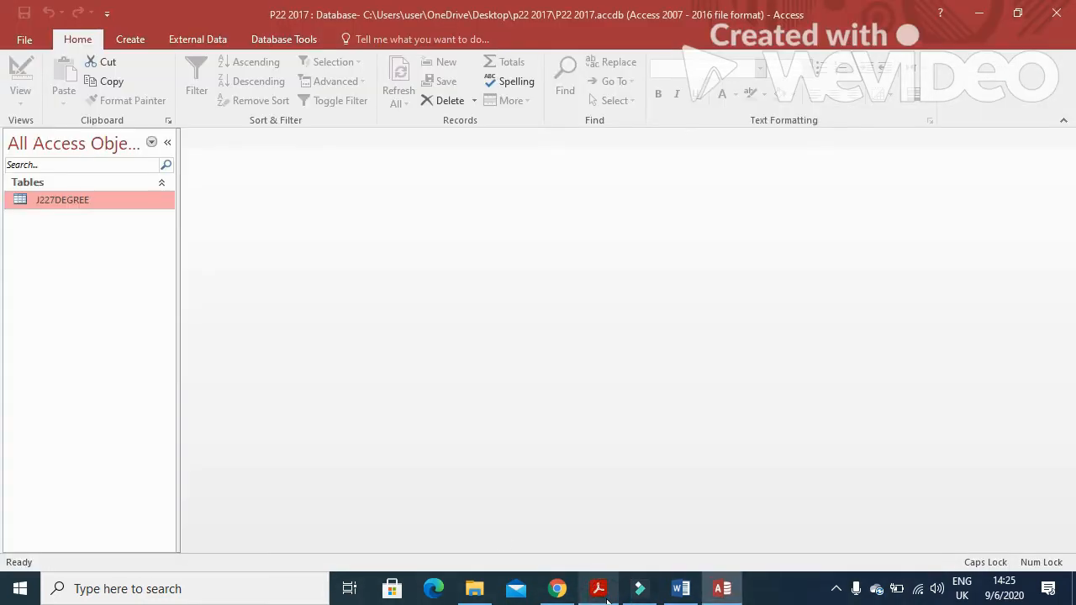
pyautogui.rightClick(112, 201)
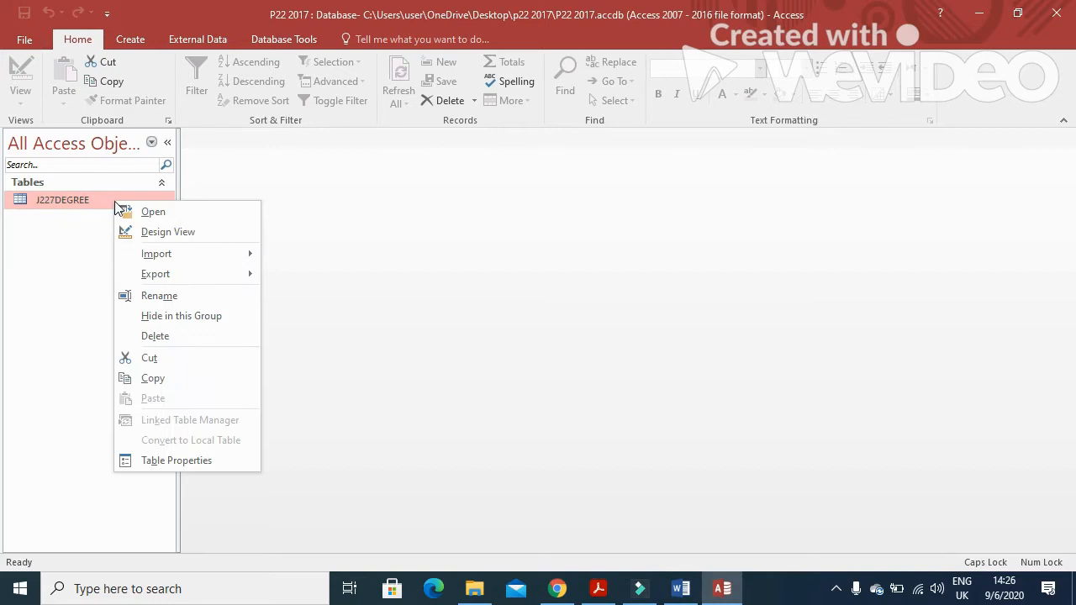
pyautogui.click(165, 232)
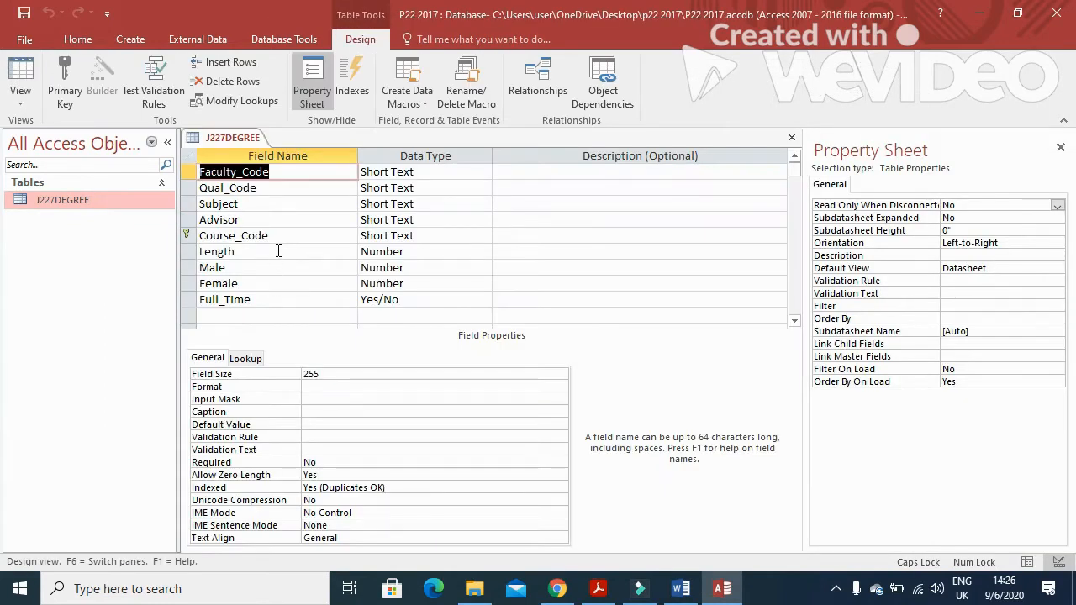
# Give the Length field validation rule <=6 and save, testing existing data
pyautogui.click(278, 251)
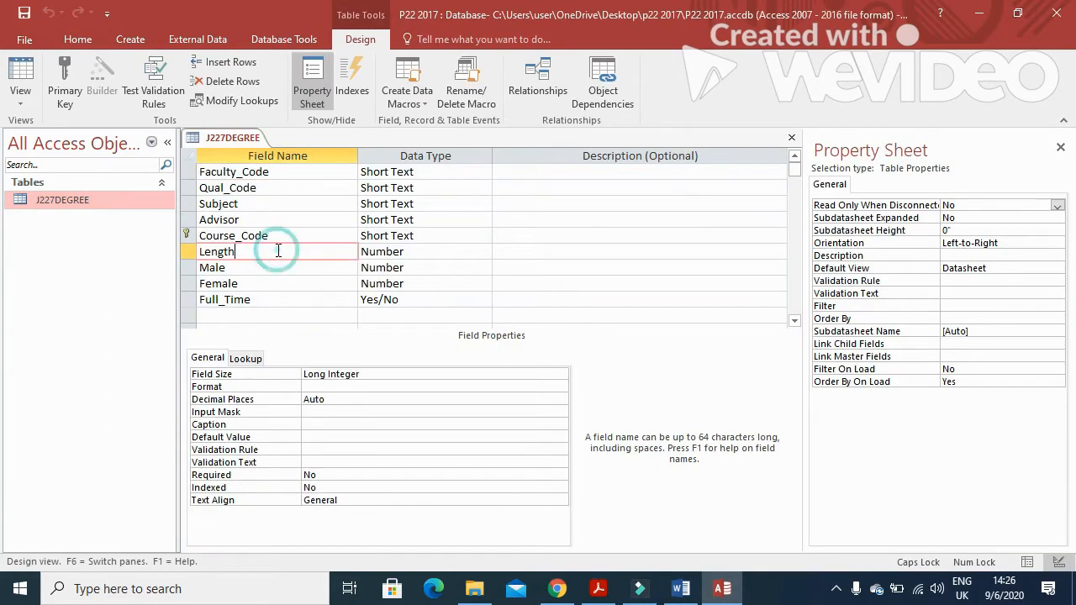
pyautogui.click(334, 451)
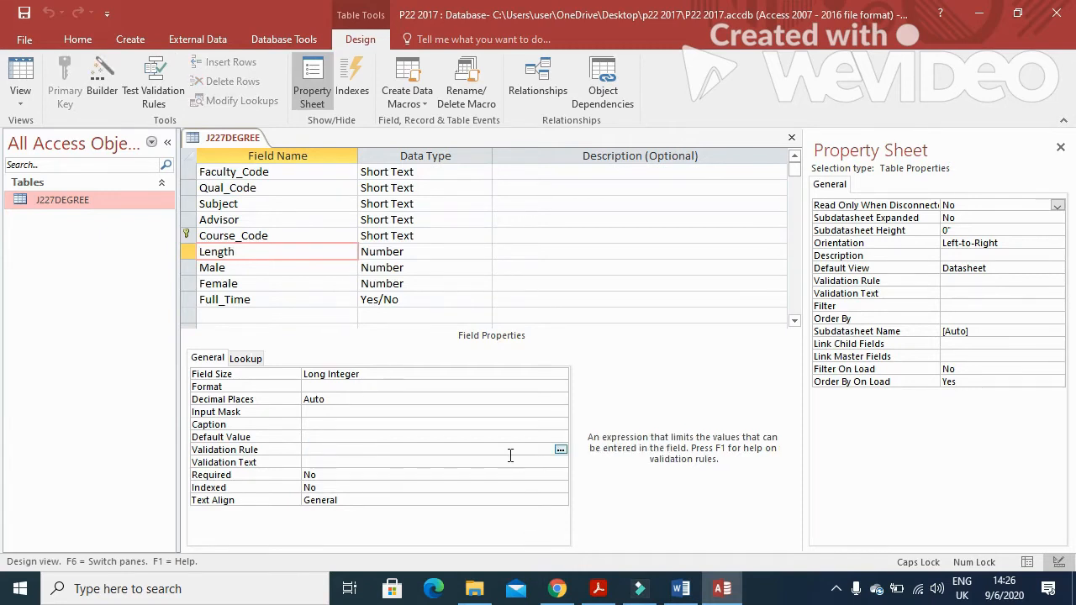
pyautogui.write('<=6')
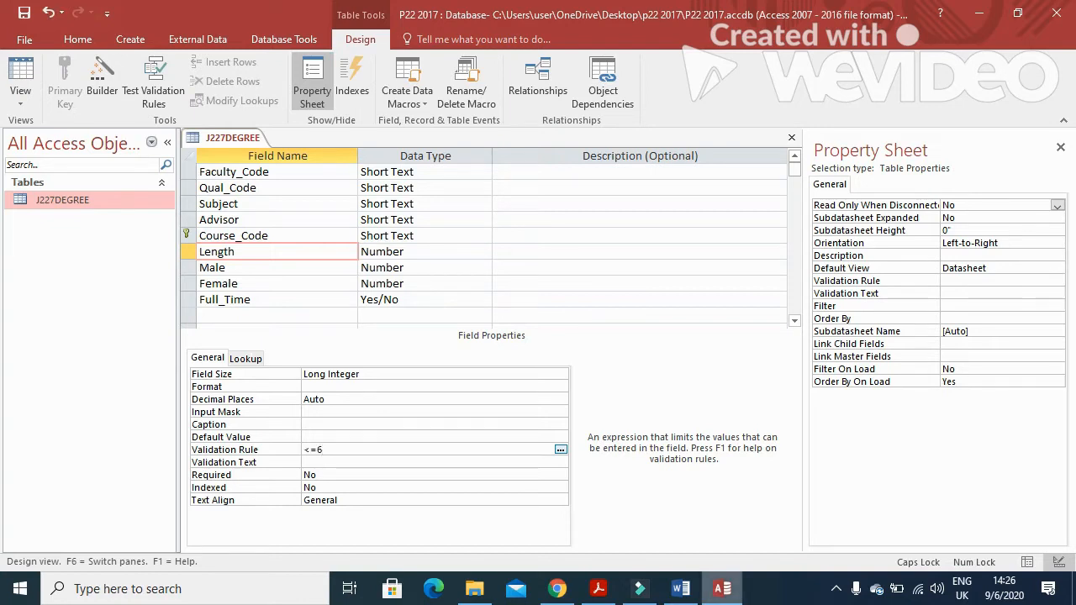
pyautogui.click(599, 588)
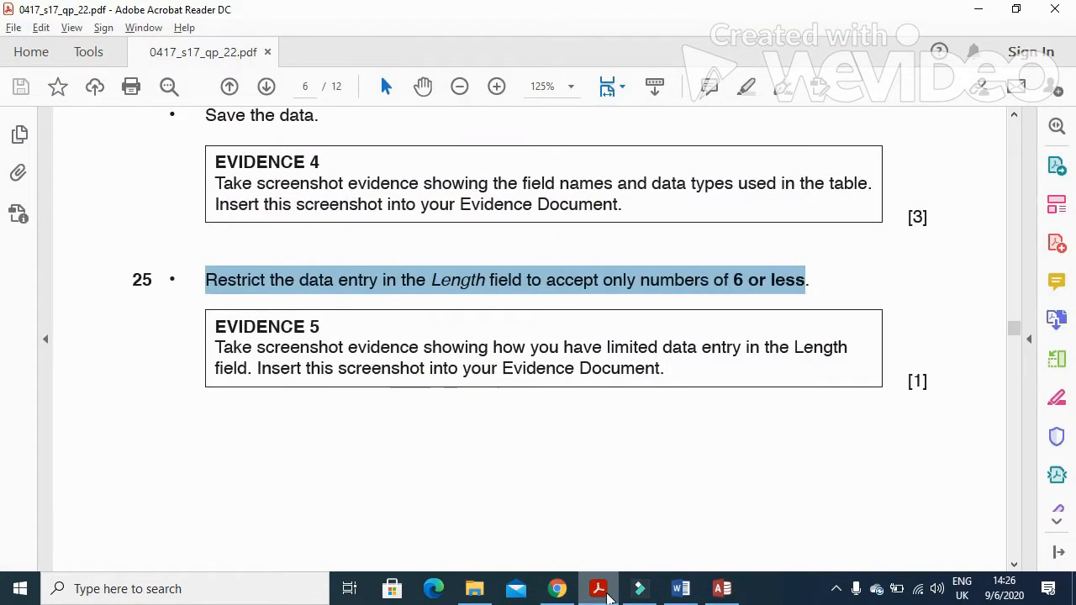
pyautogui.click(603, 590)
pyautogui.click(24, 14)
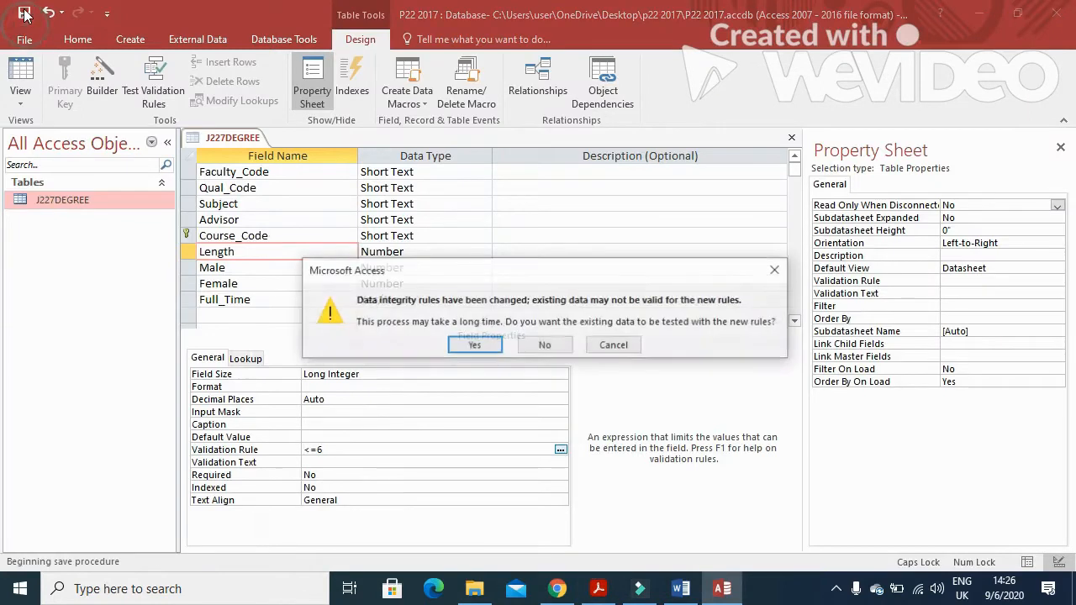
pyautogui.click(491, 346)
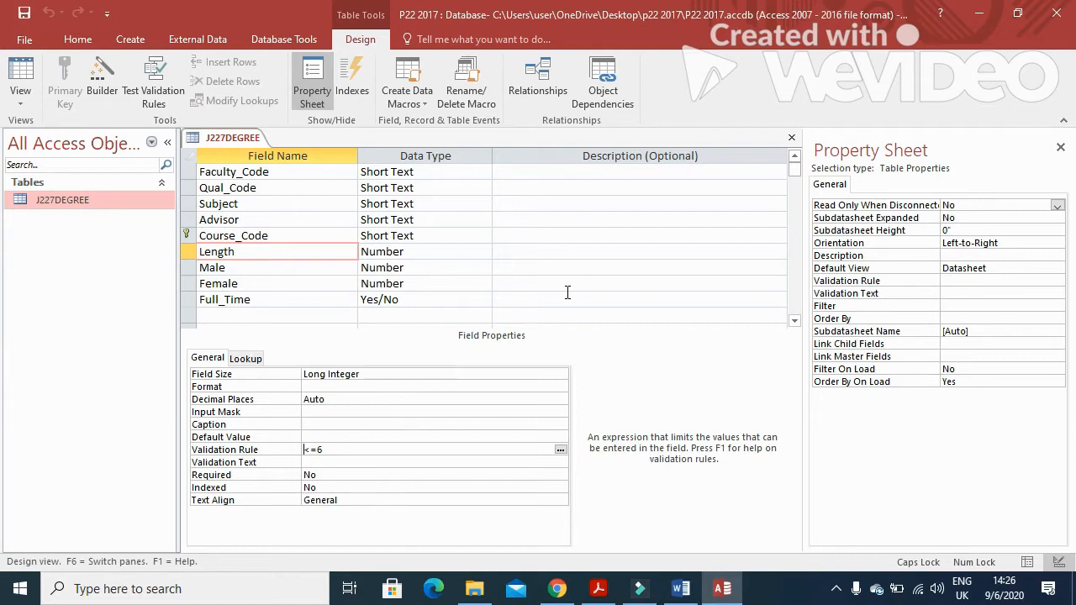
pyautogui.click(681, 589)
# Paste the Access screenshot below the Step 25 heading
pyautogui.scroll(-3, 425, 357)
pyautogui.click(418, 325)
pyautogui.click(19, 74)
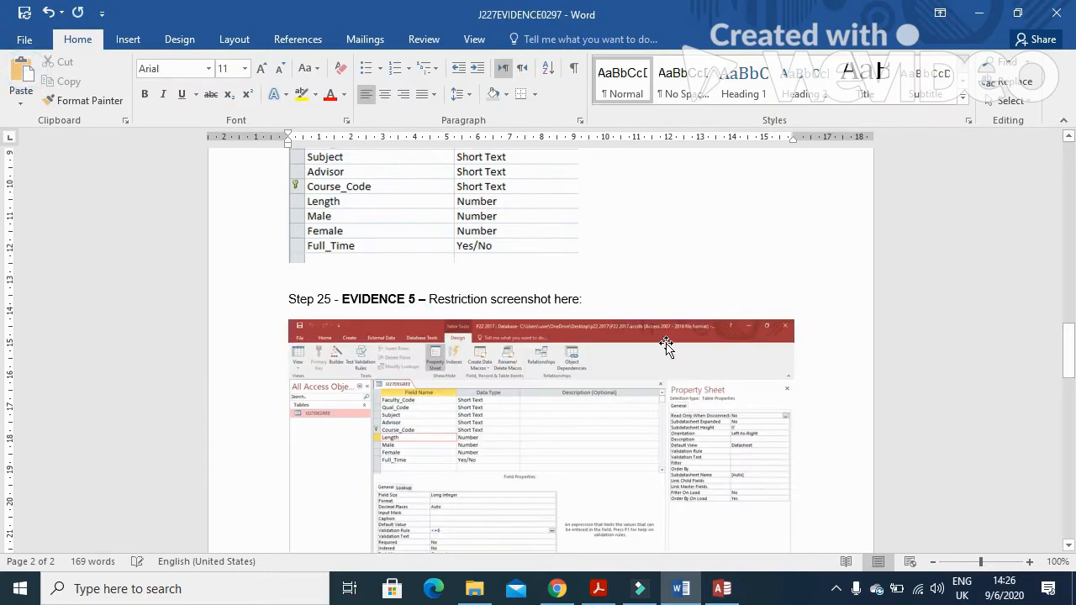
pyautogui.click(617, 390)
# Crop the screenshot to the field list and the Length <=6 validation rule
pyautogui.click(530, 39)
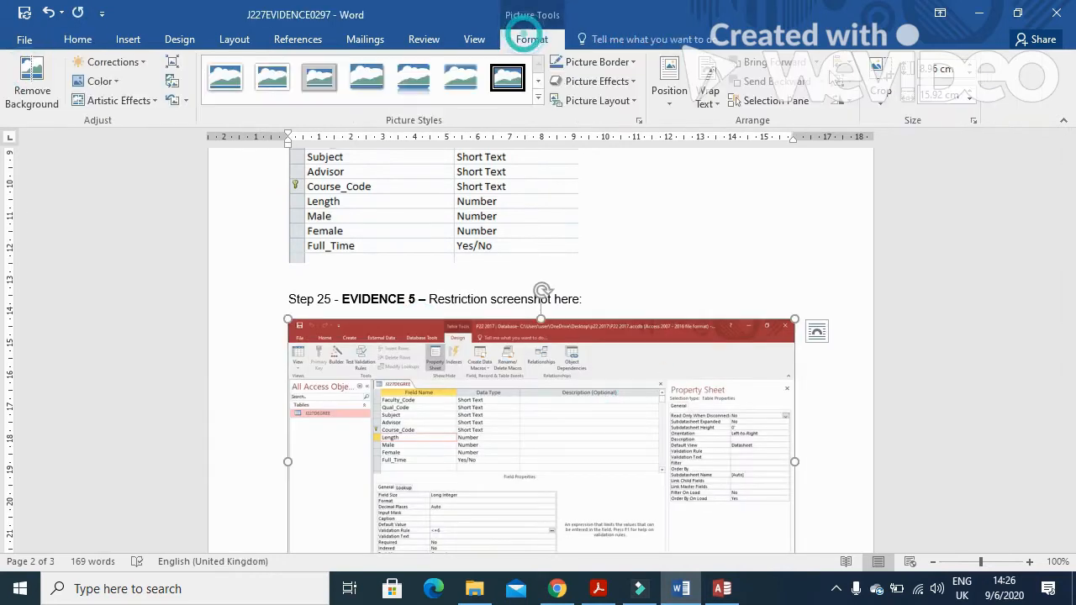
pyautogui.click(880, 79)
pyautogui.scroll(-3, 808, 400)
pyautogui.moveTo(785, 437); pyautogui.dragTo(557, 383)
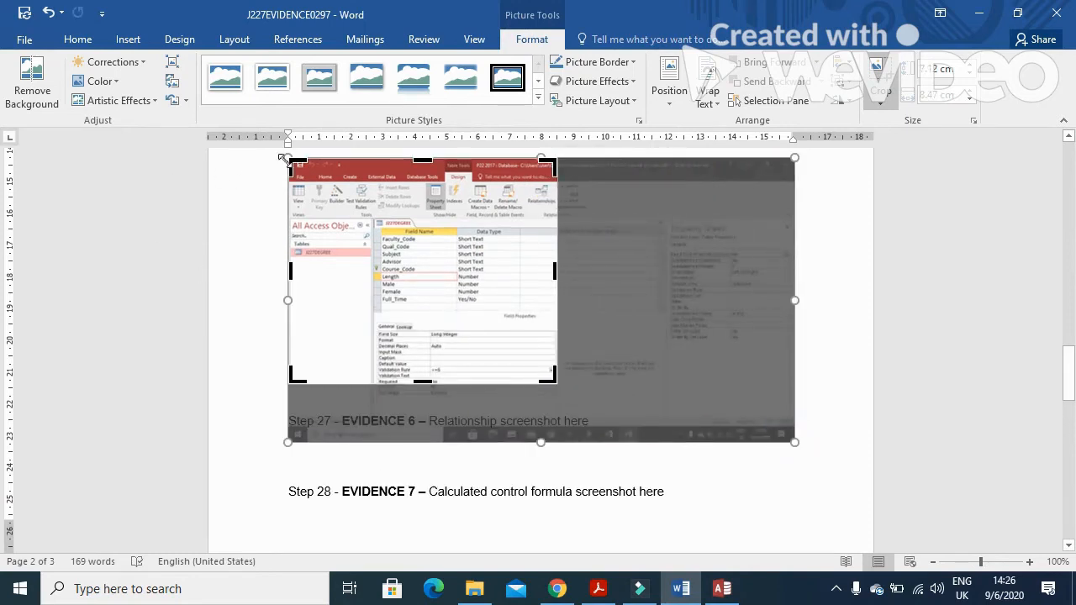
pyautogui.moveTo(291, 164); pyautogui.dragTo(371, 222)
pyautogui.click(804, 215)
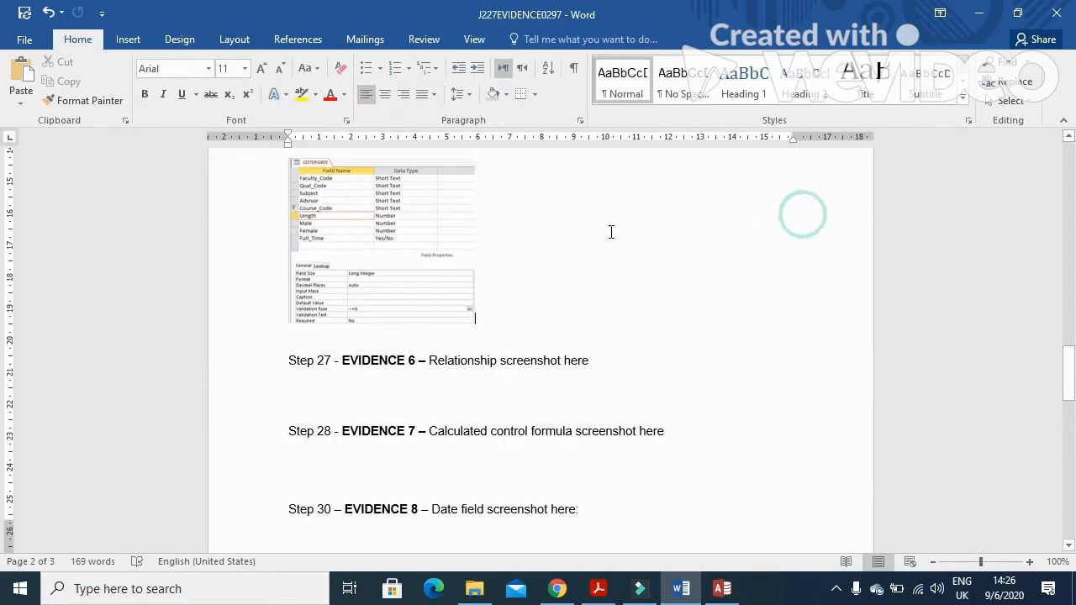
pyautogui.click(447, 233)
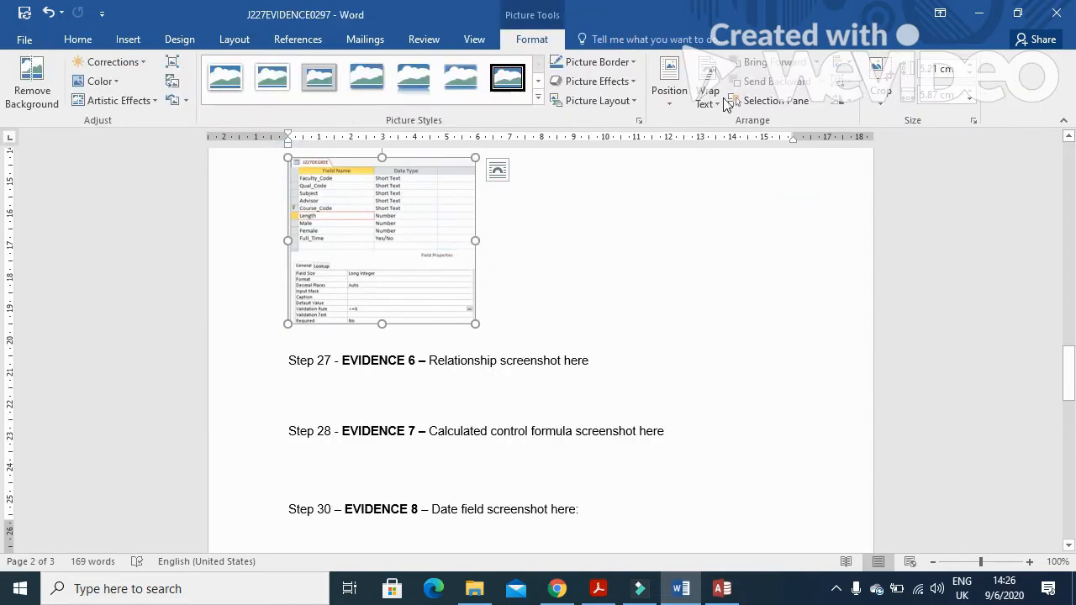
pyautogui.click(880, 74)
pyautogui.moveTo(475, 243); pyautogui.dragTo(426, 242)
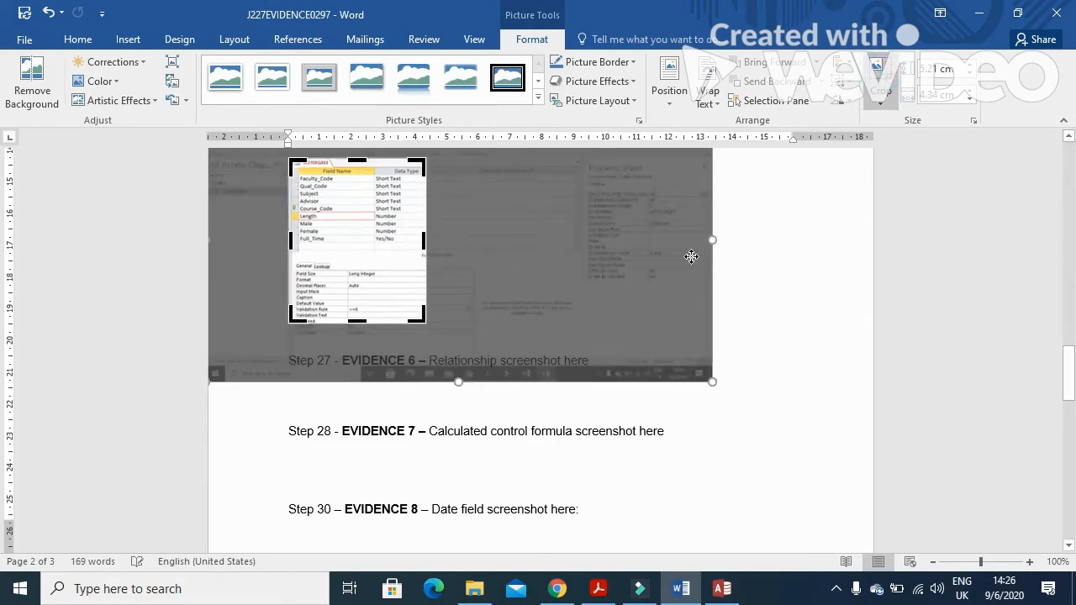
pyautogui.click(796, 227)
pyautogui.click(360, 223)
# Enlarge the cropped validation rule screenshot by dragging its corner
pyautogui.click(430, 325)
pyautogui.moveTo(429, 325); pyautogui.dragTo(552, 368)
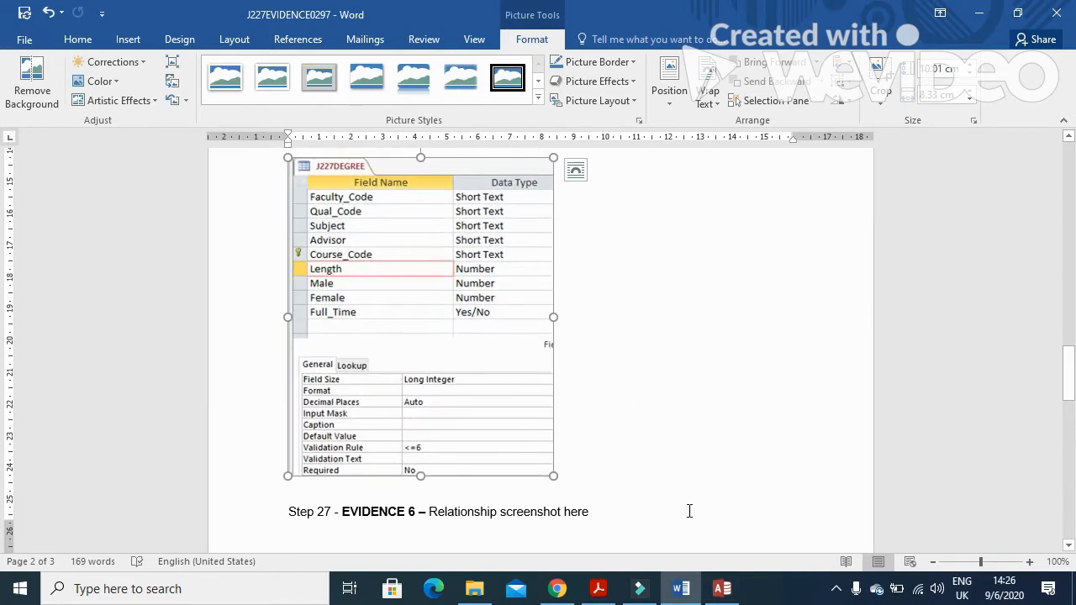
pyautogui.click(598, 588)
pyautogui.scroll(-5, 624, 383)
pyautogui.scroll(-5, 623, 383)
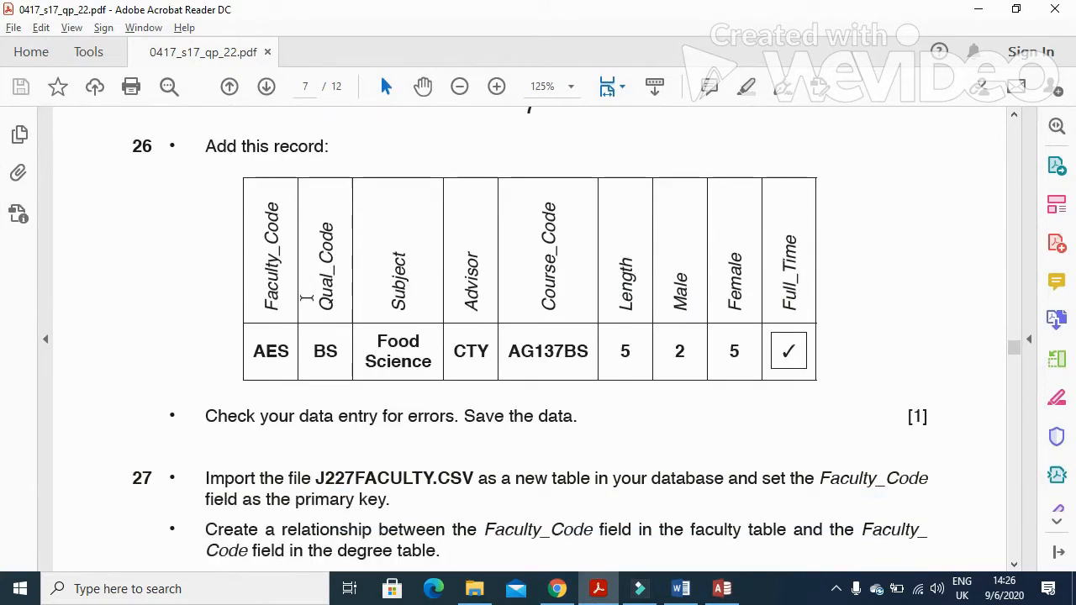
# Switch J227DEGREE to Datasheet view and go to the new record row
pyautogui.click(723, 588)
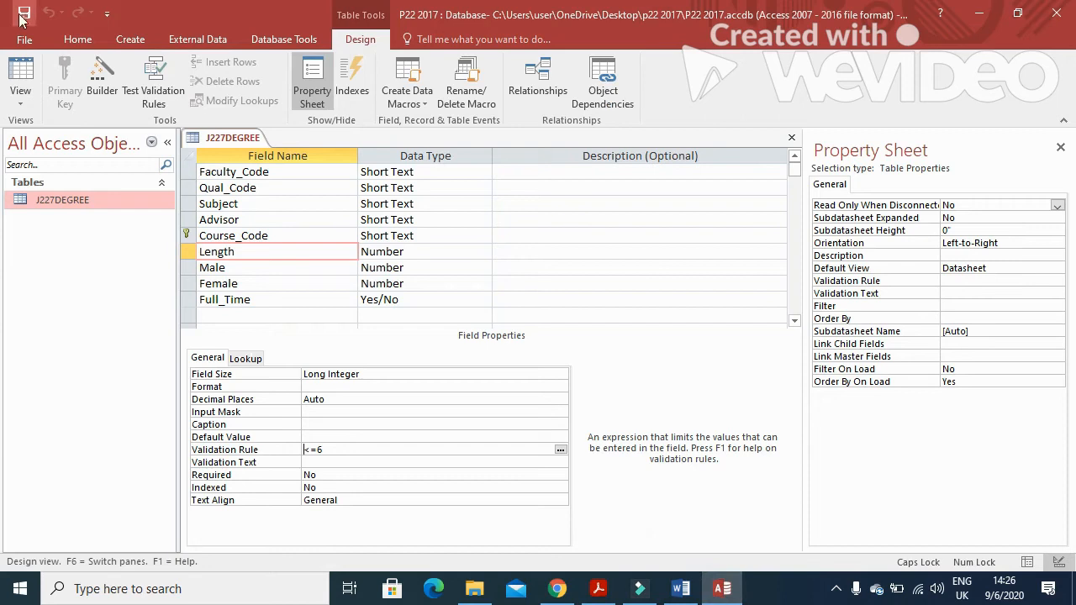
pyautogui.click(20, 83)
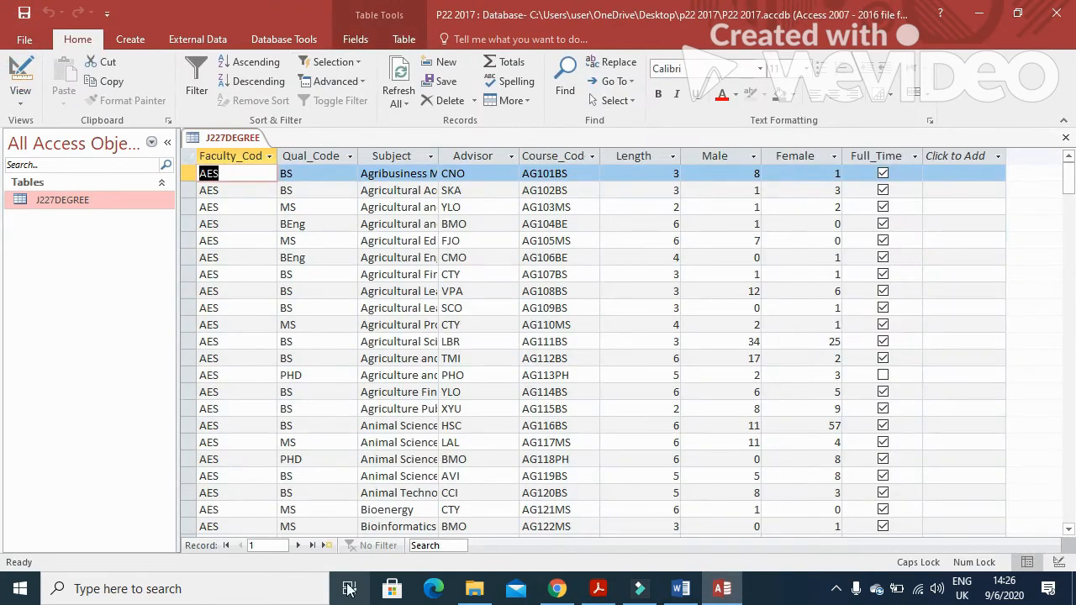
pyautogui.click(327, 545)
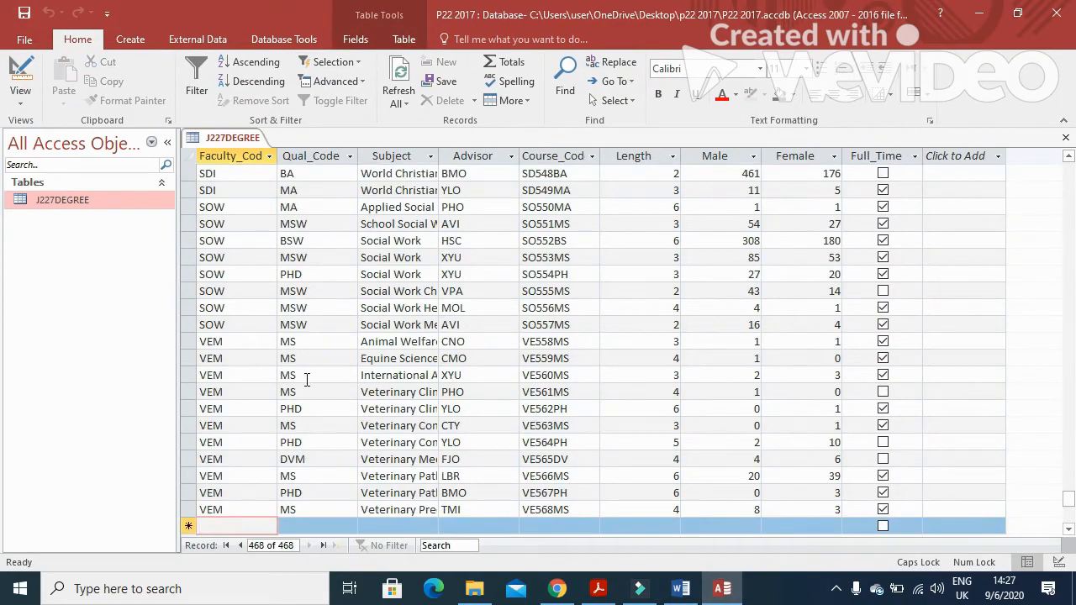
pyautogui.hotkey('alt', 'Tab')
pyautogui.hotkey('alt', 'Tab')
pyautogui.press('capslock')
# Enter AES, BS, Food Science and advisor CTY in the new record
pyautogui.write('AES')
pyautogui.press('Tab')
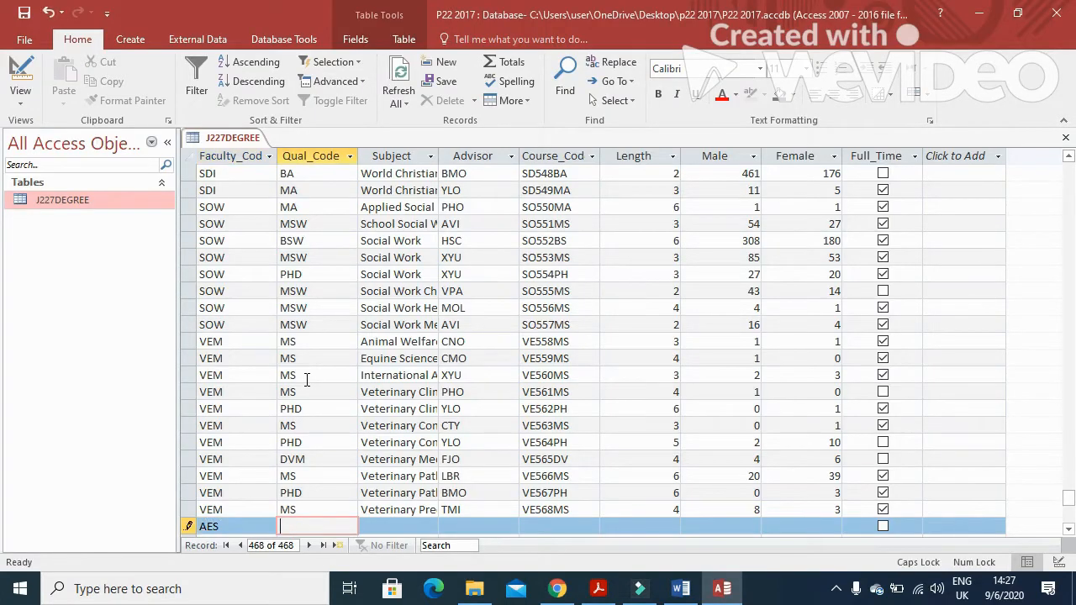
pyautogui.hotkey('alt', 'Tab')
pyautogui.hotkey('alt', 'Tab')
pyautogui.write('BS')
pyautogui.press('Tab')
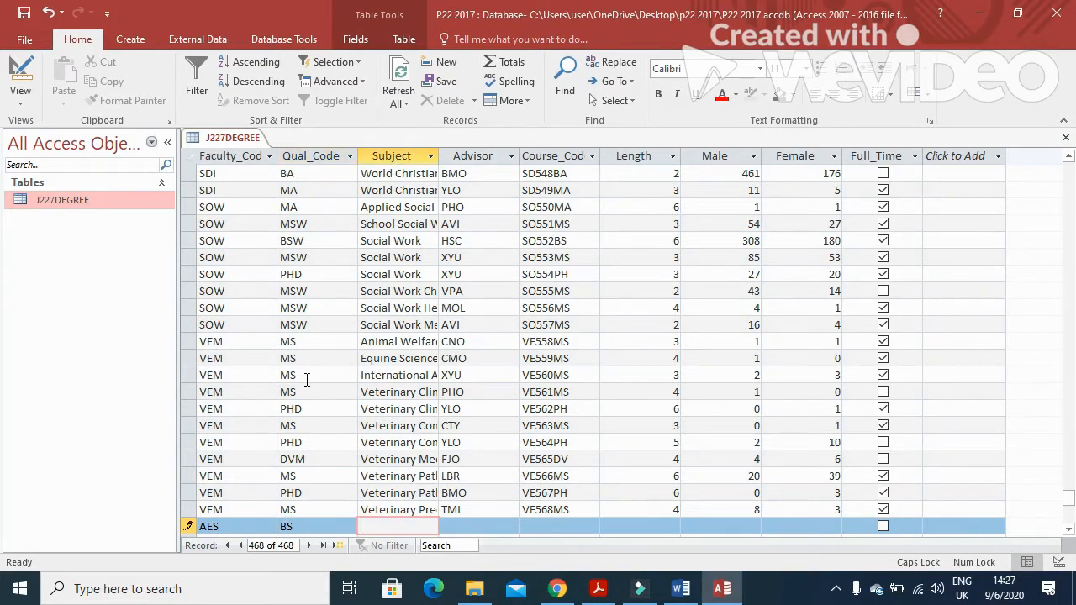
pyautogui.hotkey('alt', 'Tab')
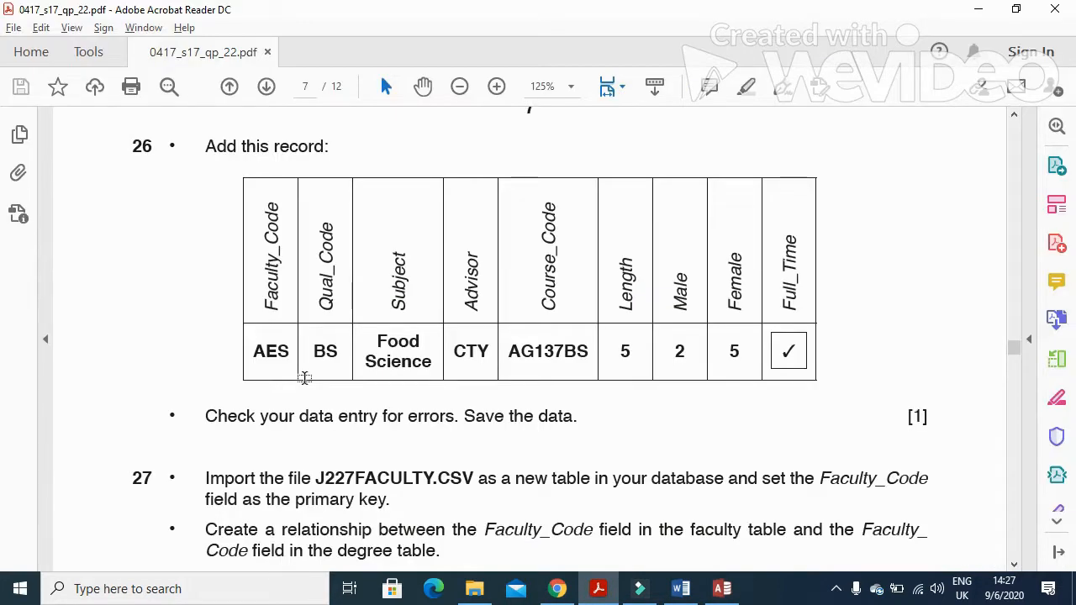
pyautogui.hotkey('alt', 'Tab')
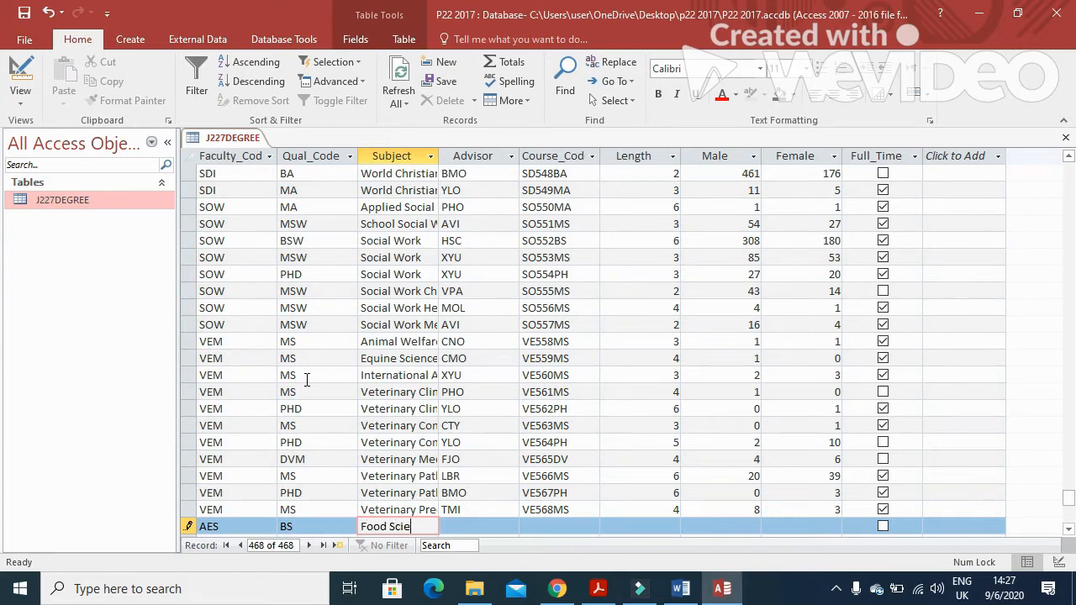
pyautogui.press('Tab')
pyautogui.hotkey('alt', 'Tab')
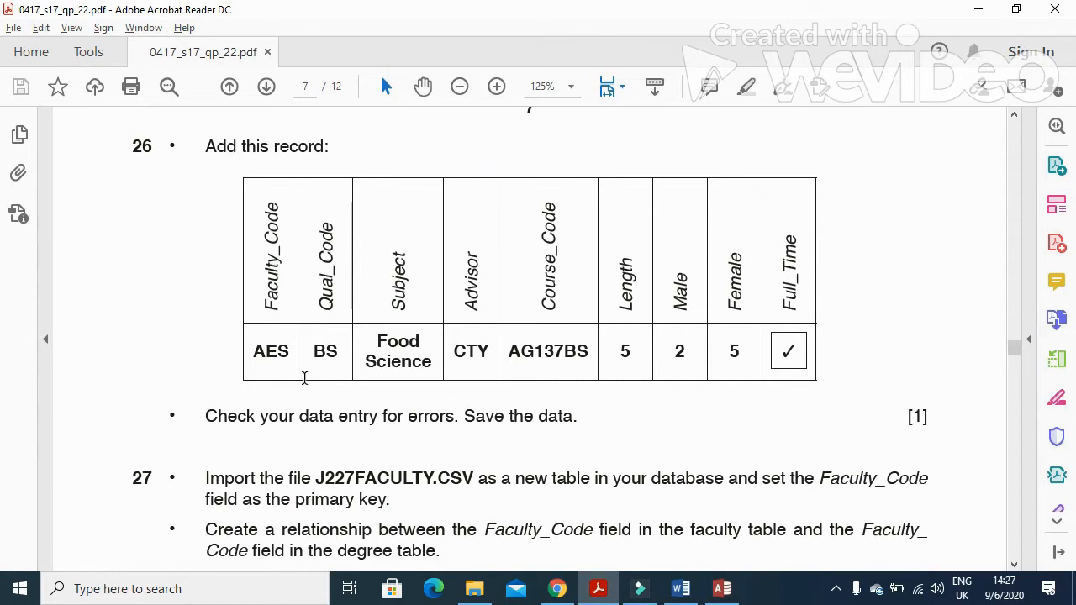
pyautogui.hotkey('alt', 'Tab')
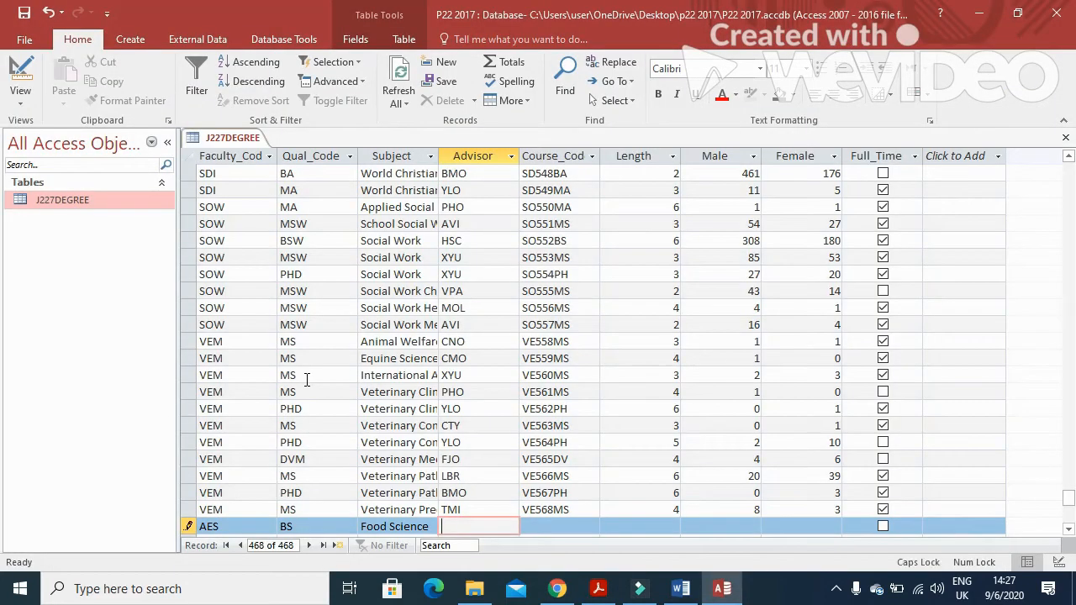
pyautogui.press('Tab')
pyautogui.hotkey('alt', 'Tab')
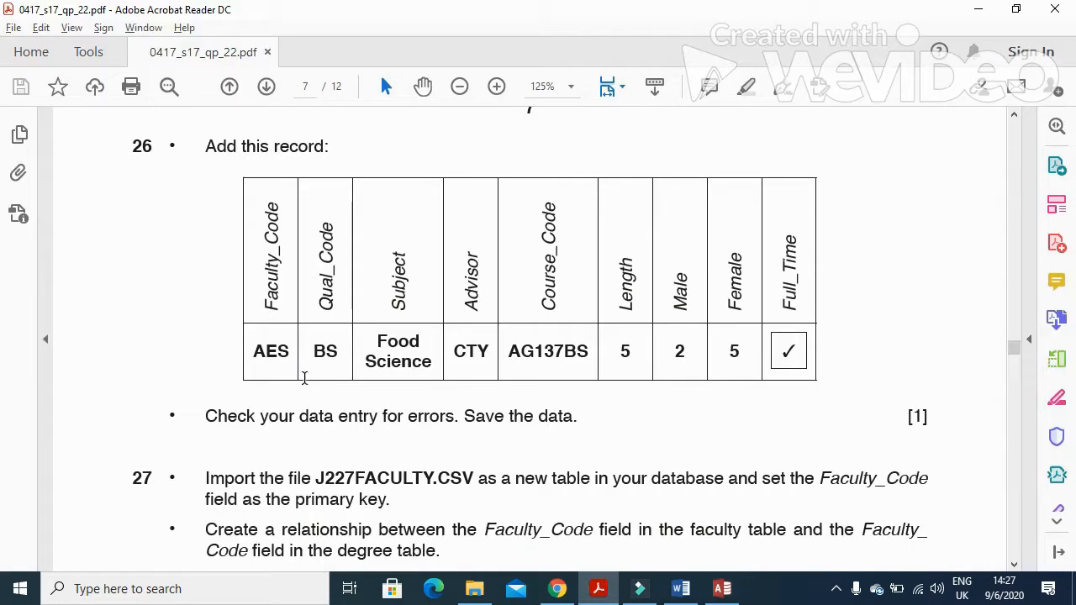
pyautogui.hotkey('alt', 'Tab')
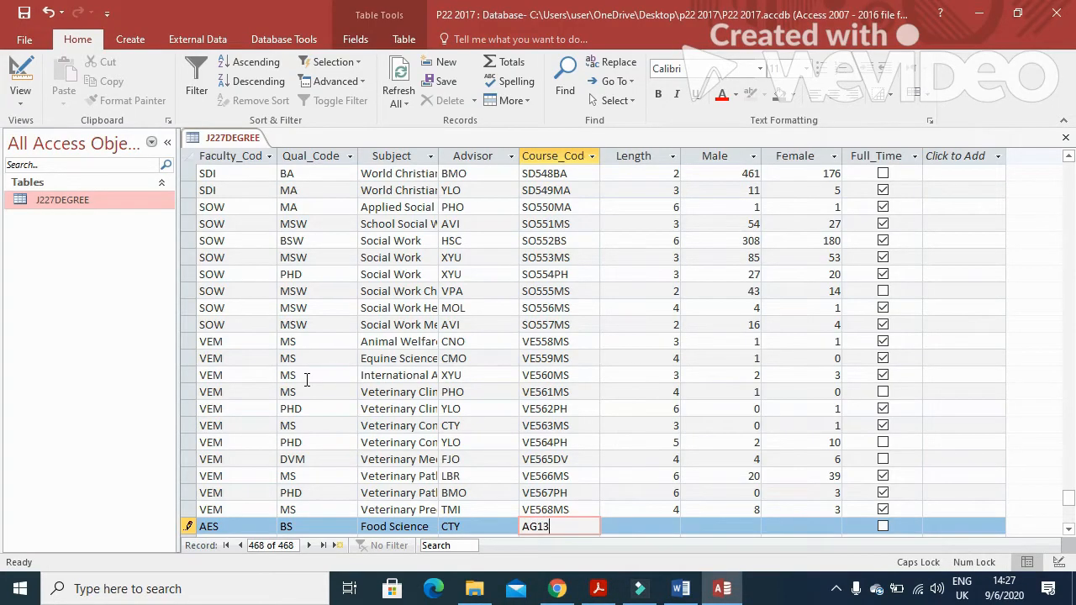
# Enter course code AG137BS, length 5, 2 male, 5 female, tick Full_Time, then save and close
pyautogui.write('AG137')
pyautogui.hotkey('alt', 'Tab')
pyautogui.hotkey('alt', 'Tab')
pyautogui.write('BS')
pyautogui.press('Tab')
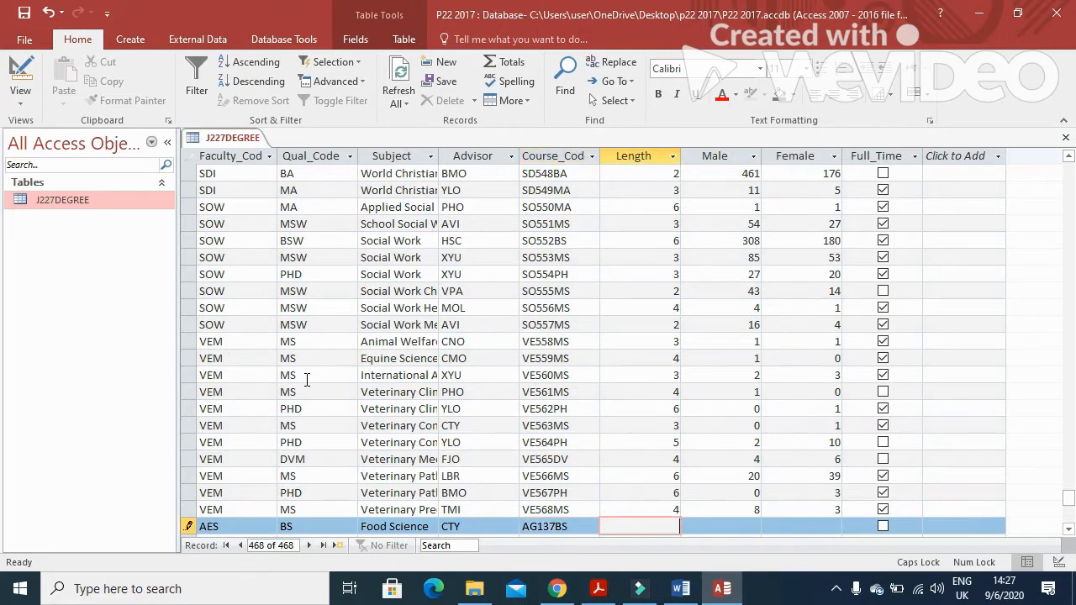
pyautogui.hotkey('alt', 'Tab')
pyautogui.hotkey('alt', 'Tab')
pyautogui.press('Tab')
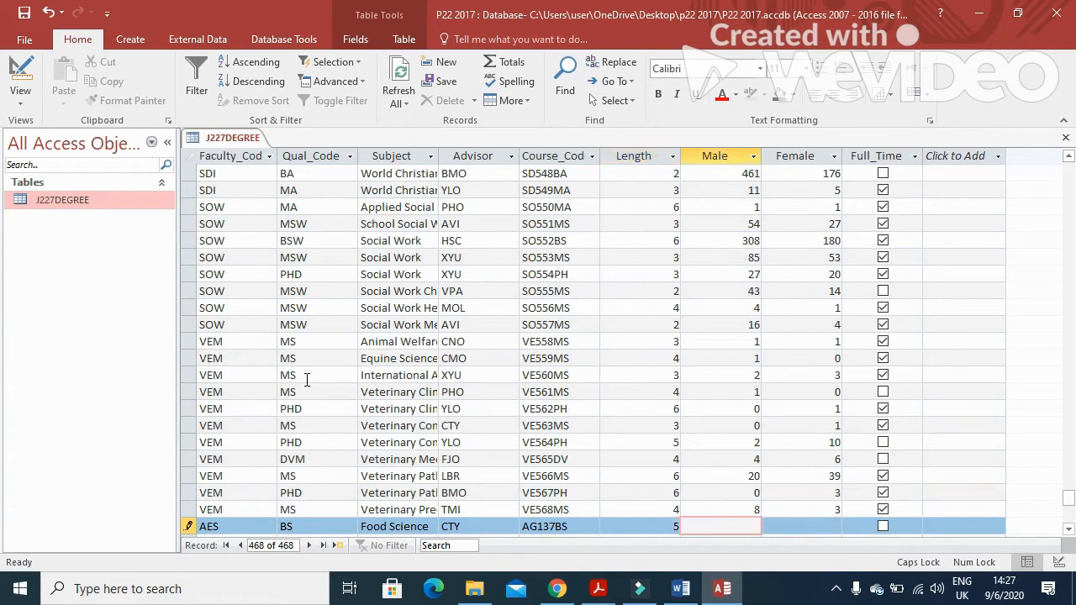
pyautogui.press('Tab')
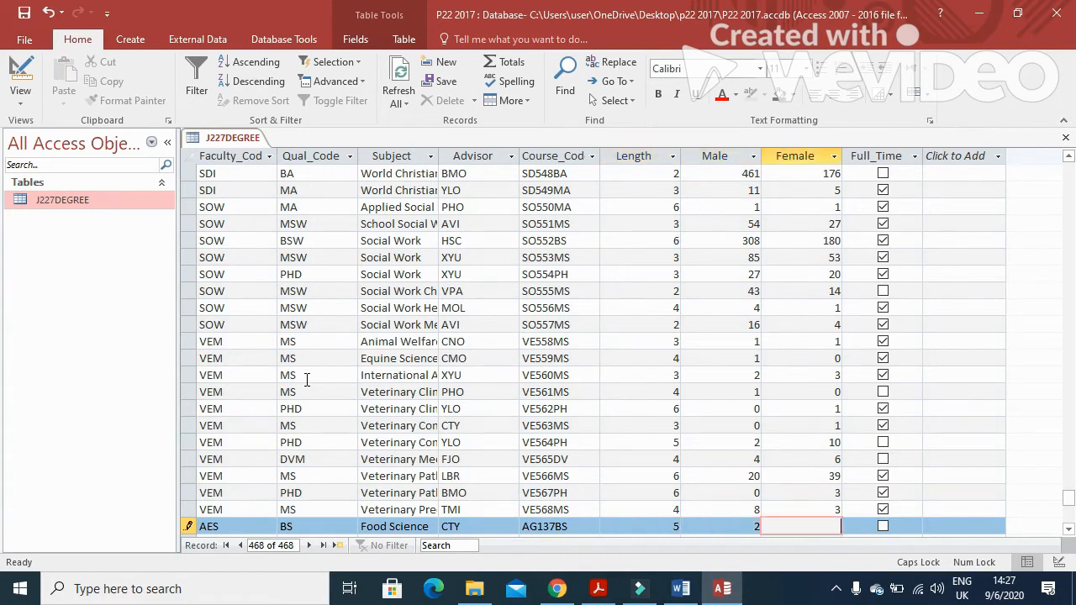
pyautogui.hotkey('alt', 'Tab')
pyautogui.hotkey('alt', 'Tab')
pyautogui.click(884, 529)
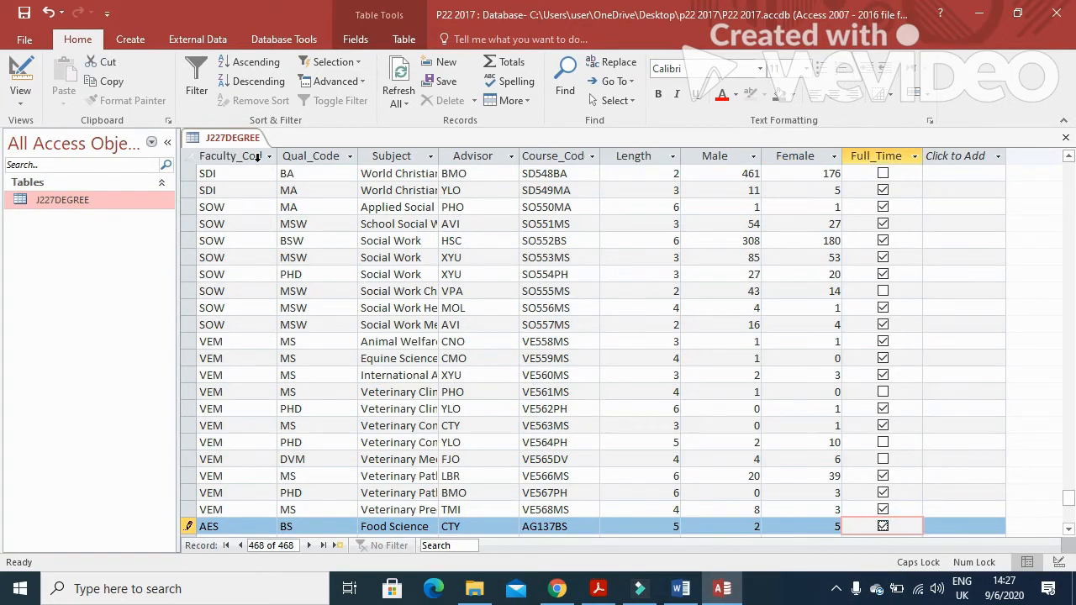
pyautogui.click(24, 12)
pyautogui.click(1065, 137)
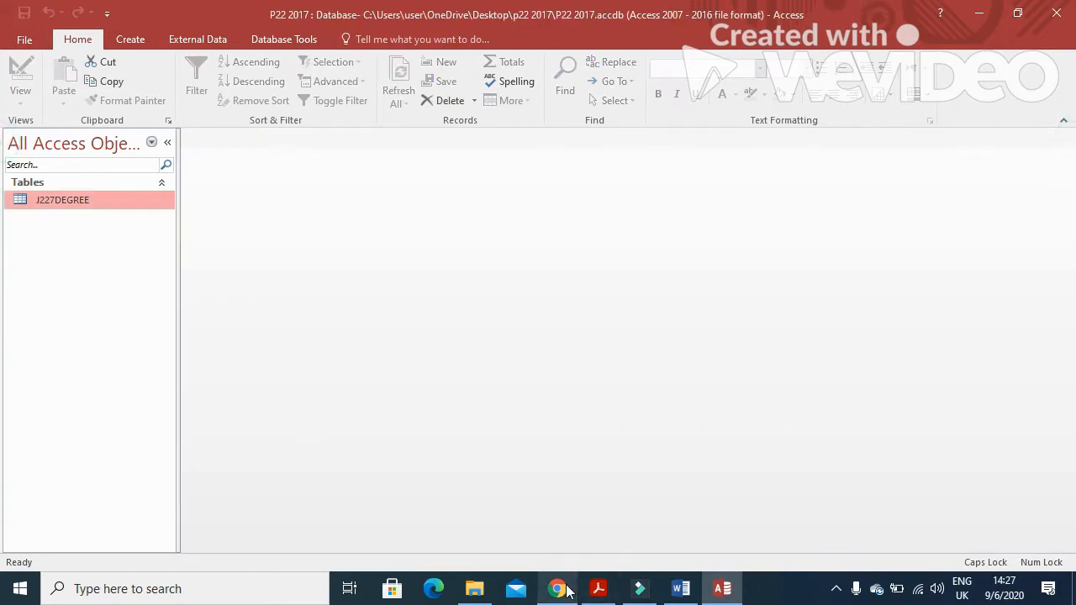
# Start a text-file import of the J227FACULTY file into a new table
pyautogui.click(599, 589)
pyautogui.scroll(-6, 557, 377)
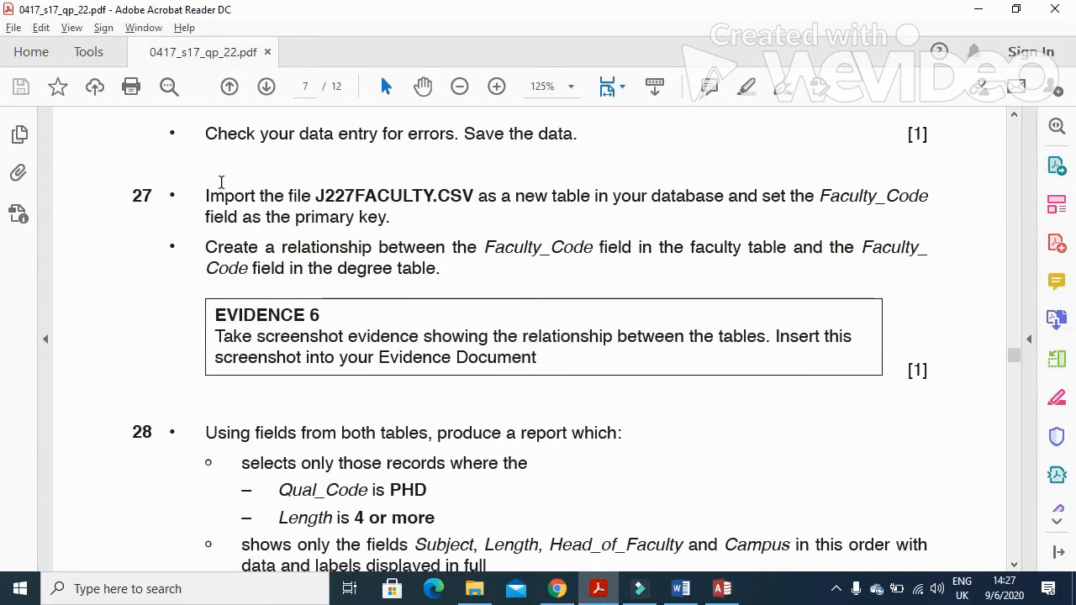
pyautogui.moveTo(200, 195); pyautogui.dragTo(375, 204)
pyautogui.hotkey('alt', 'Tab')
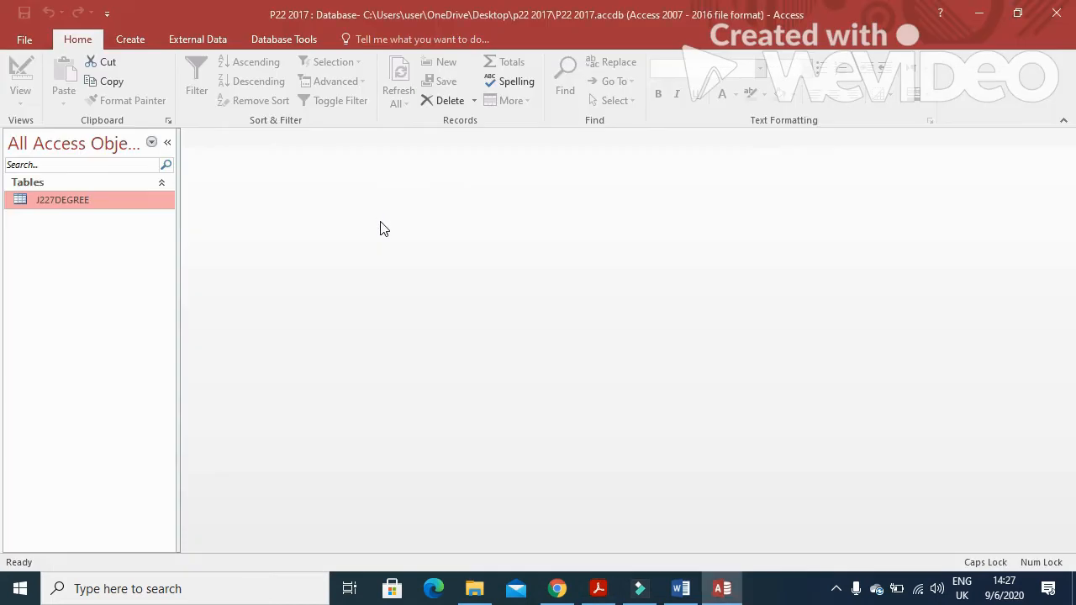
pyautogui.click(212, 38)
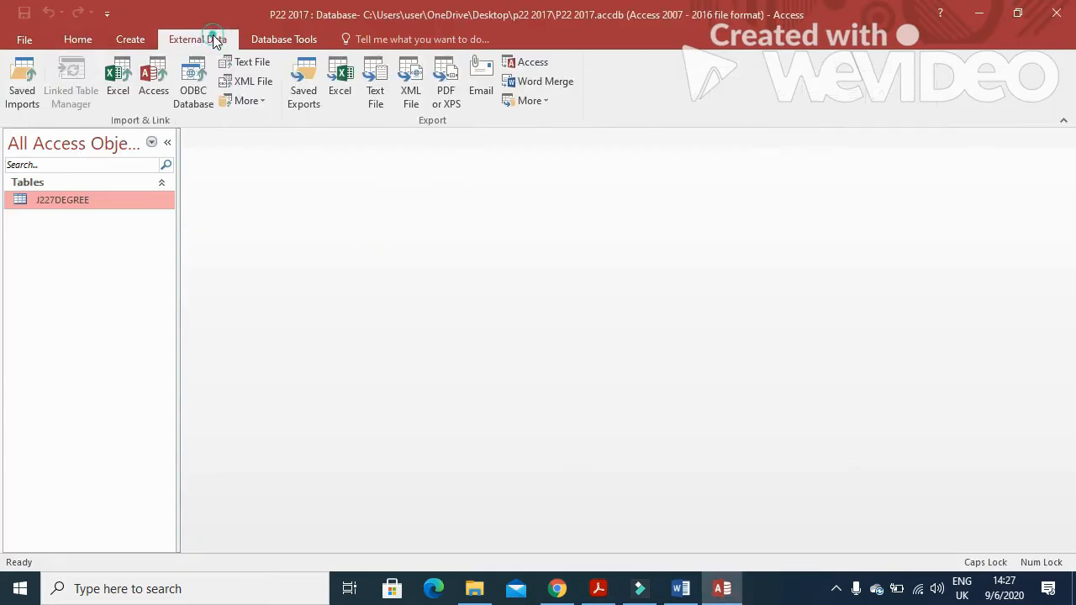
pyautogui.click(258, 63)
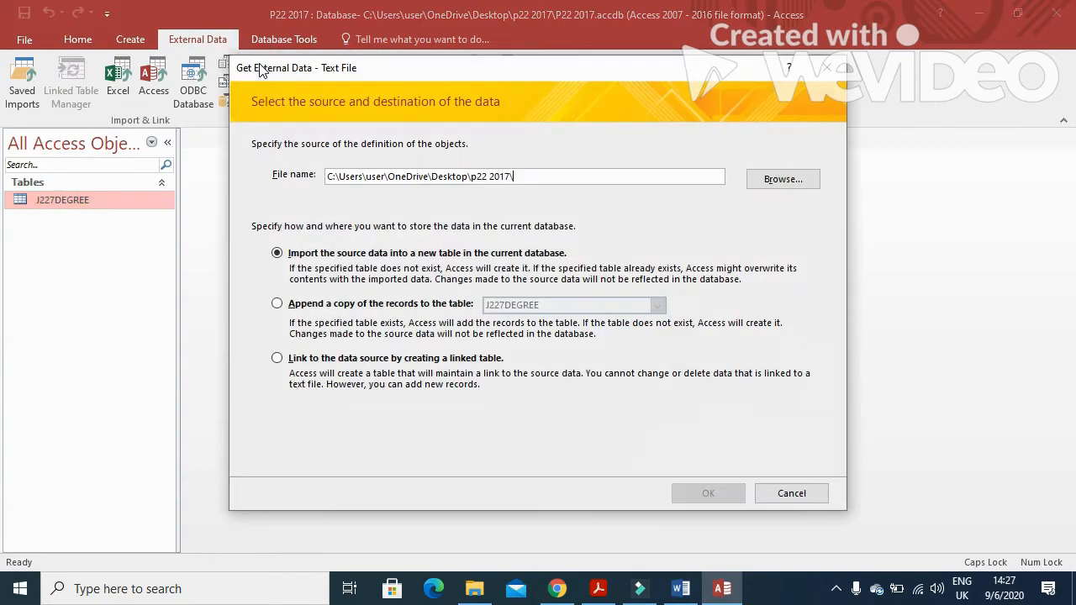
pyautogui.click(790, 182)
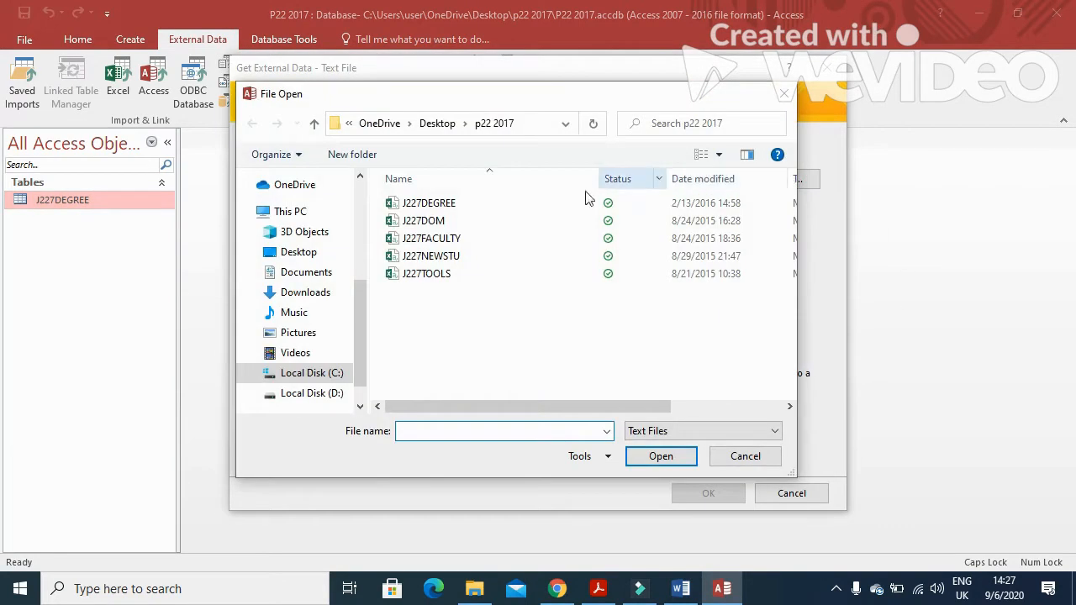
pyautogui.click(431, 236)
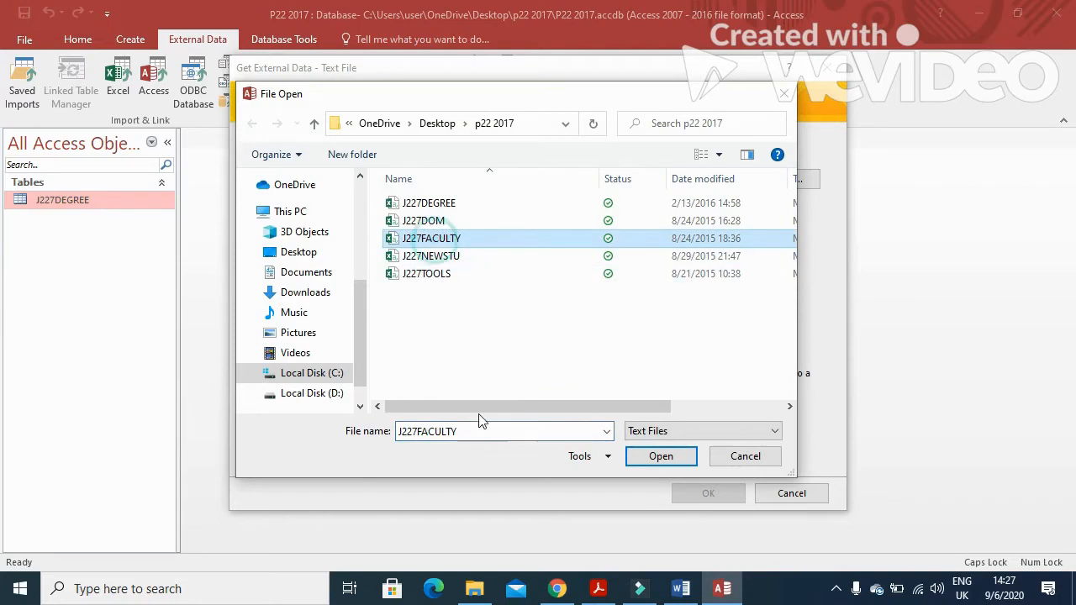
pyautogui.click(661, 456)
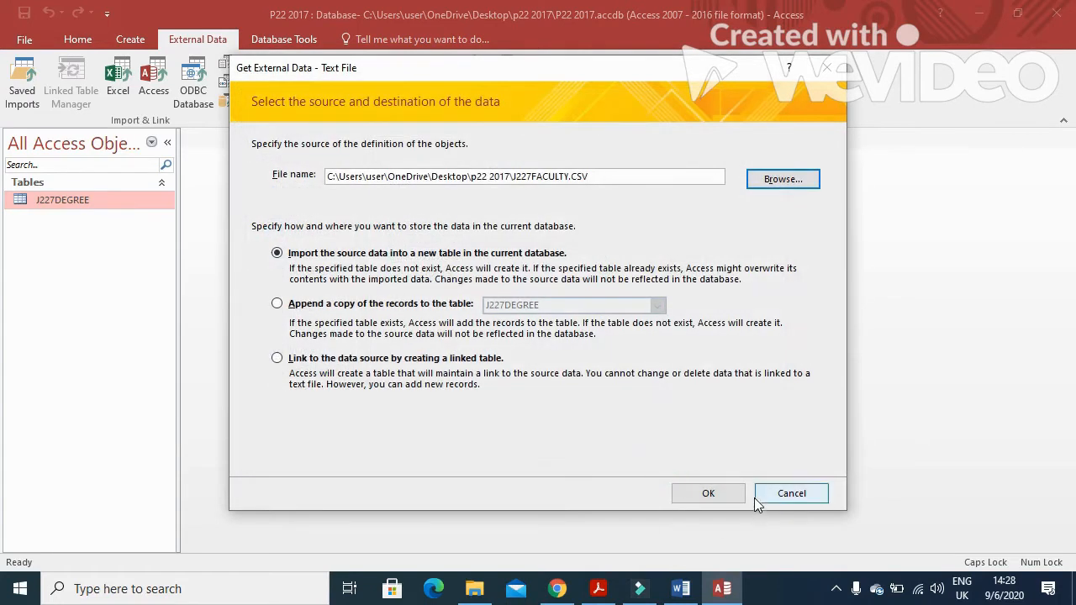
pyautogui.click(698, 494)
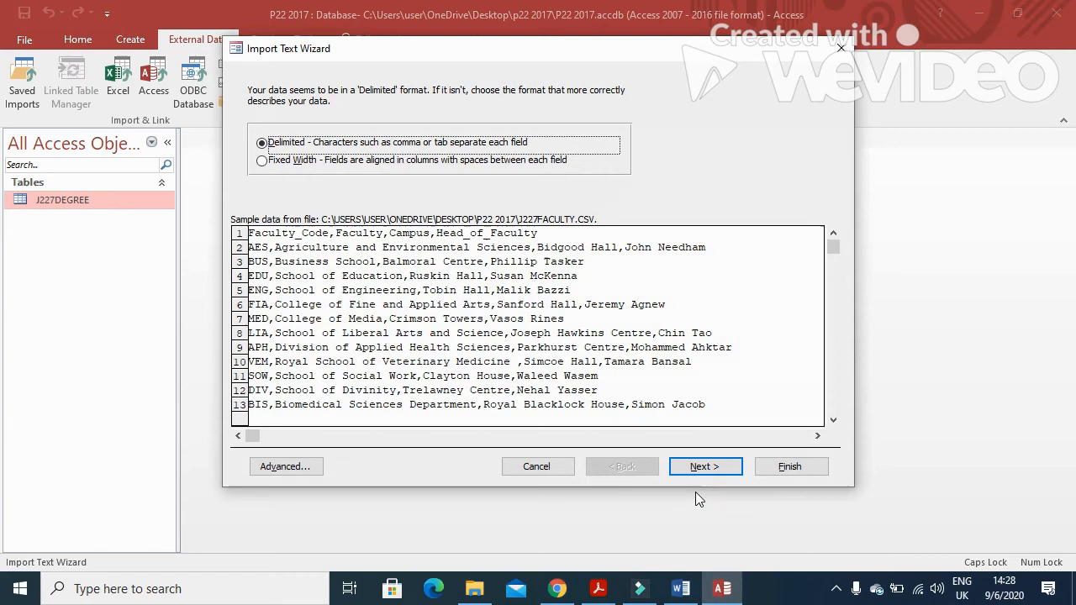
pyautogui.click(724, 473)
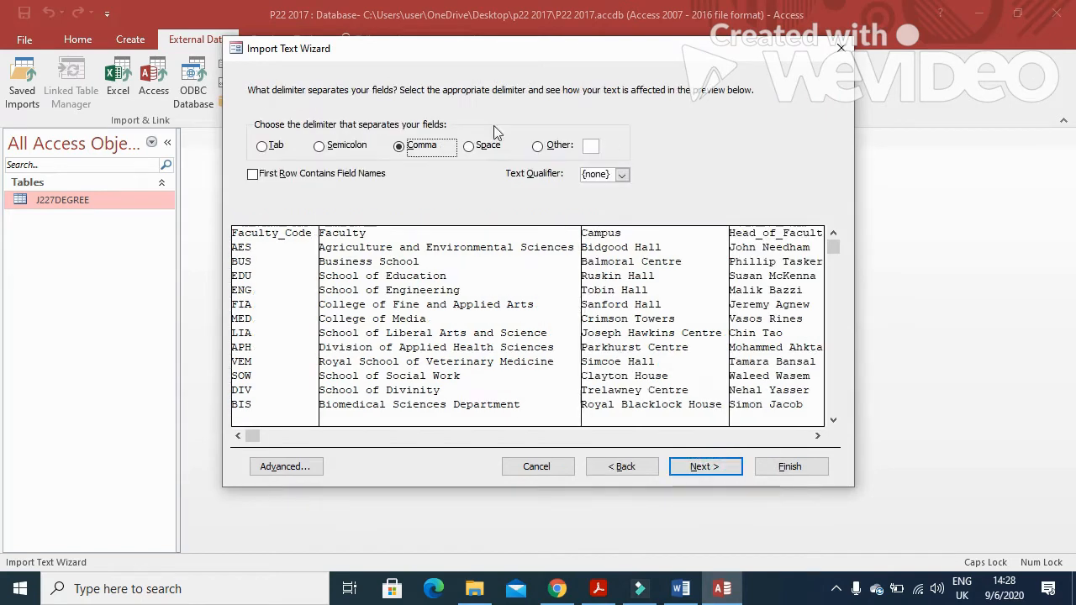
# Use the first row as field names and review the Faculty, Campus and Head_of_Faculty field settings
pyautogui.click(253, 175)
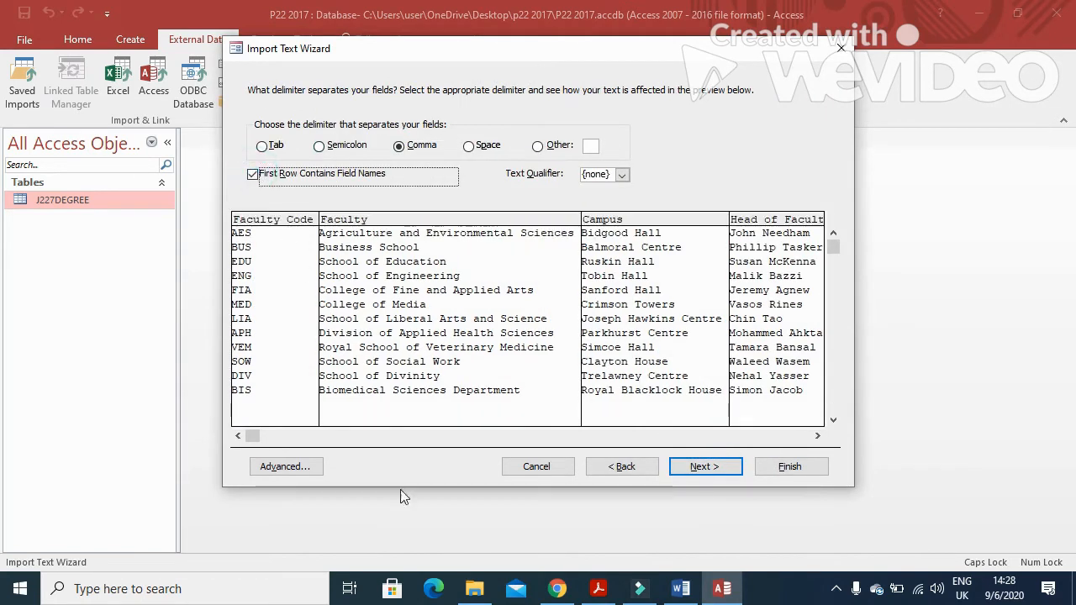
pyautogui.click(721, 468)
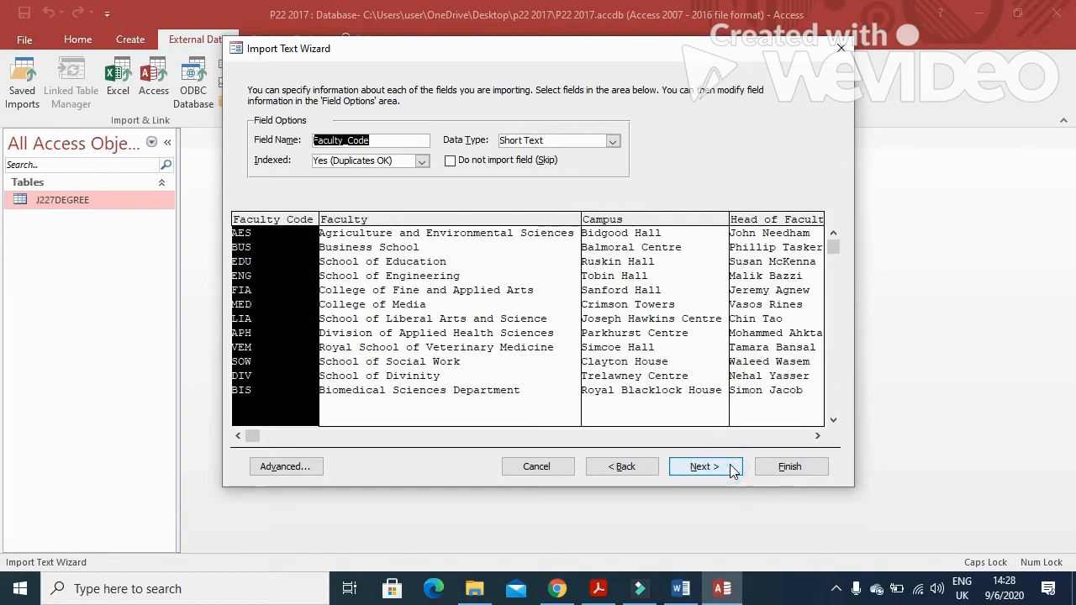
pyautogui.click(452, 374)
pyautogui.click(618, 334)
pyautogui.click(817, 435)
pyautogui.click(817, 436)
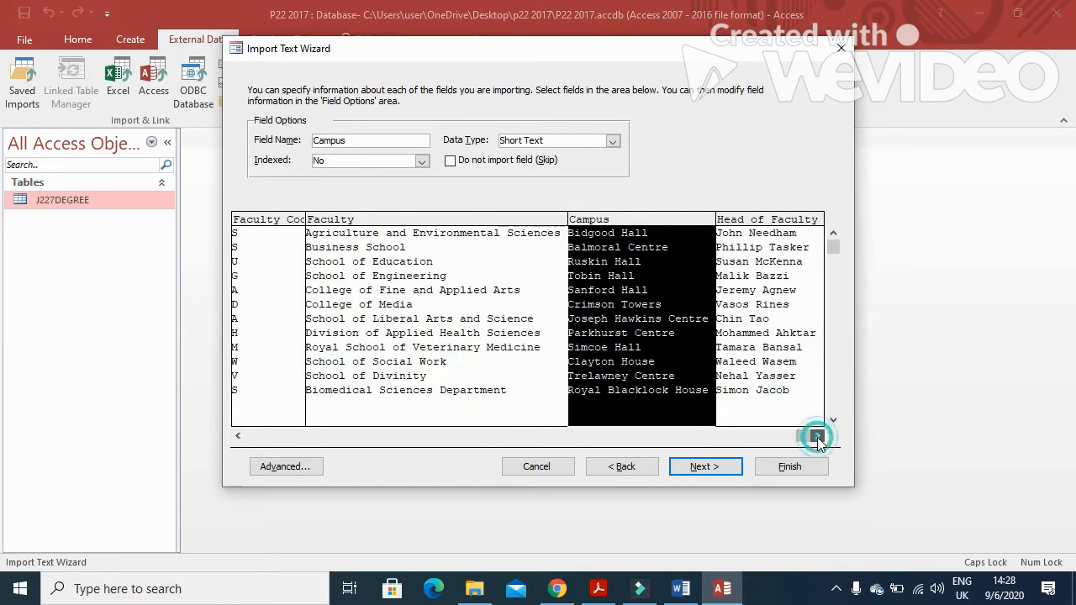
pyautogui.click(773, 336)
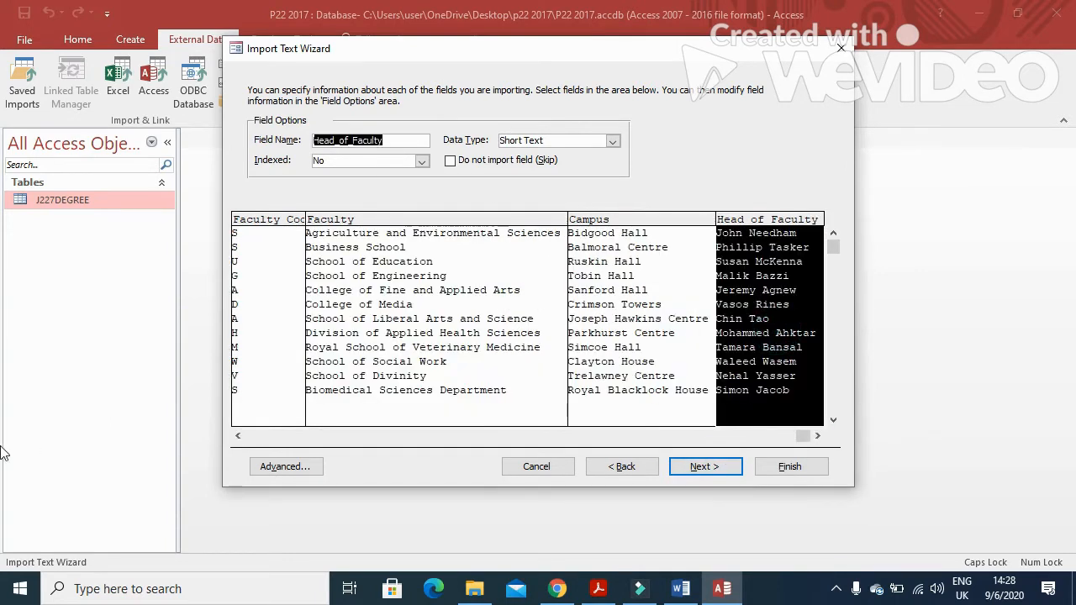
pyautogui.click(708, 471)
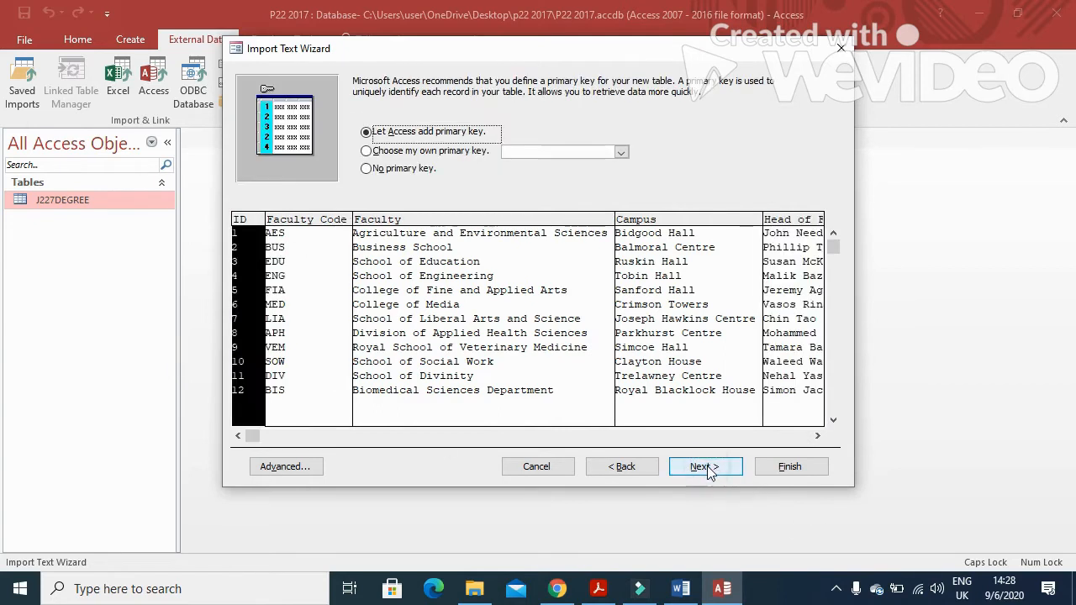
# Make Faculty_Code the primary key and finish importing as J227FACULTY without saving import steps
pyautogui.click(417, 155)
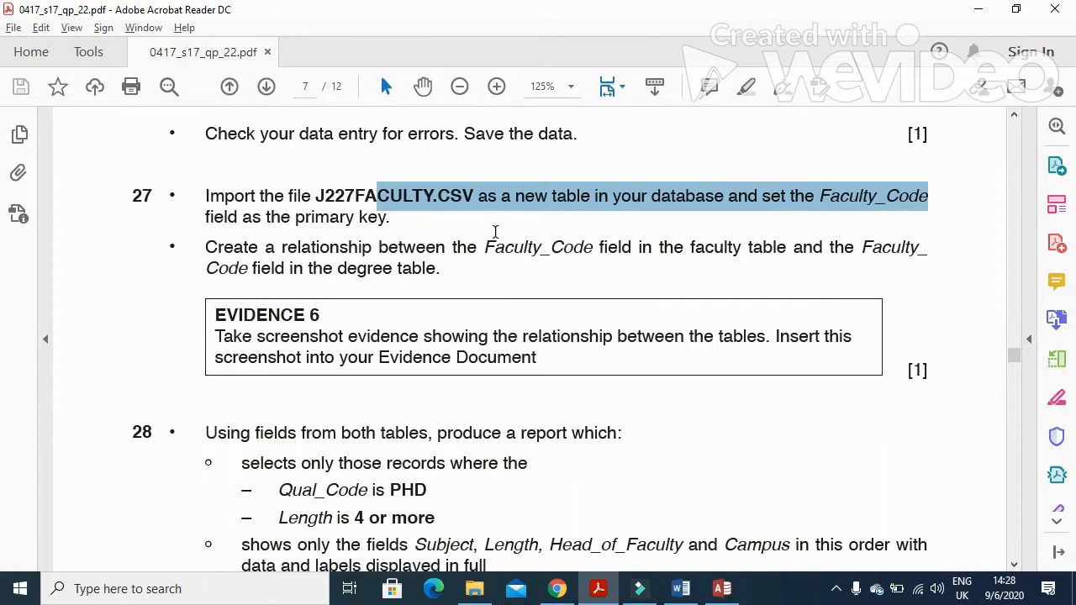
pyautogui.moveTo(487, 244); pyautogui.dragTo(557, 247)
pyautogui.click(816, 195)
pyautogui.moveTo(816, 196); pyautogui.dragTo(928, 197)
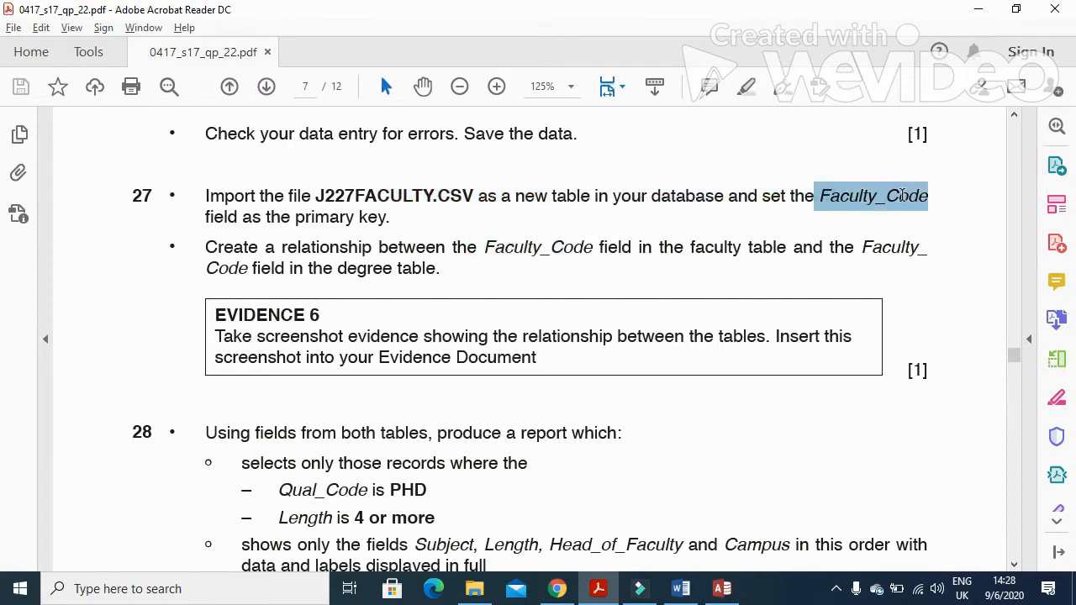
pyautogui.hotkey('alt', 'Tab')
pyautogui.click(685, 466)
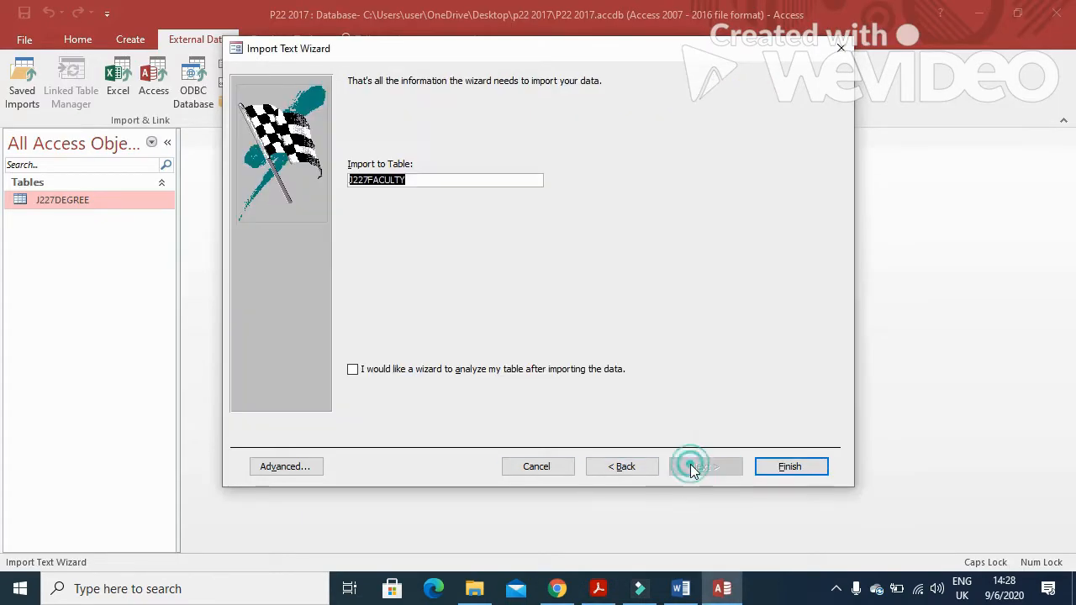
pyautogui.click(773, 470)
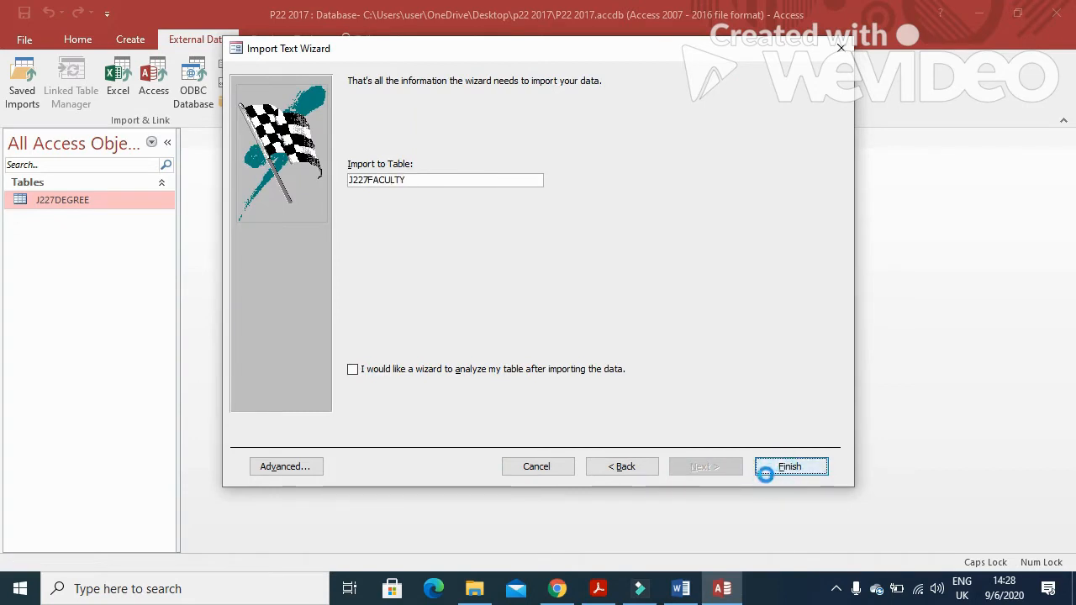
pyautogui.click(772, 507)
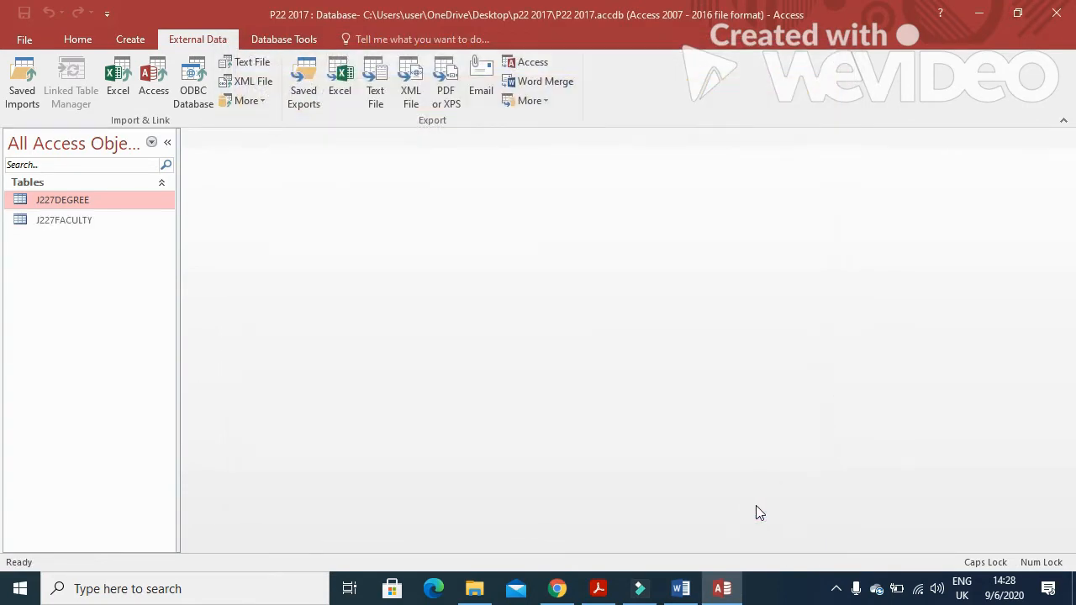
# Open the Relationships window and add the J227FACULTY and J227DEGREE tables
pyautogui.hotkey('alt', 'Tab')
pyautogui.moveTo(202, 246); pyautogui.dragTo(577, 253)
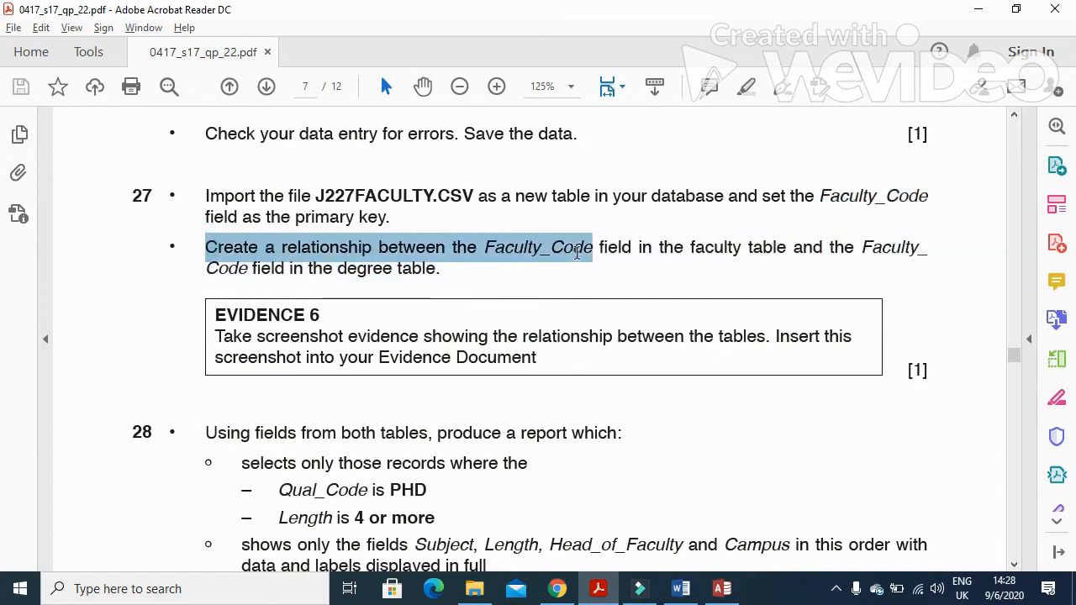
pyautogui.click(725, 252)
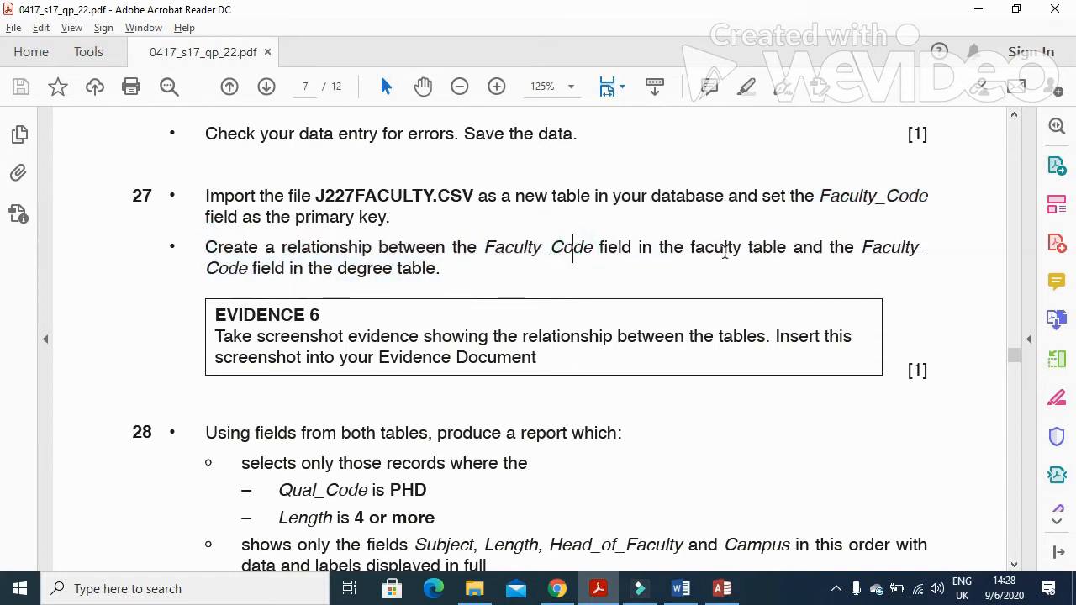
pyautogui.moveTo(177, 269); pyautogui.dragTo(435, 278)
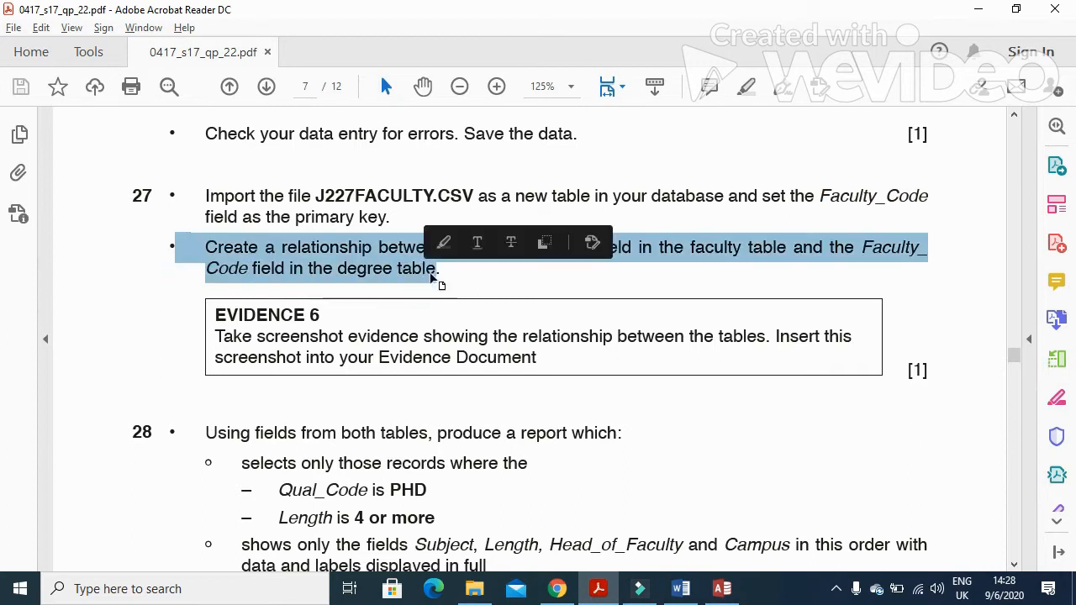
pyautogui.hotkey('alt', 'Tab')
pyautogui.click(284, 40)
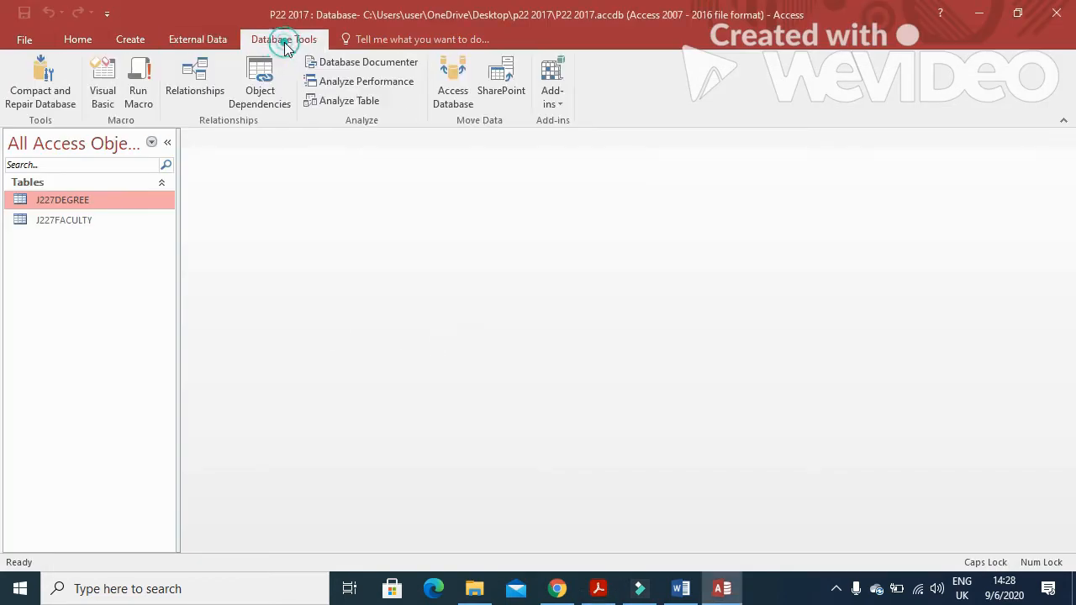
pyautogui.click(195, 74)
pyautogui.keyDown('shift'); pyautogui.click(440, 277); pyautogui.keyUp('shift')
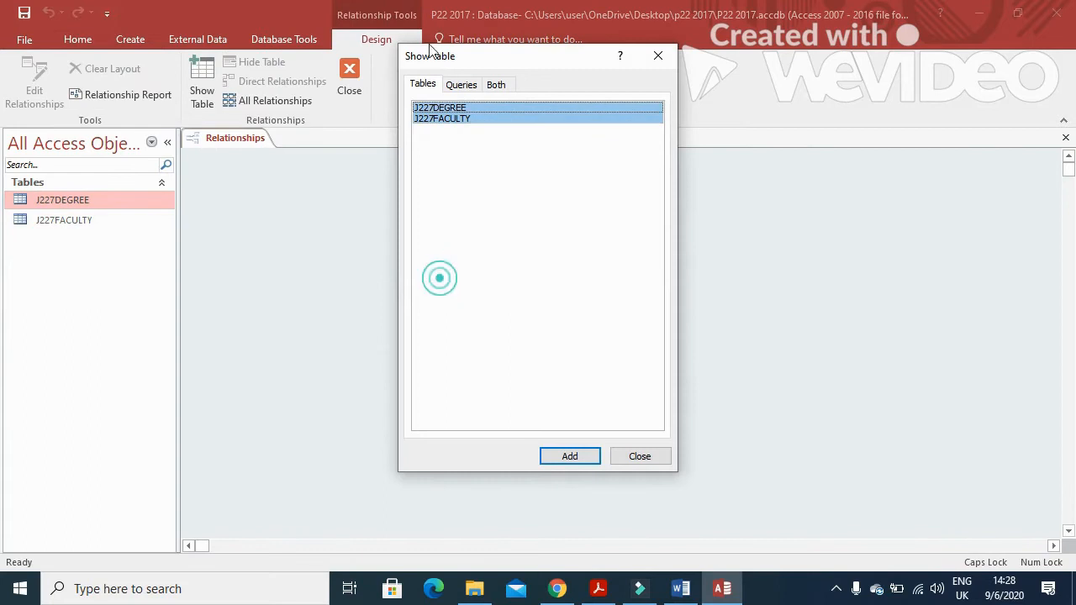
pyautogui.click(553, 456)
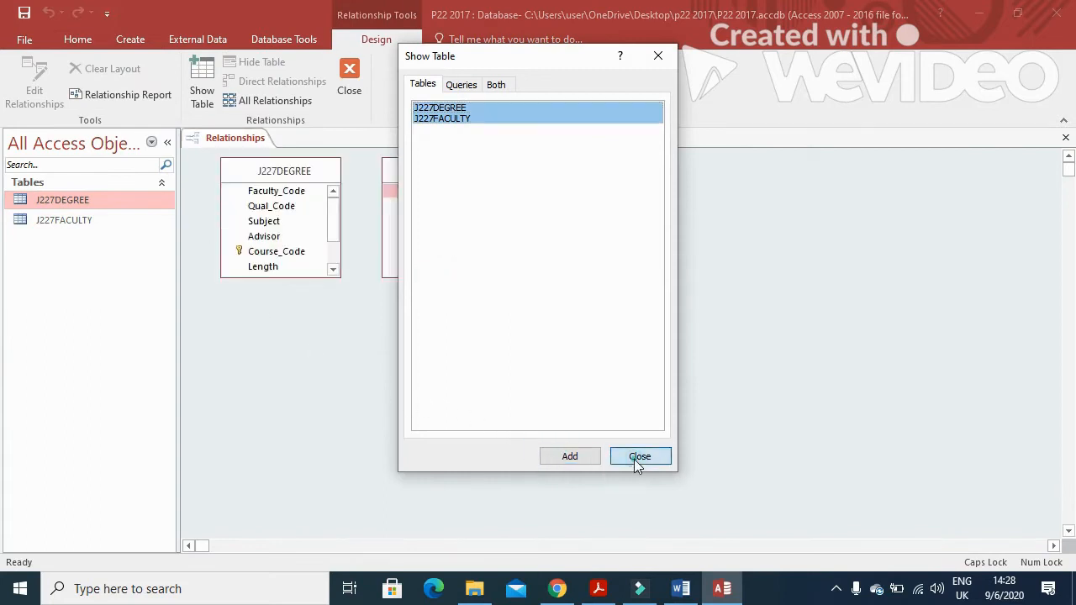
pyautogui.click(639, 459)
# Link Faculty_Code between the two tables without enforcing referential integrity
pyautogui.moveTo(403, 194); pyautogui.dragTo(309, 196)
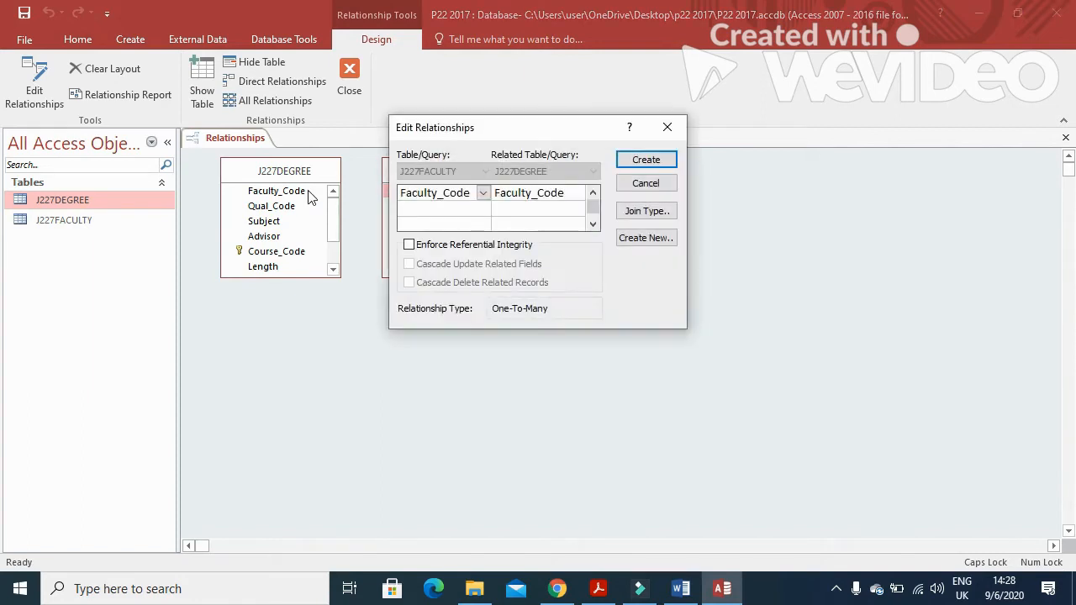
pyautogui.click(409, 244)
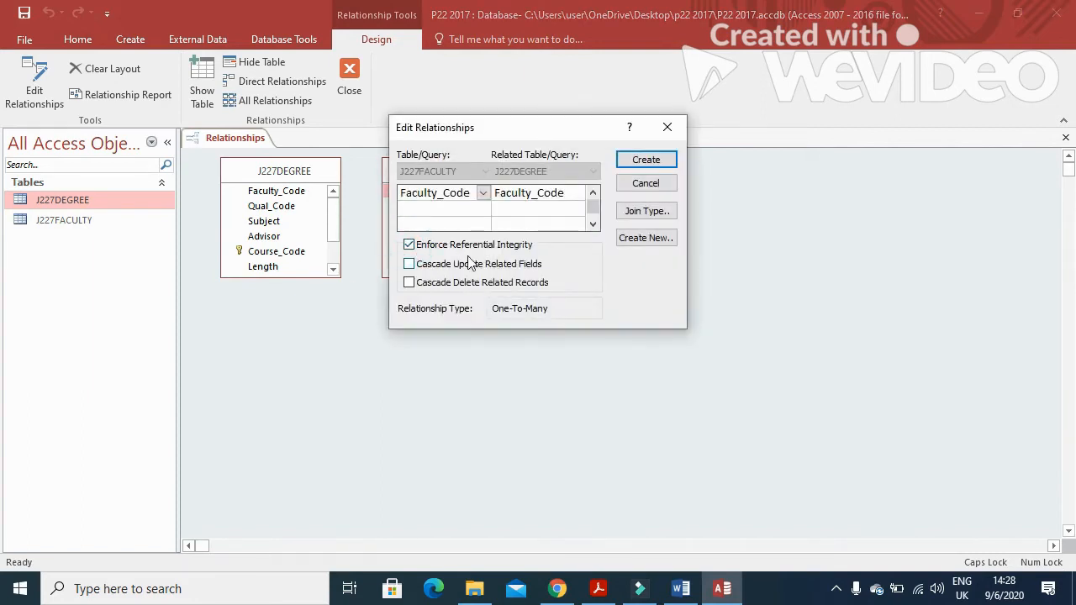
pyautogui.click(644, 162)
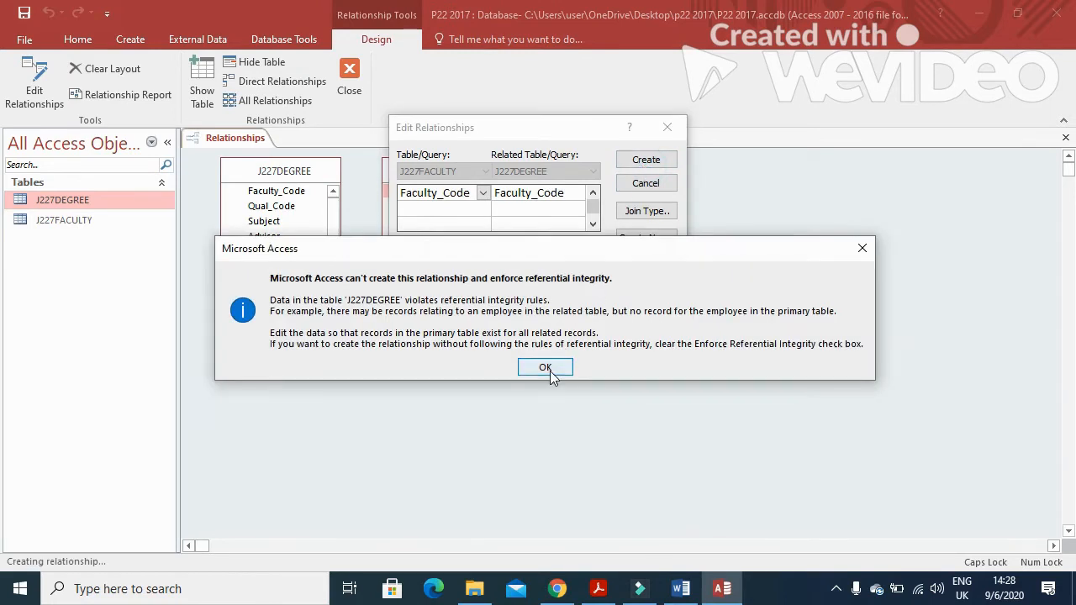
pyautogui.click(547, 368)
pyautogui.click(408, 245)
pyautogui.click(639, 160)
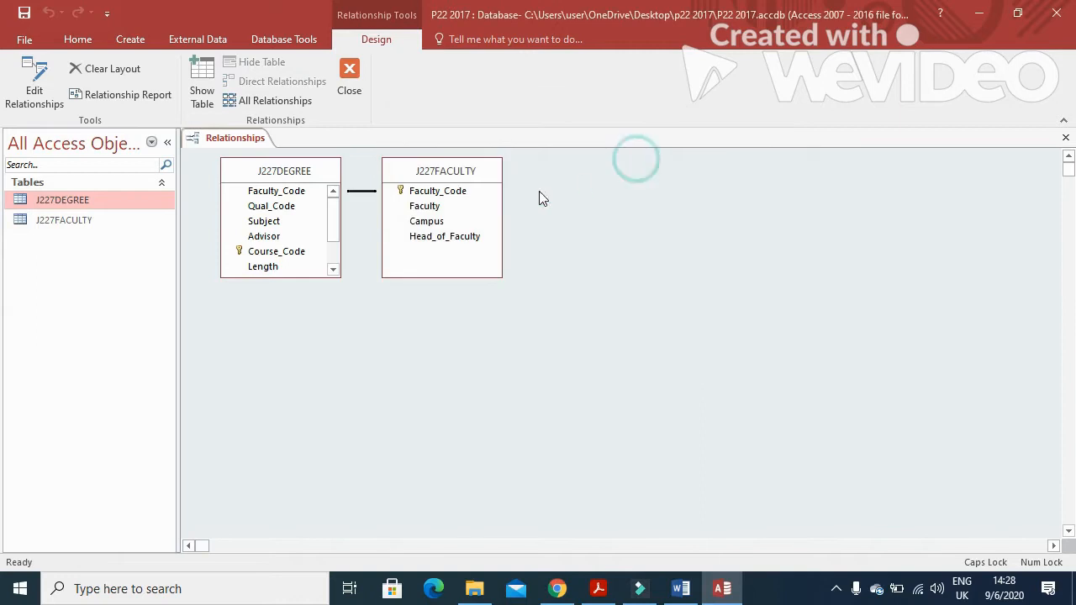
# Review the relationship's settings, then close the Relationships window and save the layout
pyautogui.doubleClick(363, 194)
pyautogui.moveTo(479, 133); pyautogui.dragTo(319, 303)
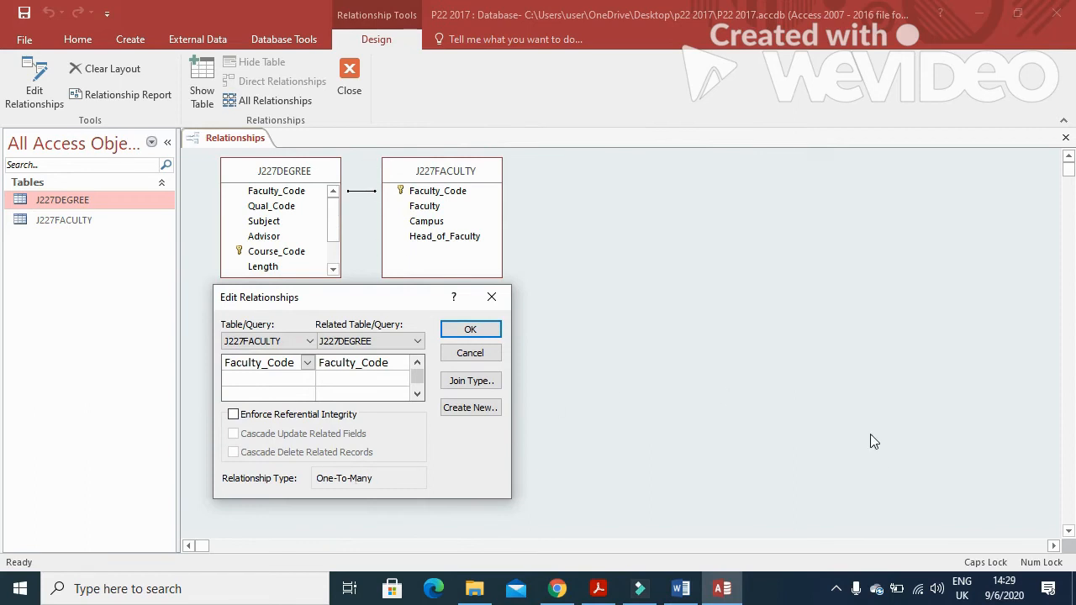
pyautogui.click(491, 330)
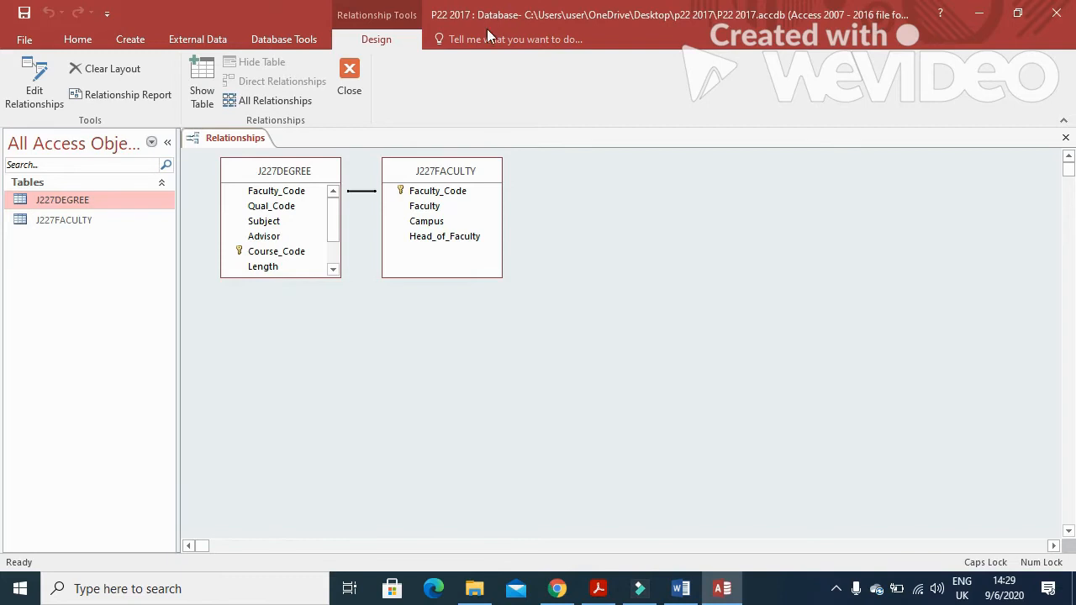
pyautogui.click(350, 69)
pyautogui.click(487, 338)
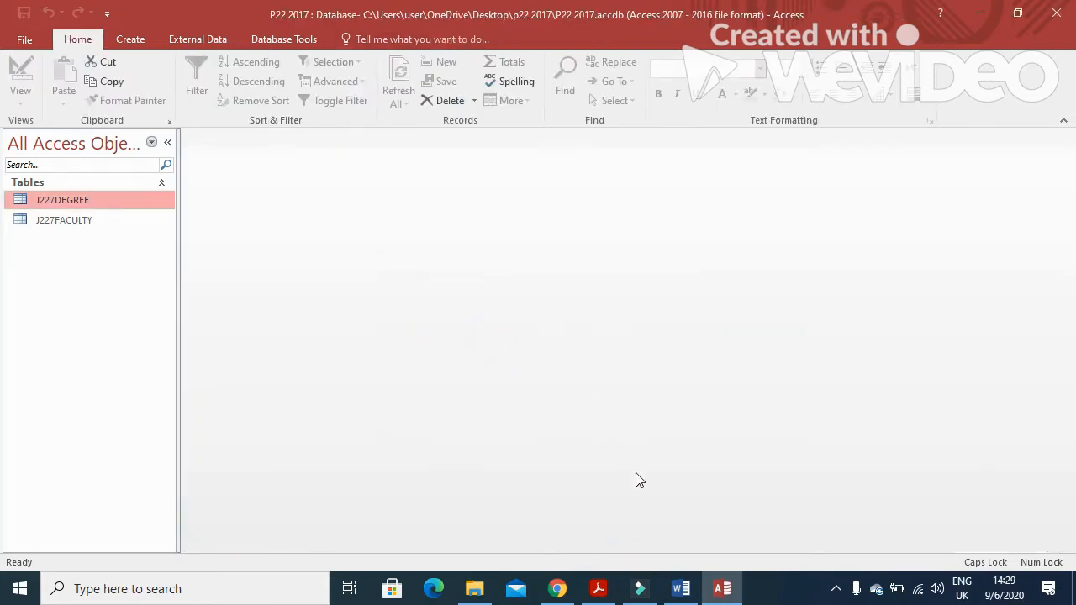
# Paste the relationship screenshot onto the empty line on page 3 of the evidence document
pyautogui.click(681, 588)
pyautogui.scroll(-4, 431, 479)
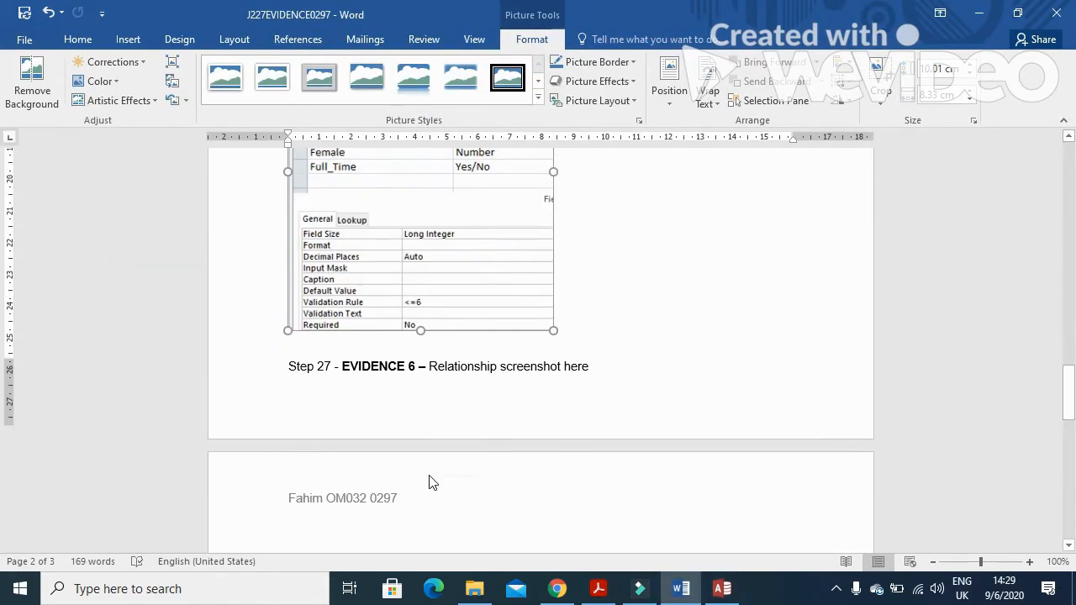
pyautogui.click(525, 376)
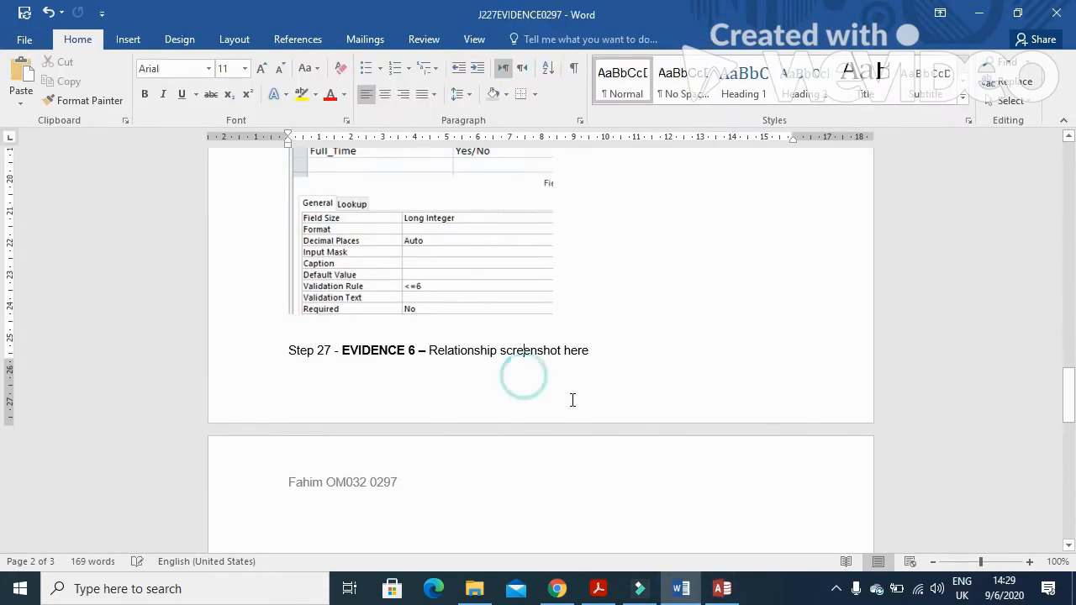
pyautogui.click(346, 515)
pyautogui.hotkey('ctrl', 'v')
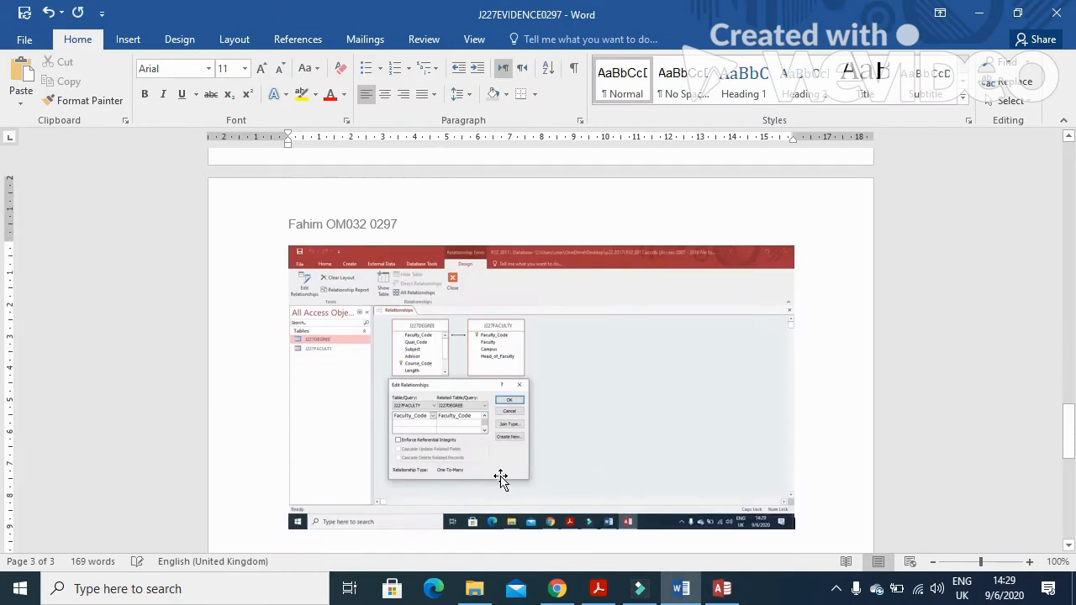
# Crop the screenshot down to the Faculty_Code relationship and enlarge it
pyautogui.click(502, 478)
pyautogui.click(528, 40)
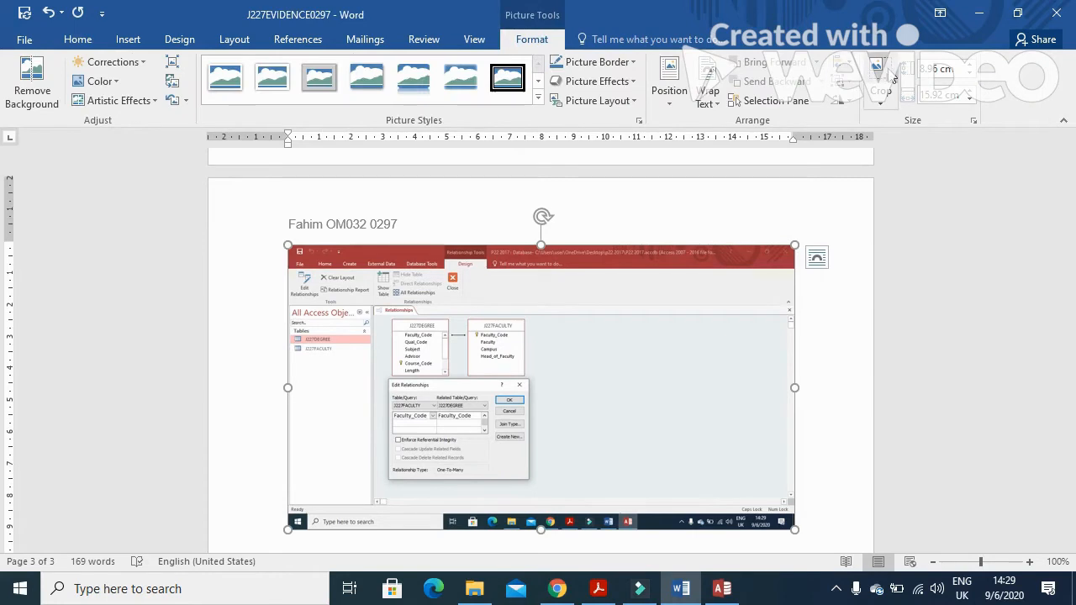
pyautogui.click(880, 80)
pyautogui.moveTo(784, 522); pyautogui.dragTo(530, 488)
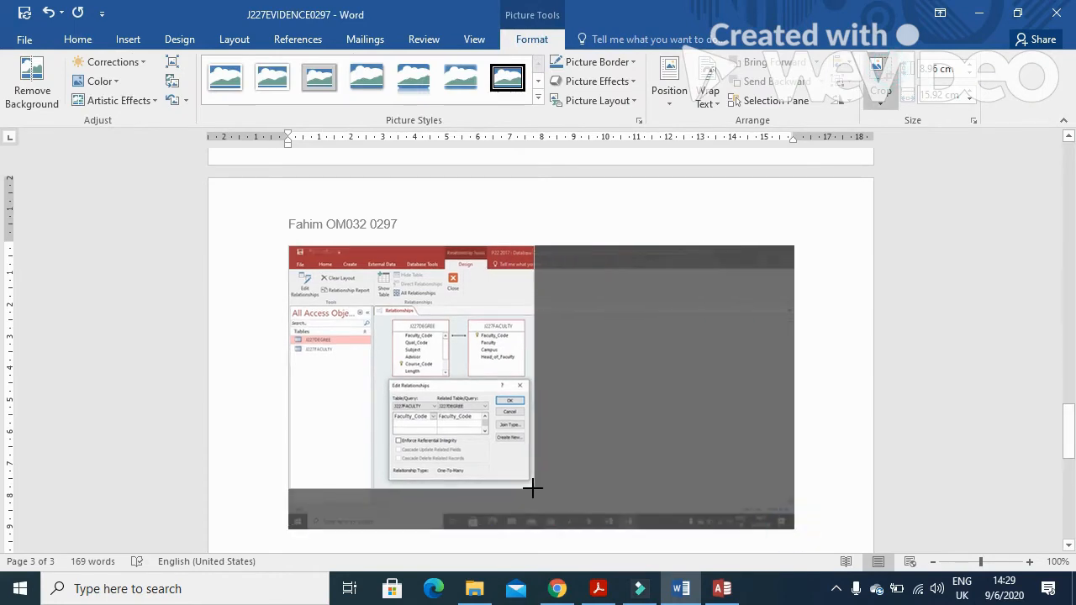
pyautogui.moveTo(294, 255); pyautogui.dragTo(376, 308)
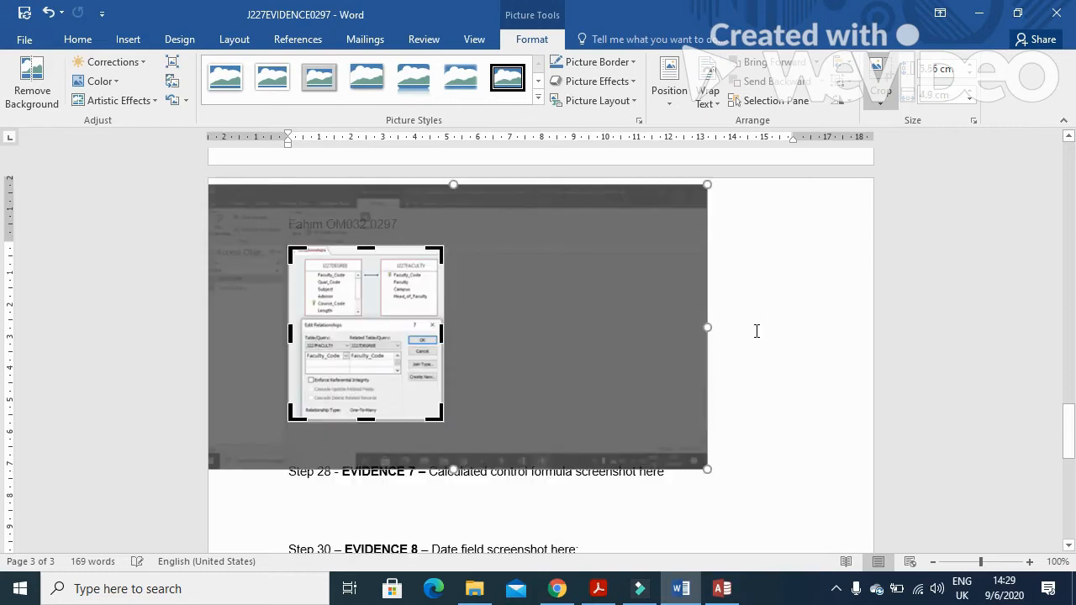
pyautogui.click(759, 317)
pyautogui.click(394, 338)
pyautogui.moveTo(444, 421); pyautogui.dragTo(611, 500)
# Bring up the question paper and scroll to question 28
pyautogui.hotkey('alt', 'Tab')
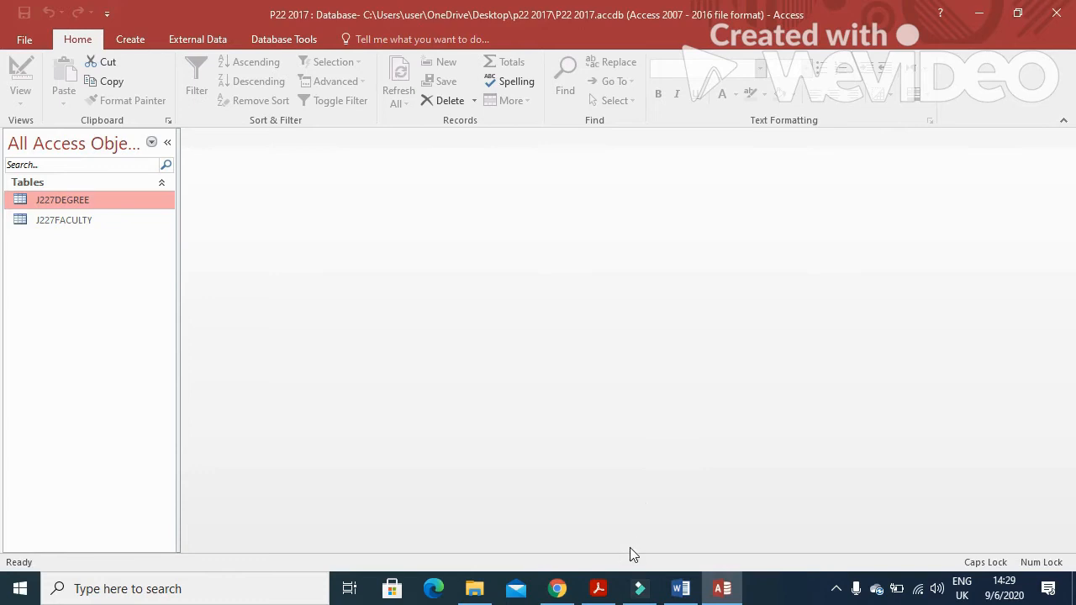
pyautogui.click(598, 589)
pyautogui.scroll(-5, 481, 391)
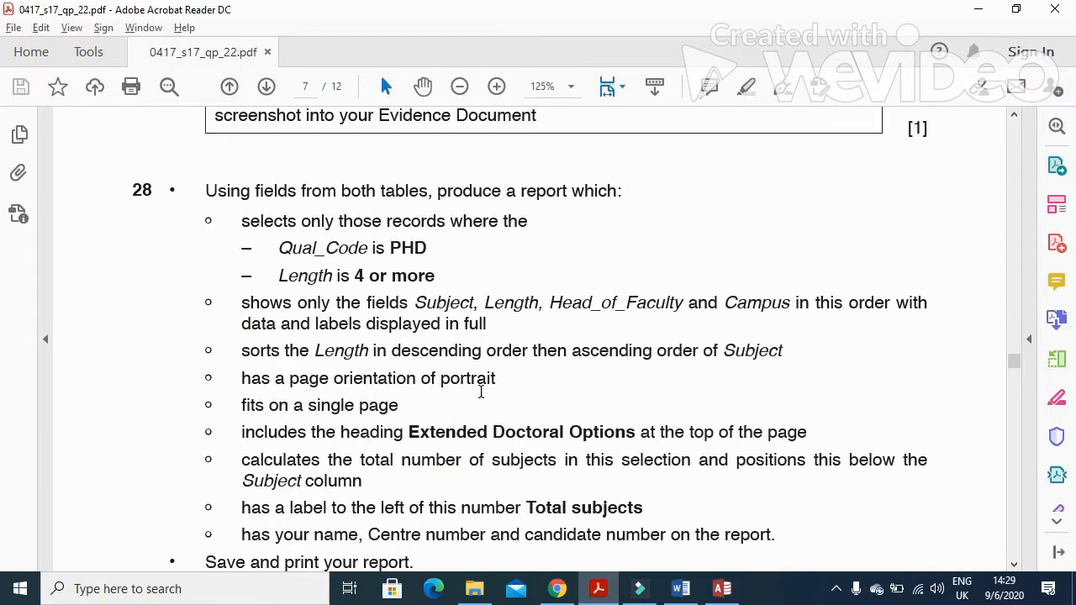
# Highlight question 28's opening line, then return to the P22 2017 Access database
pyautogui.moveTo(204, 193); pyautogui.dragTo(612, 210)
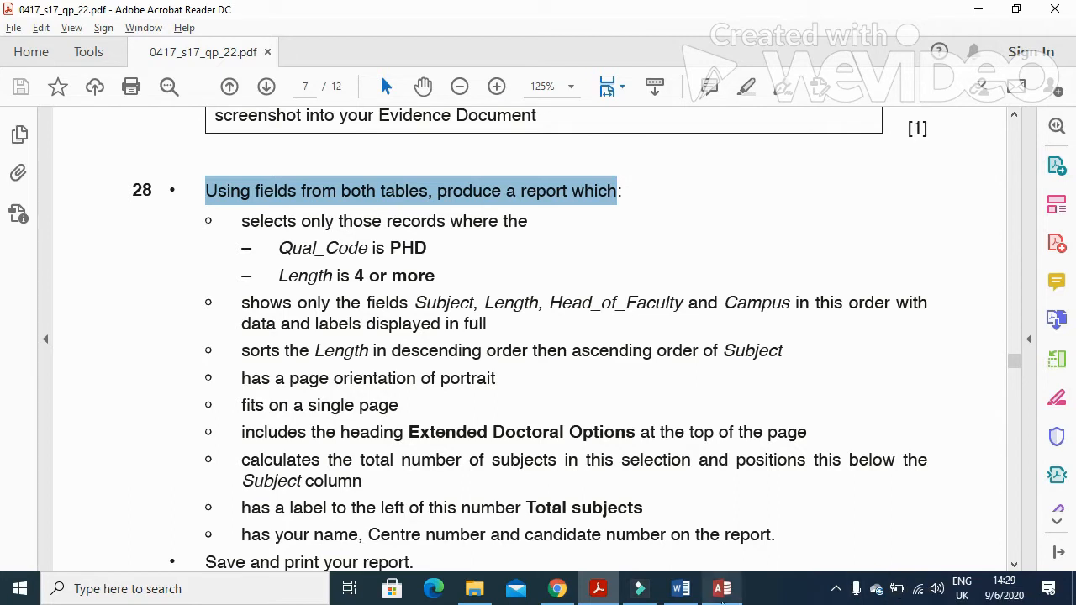
pyautogui.click(723, 588)
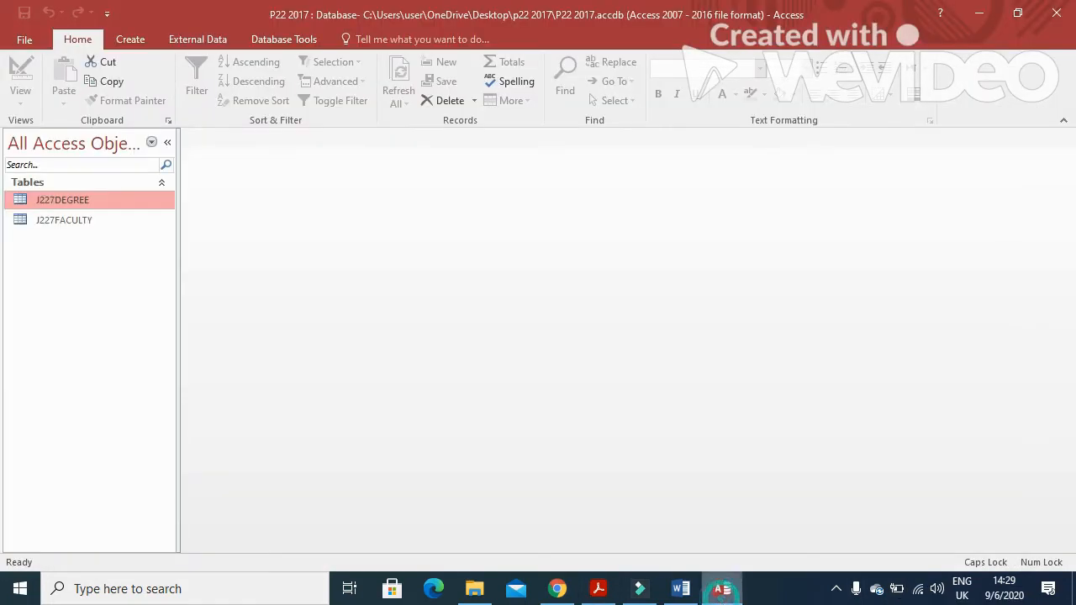
# Start a Simple Query Wizard query with all fields from J227DEGREE and J227FACULTY
pyautogui.click(148, 42)
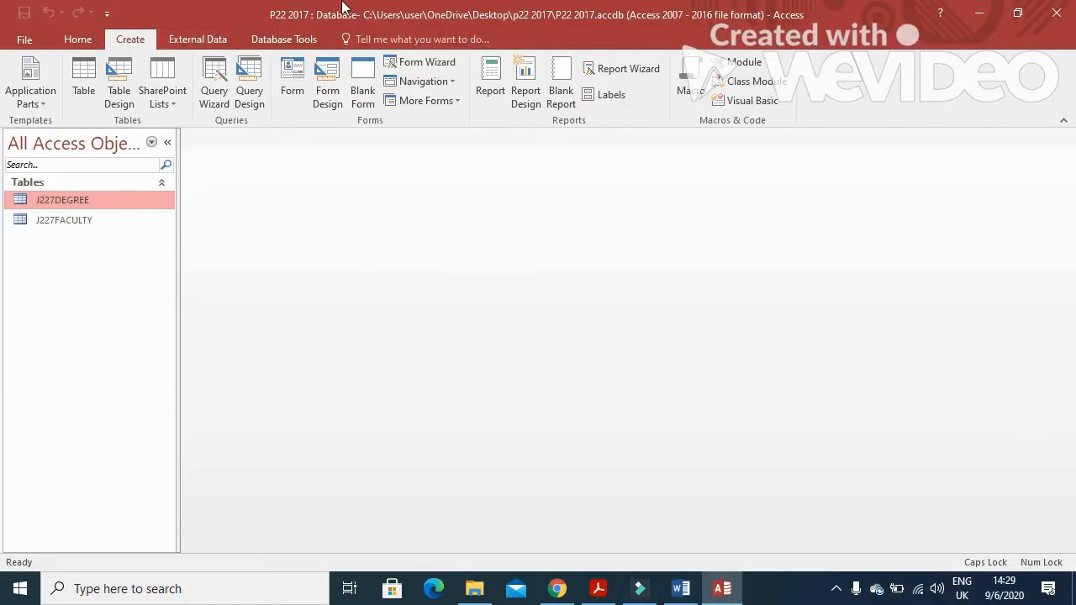
pyautogui.click(220, 78)
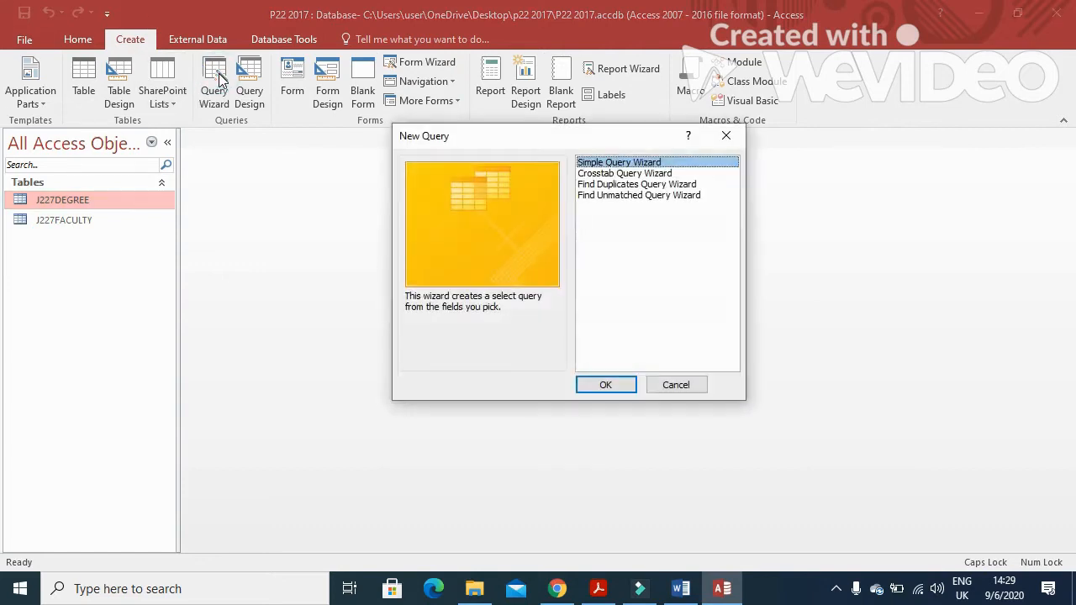
pyautogui.click(607, 385)
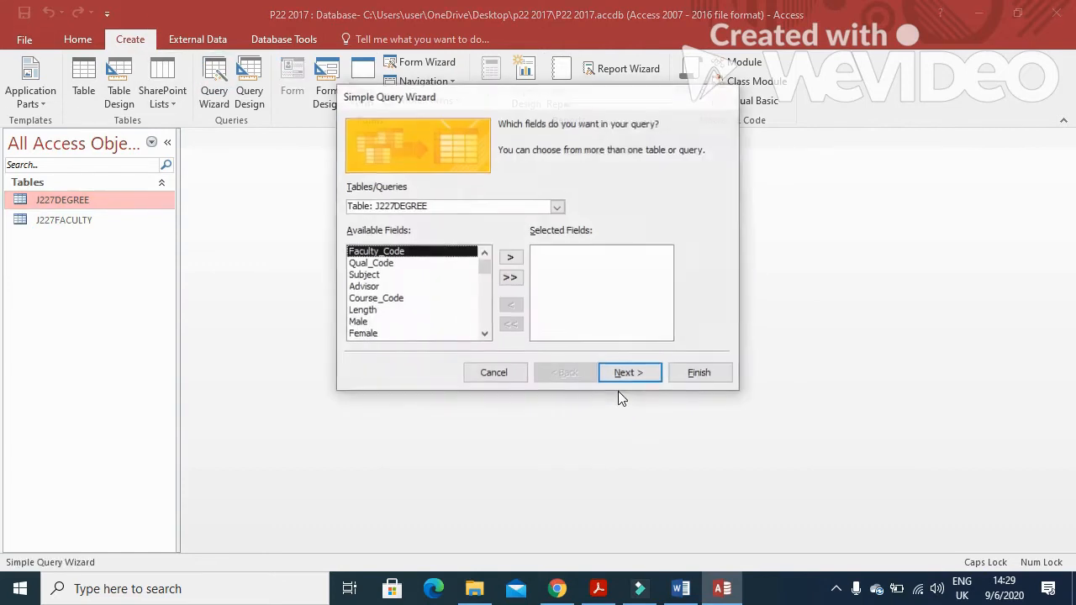
pyautogui.click(510, 279)
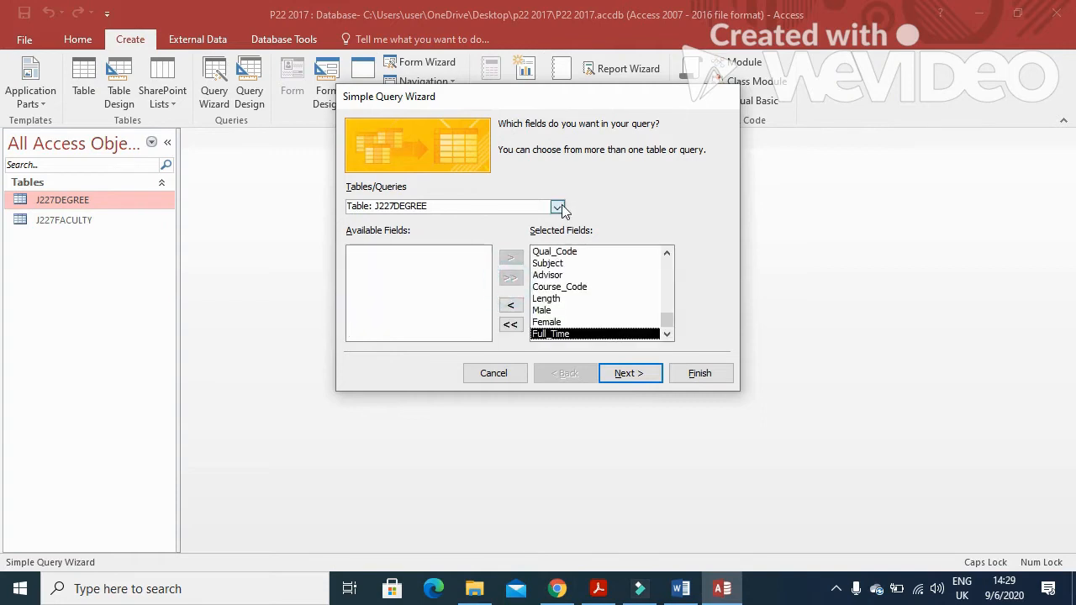
pyautogui.click(558, 207)
pyautogui.click(539, 231)
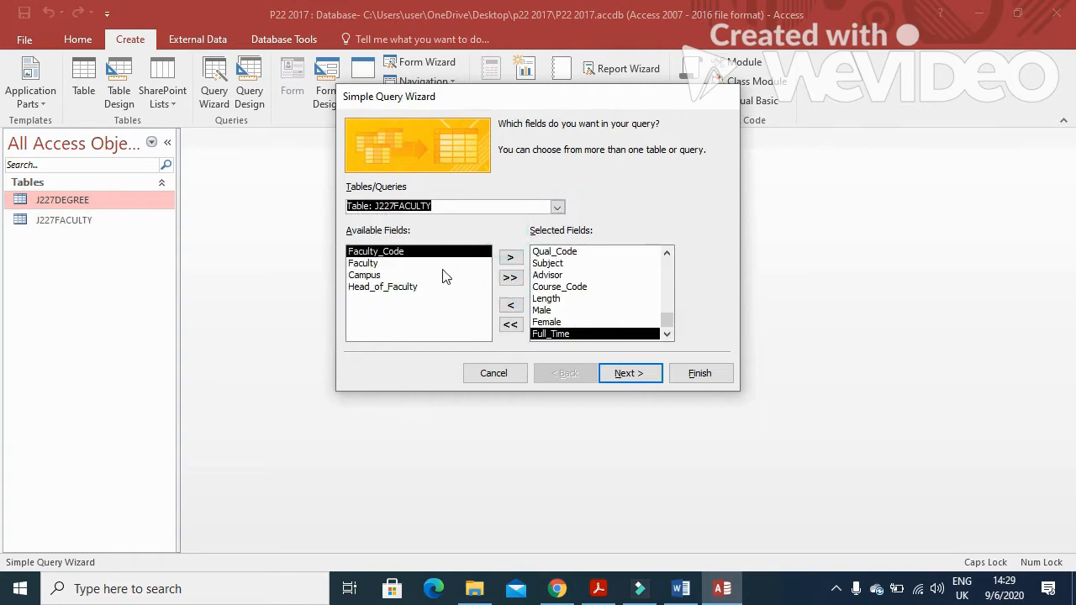
pyautogui.click(510, 278)
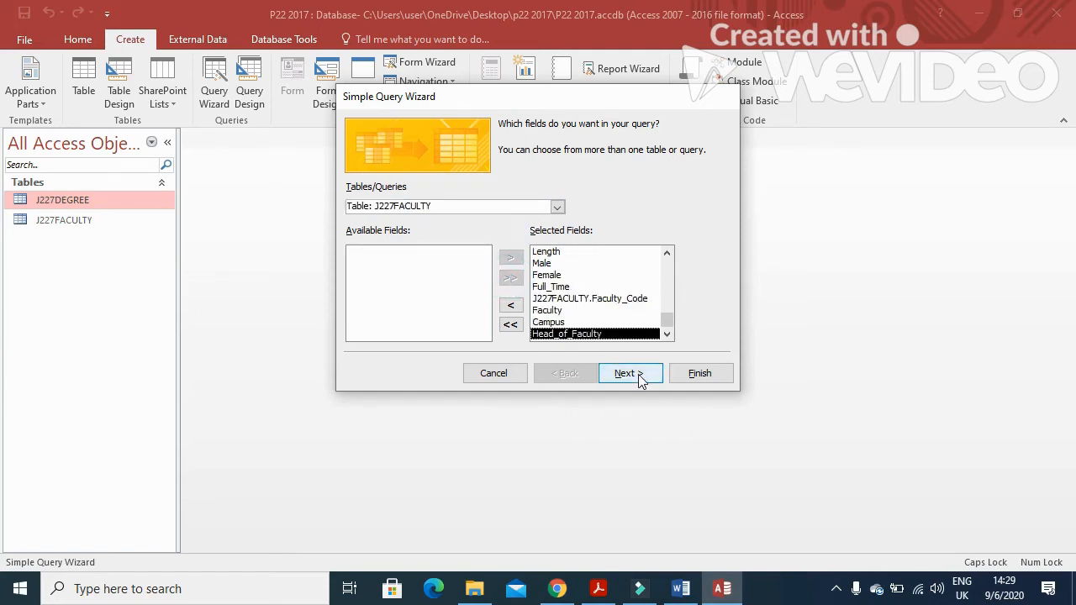
# Name the query 28 and finish it open in Design view
pyautogui.click(631, 373)
pyautogui.click(639, 375)
pyautogui.click(521, 283)
pyautogui.moveTo(577, 141); pyautogui.dragTo(475, 143)
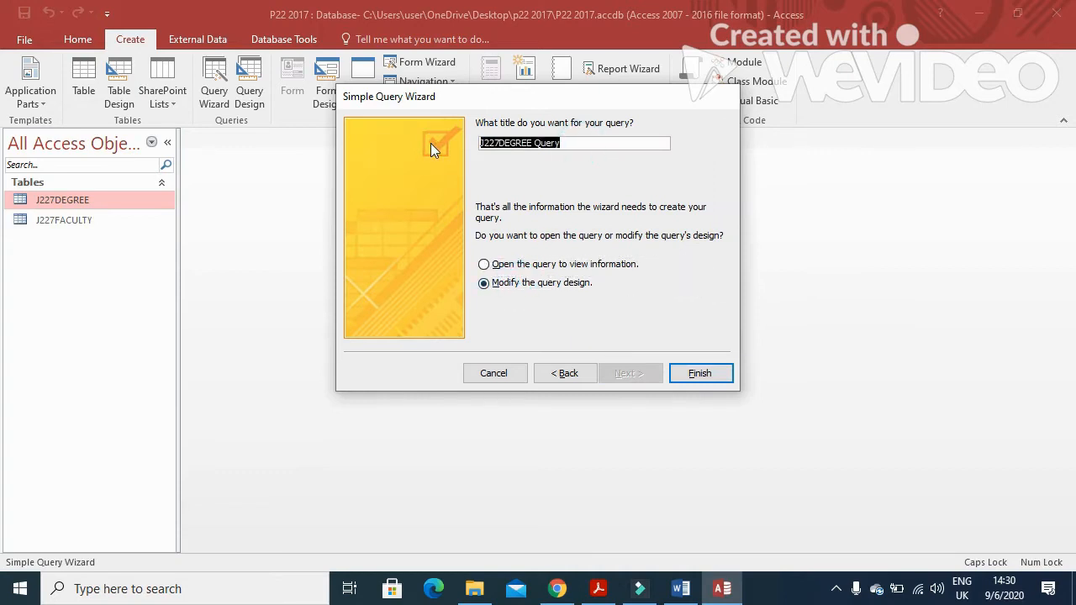
pyautogui.hotkey('alt', 'Tab')
pyautogui.hotkey('alt', 'Tab')
pyautogui.write('28')
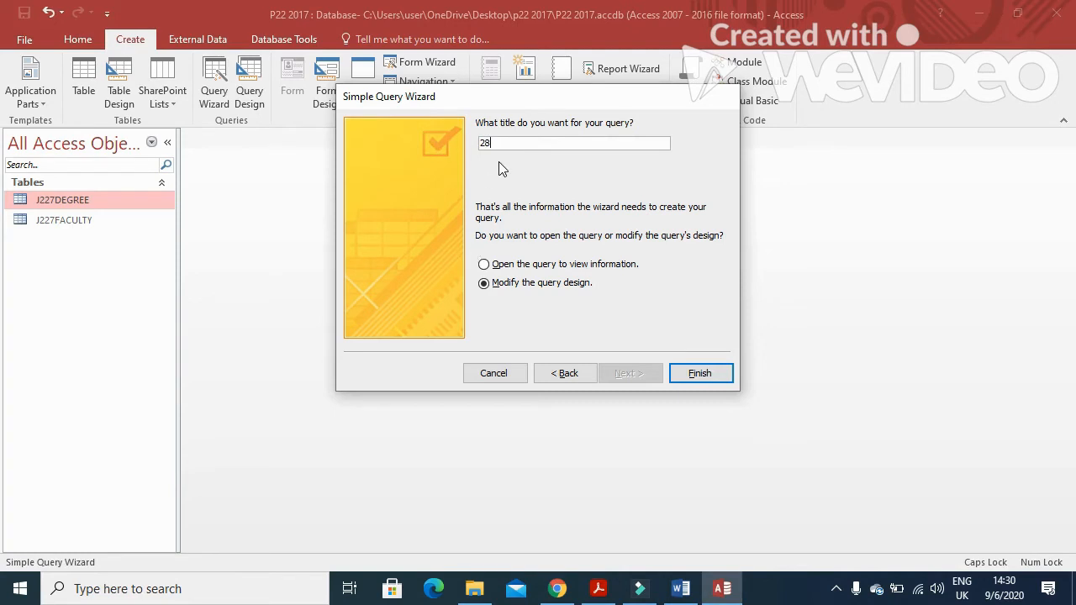
pyautogui.click(697, 376)
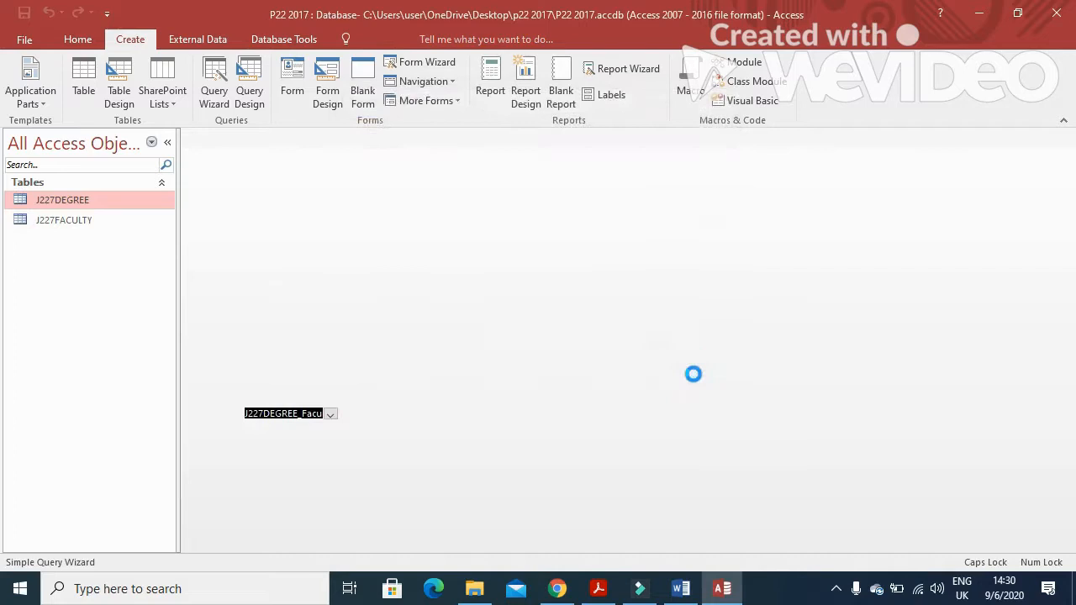
# Highlight PHD in question 28's requirements
pyautogui.click(598, 589)
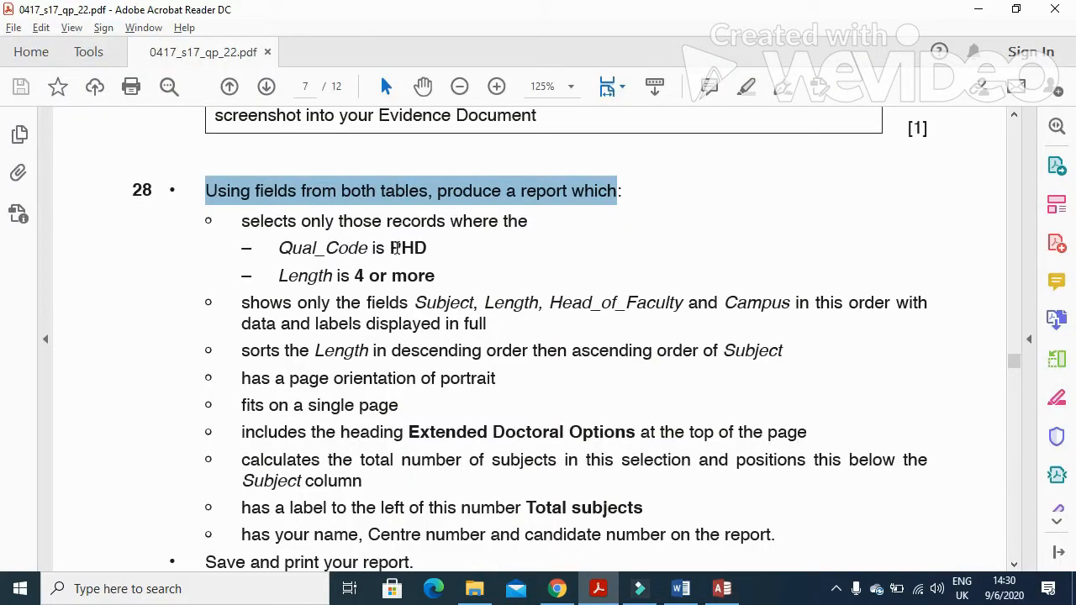
pyautogui.click(426, 247)
pyautogui.moveTo(427, 247); pyautogui.dragTo(390, 249)
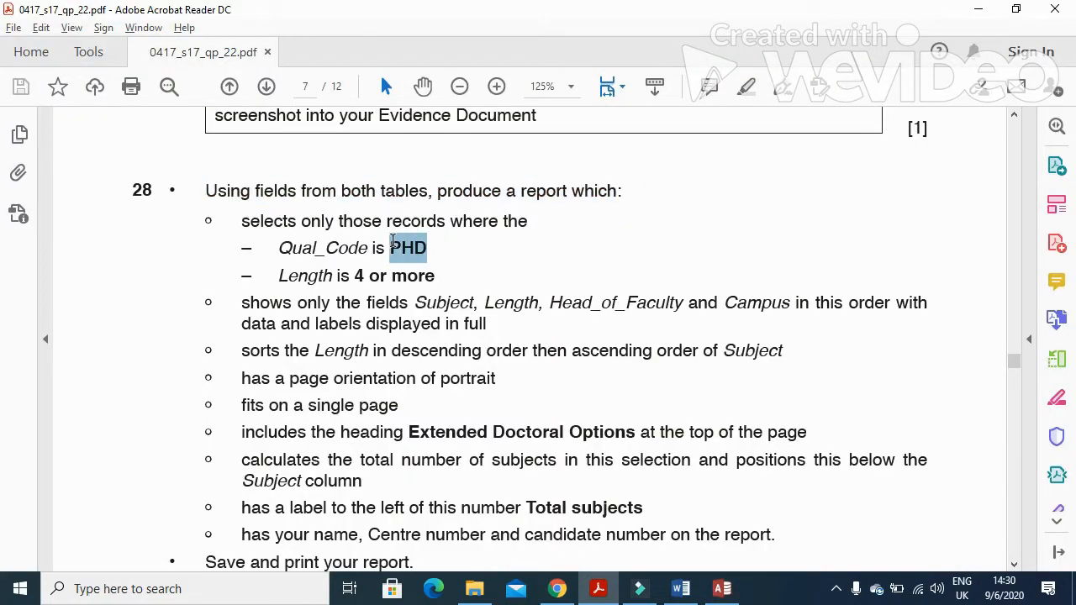
pyautogui.hotkey('alt', 'Tab')
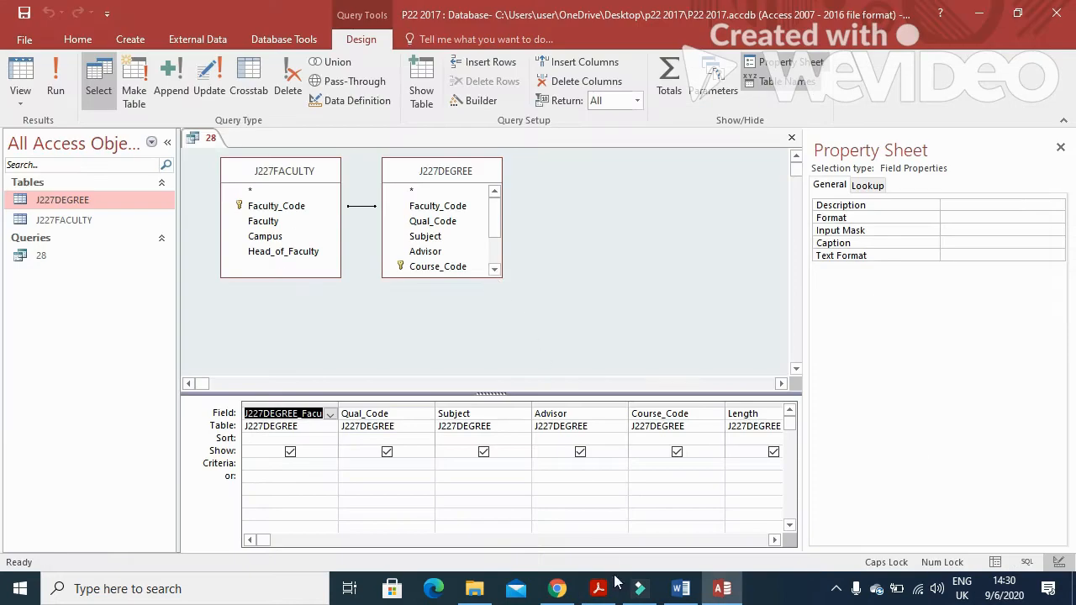
# Set query 28's criteria to PHD for Qual_Code and >=4 for Length
pyautogui.click(376, 462)
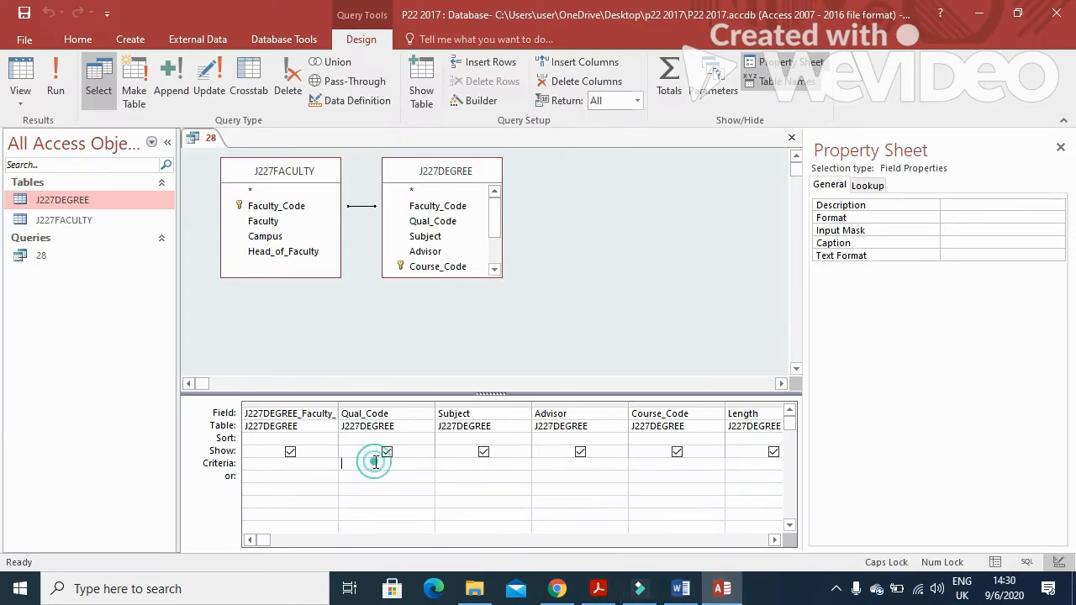
pyautogui.write('PHD')
pyautogui.hotkey('alt', 'Tab')
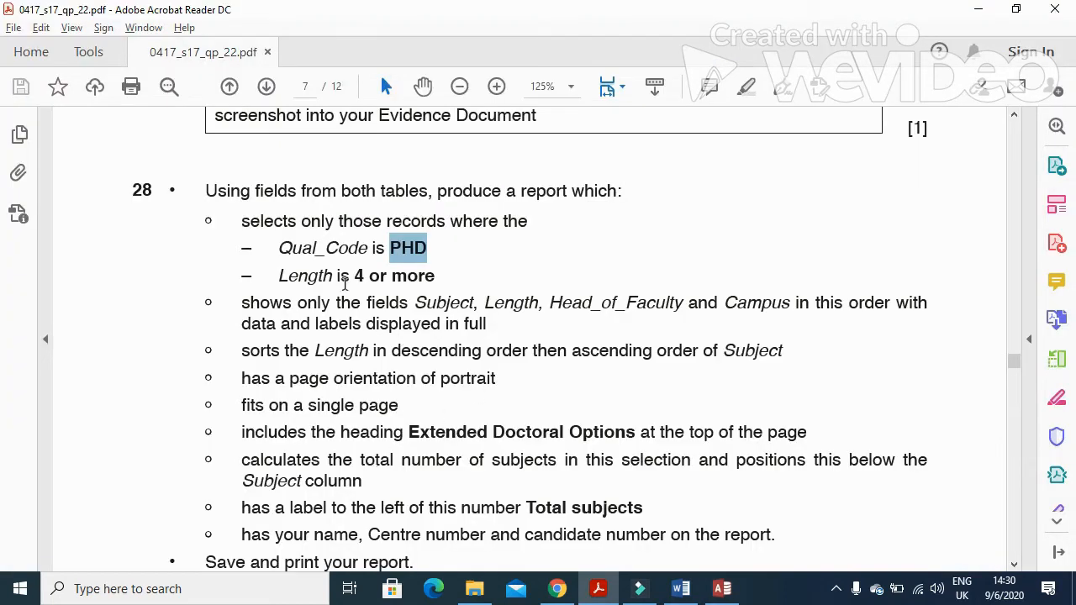
pyautogui.hotkey('alt', 'Tab')
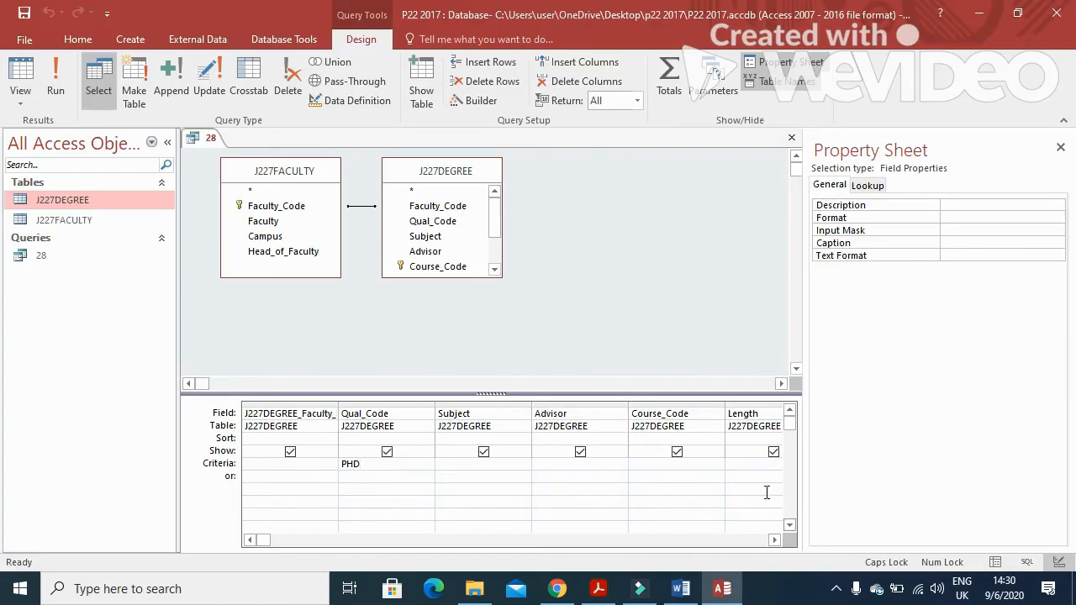
pyautogui.click(753, 468)
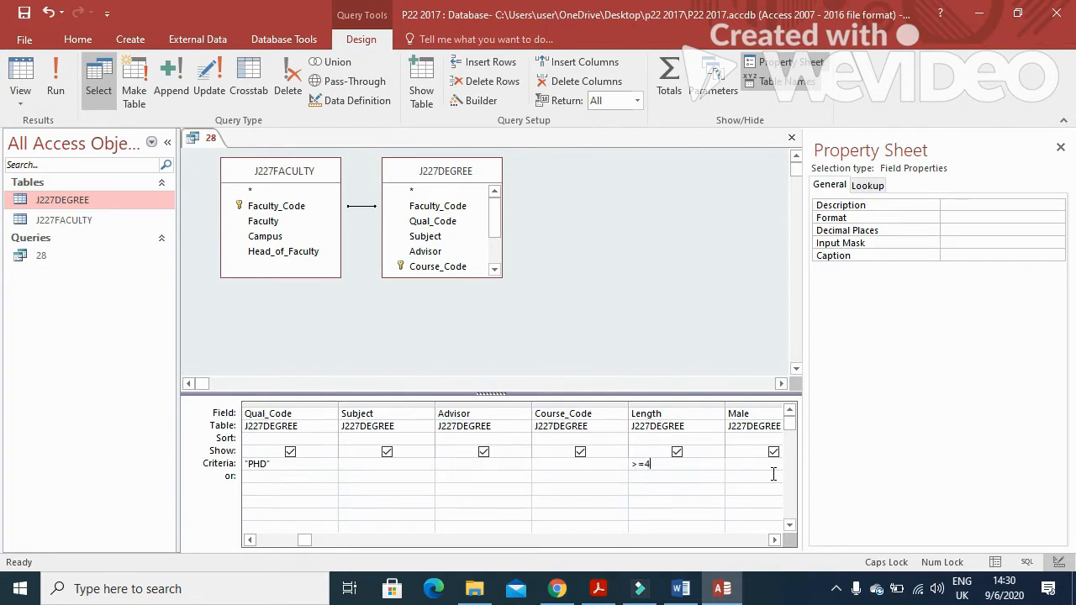
# Run query 28 to check its 33 PHD records, note the report fields, and close it
pyautogui.click(55, 80)
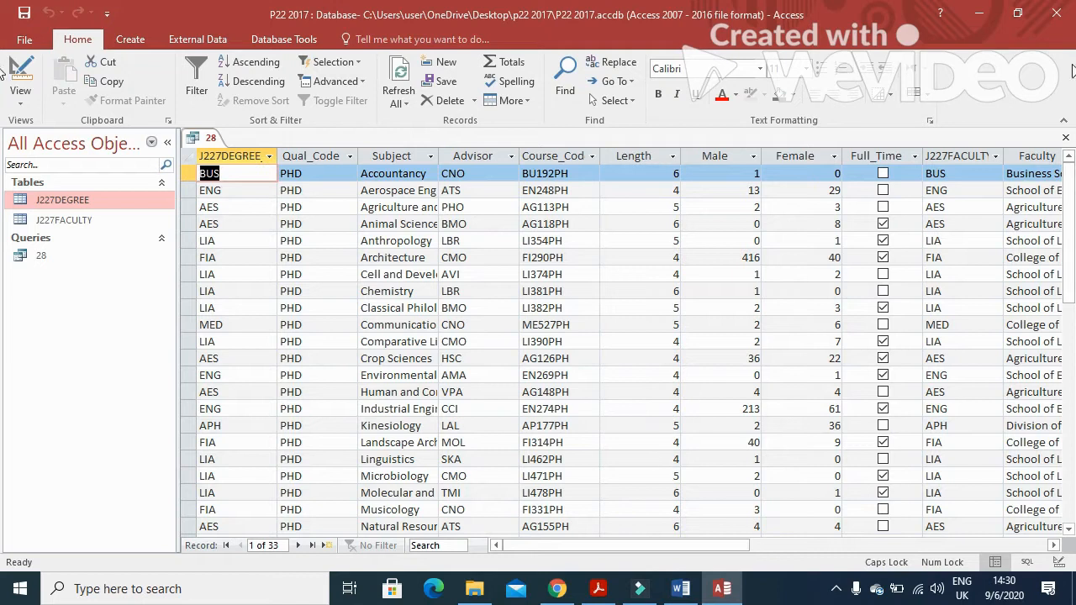
pyautogui.hotkey('alt', 'Tab')
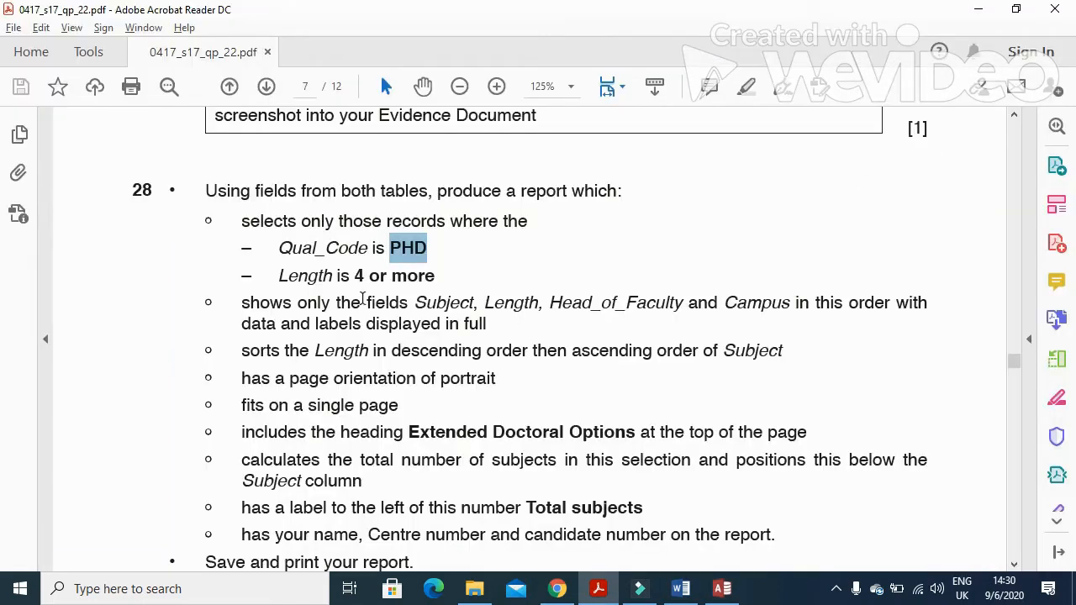
pyautogui.moveTo(241, 312); pyautogui.dragTo(451, 312)
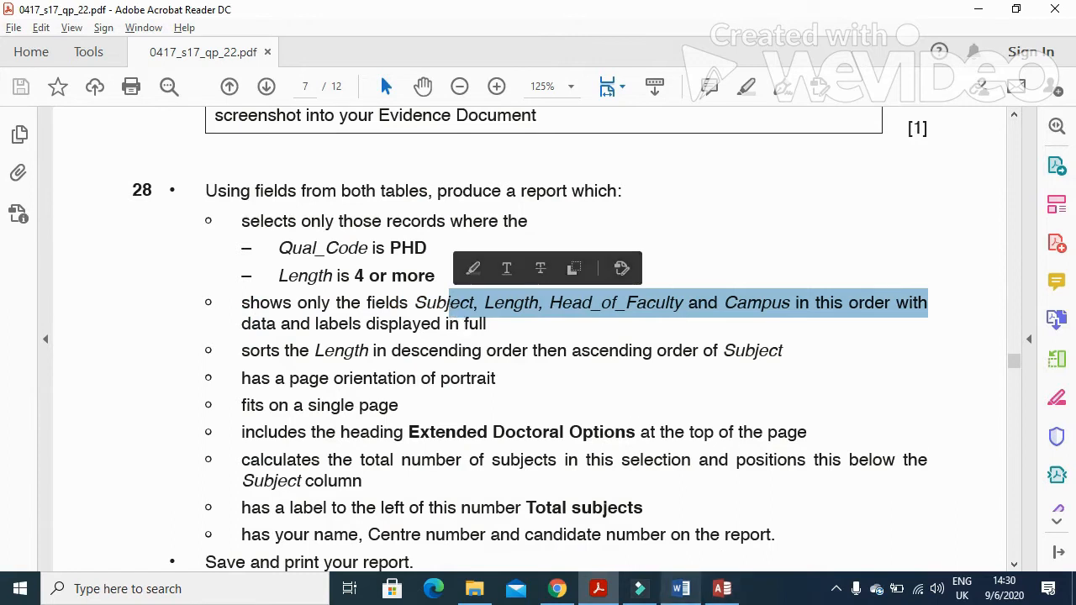
pyautogui.click(599, 589)
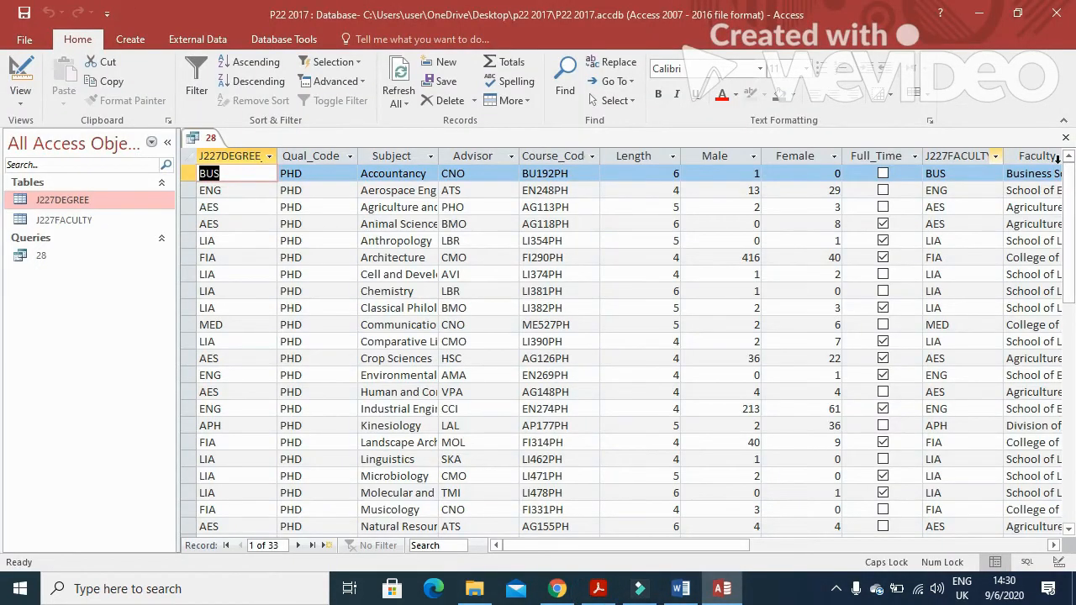
pyautogui.click(1063, 137)
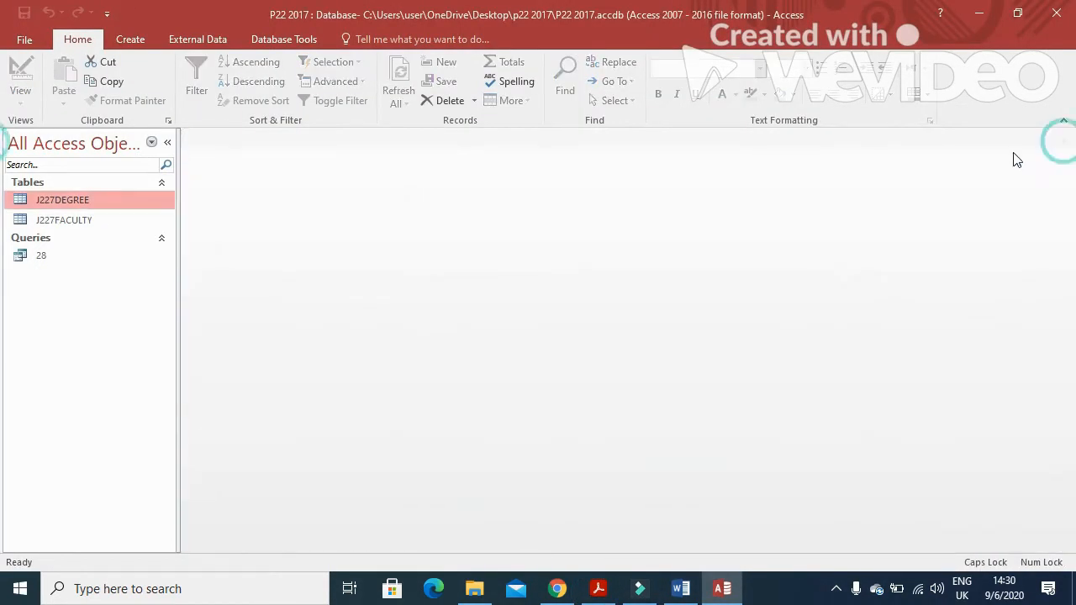
# Start the Report Wizard with query 28 as its source
pyautogui.click(53, 260)
pyautogui.click(130, 40)
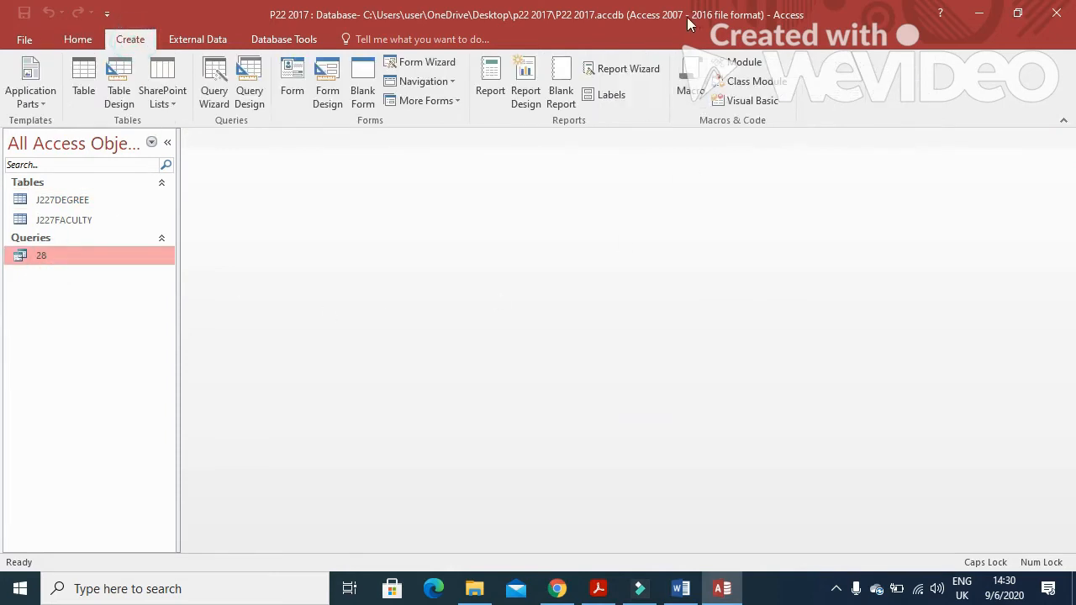
pyautogui.click(627, 71)
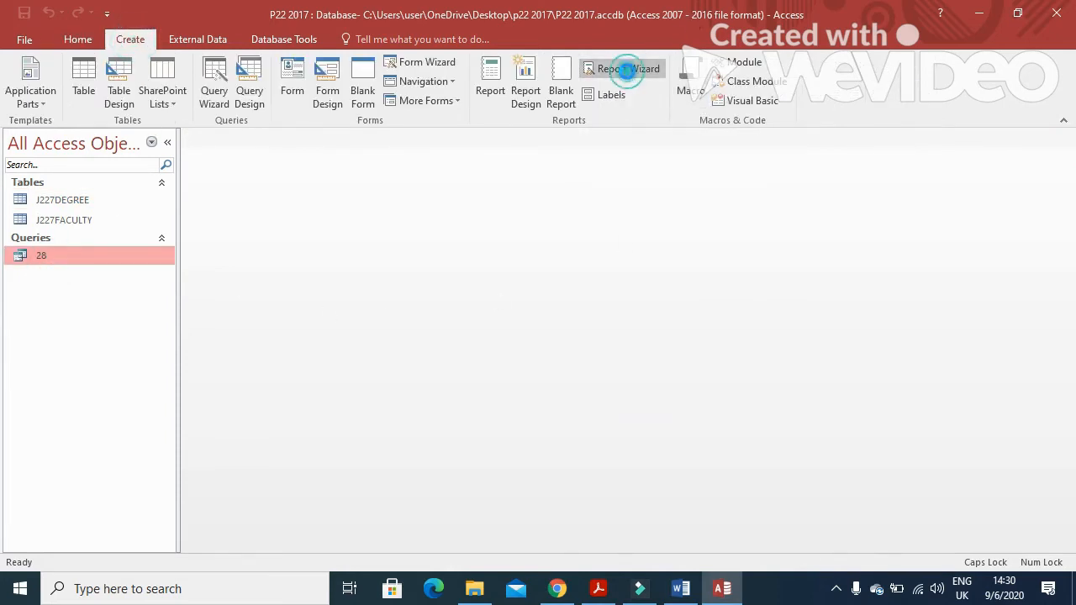
pyautogui.hotkey('alt', 'Tab')
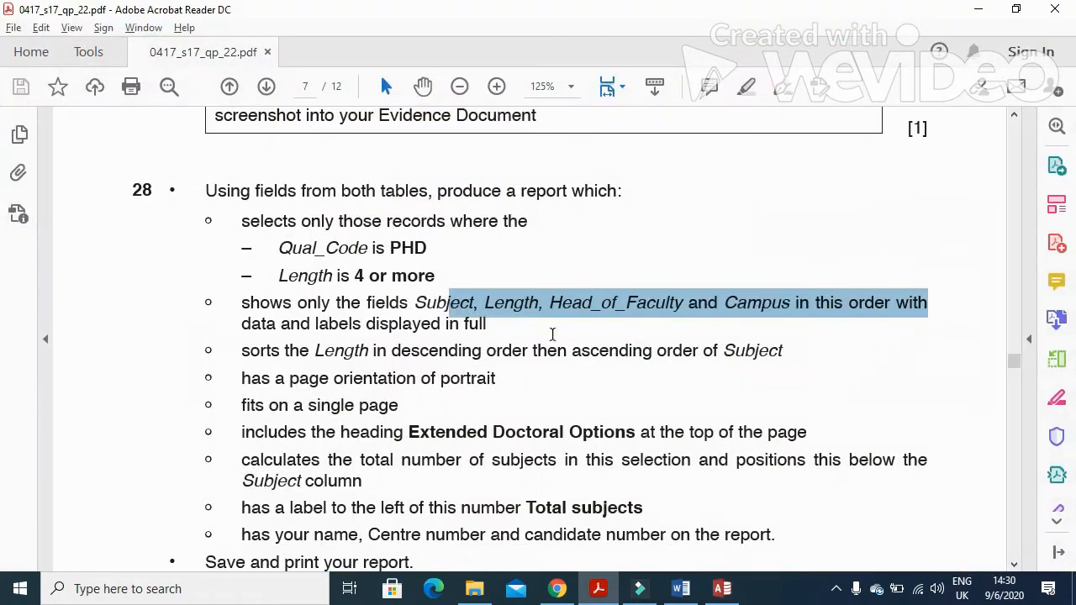
pyautogui.hotkey('alt', 'Tab')
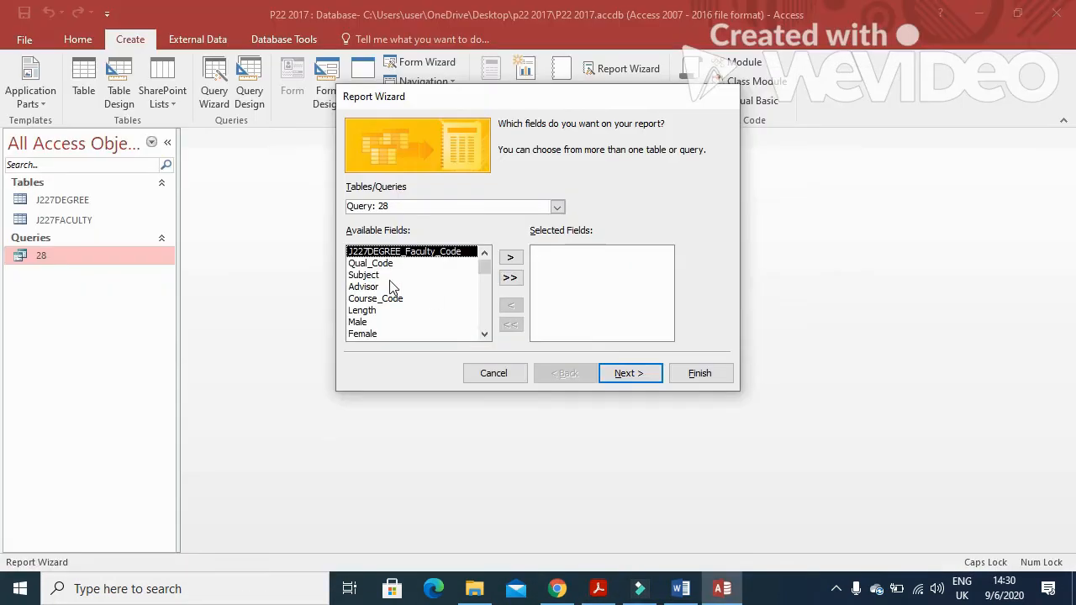
# Add the Subject and Length fields to the report
pyautogui.click(370, 275)
pyautogui.click(511, 257)
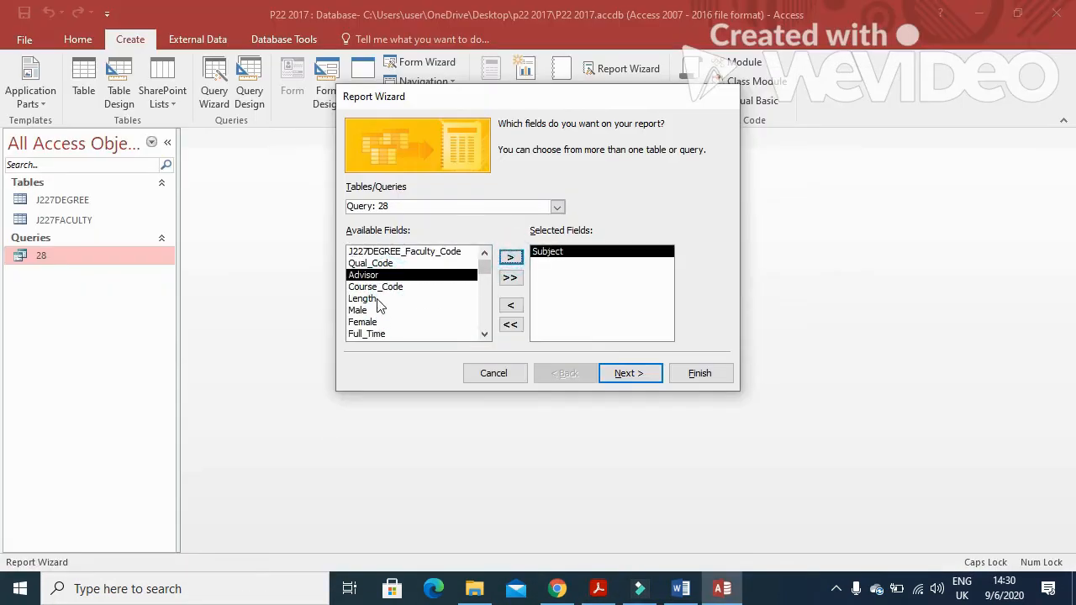
pyautogui.click(377, 301)
pyautogui.click(510, 258)
pyautogui.hotkey('alt', 'Tab')
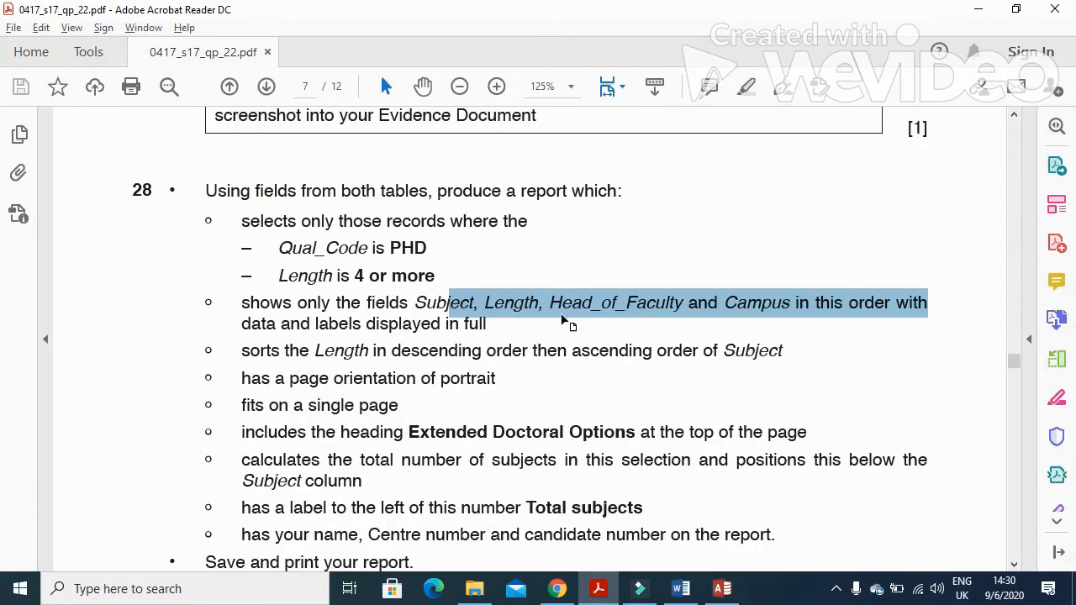
pyautogui.hotkey('alt', 'Tab')
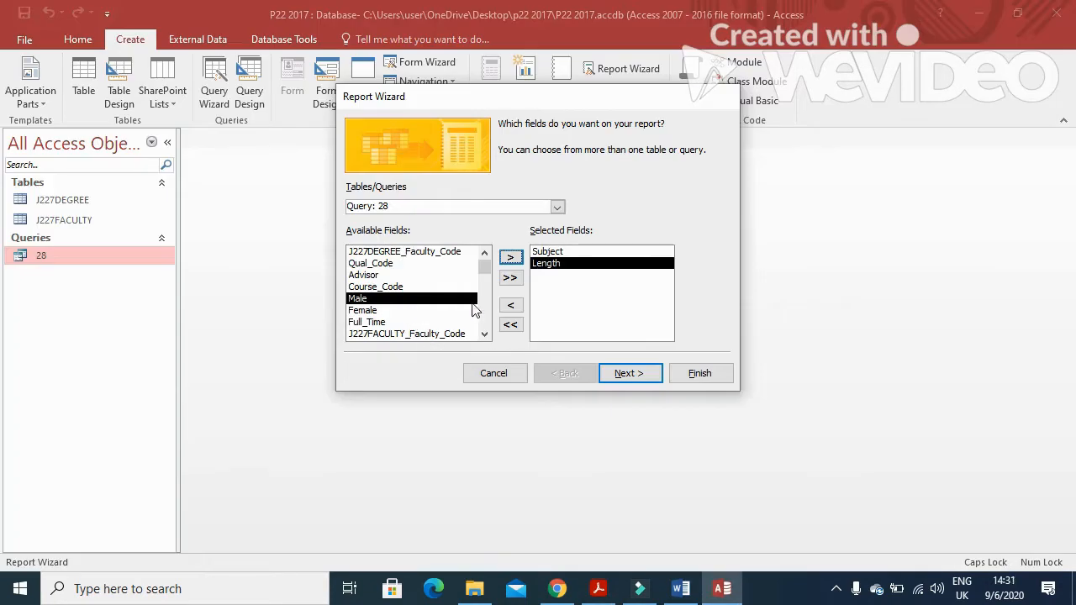
# Add Head_of_Faculty and Campus, then continue to the grouping step
pyautogui.click(485, 334)
pyautogui.click(484, 334)
pyautogui.click(484, 334)
pyautogui.click(383, 334)
pyautogui.click(511, 257)
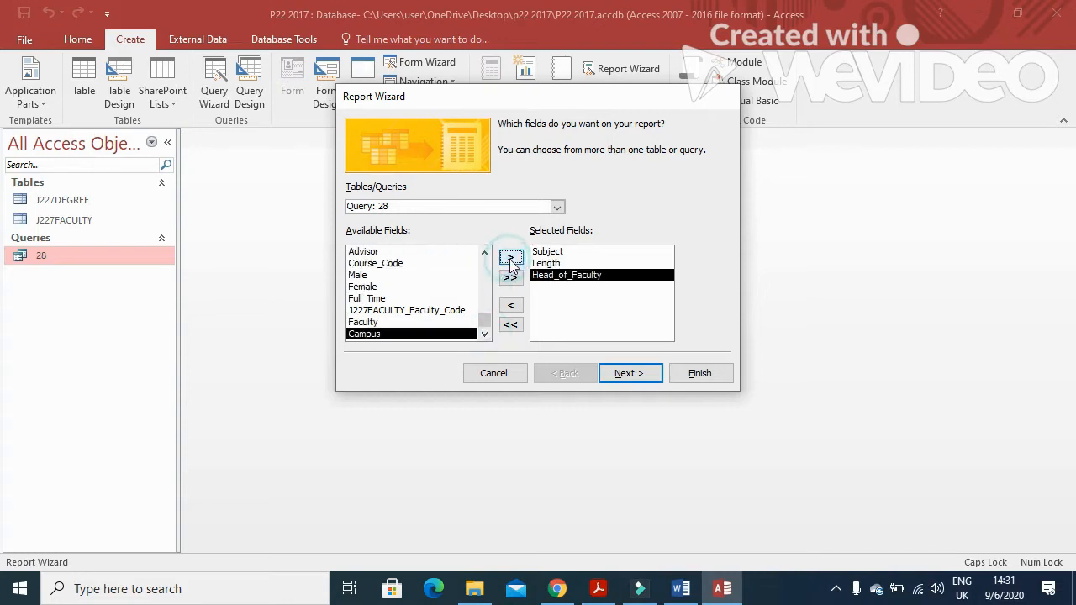
pyautogui.hotkey('alt', 'Tab')
pyautogui.hotkey('alt', 'Tab')
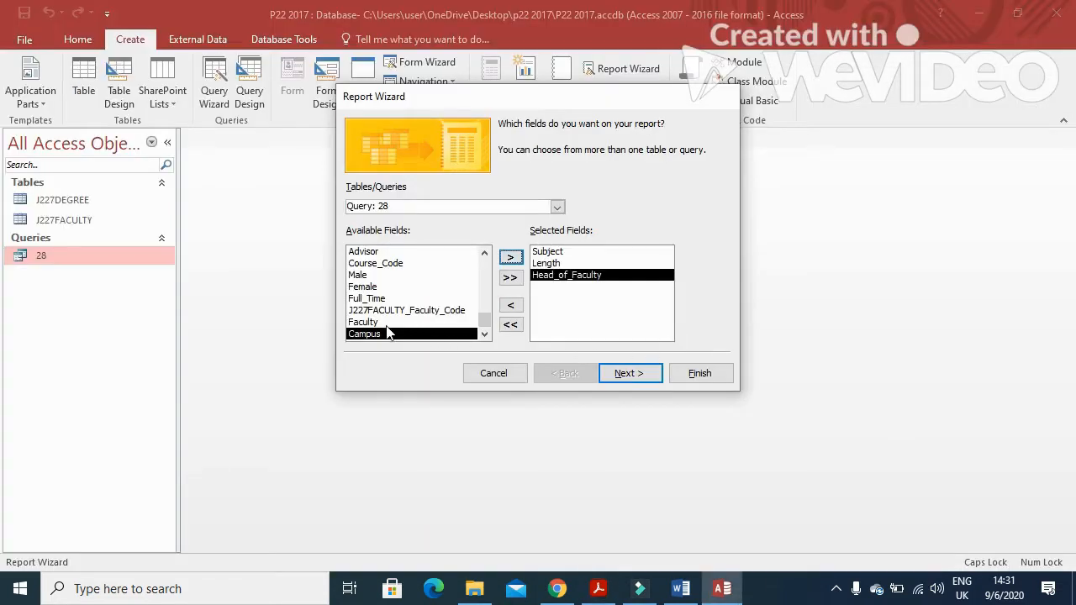
pyautogui.click(510, 257)
pyautogui.hotkey('alt', 'Tab')
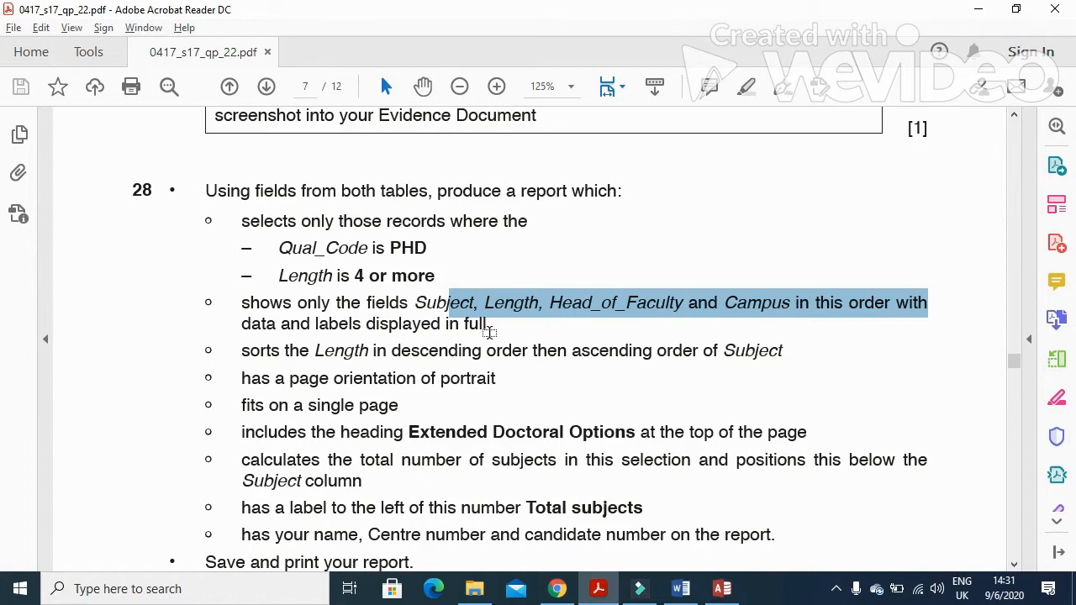
pyautogui.hotkey('alt', 'Tab')
pyautogui.click(630, 372)
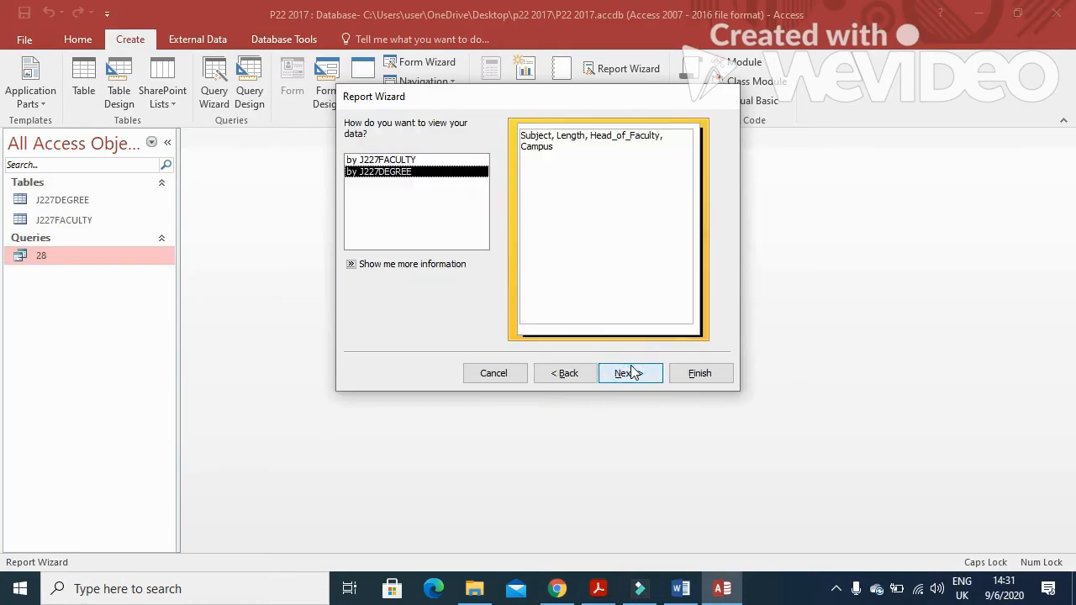
# Skip grouping and highlight the sorting requirement in the question paper
pyautogui.hotkey('alt', 'Tab')
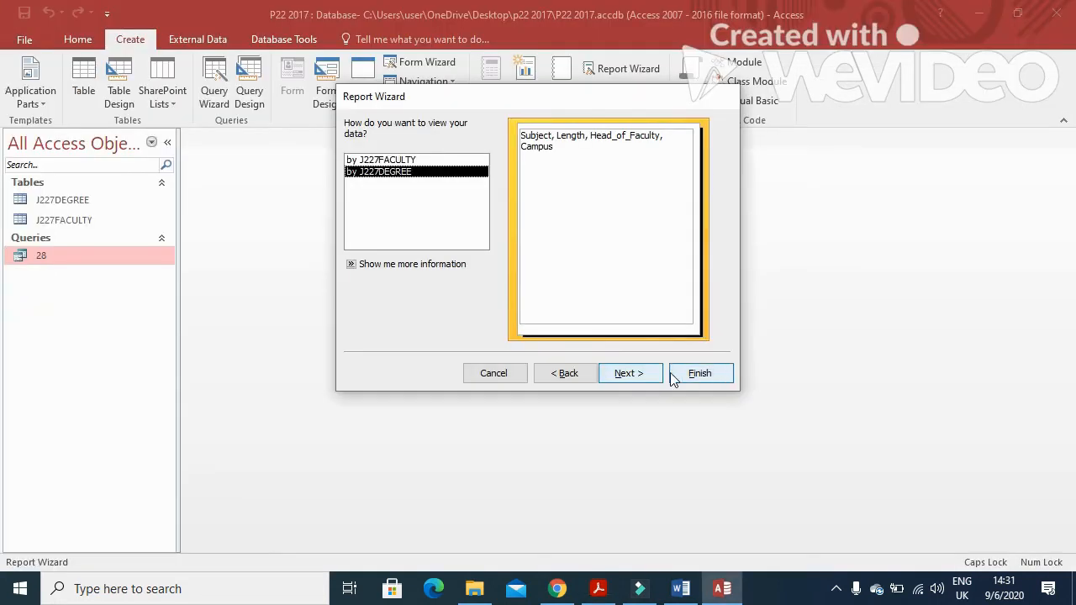
pyautogui.click(641, 378)
pyautogui.click(639, 375)
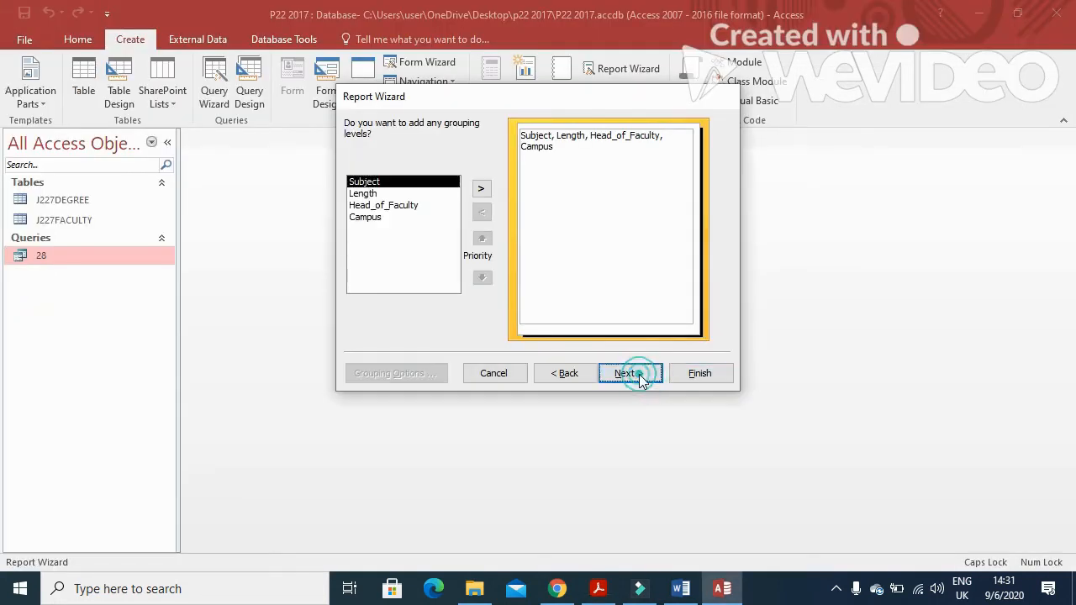
pyautogui.hotkey('alt', 'Tab')
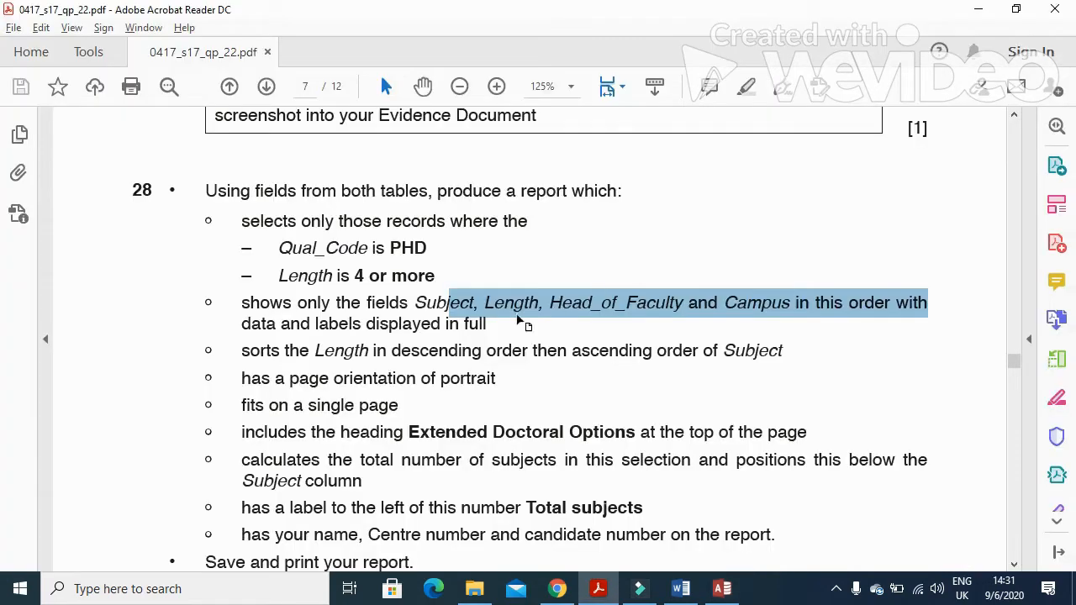
pyautogui.moveTo(252, 350); pyautogui.dragTo(407, 360)
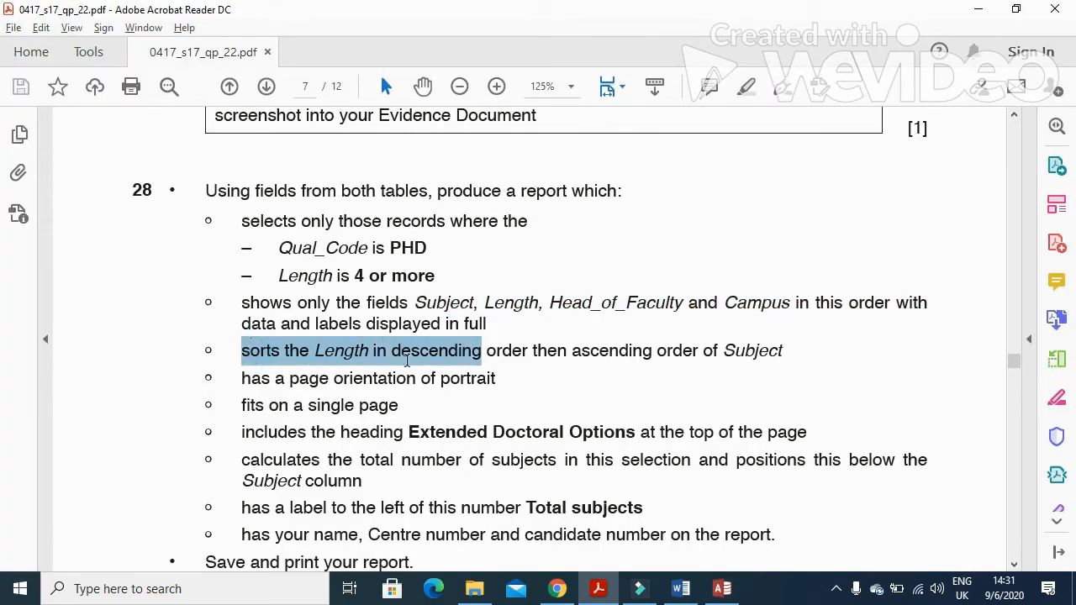
pyautogui.moveTo(481, 362); pyautogui.dragTo(736, 369)
pyautogui.hotkey('alt', 'Tab')
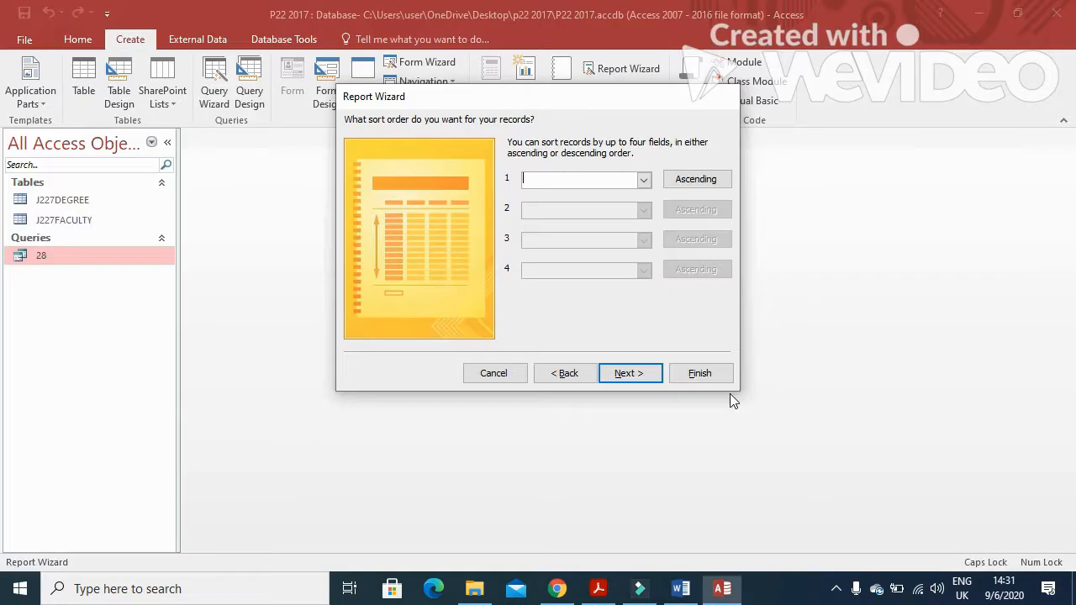
# Sort the report by Length descending, then by Subject
pyautogui.click(683, 187)
pyautogui.click(644, 180)
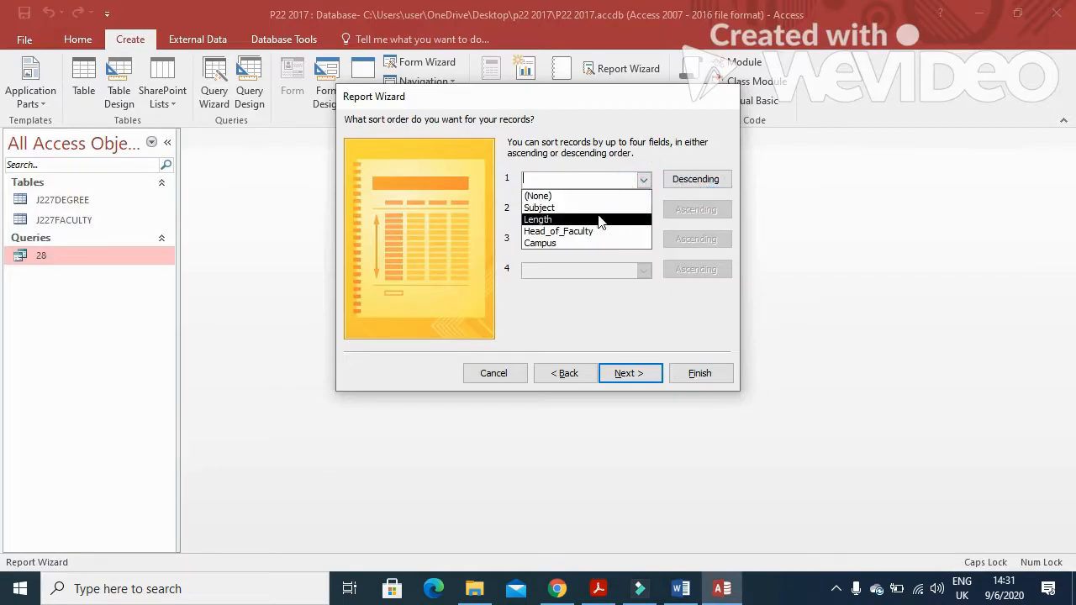
pyautogui.click(588, 219)
pyautogui.click(685, 210)
pyautogui.click(643, 211)
pyautogui.click(580, 239)
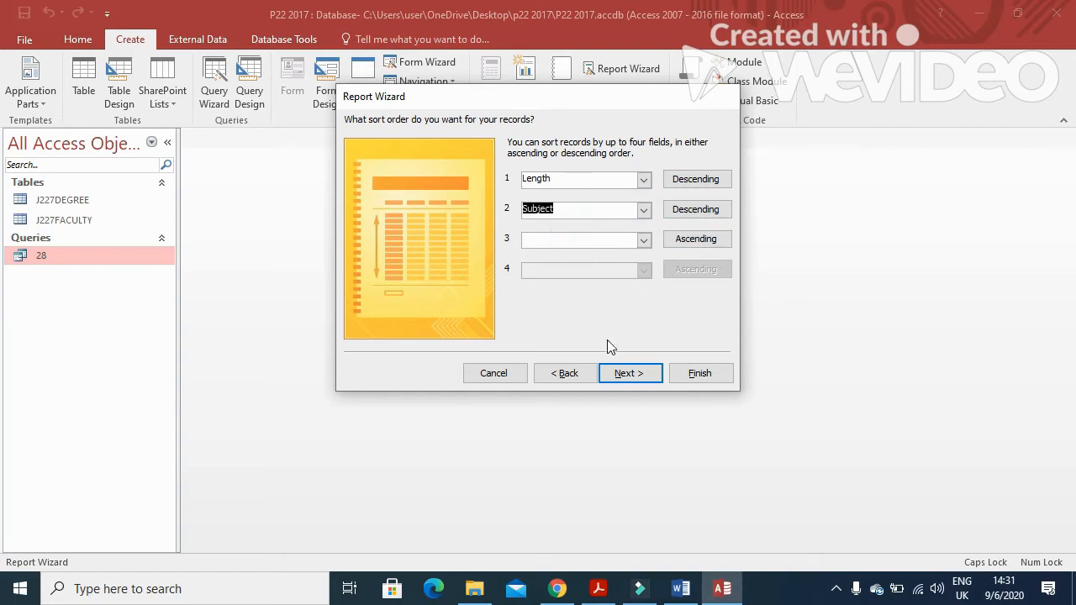
pyautogui.click(622, 372)
# Highlight the portrait orientation requirement in the question paper
pyautogui.hotkey('alt', 'Tab')
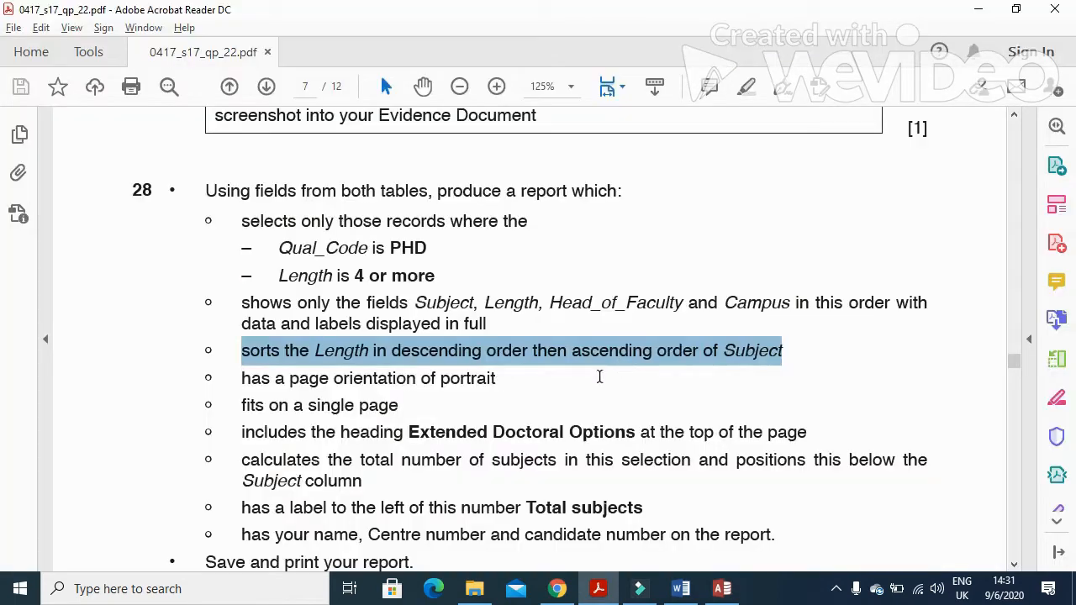
pyautogui.moveTo(321, 378); pyautogui.dragTo(494, 378)
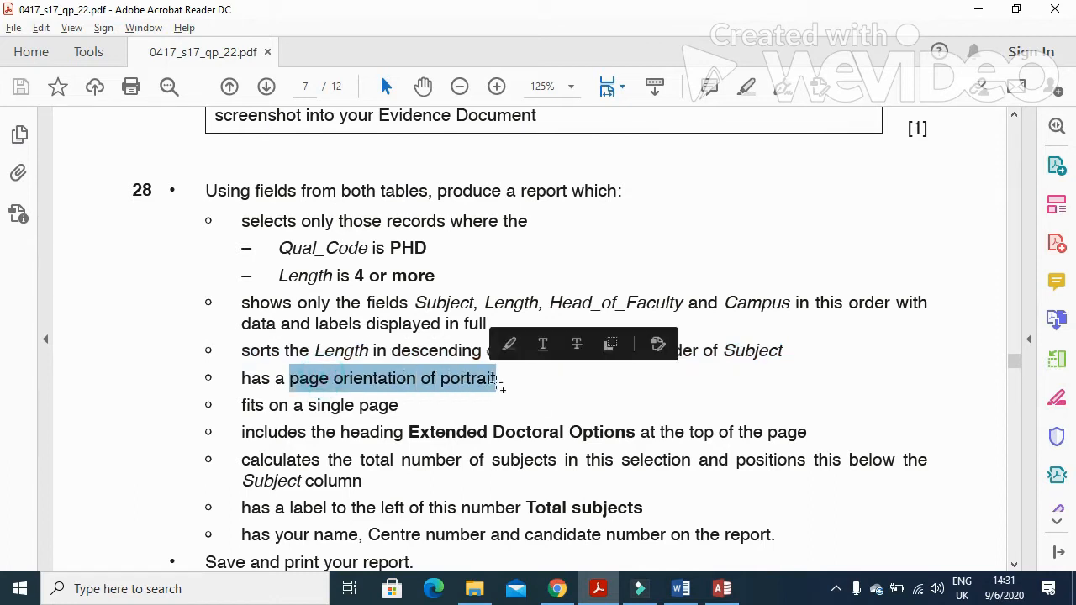
pyautogui.hotkey('alt', 'Tab')
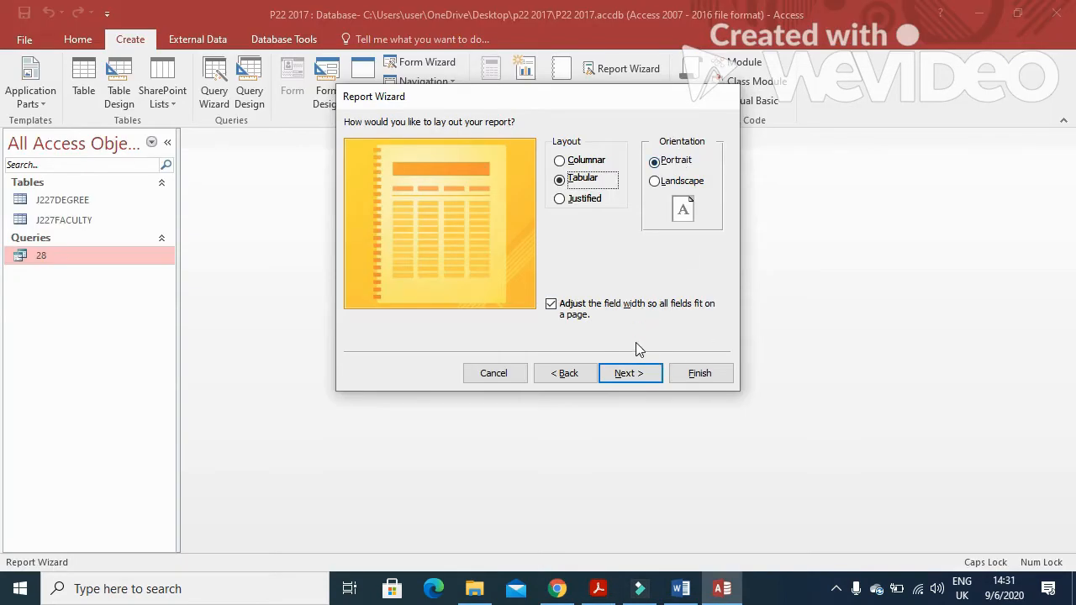
# Accept Tabular, Portrait layout and replace title J227DEGREE with the copied 'Extended Doctoral Options'
pyautogui.click(635, 375)
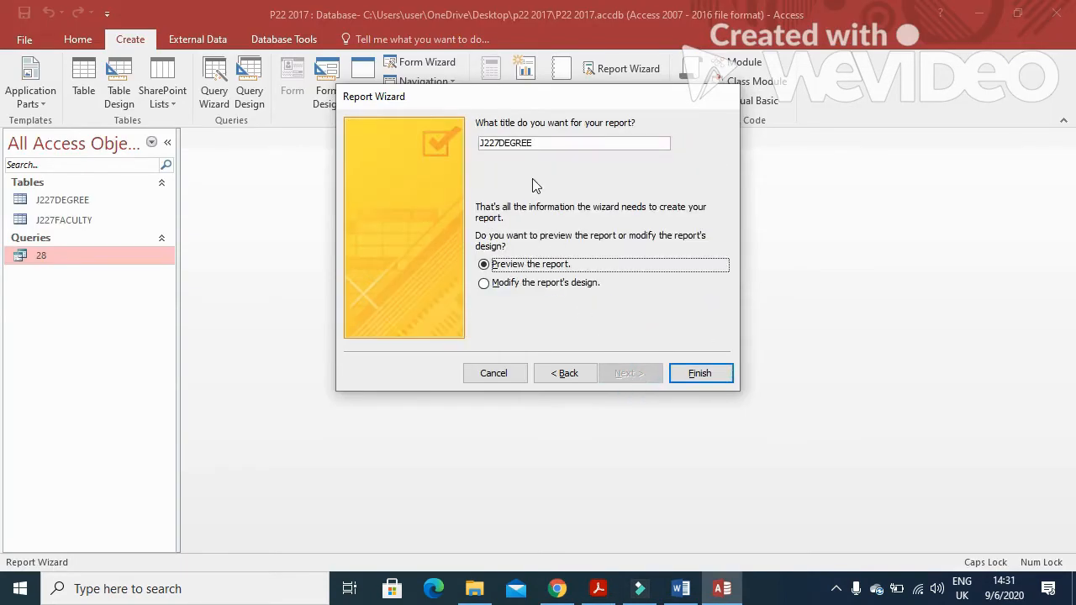
pyautogui.hotkey('alt', 'Tab')
pyautogui.scroll(-2, 517, 296)
pyautogui.moveTo(408, 351); pyautogui.dragTo(593, 356)
pyautogui.hotkey('ctrl', 'c')
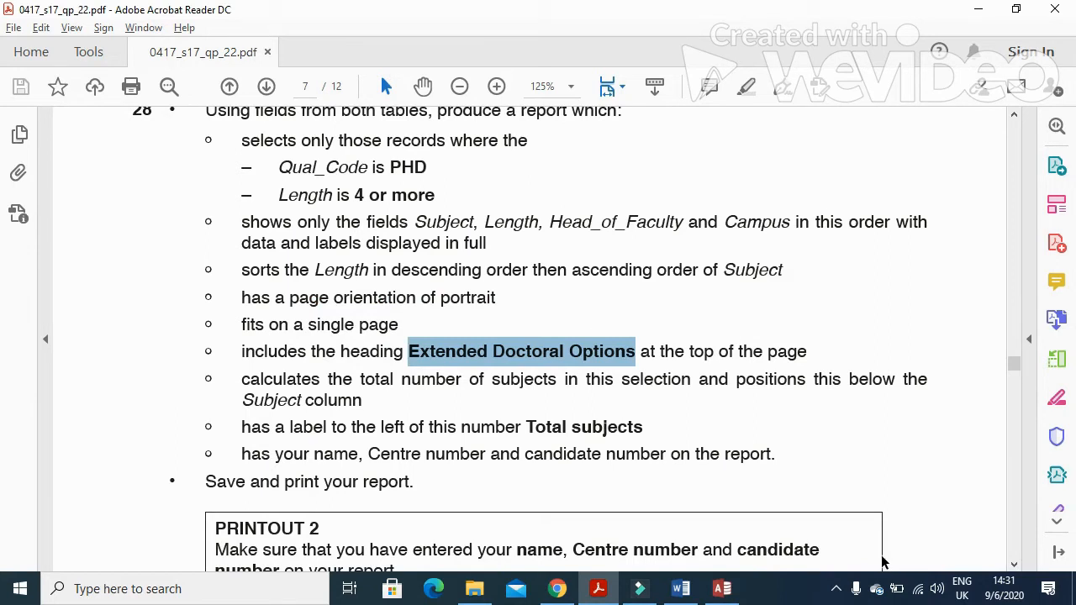
pyautogui.hotkey('alt', 'Tab')
pyautogui.doubleClick(551, 145)
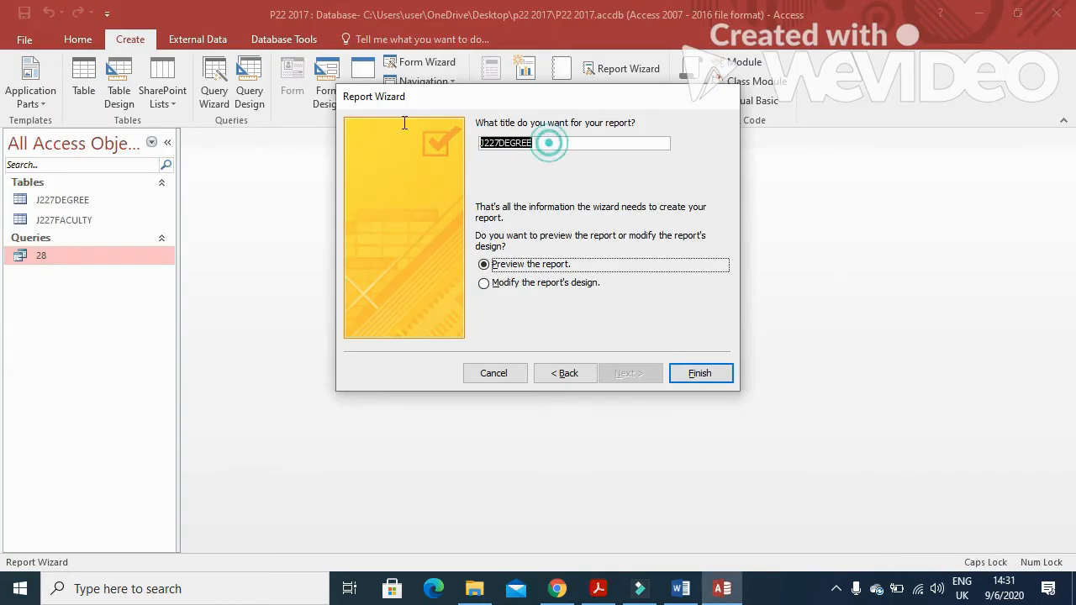
pyautogui.hotkey('ctrl', 'v')
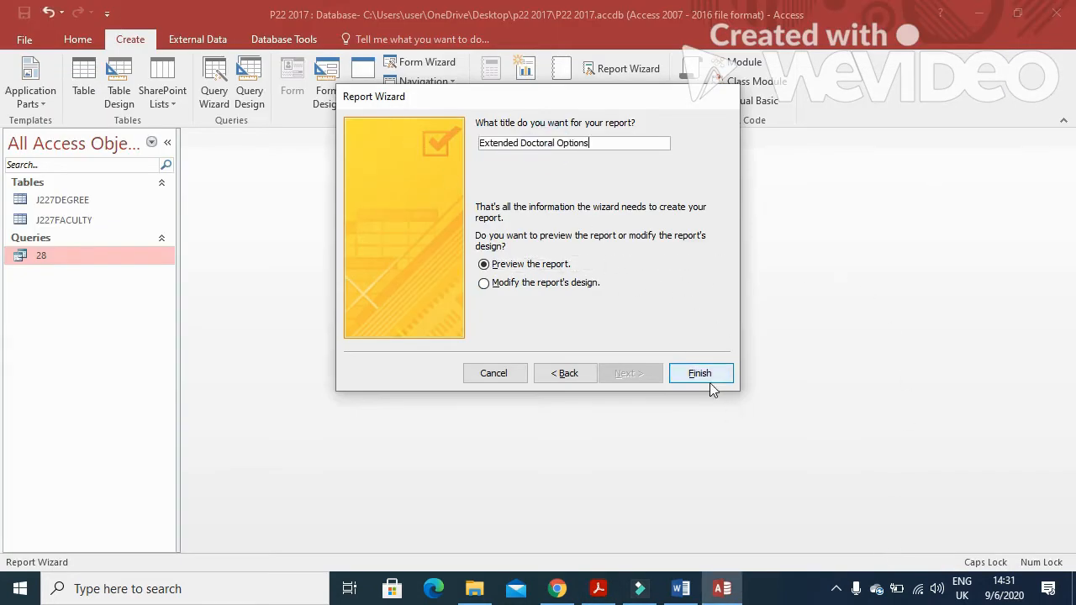
# Finish the wizard and scroll through the two-page Extended Doctoral Options preview
pyautogui.click(711, 384)
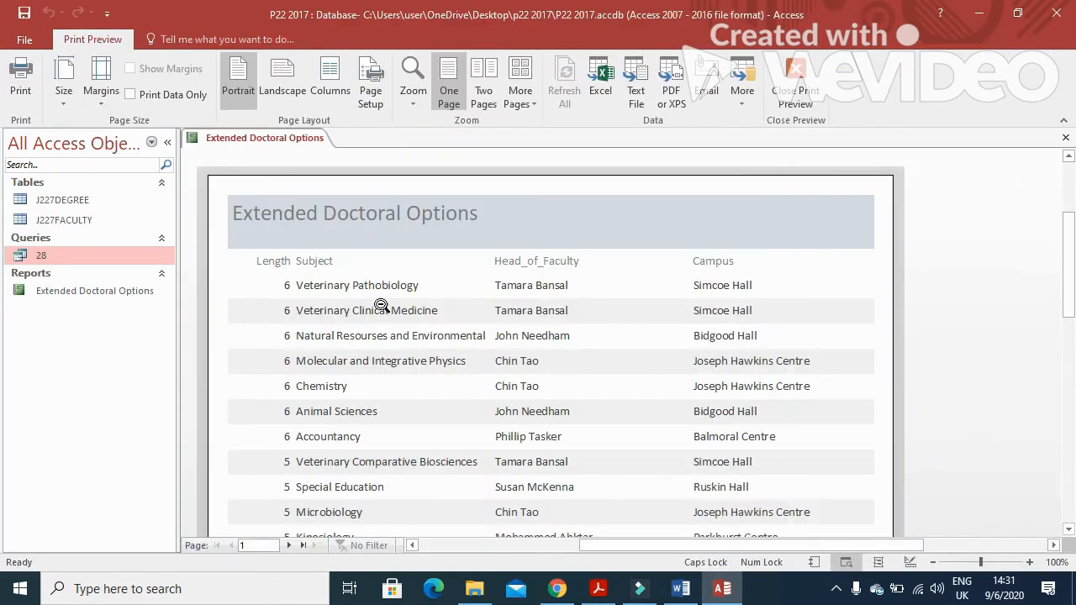
pyautogui.scroll(-5, 761, 421)
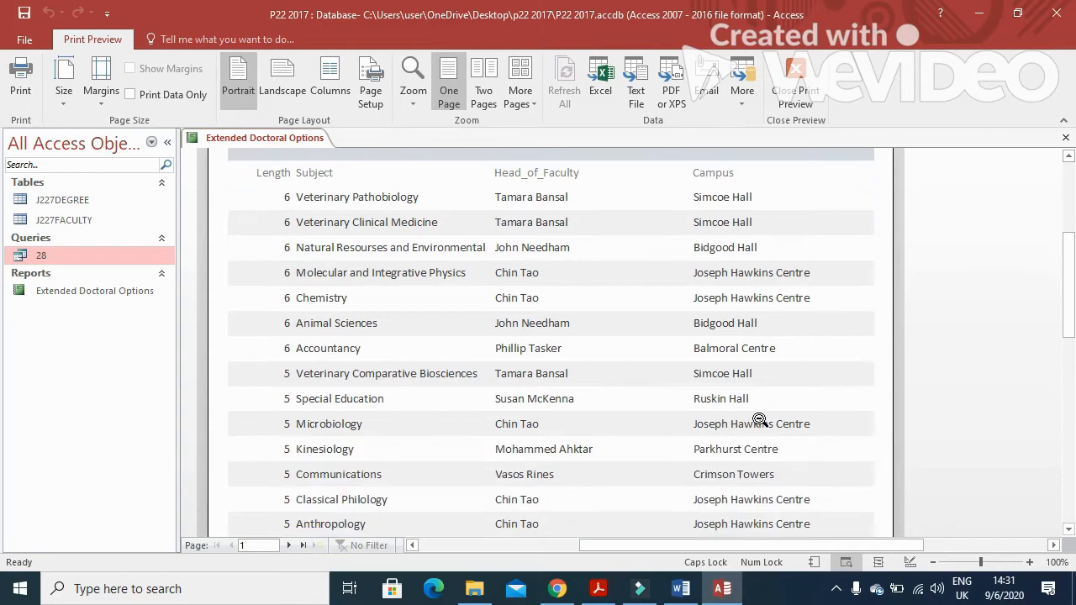
pyautogui.scroll(-8, 760, 421)
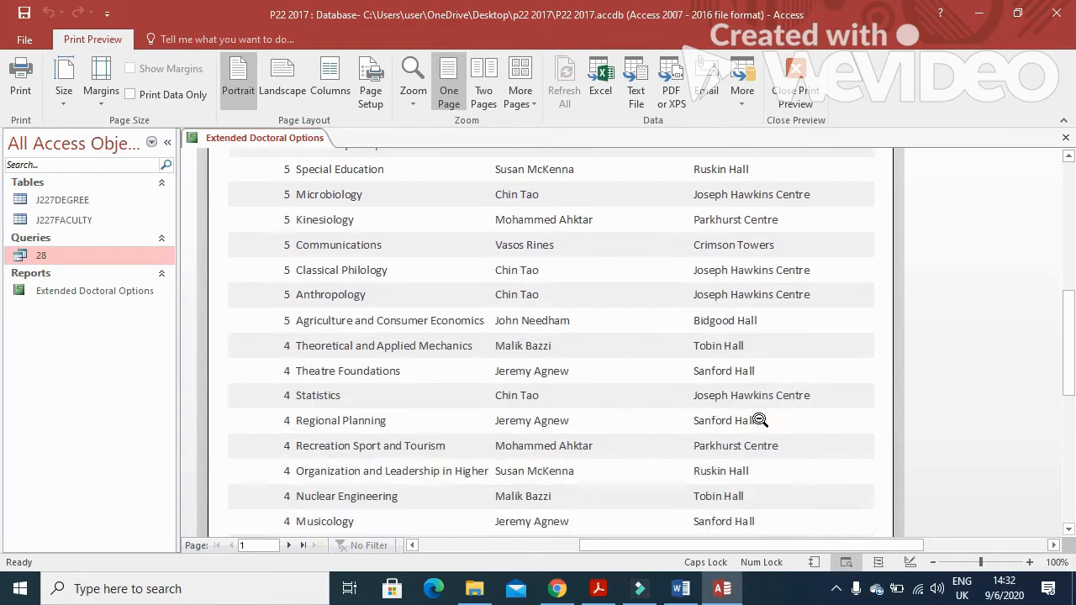
pyautogui.scroll(7, 760, 420)
pyautogui.scroll(5, 760, 421)
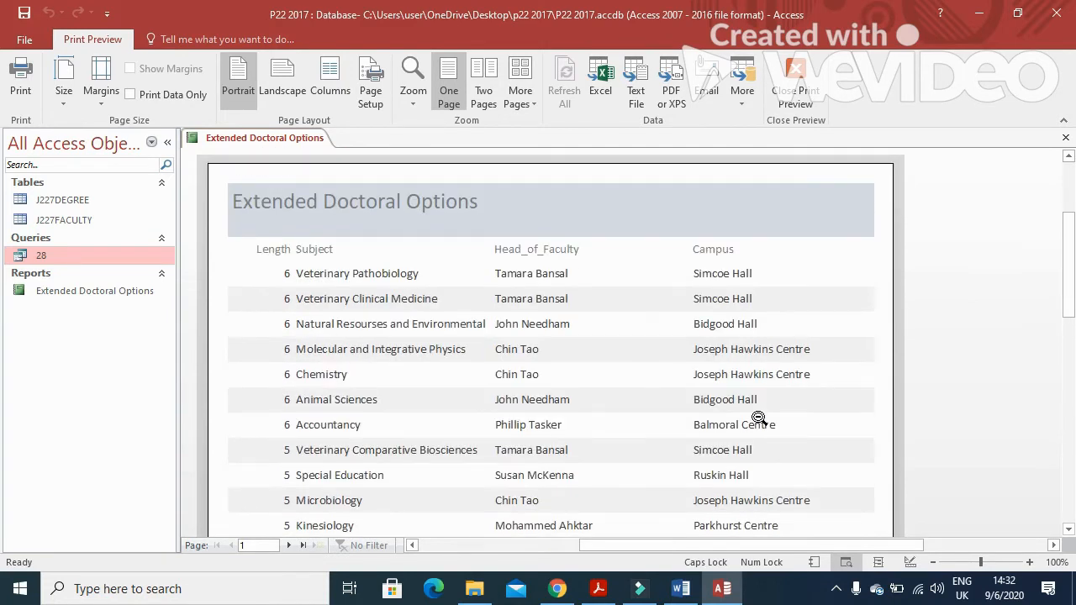
pyautogui.scroll(-10, 758, 418)
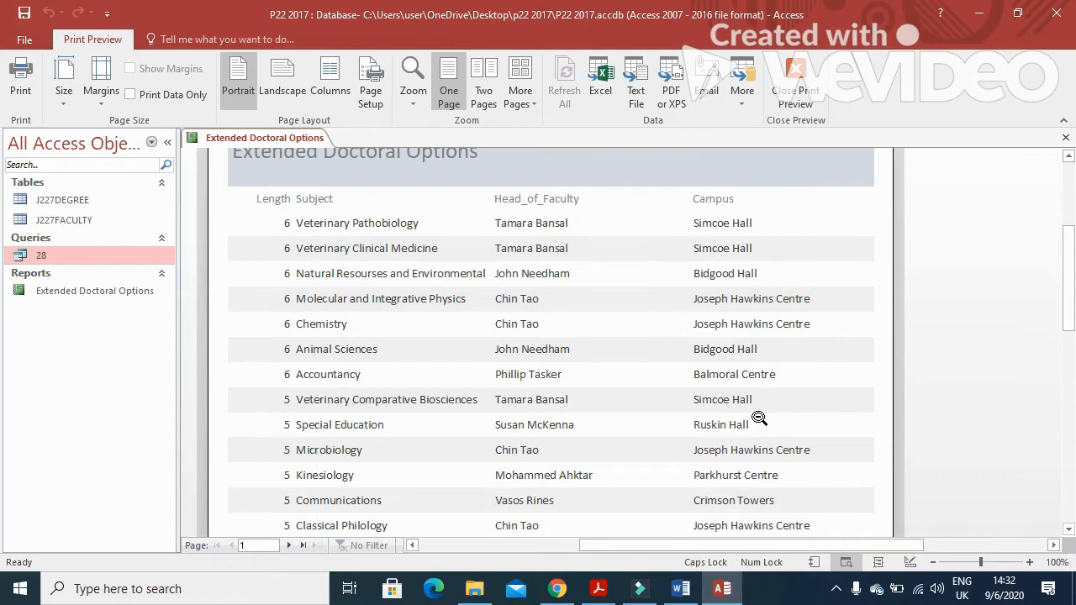
pyautogui.scroll(-2, 758, 418)
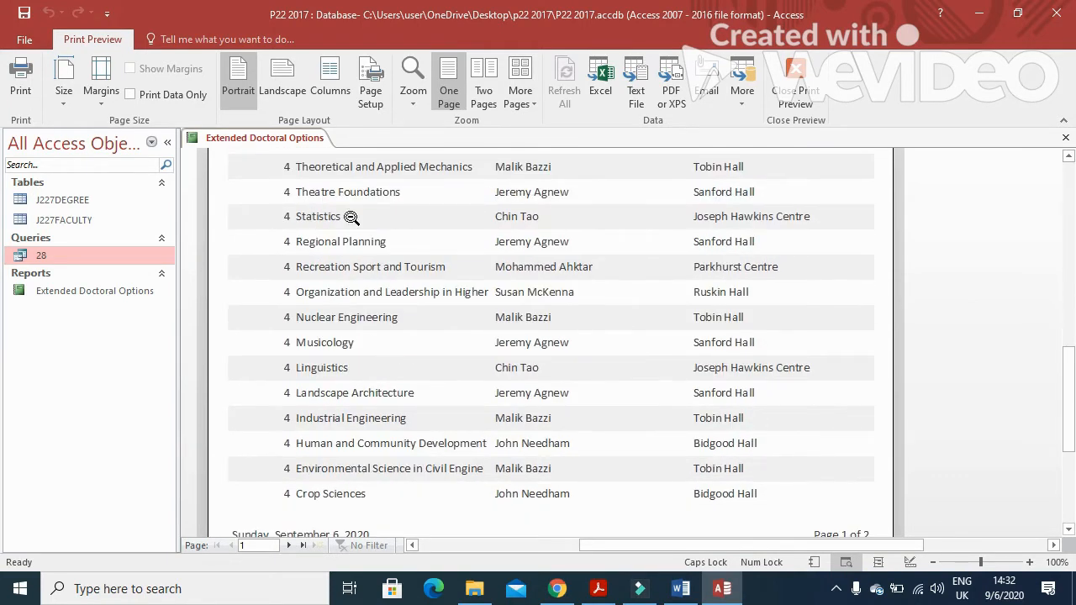
pyautogui.rightClick(248, 141)
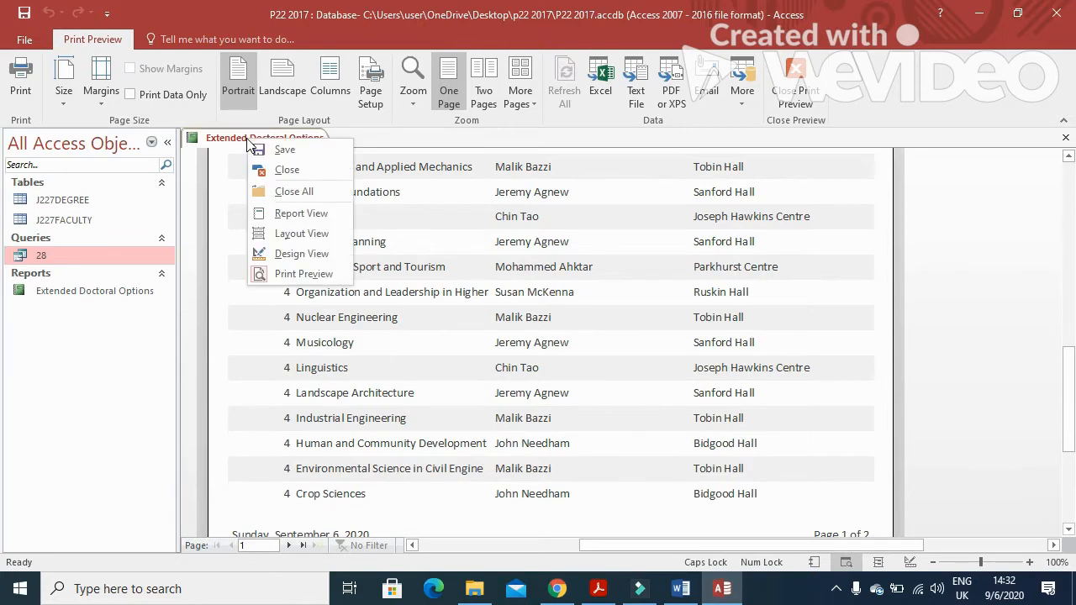
# In Layout View, narrow the Length column and widen the Subject column leftward
pyautogui.click(307, 239)
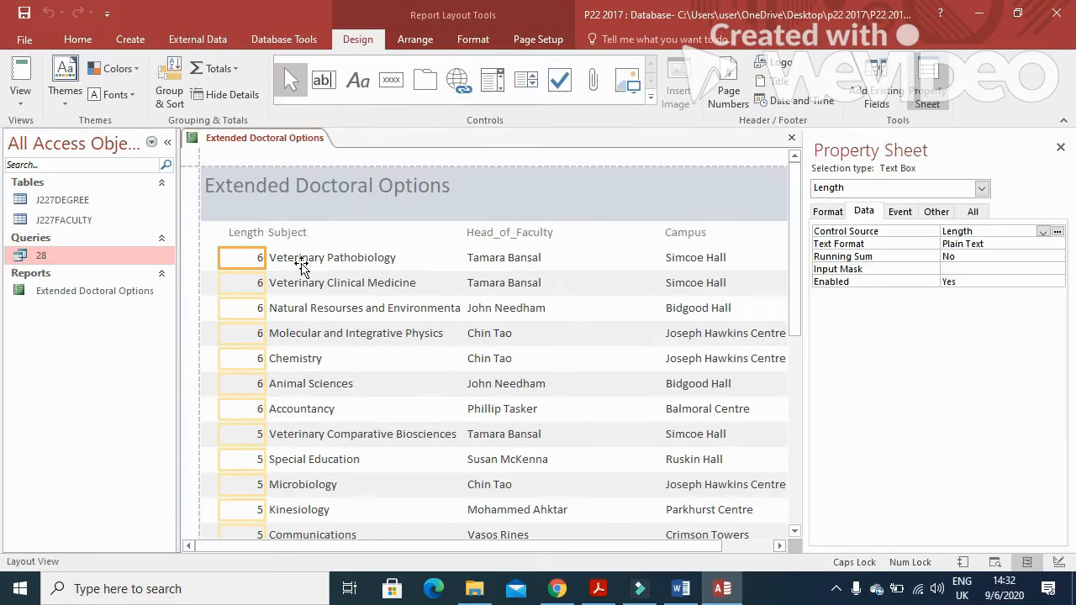
pyautogui.keyDown('shift'); pyautogui.click(238, 233); pyautogui.keyUp('shift')
pyautogui.click(217, 234)
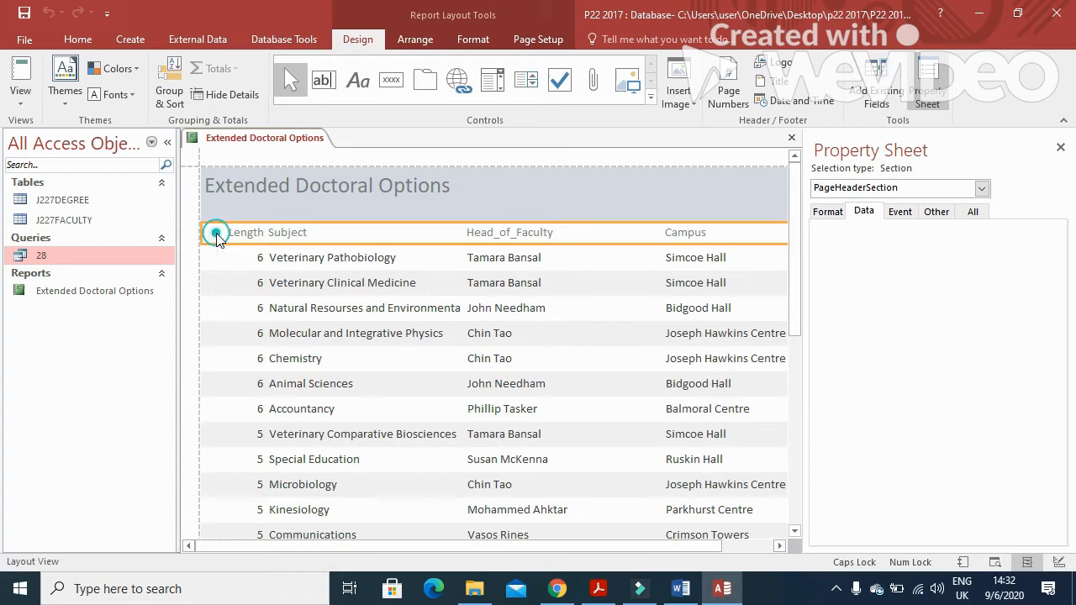
pyautogui.click(240, 232)
pyautogui.keyDown('shift'); pyautogui.click(251, 256); pyautogui.keyUp('shift')
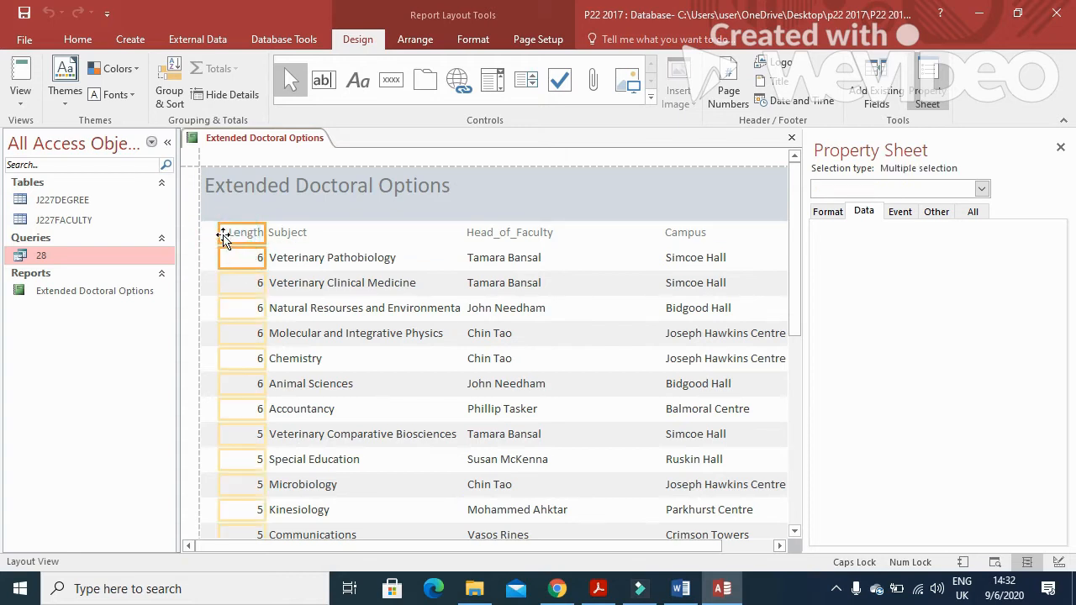
pyautogui.moveTo(212, 235); pyautogui.dragTo(204, 232)
pyautogui.moveTo(262, 214); pyautogui.dragTo(249, 235)
pyautogui.keyDown('shift'); pyautogui.click(291, 217); pyautogui.keyUp('shift')
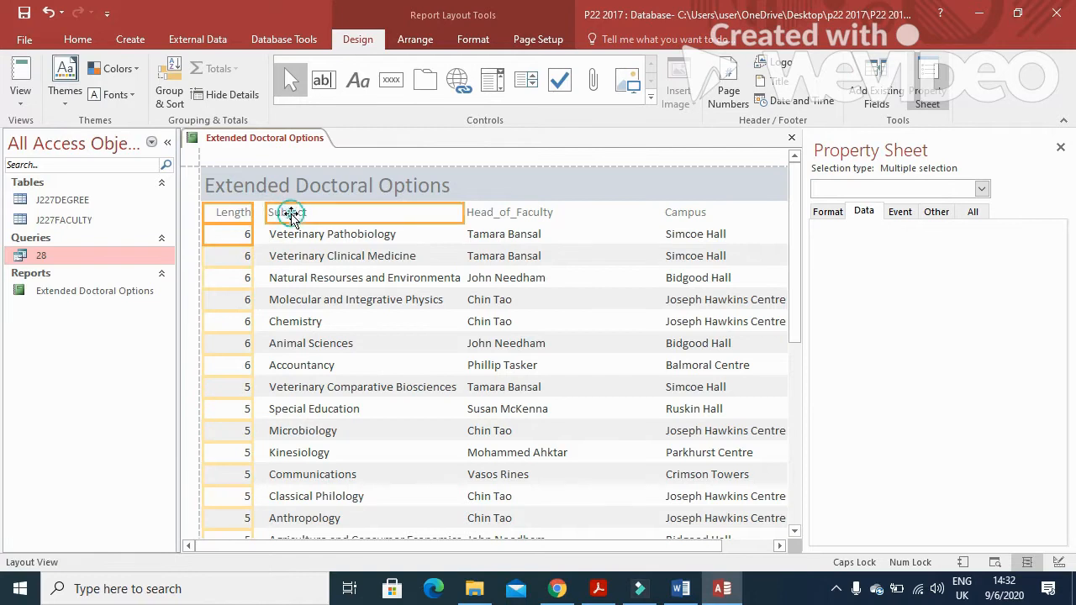
pyautogui.click(303, 237)
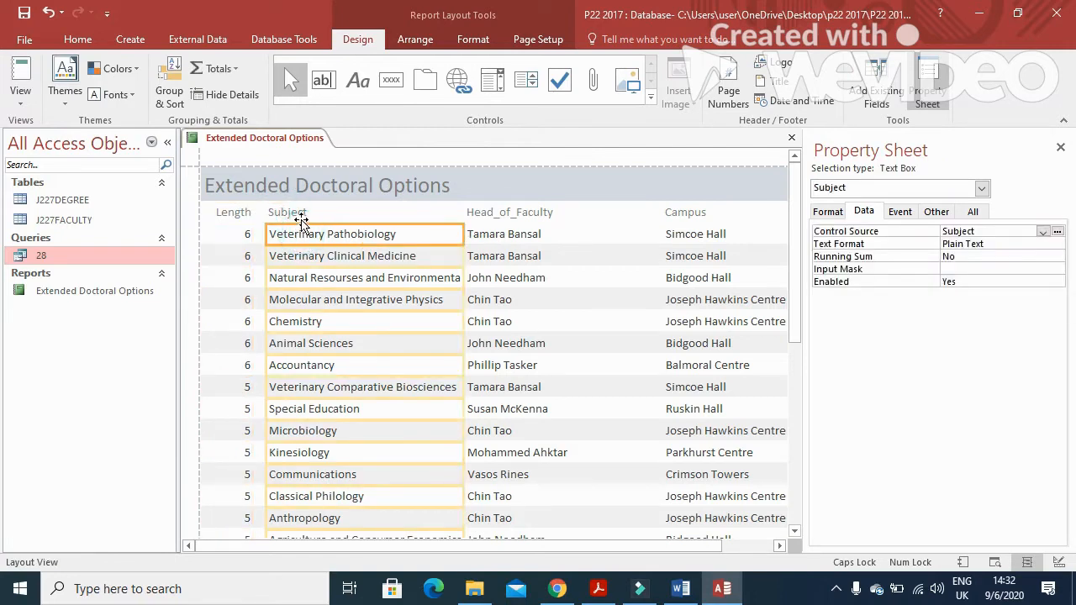
pyautogui.keyDown('shift'); pyautogui.click(296, 212); pyautogui.keyUp('shift')
pyautogui.moveTo(265, 218); pyautogui.dragTo(255, 218)
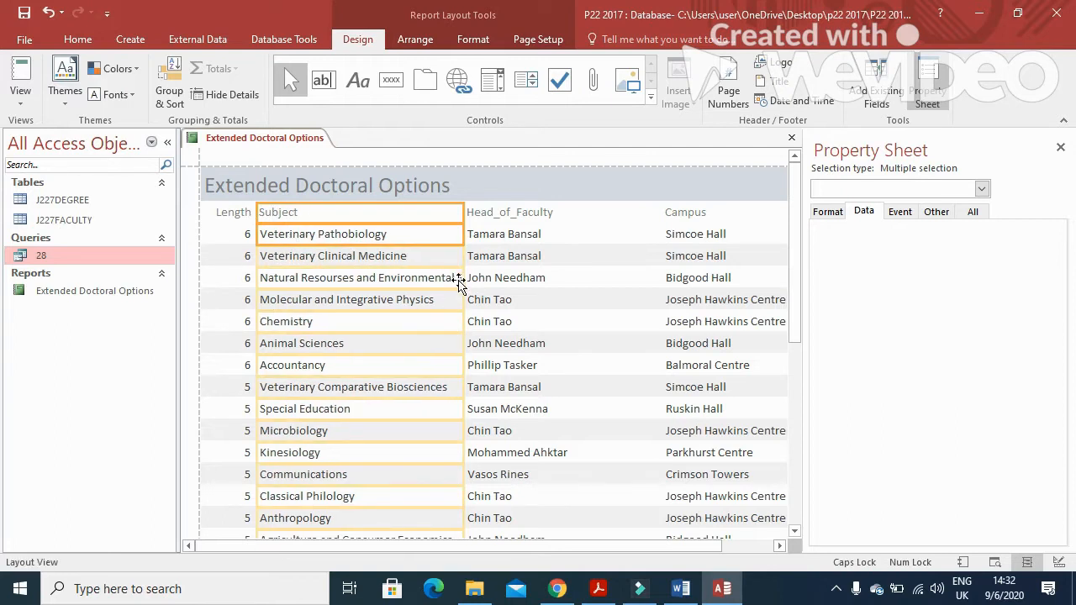
# Shift Head_of_Faculty right and widen Subject so long subject names fit
pyautogui.click(511, 215)
pyautogui.keyDown('shift'); pyautogui.click(521, 259); pyautogui.keyUp('shift')
pyautogui.moveTo(464, 213); pyautogui.dragTo(552, 213)
pyautogui.click(396, 216)
pyautogui.keyDown('shift'); pyautogui.click(396, 238); pyautogui.keyUp('shift')
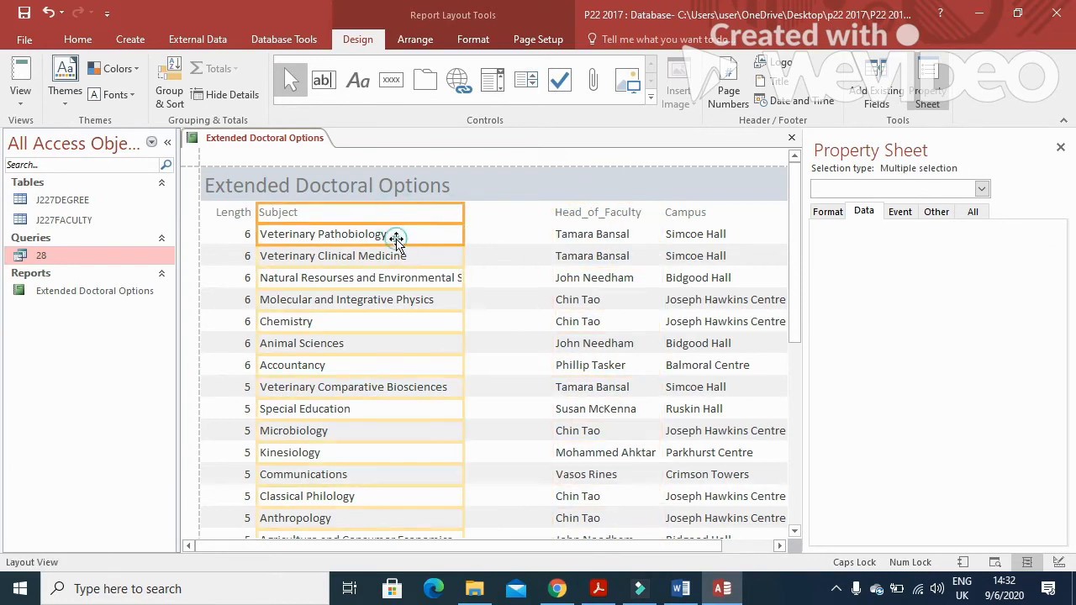
pyautogui.moveTo(464, 215); pyautogui.dragTo(507, 216)
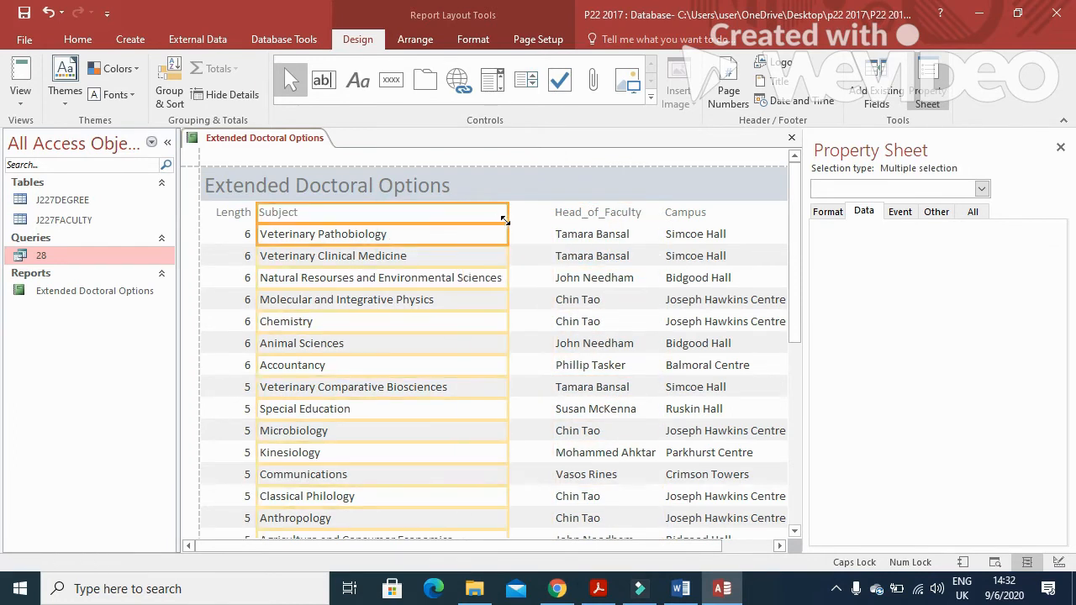
pyautogui.scroll(-1, 480, 348)
pyautogui.scroll(-8, 480, 348)
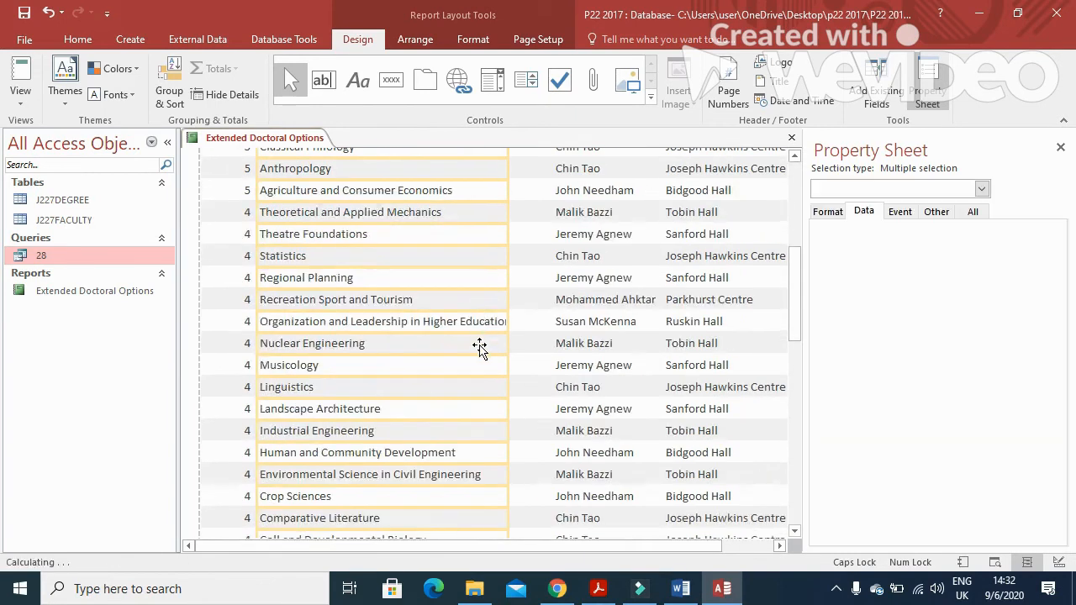
pyautogui.moveTo(509, 320); pyautogui.dragTo(522, 323)
pyautogui.scroll(-5, 496, 482)
pyautogui.scroll(12, 493, 478)
pyautogui.scroll(3, 495, 429)
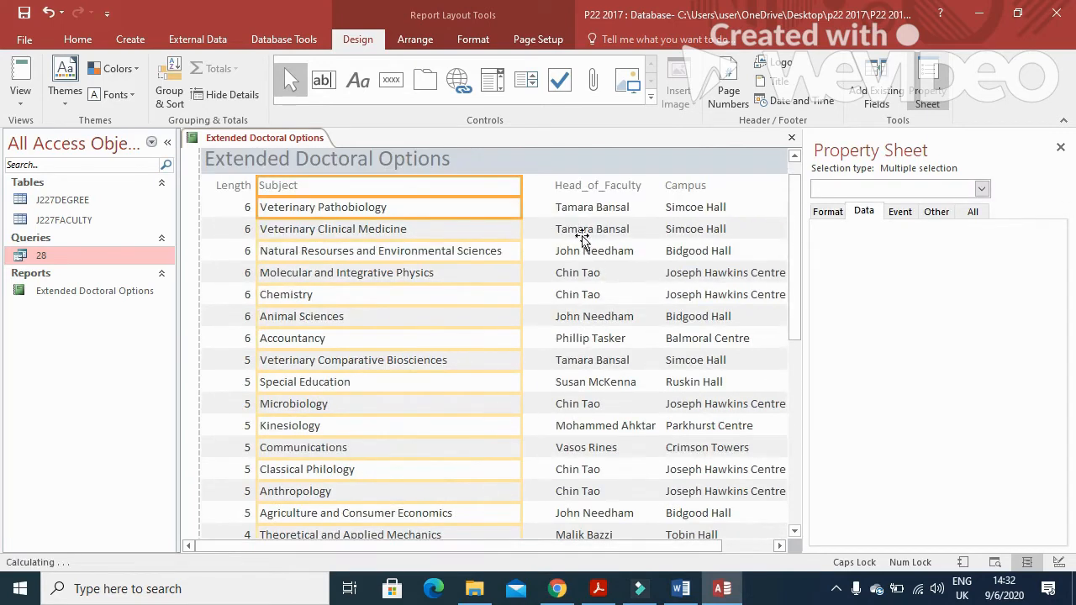
# Narrow the Head_of_Faculty and Campus columns to fit within the page width
pyautogui.click(579, 187)
pyautogui.click(558, 194)
pyautogui.moveTo(558, 192); pyautogui.dragTo(531, 190)
pyautogui.scroll(-3, 459, 456)
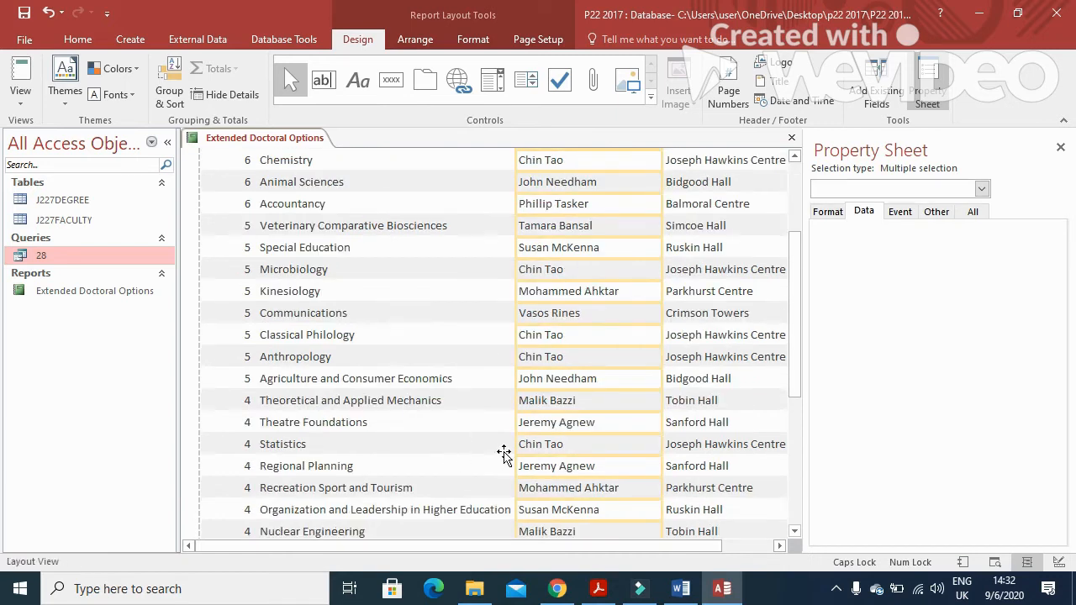
pyautogui.moveTo(661, 350); pyautogui.dragTo(635, 356)
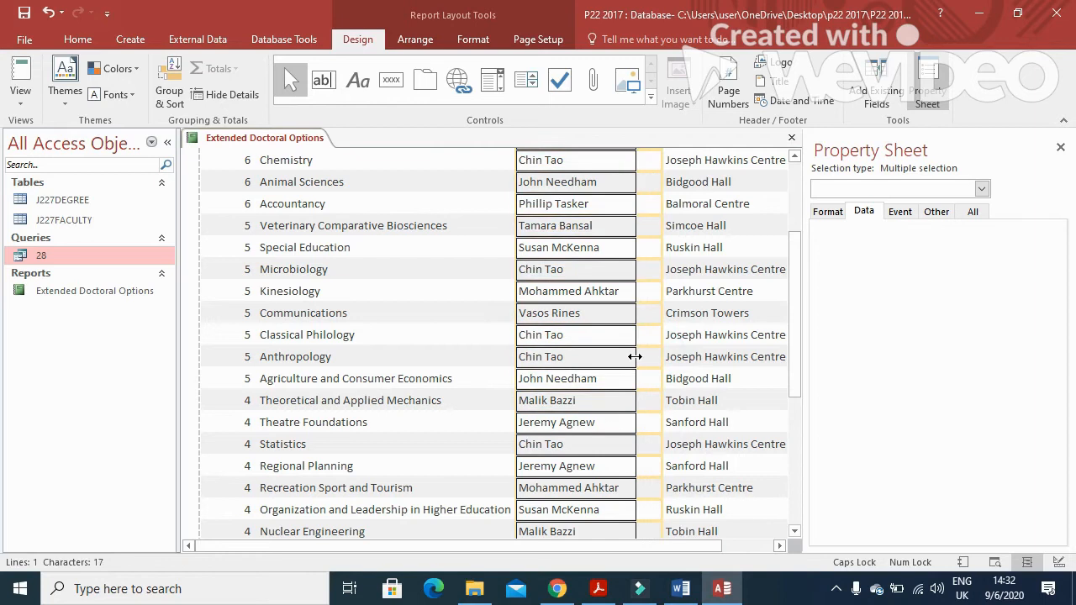
pyautogui.scroll(5, 608, 430)
pyautogui.click(697, 216)
pyautogui.keyDown('shift'); pyautogui.click(697, 233); pyautogui.keyUp('shift')
pyautogui.moveTo(661, 216); pyautogui.dragTo(632, 221)
pyautogui.moveTo(517, 547); pyautogui.dragTo(712, 552)
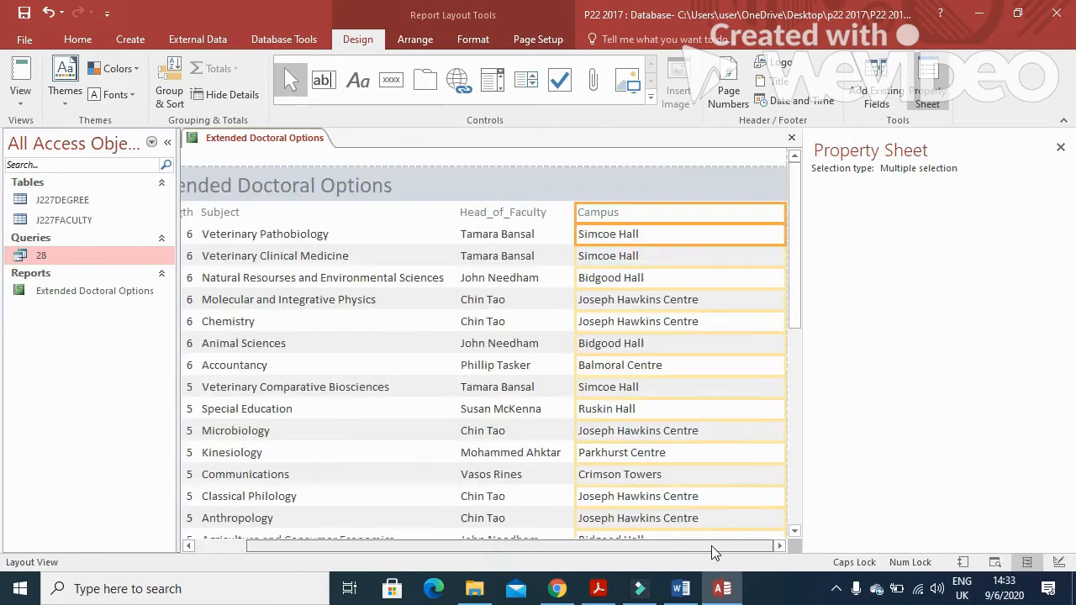
pyautogui.moveTo(783, 214); pyautogui.dragTo(733, 231)
pyautogui.scroll(-2, 679, 457)
pyautogui.scroll(-5, 680, 458)
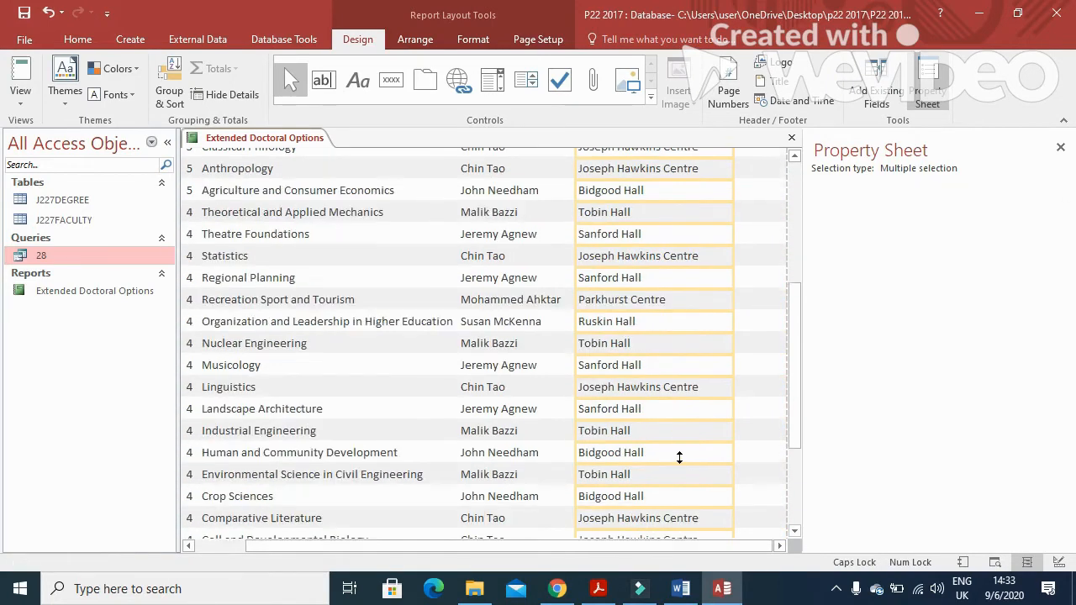
pyautogui.click(598, 589)
# Highlight the requirement to total the subjects below the Subject column
pyautogui.moveTo(248, 388); pyautogui.dragTo(901, 392)
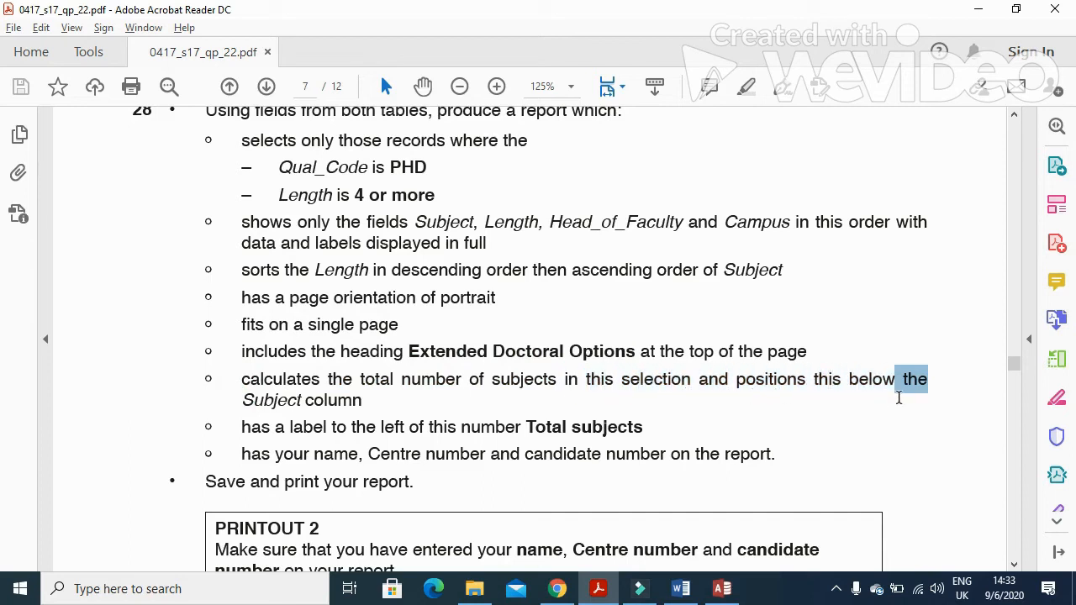
pyautogui.click(243, 405)
pyautogui.moveTo(243, 404); pyautogui.dragTo(363, 406)
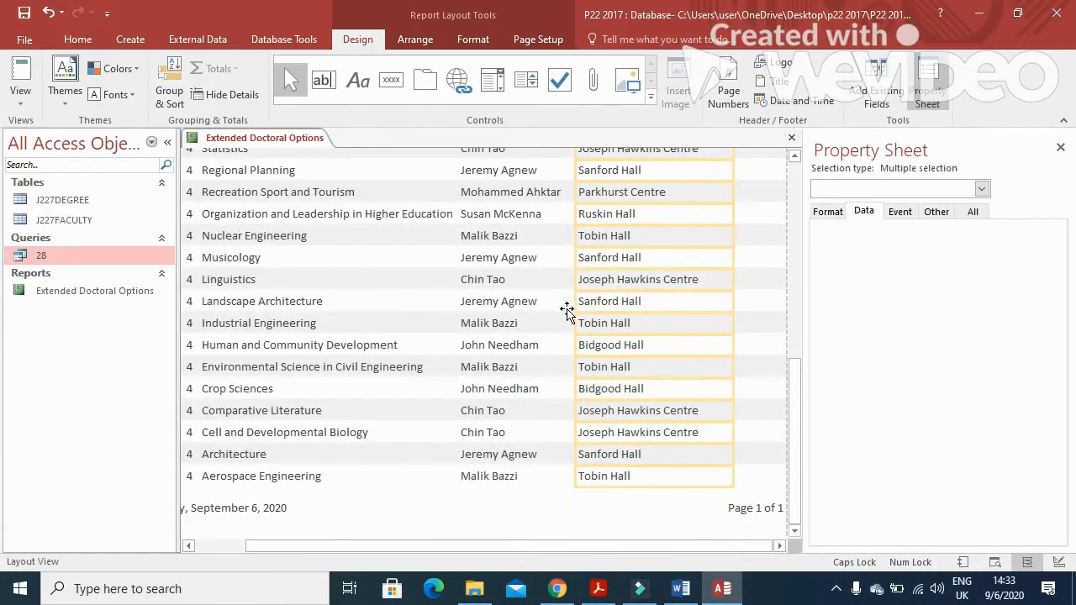
pyautogui.scroll(10, 492, 408)
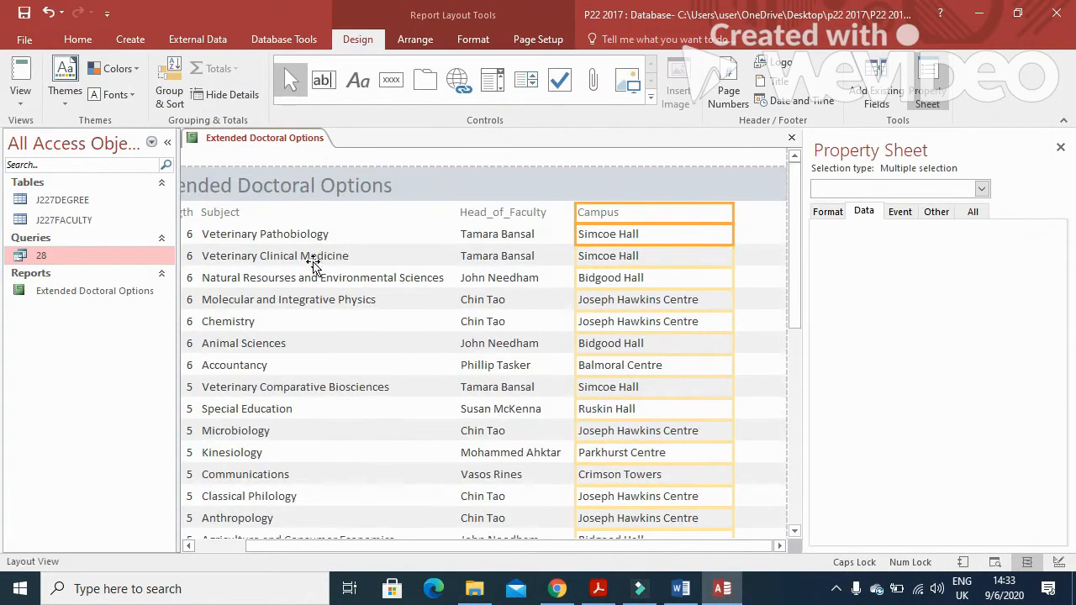
# Add a Count Records total under the Subject column, which shows 33 subjects at the report's end
pyautogui.click(313, 263)
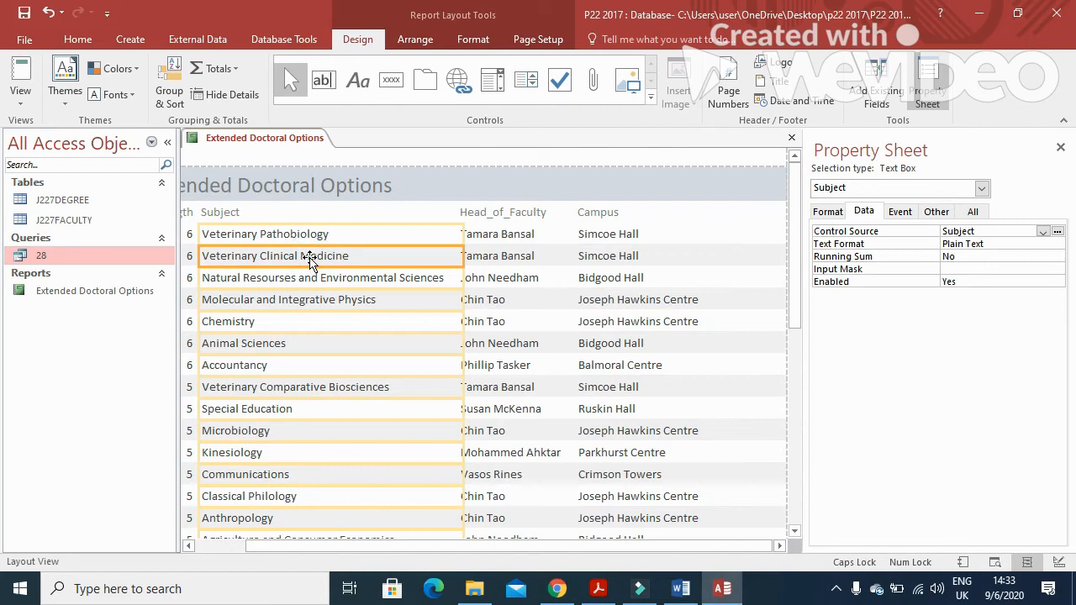
pyautogui.rightClick(310, 261)
pyautogui.moveTo(415, 217)
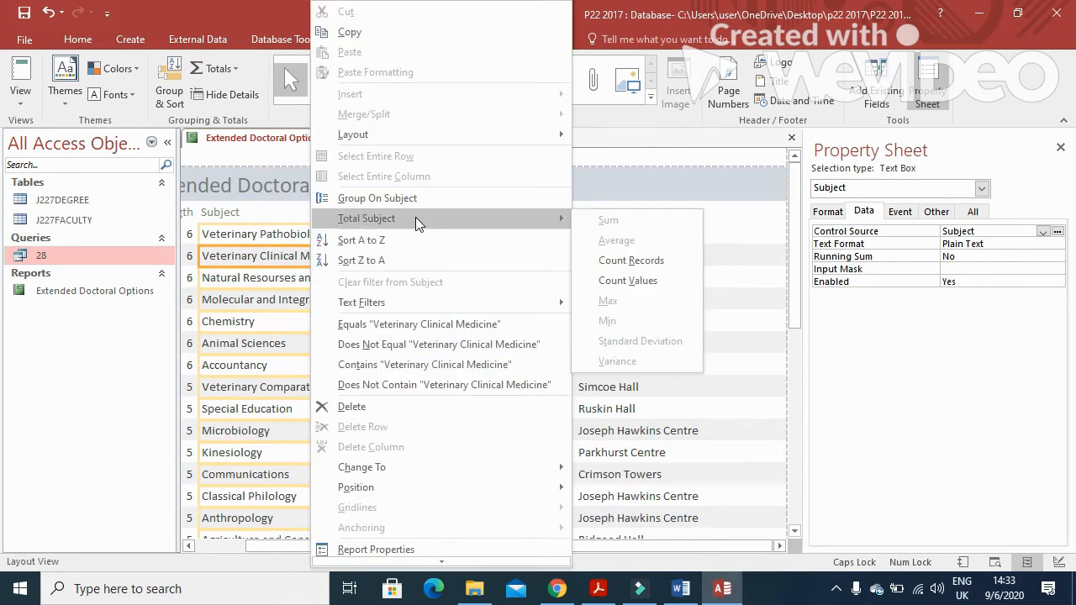
pyautogui.click(643, 263)
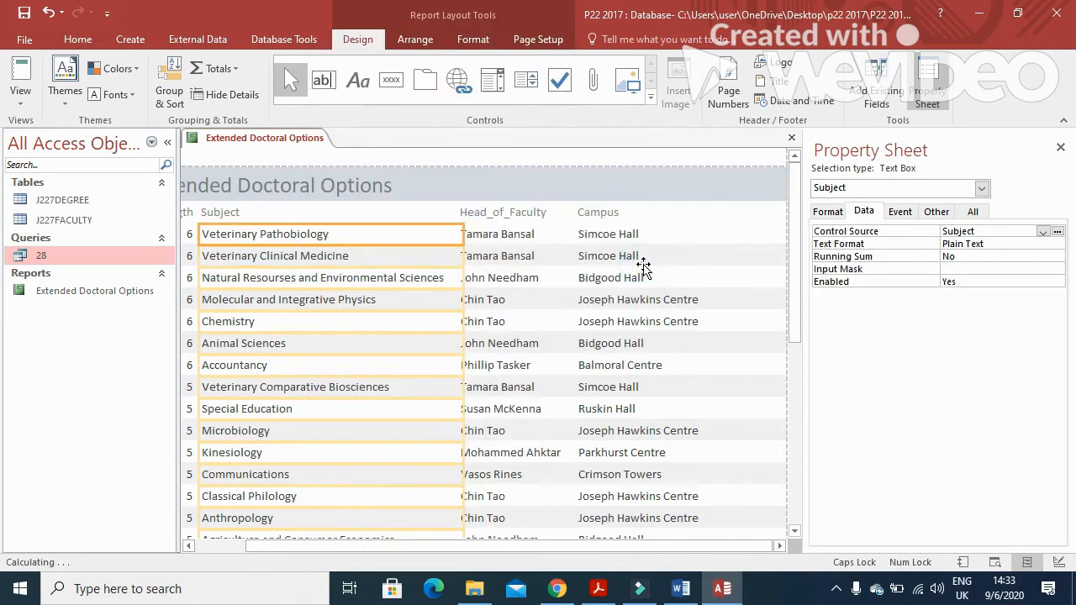
pyautogui.moveTo(797, 197); pyautogui.dragTo(824, 456)
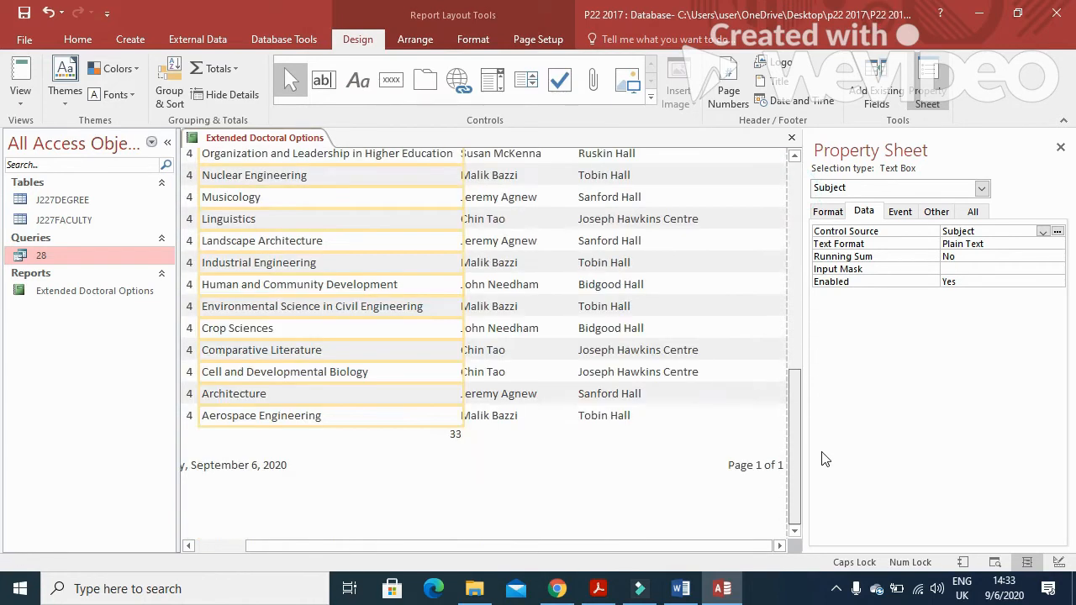
pyautogui.click(450, 434)
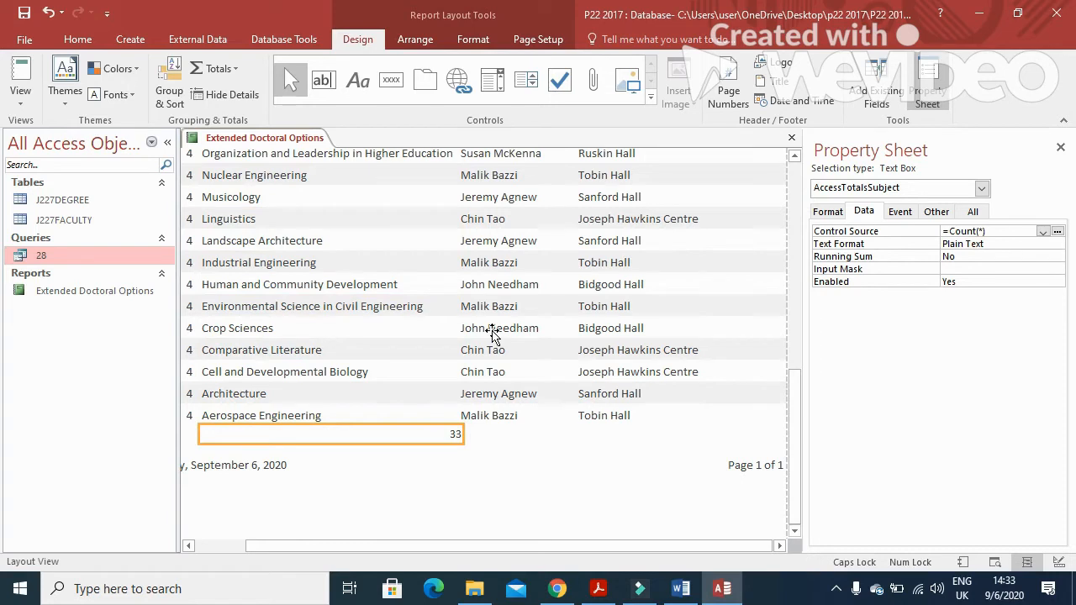
# Highlight the 'Total subjects' label requirement in the exam paper, then return to Access
pyautogui.click(609, 592)
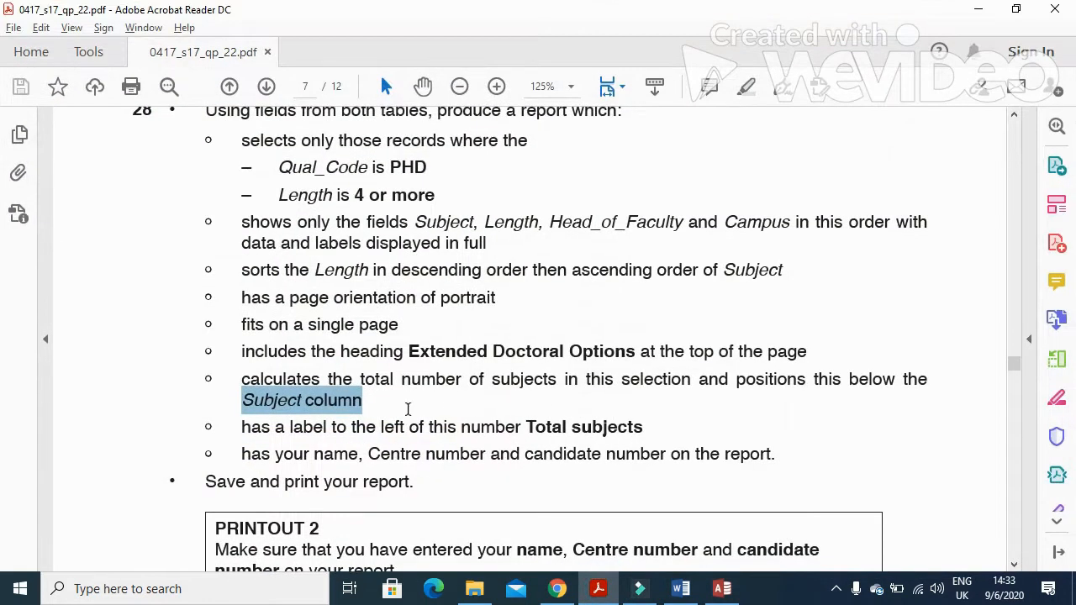
pyautogui.moveTo(242, 429); pyautogui.dragTo(538, 432)
pyautogui.moveTo(652, 432); pyautogui.dragTo(528, 430)
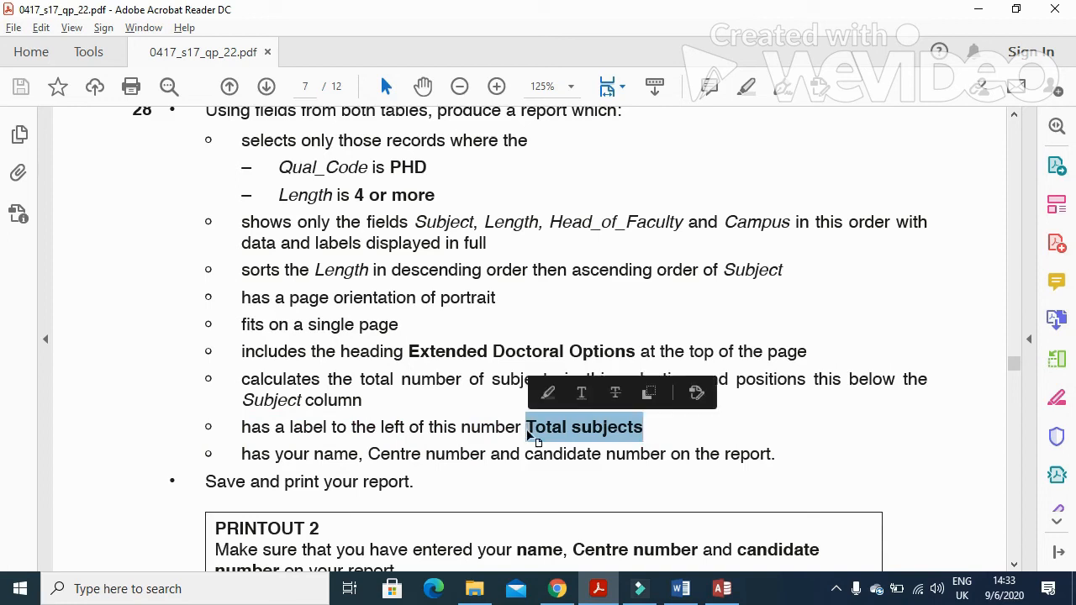
pyautogui.hotkey('alt', 'Tab')
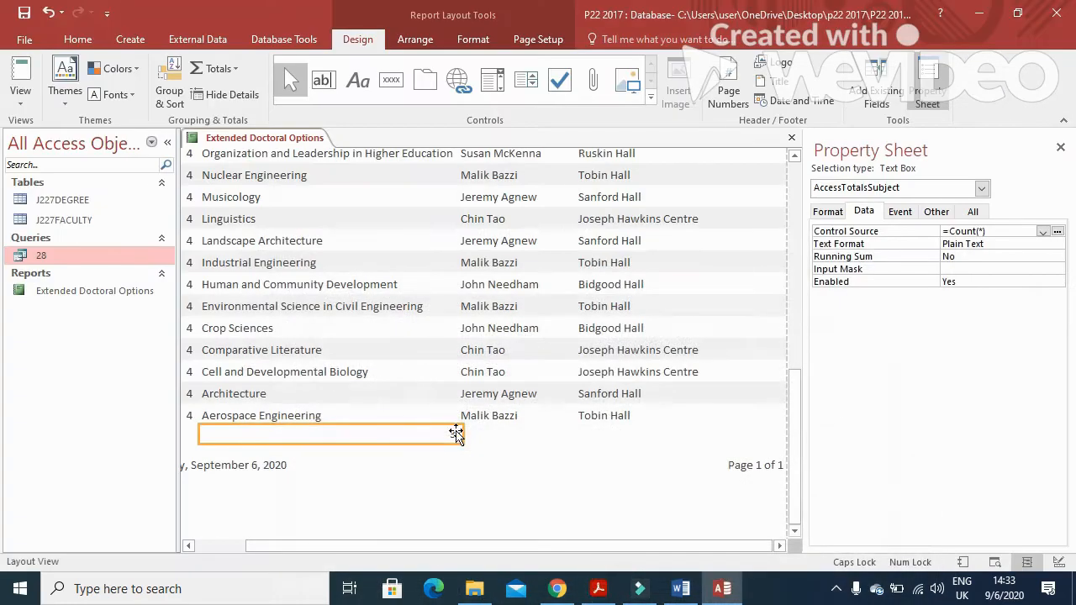
# Add a caption label to the count total and rename it 'Total subjects'
pyautogui.rightClick(454, 435)
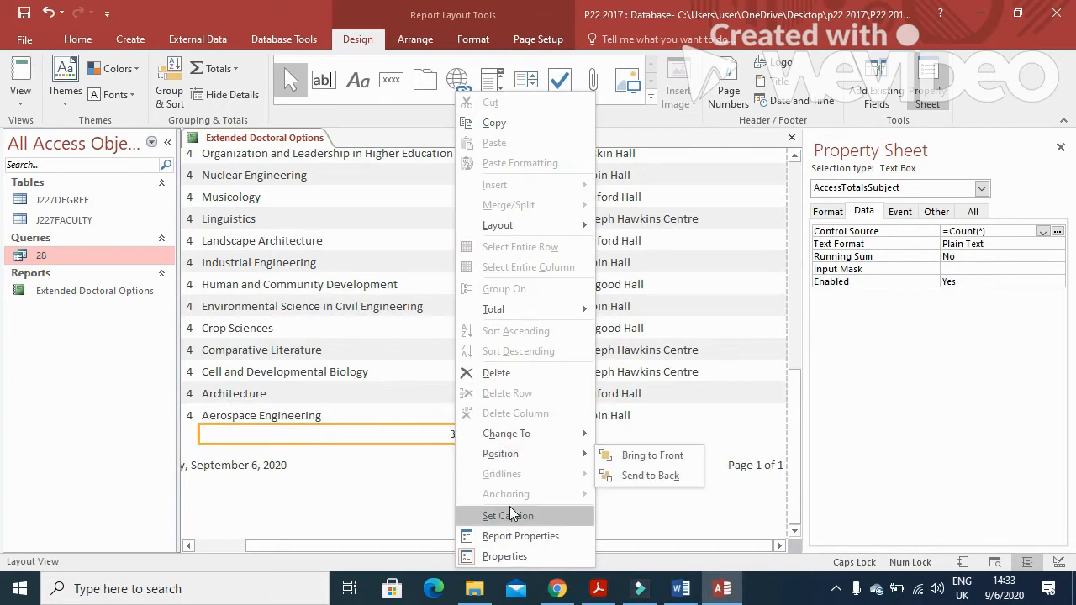
pyautogui.click(508, 515)
pyautogui.click(529, 170)
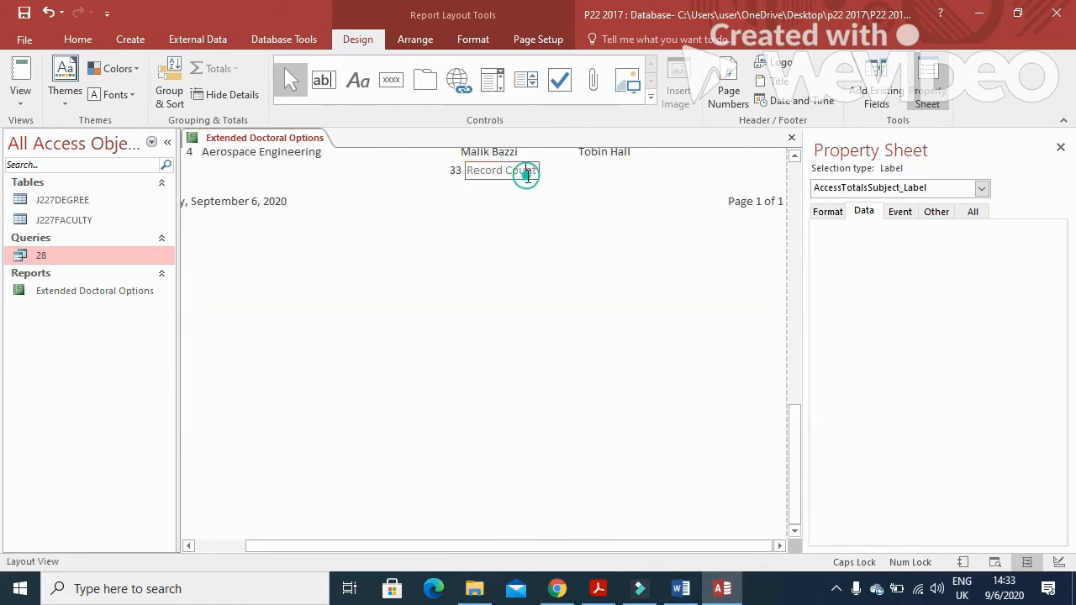
pyautogui.moveTo(539, 170); pyautogui.dragTo(482, 167)
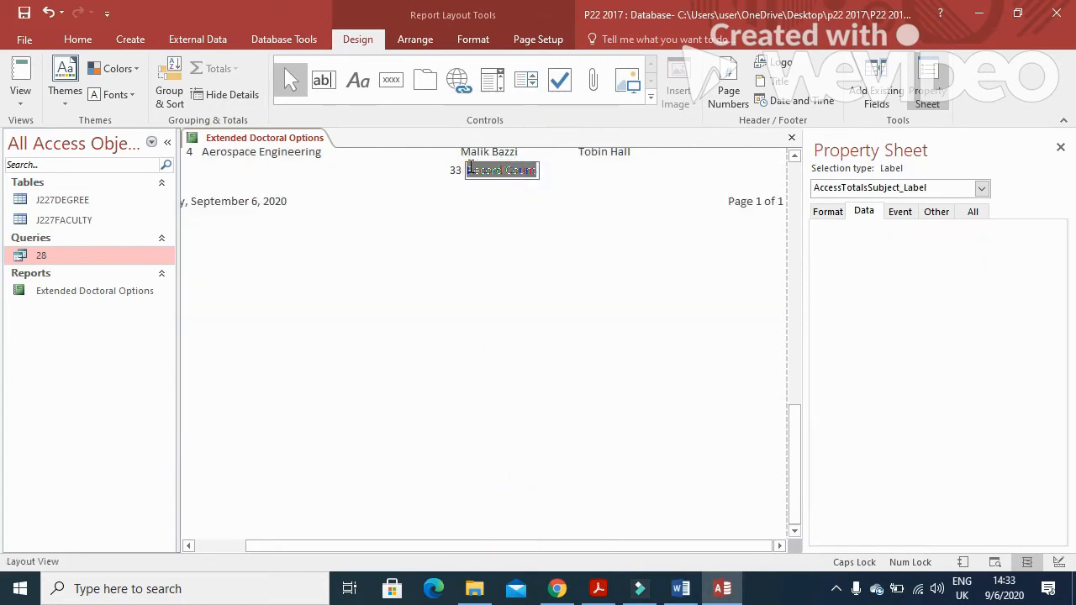
pyautogui.write('Total subjects')
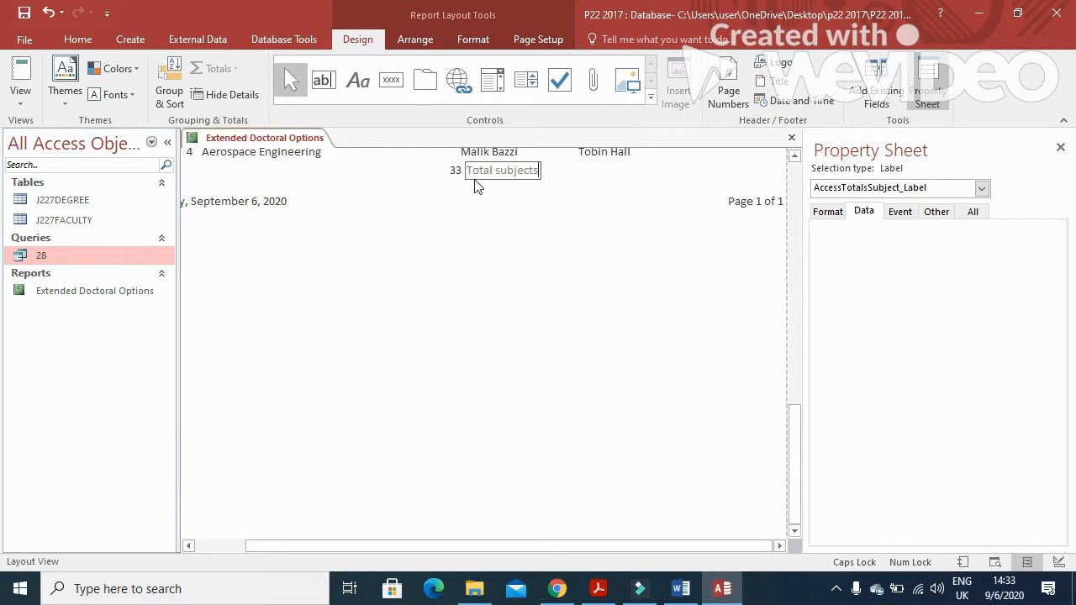
pyautogui.click(485, 244)
# Resize and reposition the Total subjects label and the 33 box so they sit side by side
pyautogui.click(385, 172)
pyautogui.click(197, 169)
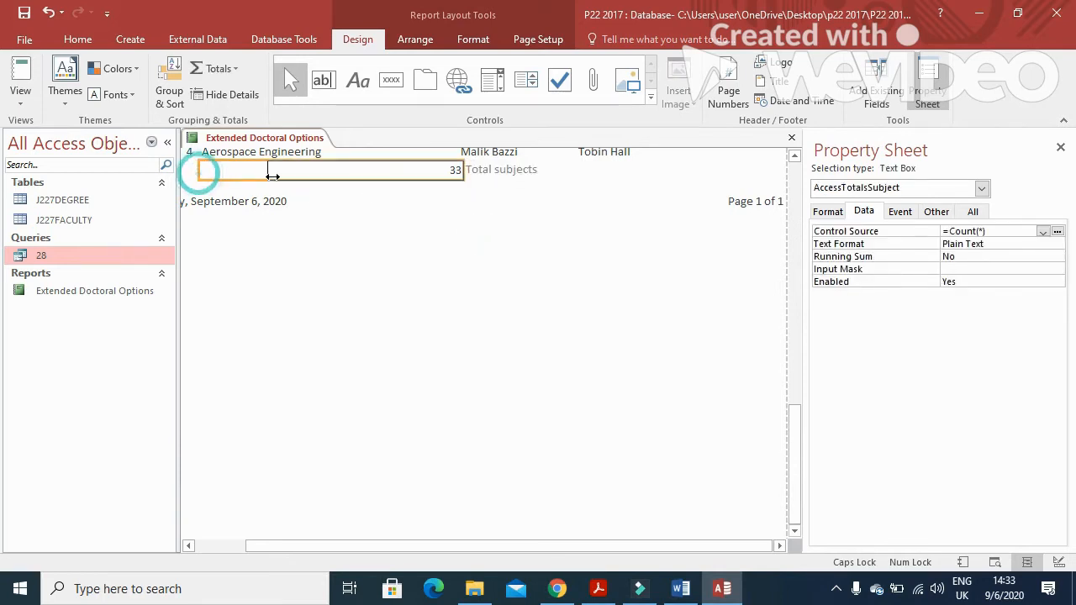
pyautogui.click(483, 170)
pyautogui.moveTo(456, 168); pyautogui.dragTo(235, 180)
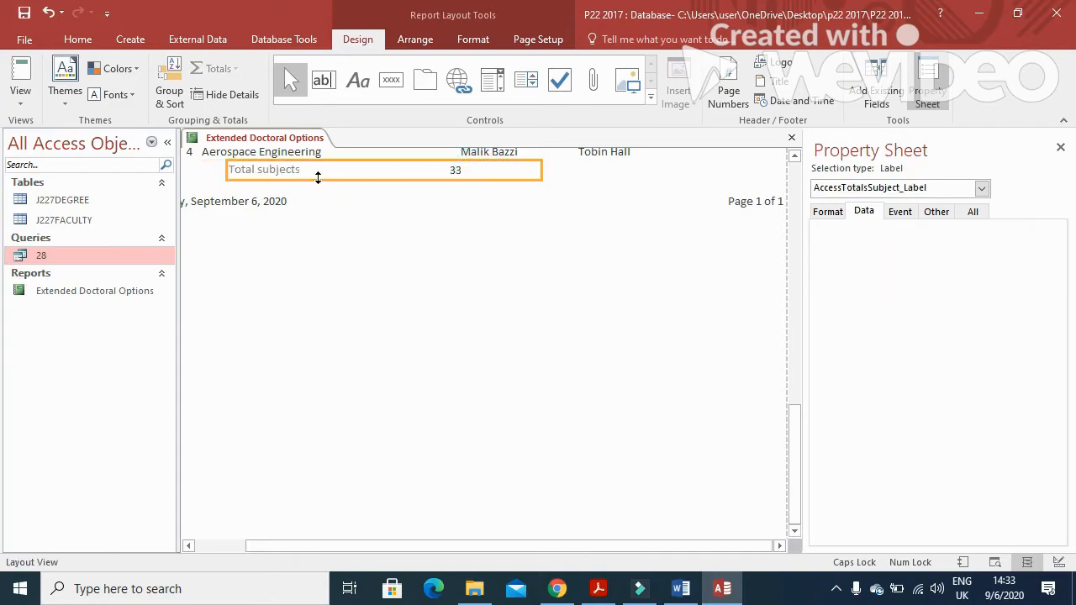
pyautogui.moveTo(528, 172); pyautogui.dragTo(326, 173)
pyautogui.click(435, 172)
pyautogui.click(409, 168)
pyautogui.click(433, 171)
pyautogui.moveTo(413, 172); pyautogui.dragTo(324, 174)
# Left-align the 33 total and narrow its box
pyautogui.click(78, 39)
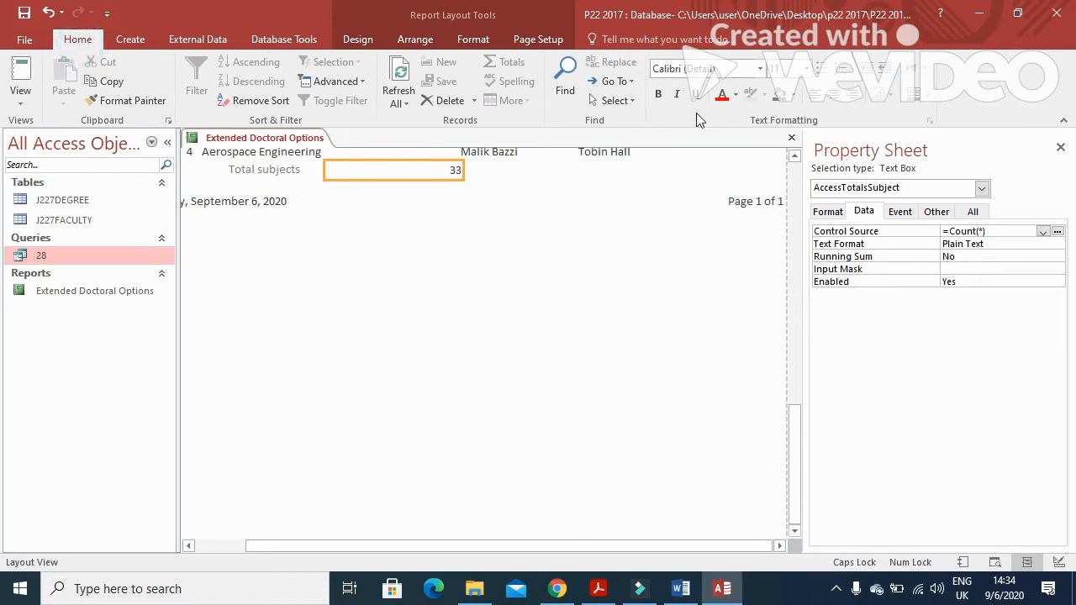
pyautogui.click(812, 96)
pyautogui.moveTo(458, 171); pyautogui.dragTo(370, 171)
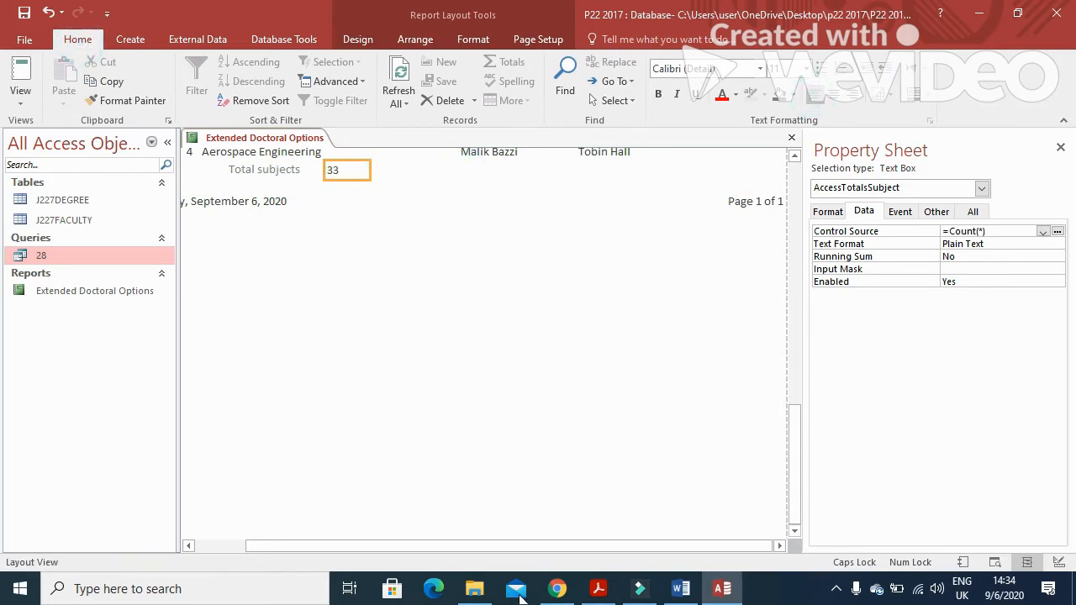
# Check the name and candidate number requirement in the exam paper, then return to the report
pyautogui.click(599, 589)
pyautogui.moveTo(229, 377); pyautogui.dragTo(761, 386)
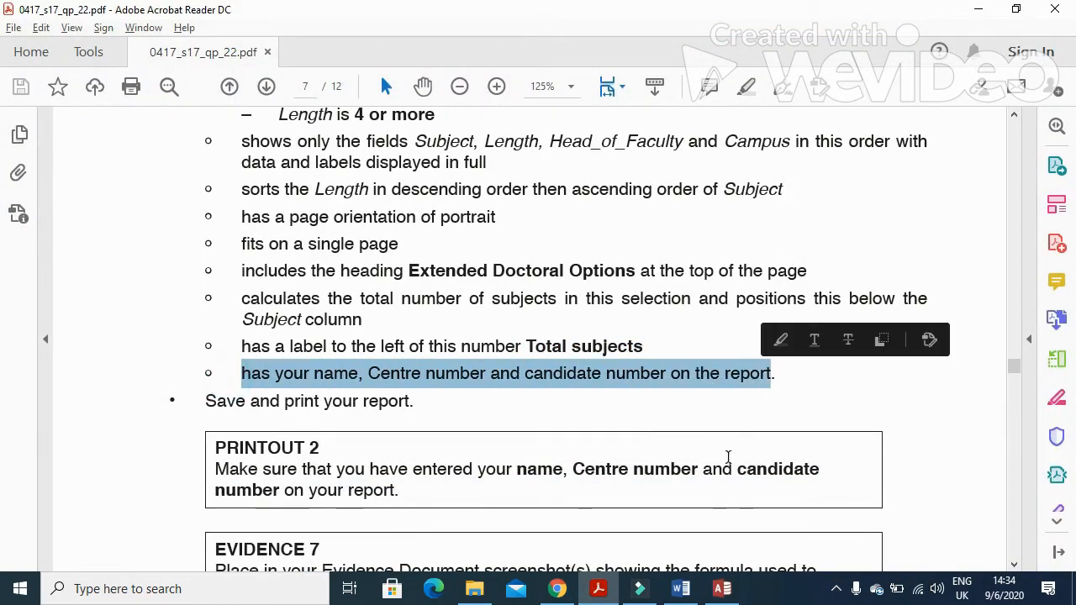
pyautogui.click(599, 589)
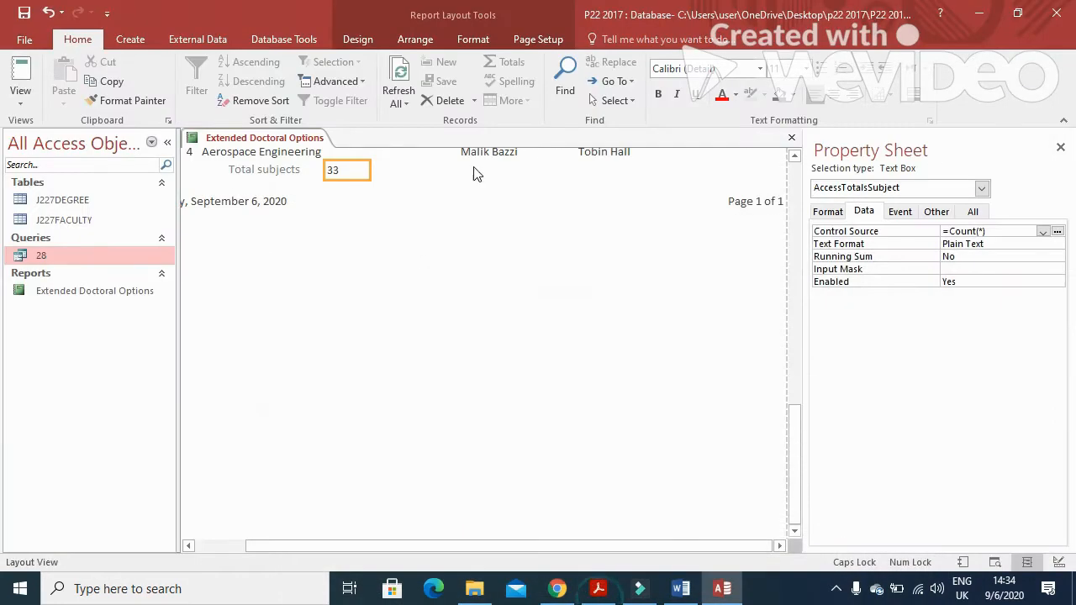
pyautogui.rightClick(271, 139)
# Switch the report to Design View and draw a new label box in the Page Footer
pyautogui.click(313, 246)
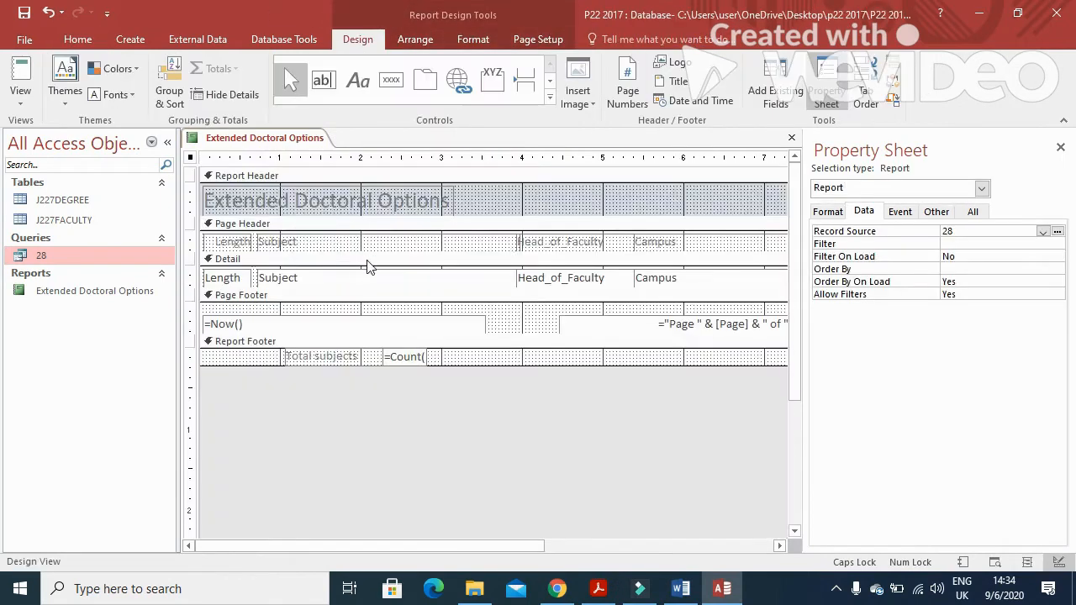
pyautogui.click(358, 80)
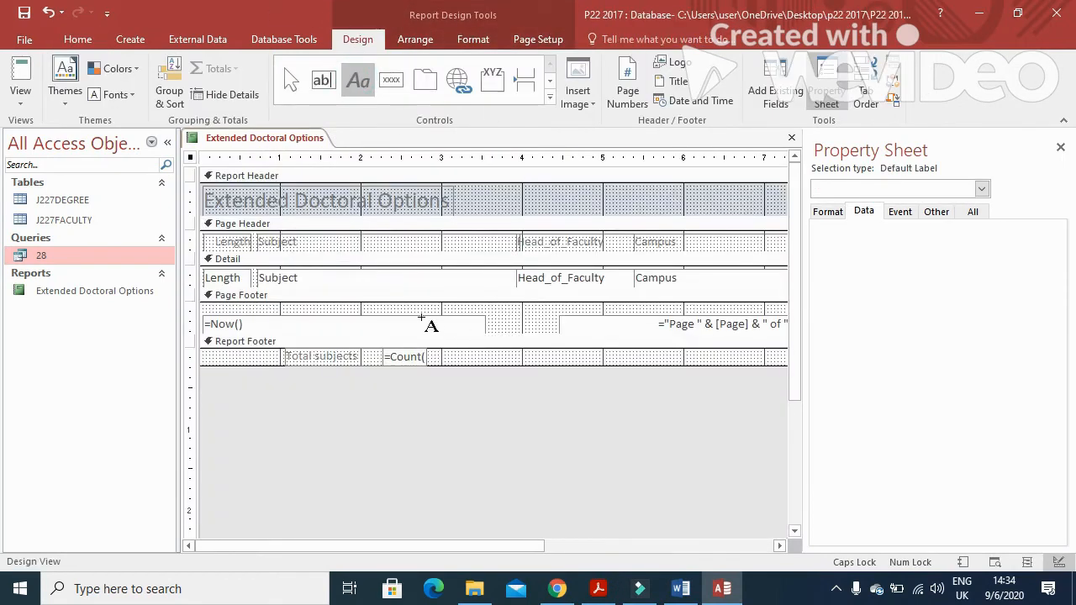
pyautogui.moveTo(394, 309)
pyautogui.mouseDown()
pyautogui.moveTo(501, 331)
pyautogui.moveTo(648, 335)
pyautogui.mouseUp()
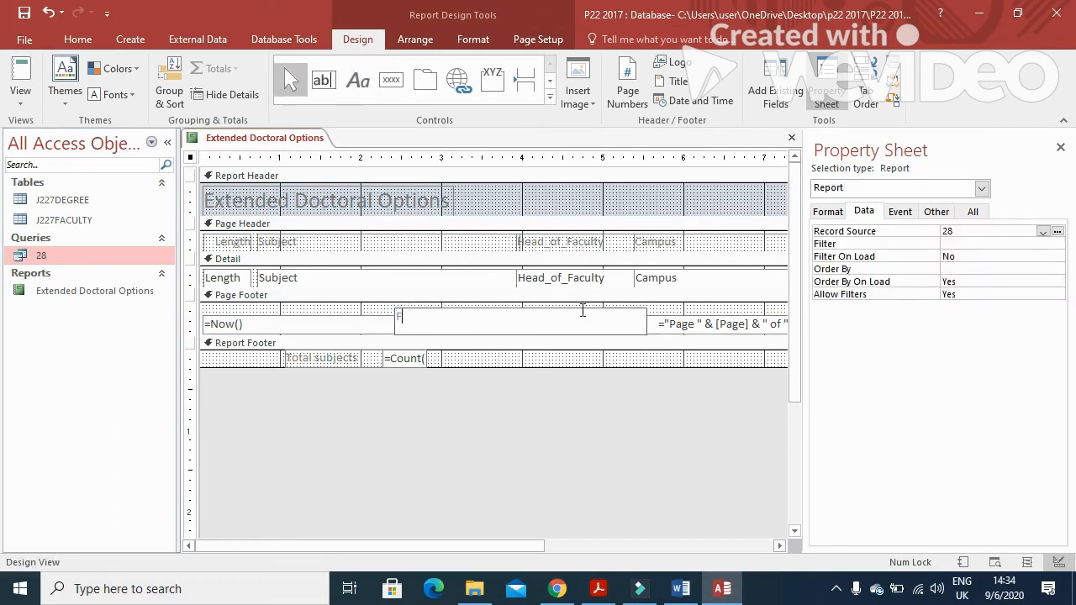
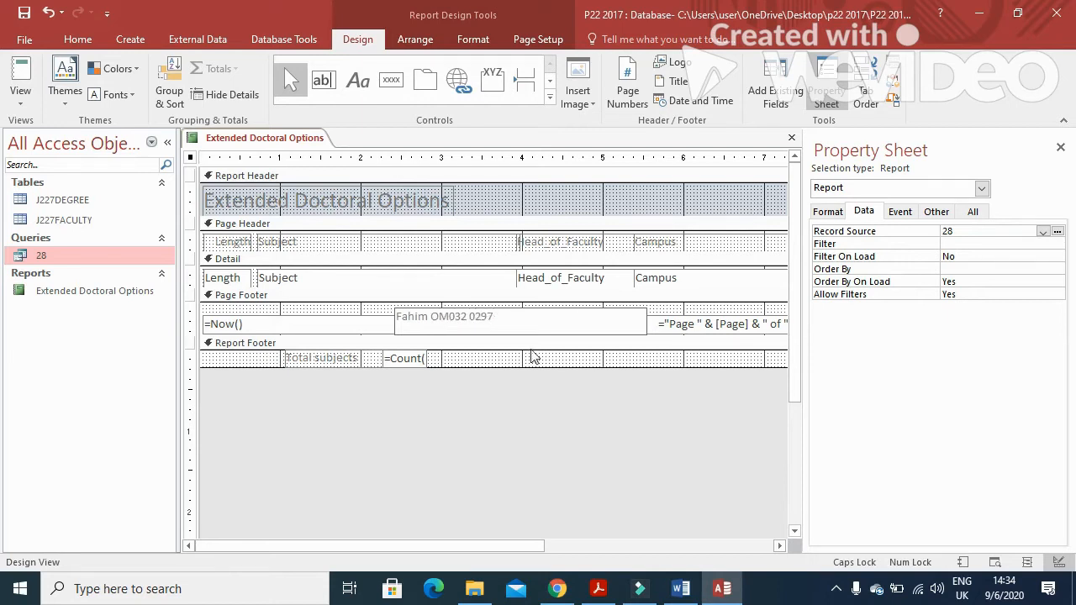
# Enter the candidate's name, centre and candidate number in the footer label, then widen the count box
pyautogui.click(410, 360)
pyautogui.moveTo(427, 359); pyautogui.dragTo(522, 360)
# Change the count formula to =Count([Subject]) and save the report design
pyautogui.click(434, 361)
pyautogui.press('BackSpace')
pyautogui.write('[S')
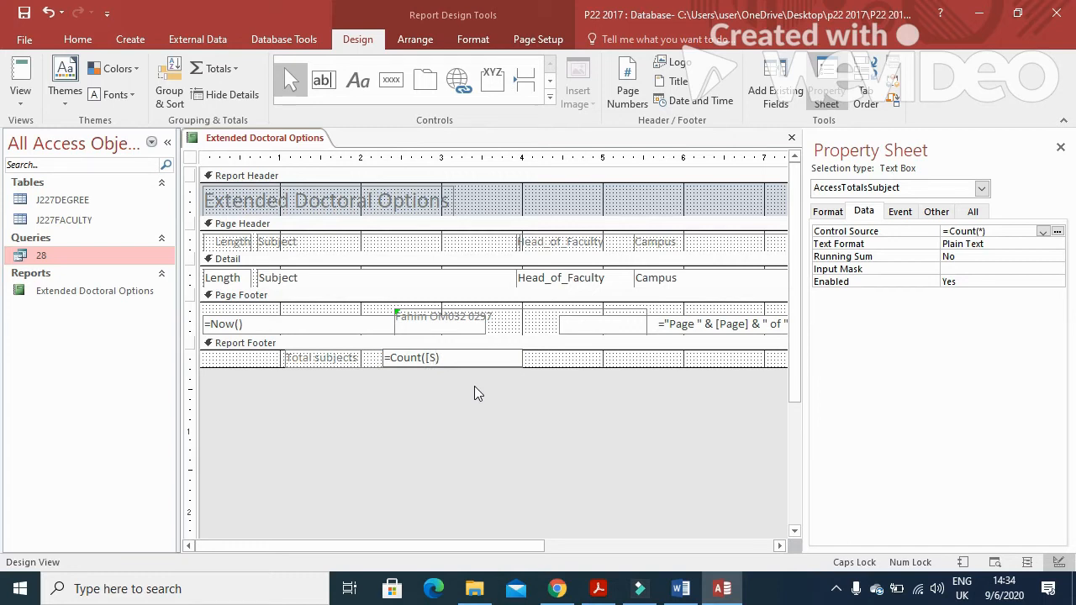
pyautogui.write('ubject')
pyautogui.click(24, 14)
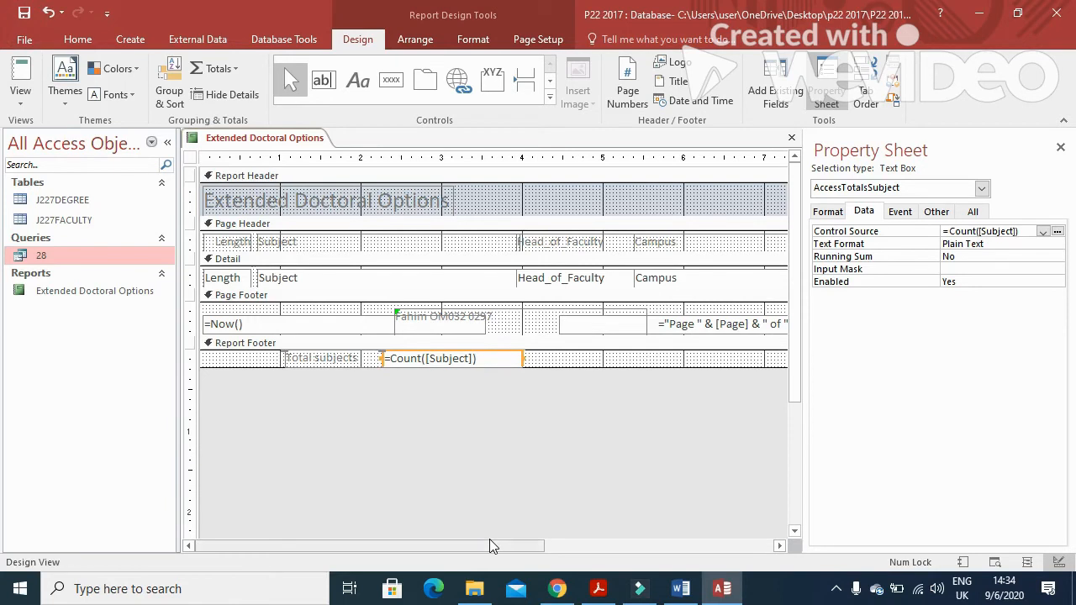
pyautogui.click(598, 589)
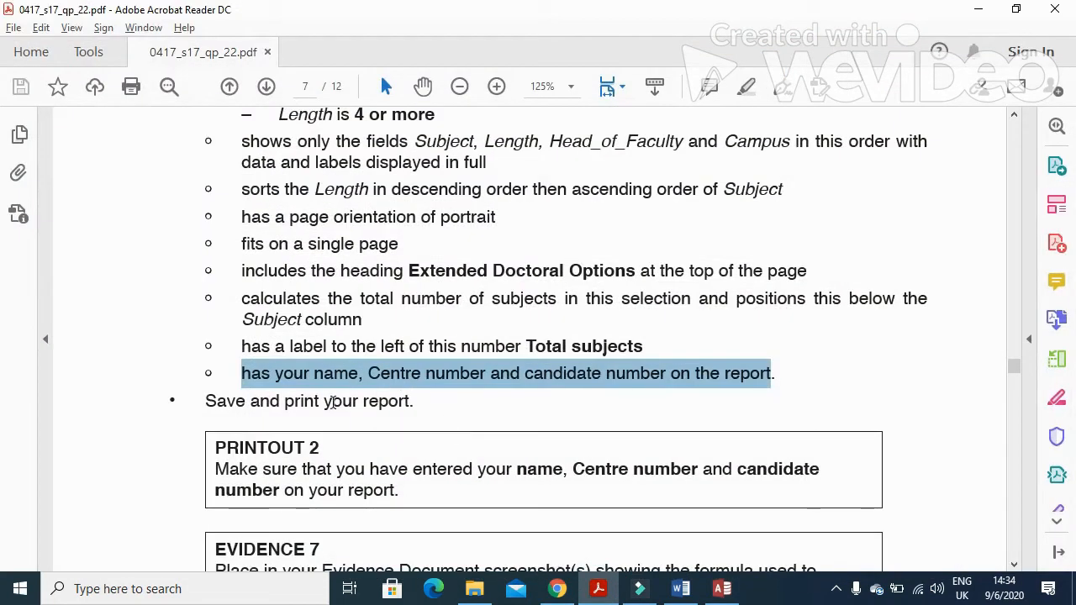
# Review the Save, Printout 2 and Evidence 7 instructions in the exam paper, then return to Access
pyautogui.moveTo(207, 401); pyautogui.dragTo(412, 401)
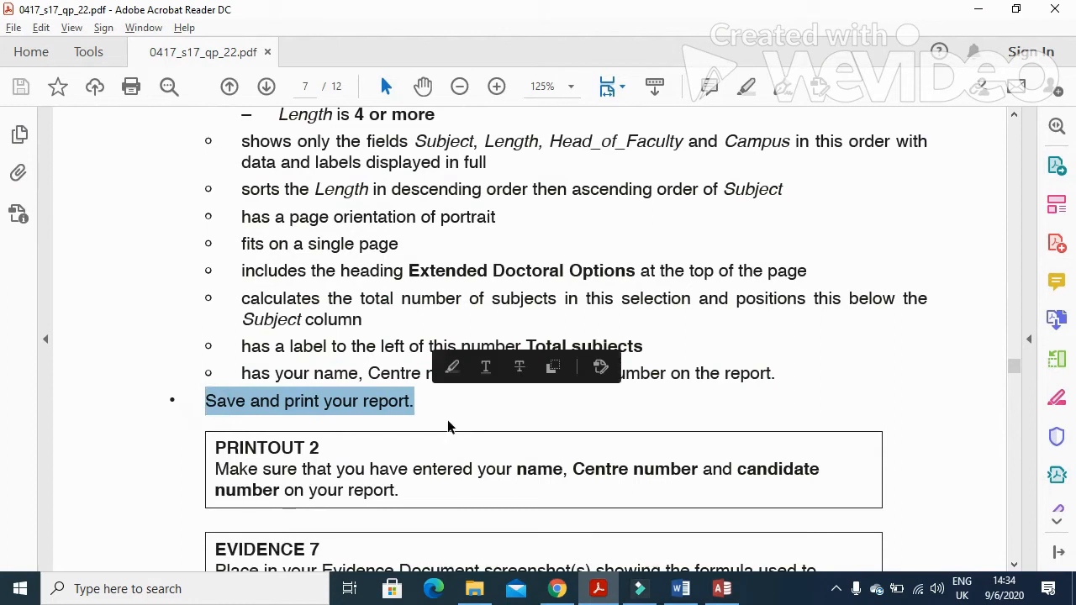
pyautogui.scroll(-3, 447, 426)
pyautogui.moveTo(215, 453); pyautogui.dragTo(809, 466)
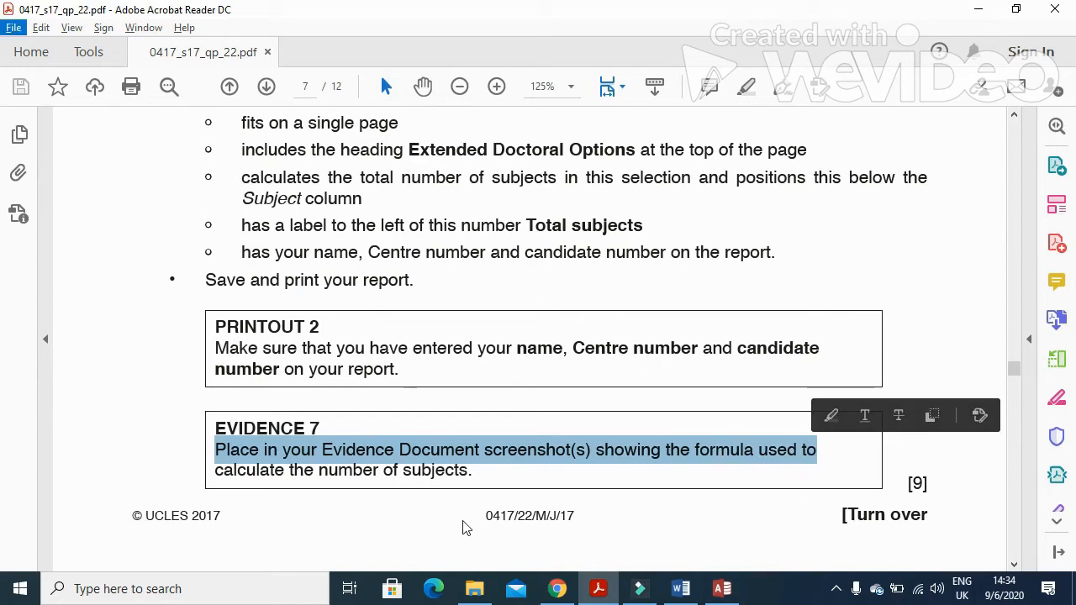
pyautogui.hotkey('alt', 'Tab')
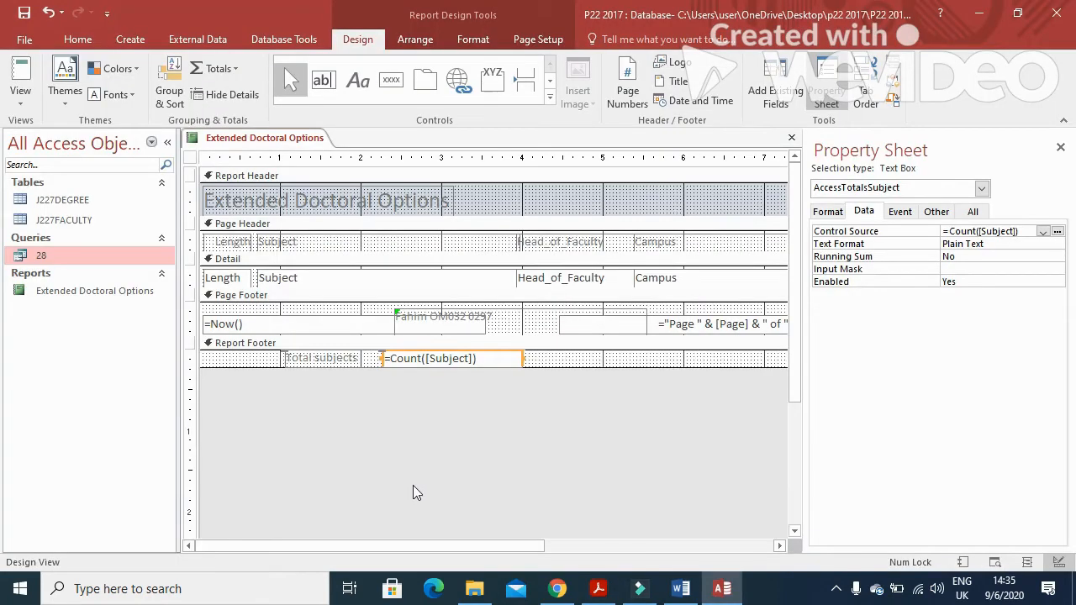
# Paste the report design screenshot into the Word evidence document below Step 28
pyautogui.click(679, 588)
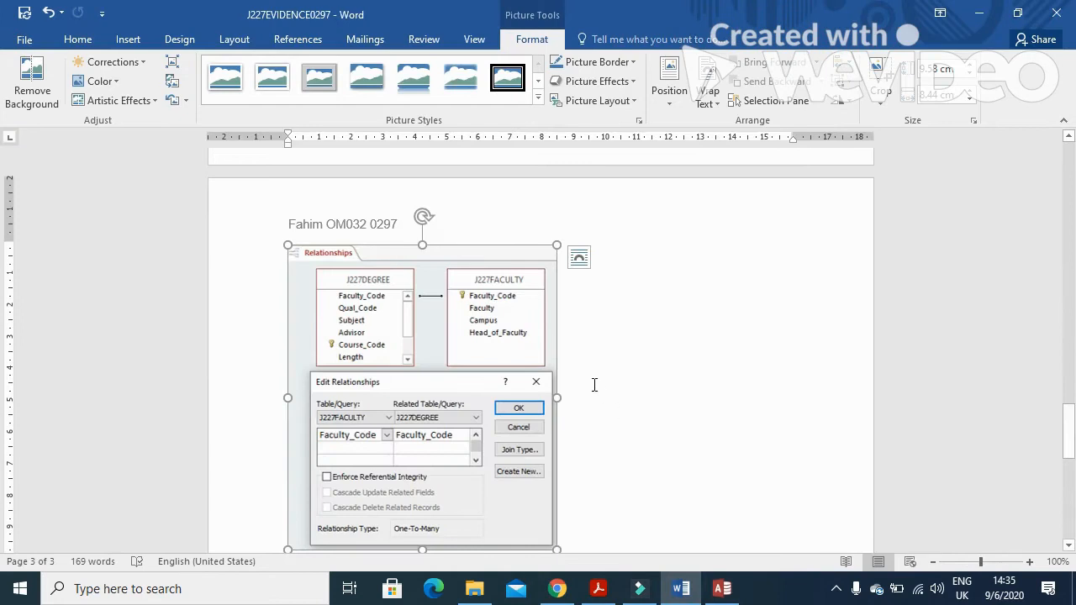
pyautogui.scroll(-5, 603, 437)
pyautogui.click(446, 392)
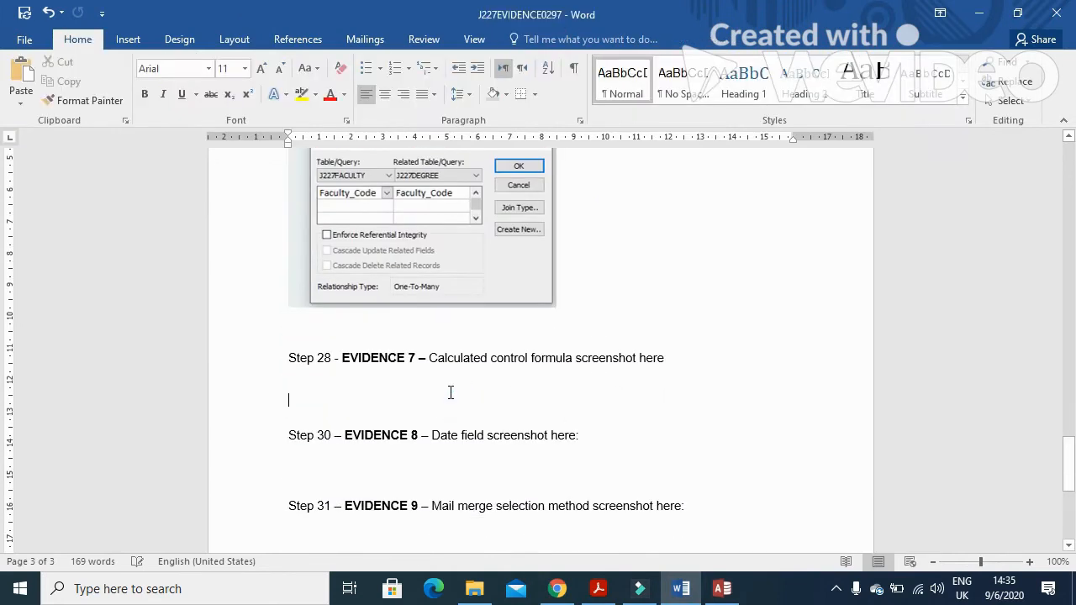
pyautogui.hotkey('ctrl', 'v')
# Crop the screenshot down to the =Count([Subject]) formula strip and enlarge it
pyautogui.click(474, 392)
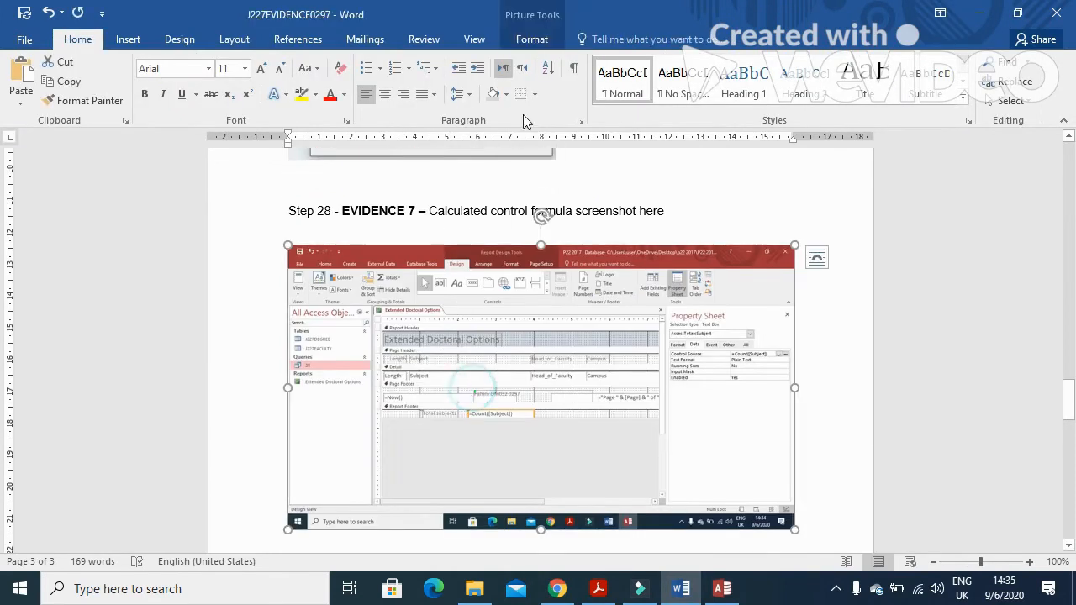
pyautogui.click(532, 39)
pyautogui.click(881, 77)
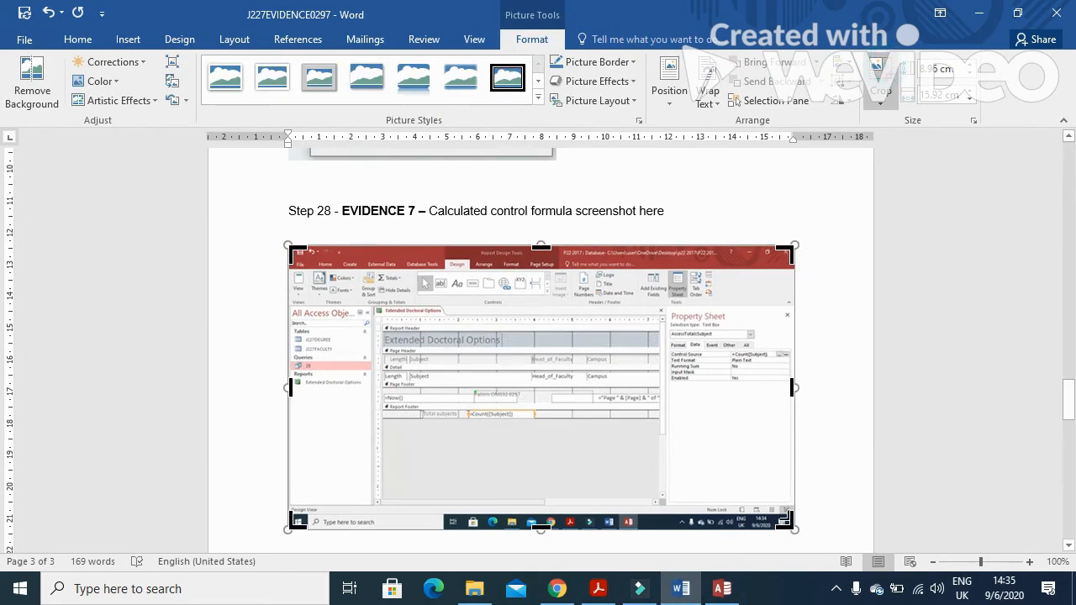
pyautogui.moveTo(787, 522); pyautogui.dragTo(540, 420)
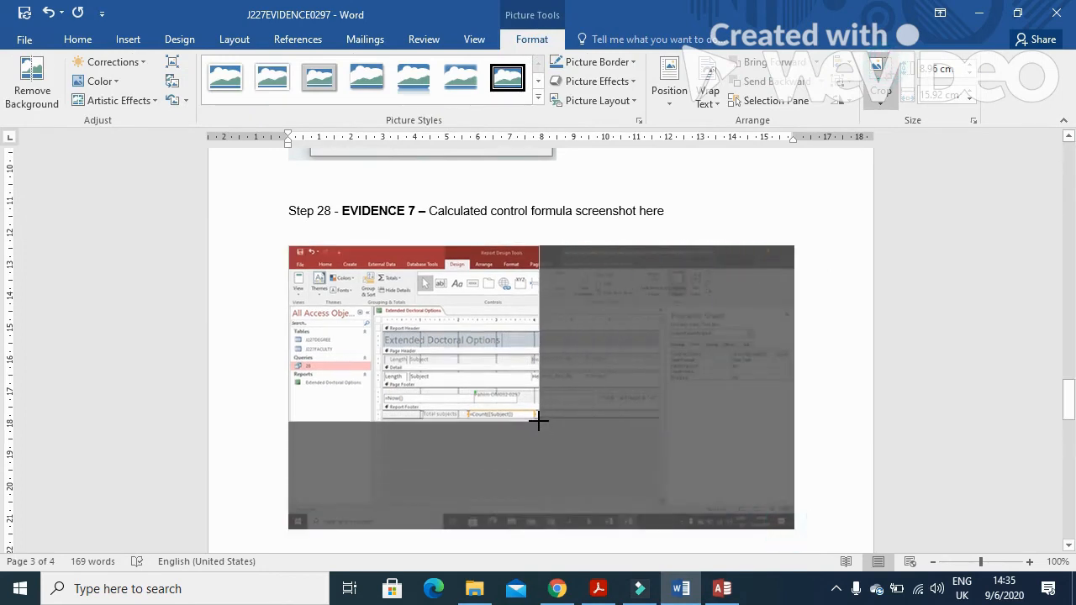
pyautogui.moveTo(299, 253); pyautogui.dragTo(421, 410)
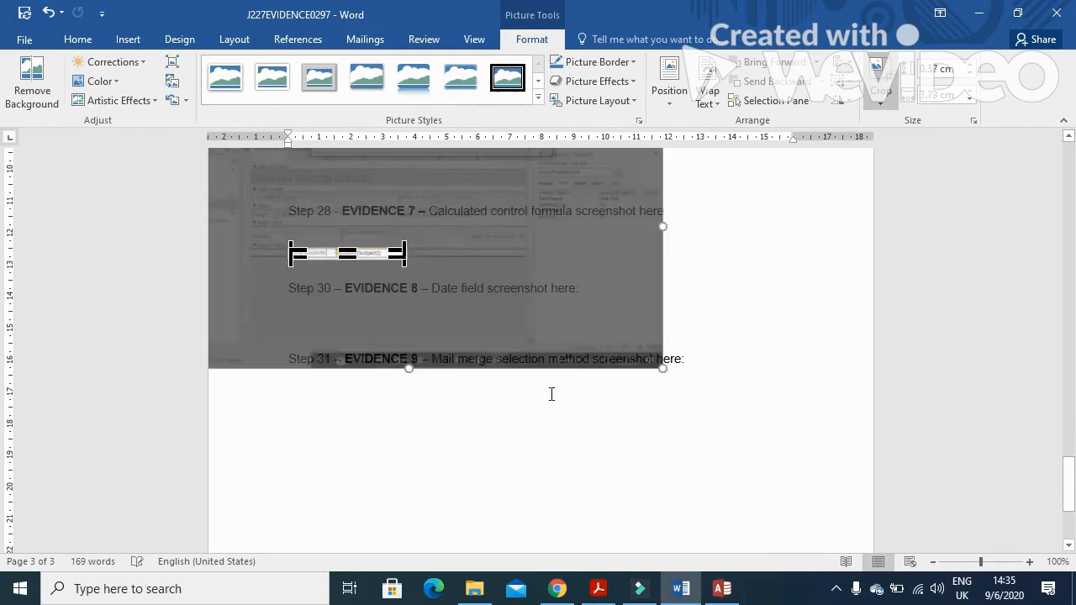
pyautogui.click(771, 284)
pyautogui.click(396, 251)
pyautogui.moveTo(406, 260); pyautogui.dragTo(483, 287)
# Check the 33-subject total in Print Preview, then close the Extended Doctoral Options report
pyautogui.hotkey('alt', 'Tab')
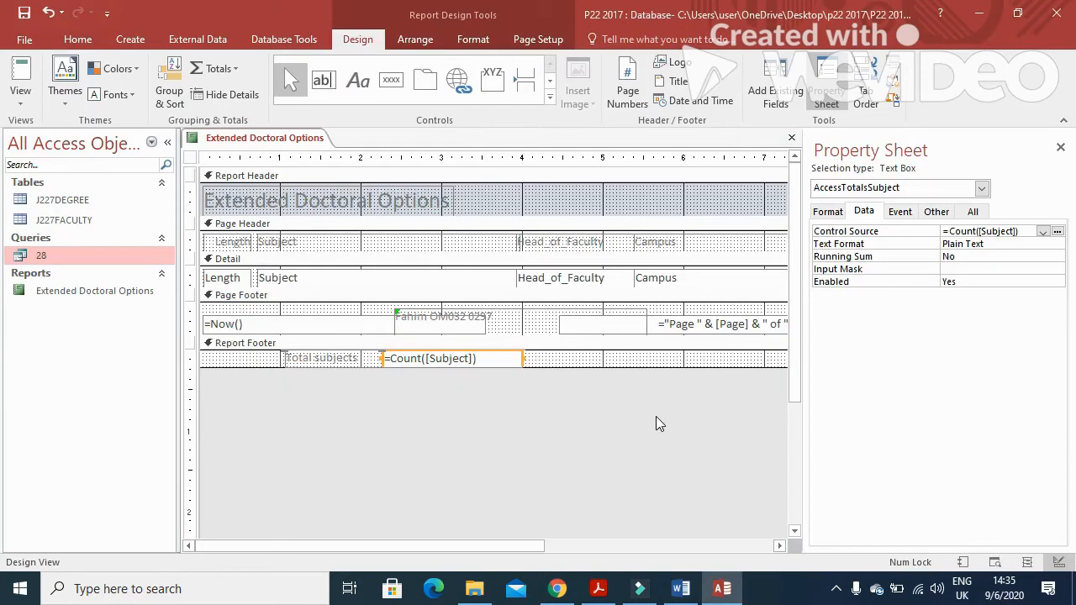
pyautogui.click(20, 94)
pyautogui.click(65, 173)
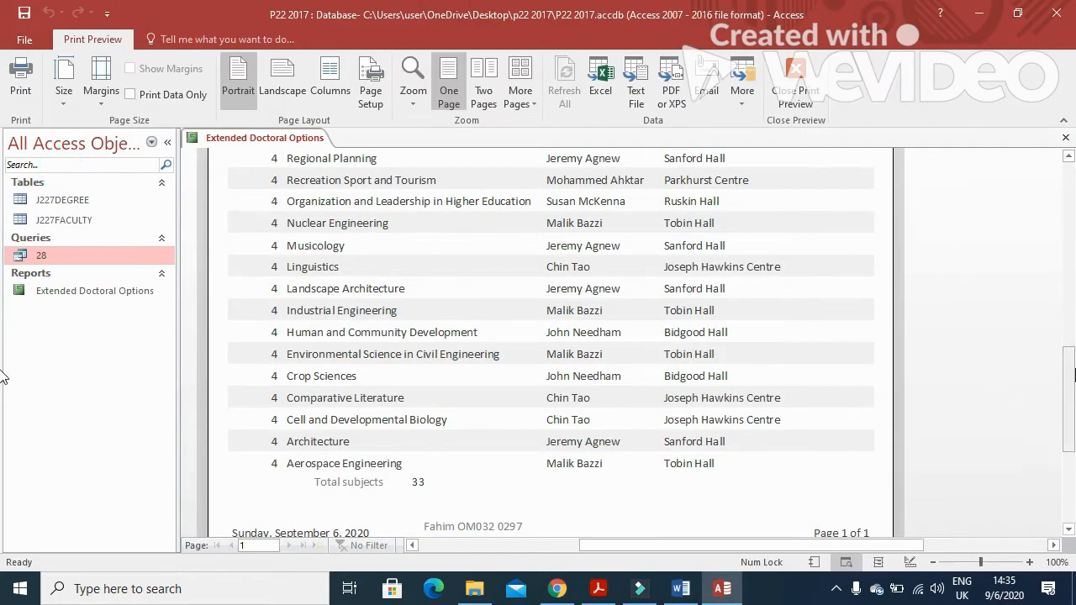
pyautogui.moveTo(1075, 380); pyautogui.dragTo(1075, 402)
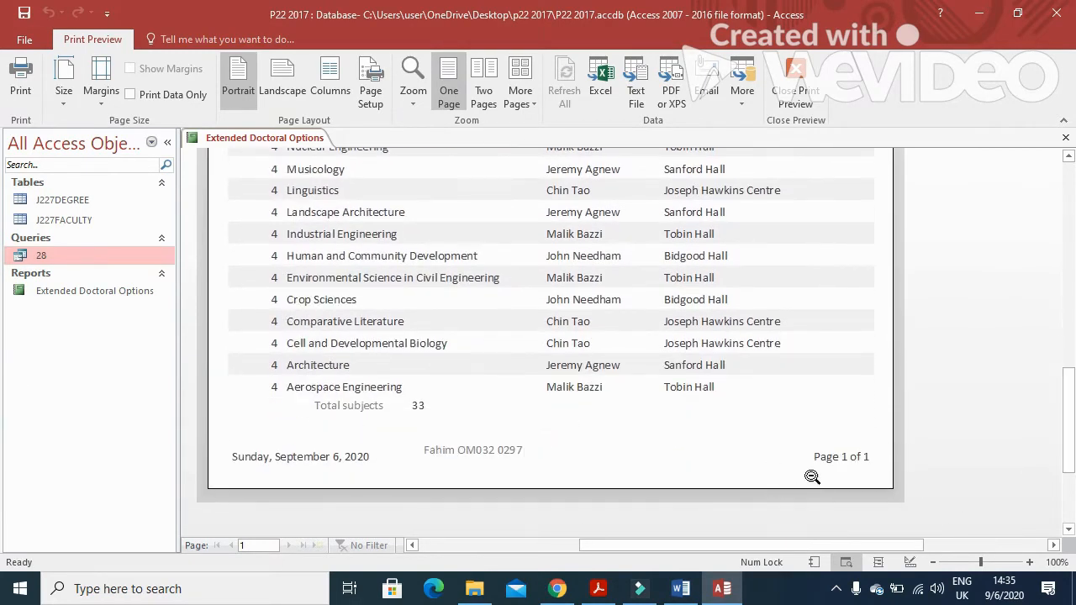
pyautogui.click(1065, 137)
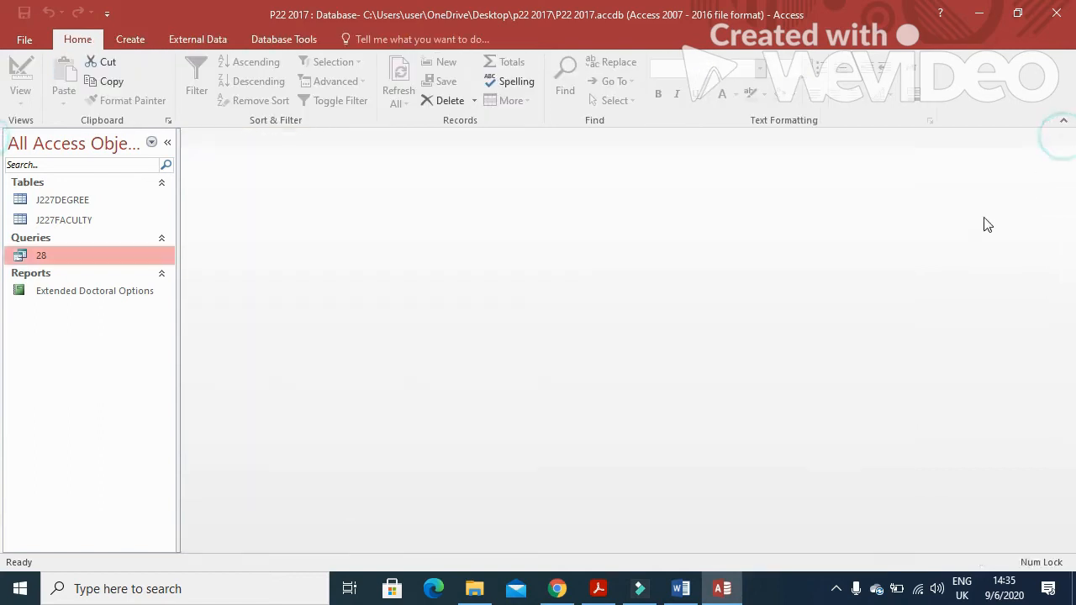
pyautogui.hotkey('alt', 'Tab')
pyautogui.scroll(-3, 395, 336)
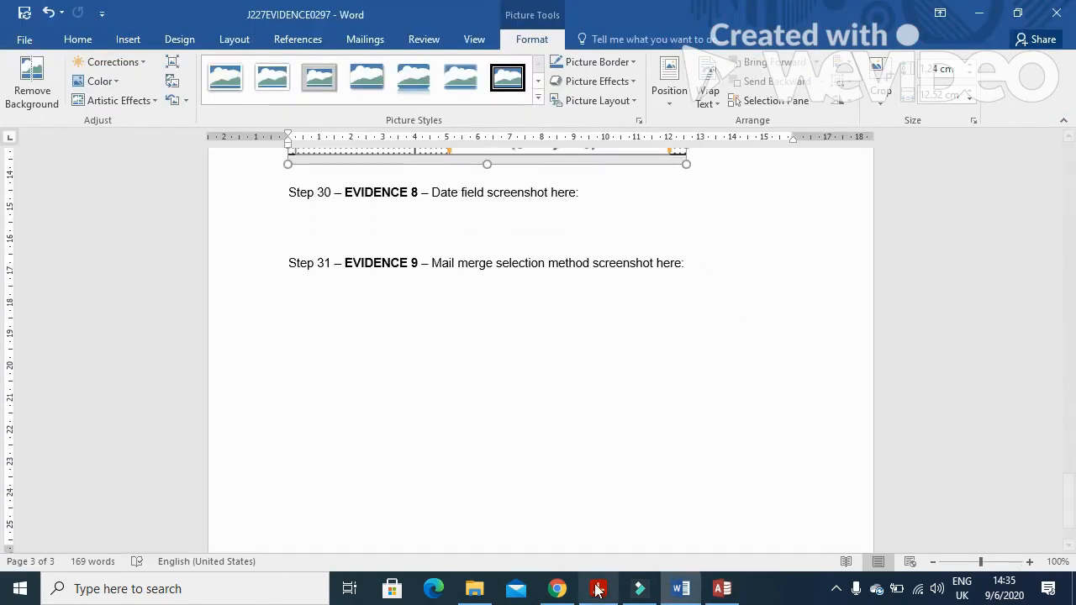
# Read question 29's Selected Tawara Degrees report requirements in the exam paper, then return to Access
pyautogui.click(597, 589)
pyautogui.scroll(-6, 547, 463)
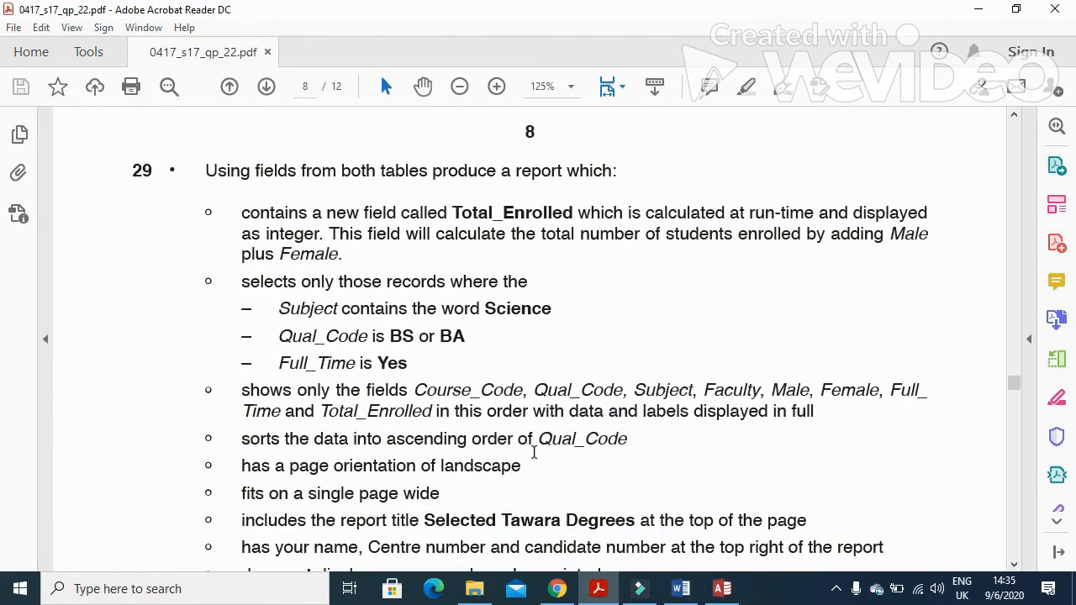
pyautogui.moveTo(204, 174); pyautogui.dragTo(628, 192)
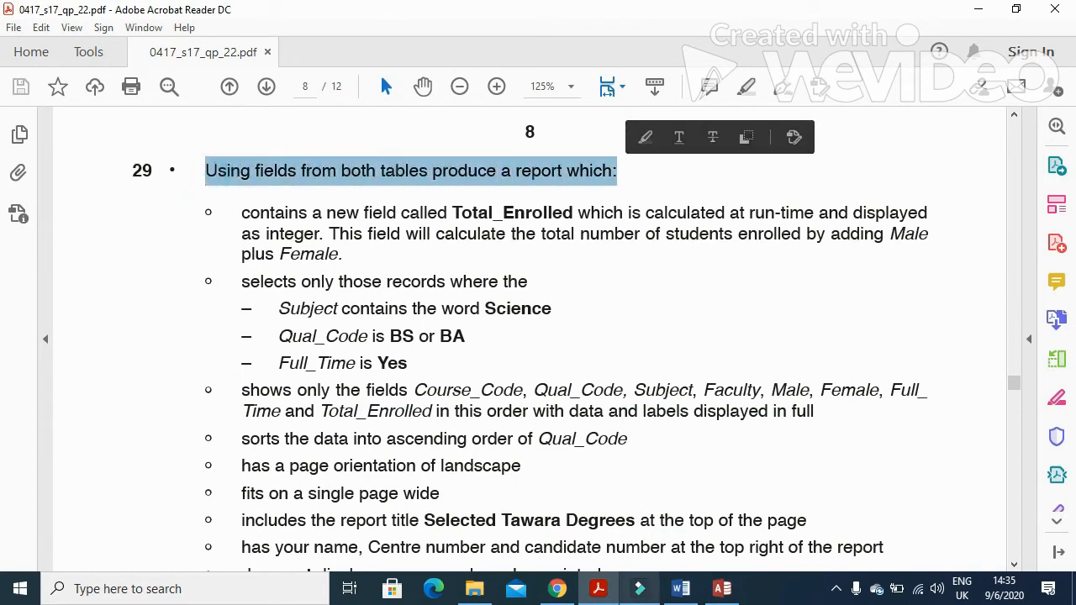
pyautogui.hotkey('alt', 'Tab')
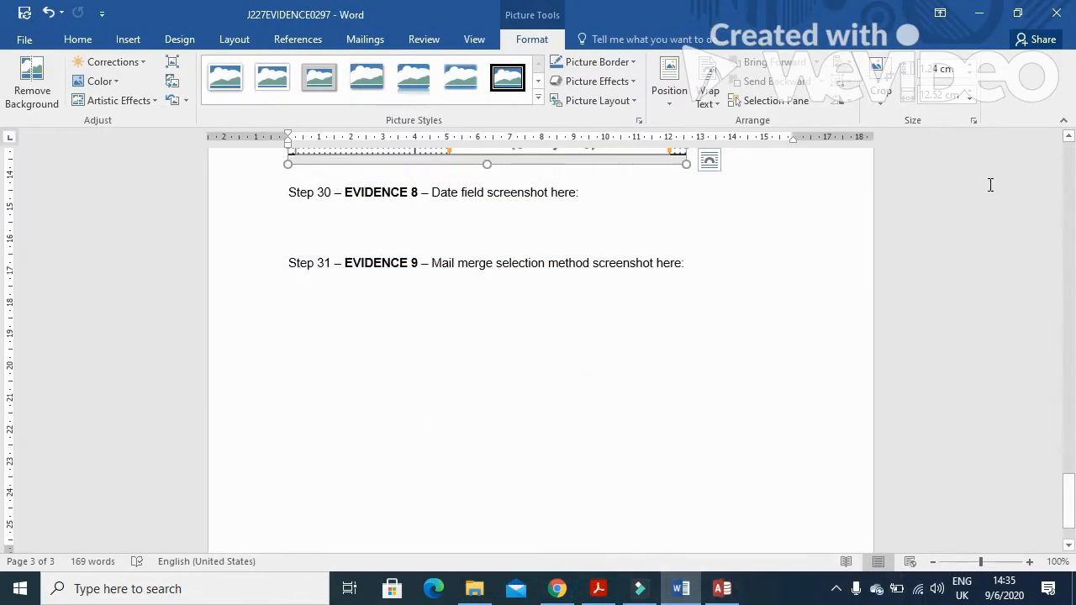
pyautogui.click(722, 589)
# Start a Simple Query Wizard query with all fields from J227DEGREE and J227FACULTY
pyautogui.click(131, 38)
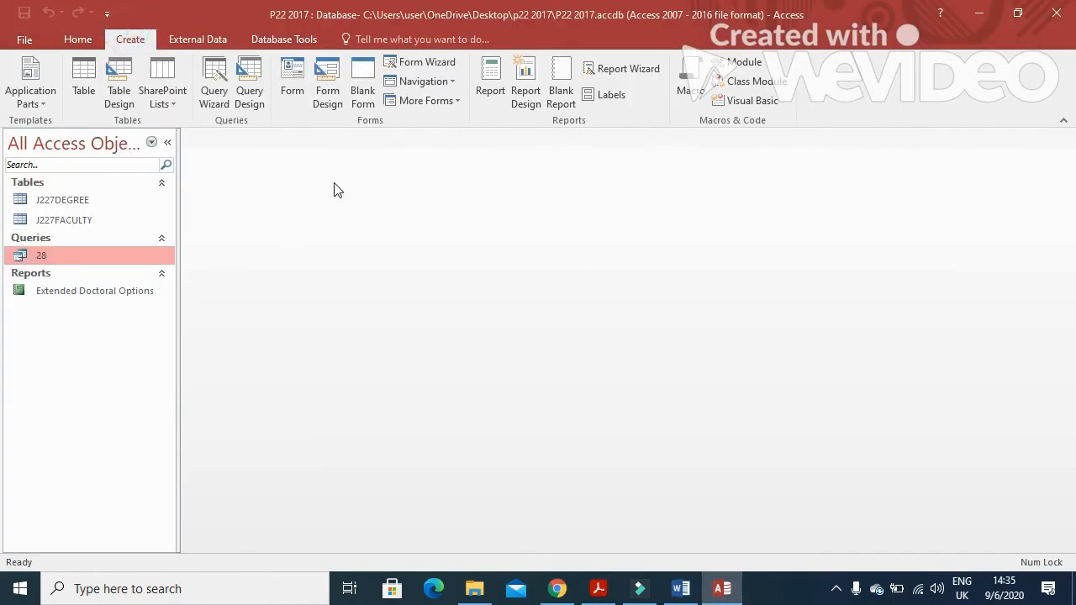
pyautogui.click(205, 74)
pyautogui.click(598, 389)
pyautogui.click(558, 207)
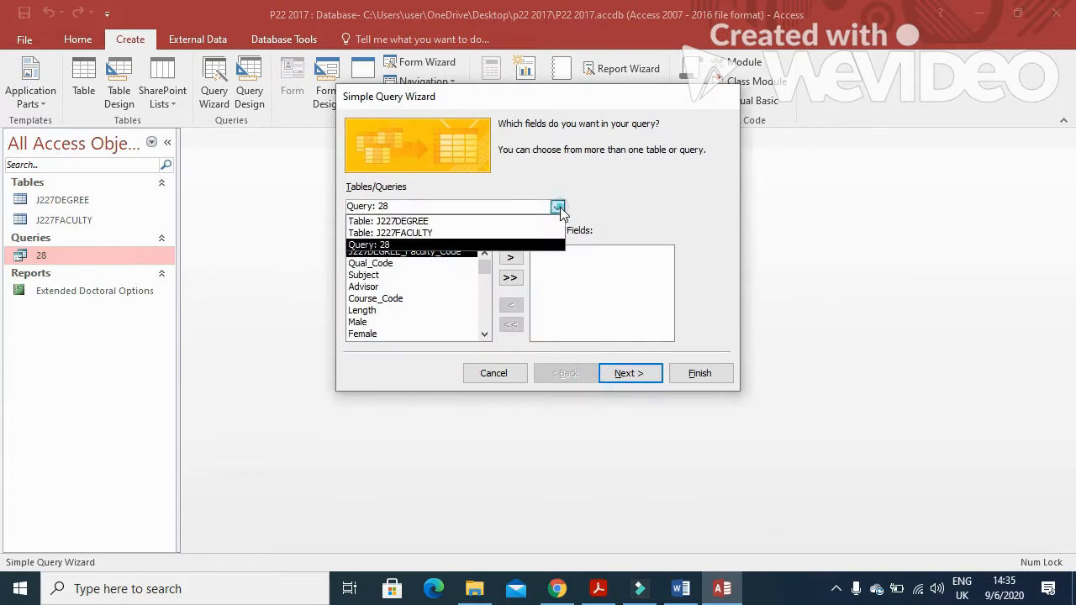
pyautogui.click(448, 221)
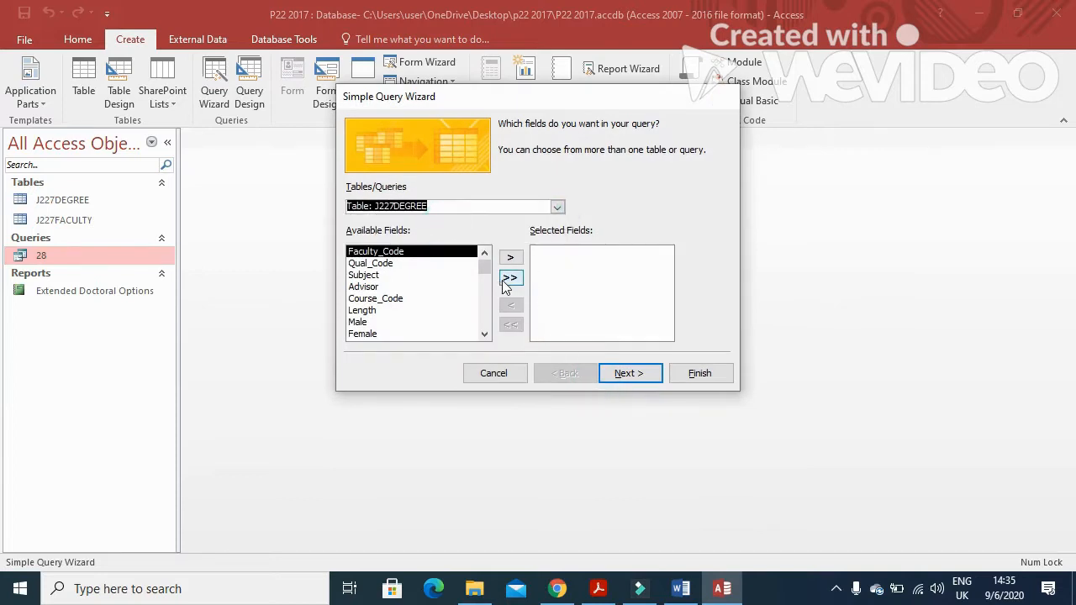
pyautogui.click(510, 277)
pyautogui.click(558, 206)
pyautogui.click(478, 233)
pyautogui.click(509, 277)
# Name the query 29 and finish the wizard, opening it in Design View
pyautogui.click(629, 373)
pyautogui.click(629, 373)
pyautogui.click(547, 283)
pyautogui.moveTo(570, 147); pyautogui.dragTo(430, 132)
pyautogui.write('29')
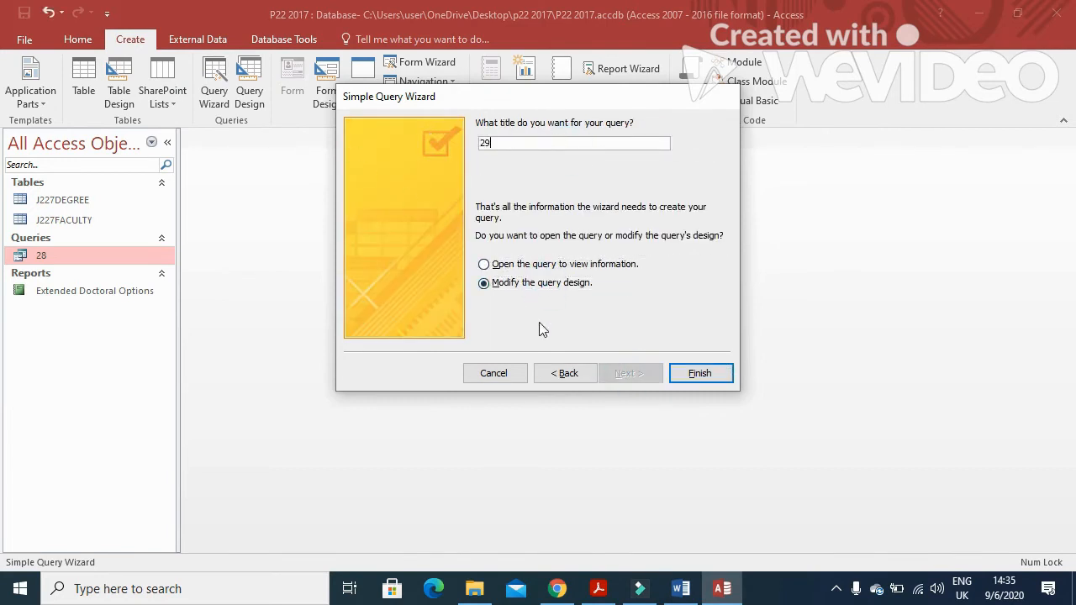
pyautogui.click(698, 373)
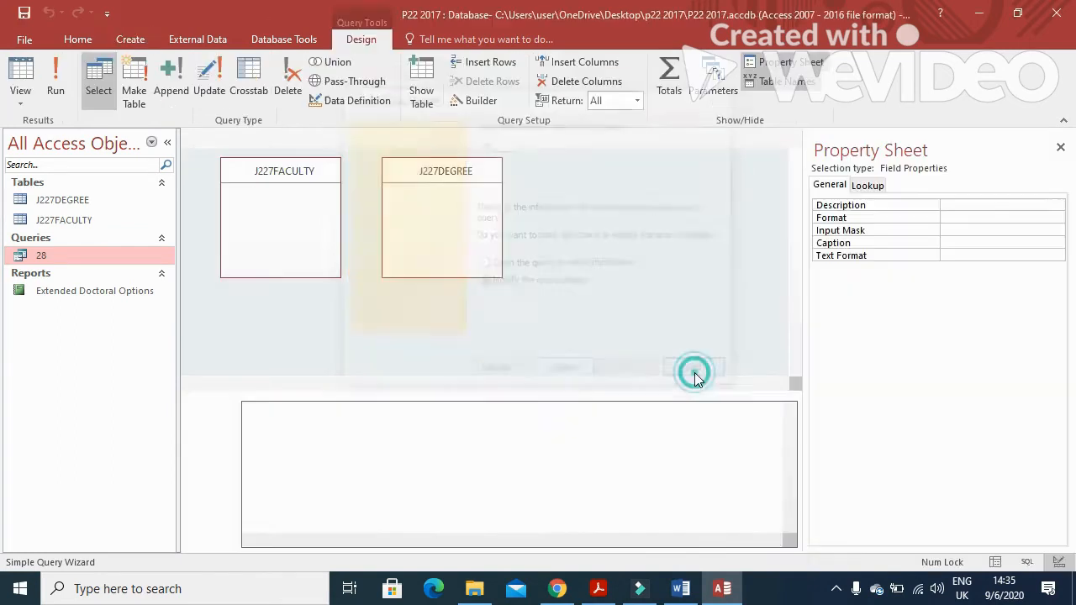
# Check question 29's new-field requirement and select the empty fourth column of the grid
pyautogui.hotkey('alt', 'Tab')
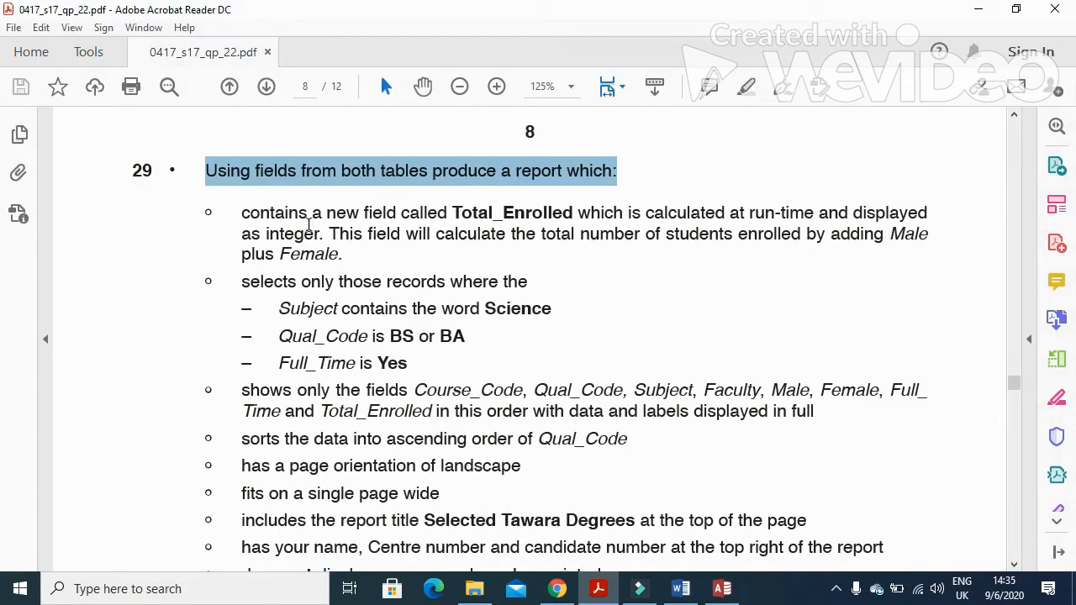
pyautogui.moveTo(241, 213); pyautogui.dragTo(447, 219)
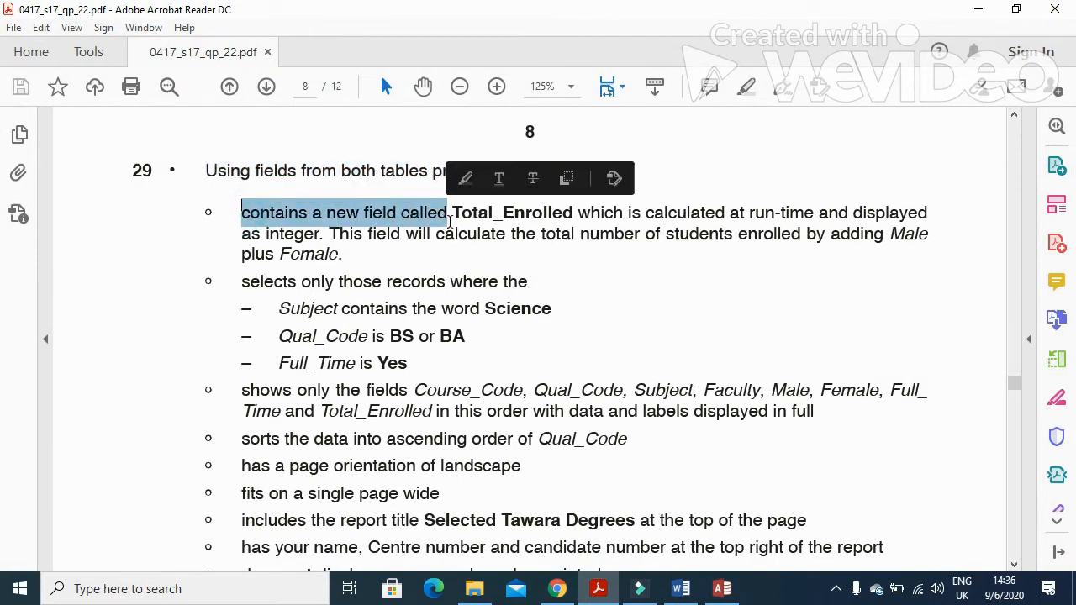
pyautogui.click(722, 586)
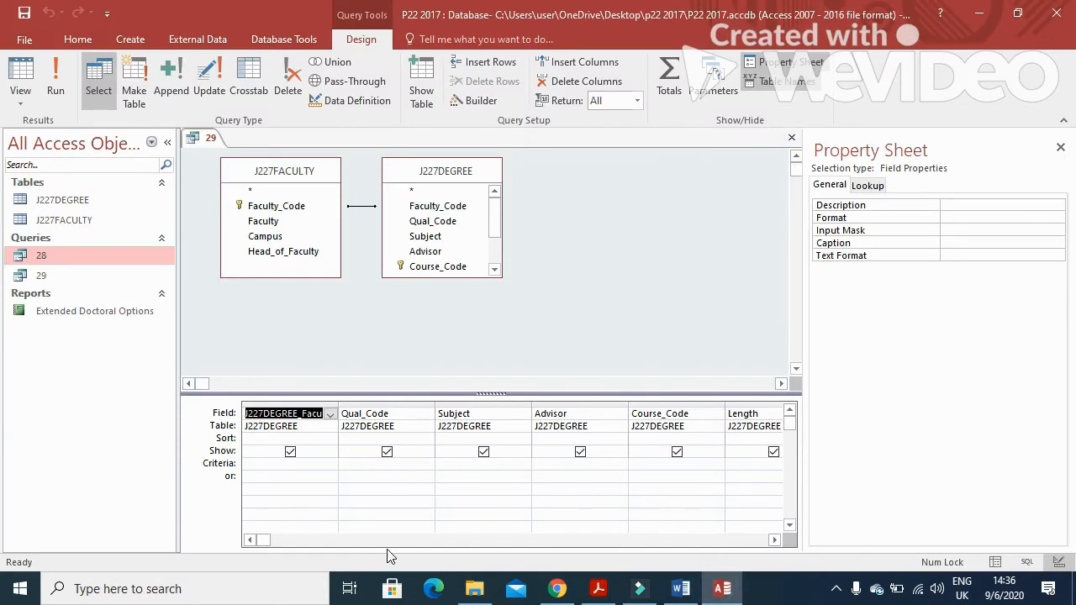
pyautogui.moveTo(261, 540); pyautogui.dragTo(656, 561)
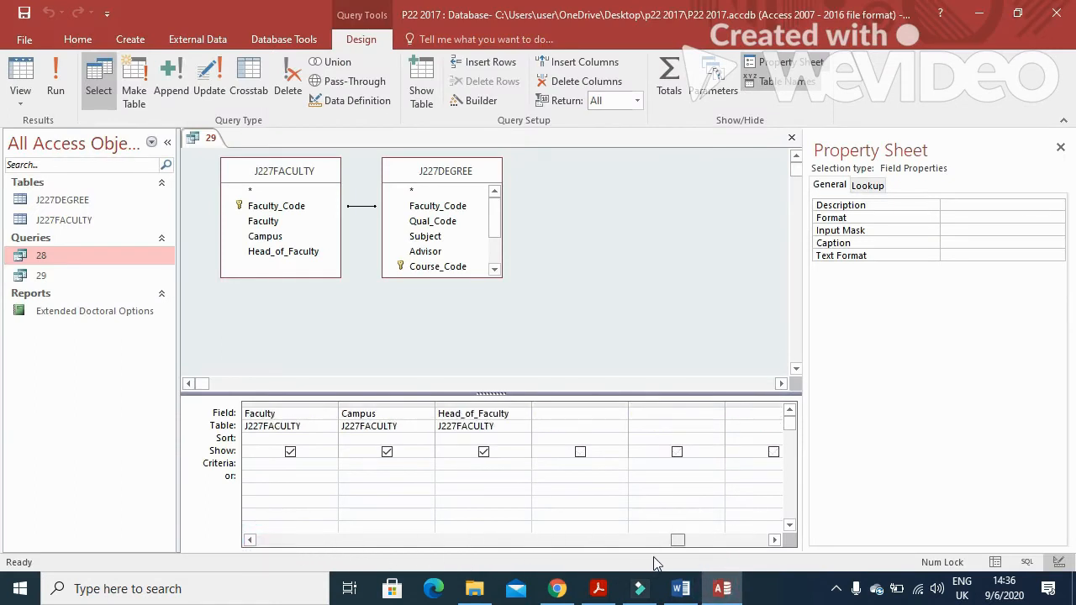
pyautogui.click(567, 414)
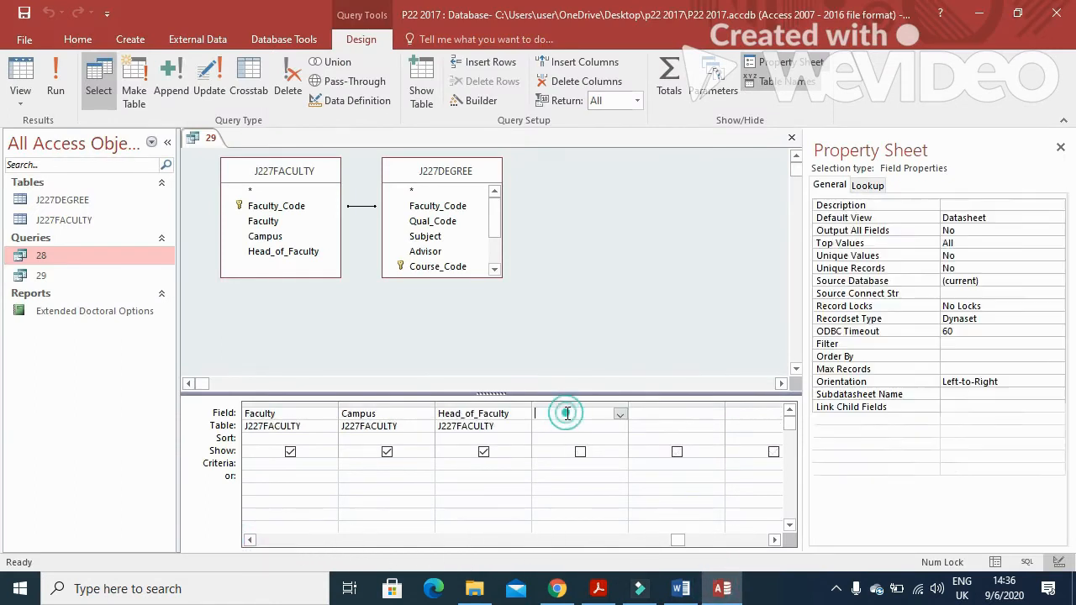
# Review the Total_Enrolled requirements: integer display, calculated as Male plus Female
pyautogui.hotkey('alt', 'Tab')
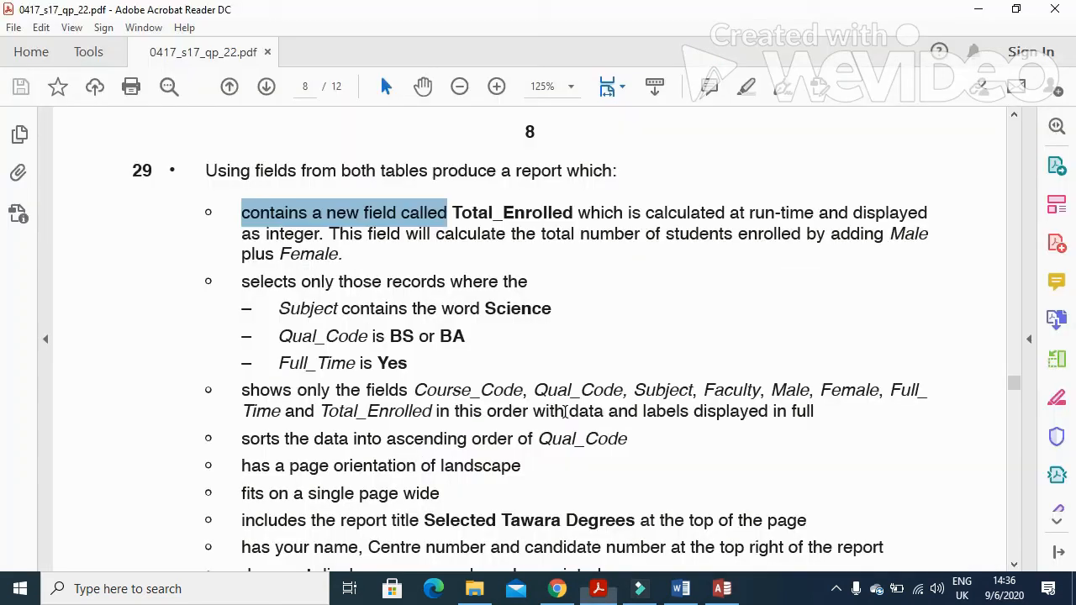
pyautogui.click(451, 212)
pyautogui.moveTo(451, 212)
pyautogui.mouseDown()
pyautogui.moveTo(568, 214)
pyautogui.moveTo(574, 235)
pyautogui.moveTo(573, 216)
pyautogui.moveTo(887, 222)
pyautogui.mouseUp()
pyautogui.moveTo(244, 236); pyautogui.dragTo(910, 252)
pyautogui.click(339, 241)
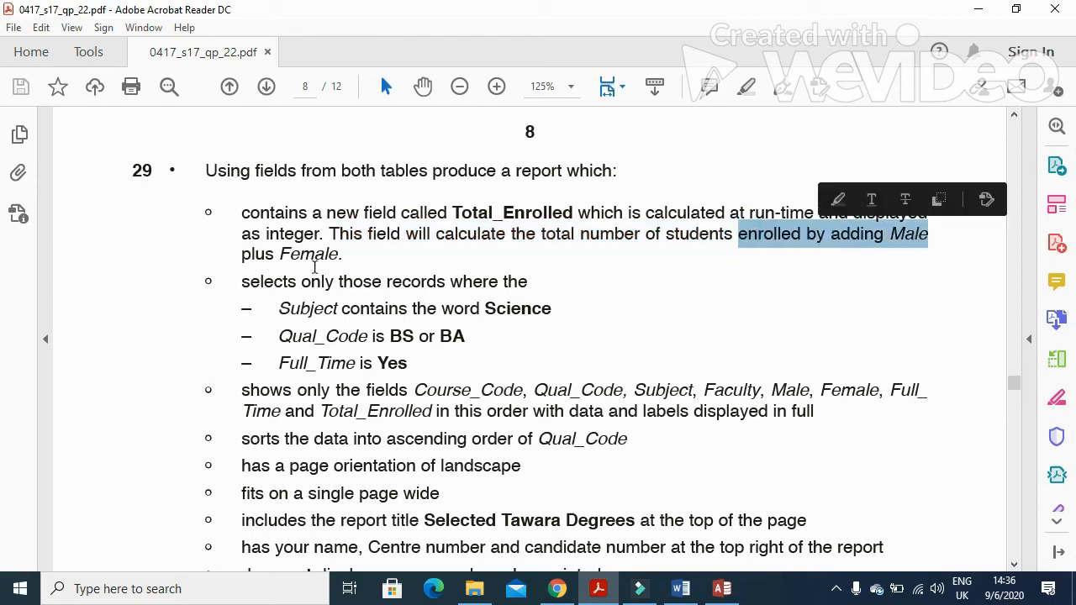
pyautogui.moveTo(290, 256); pyautogui.dragTo(368, 262)
pyautogui.hotkey('alt', 'Tab')
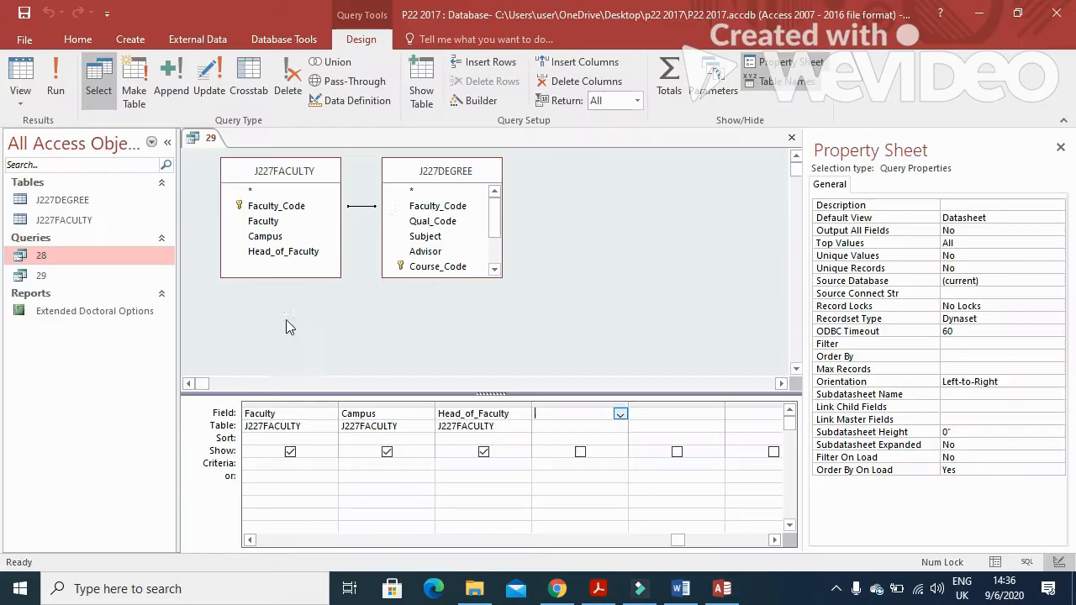
# Build the calculated field Total_Enrolled as [Male]+[Female] with the Expression Builder
pyautogui.click(473, 101)
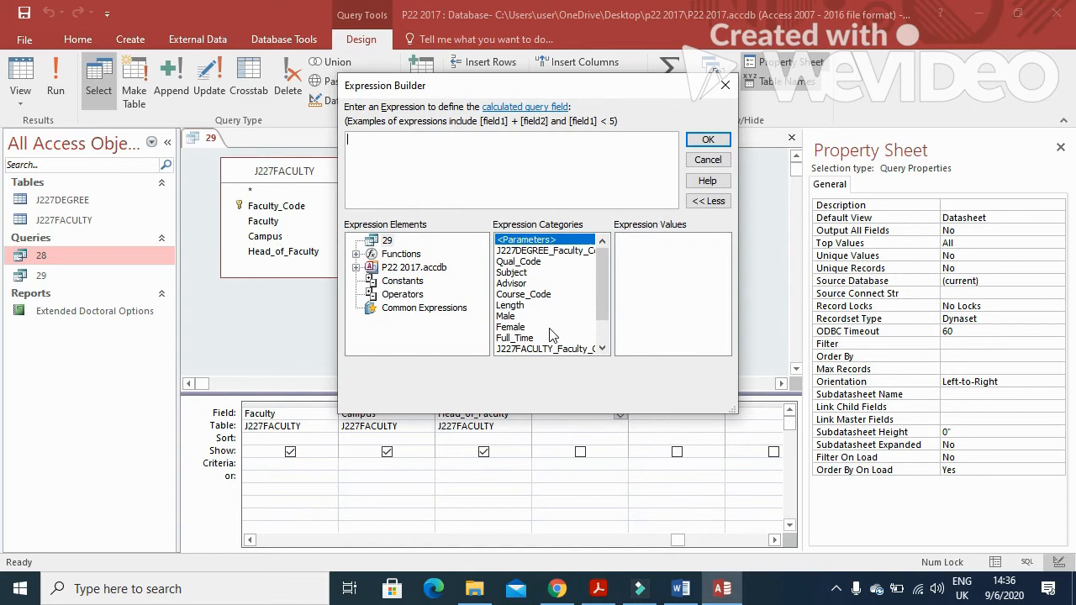
pyautogui.doubleClick(526, 317)
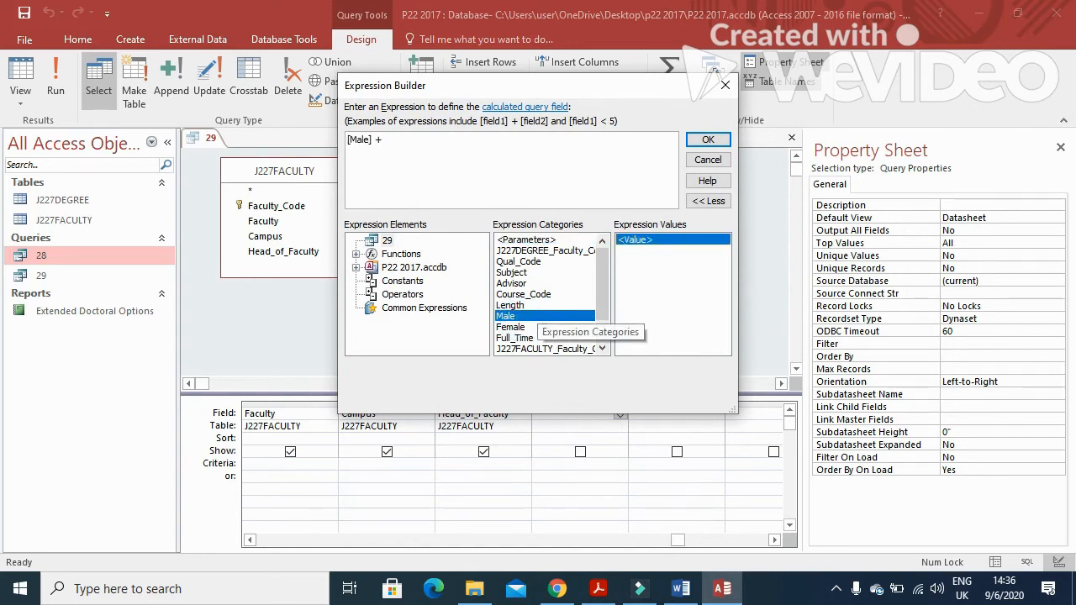
pyautogui.doubleClick(510, 327)
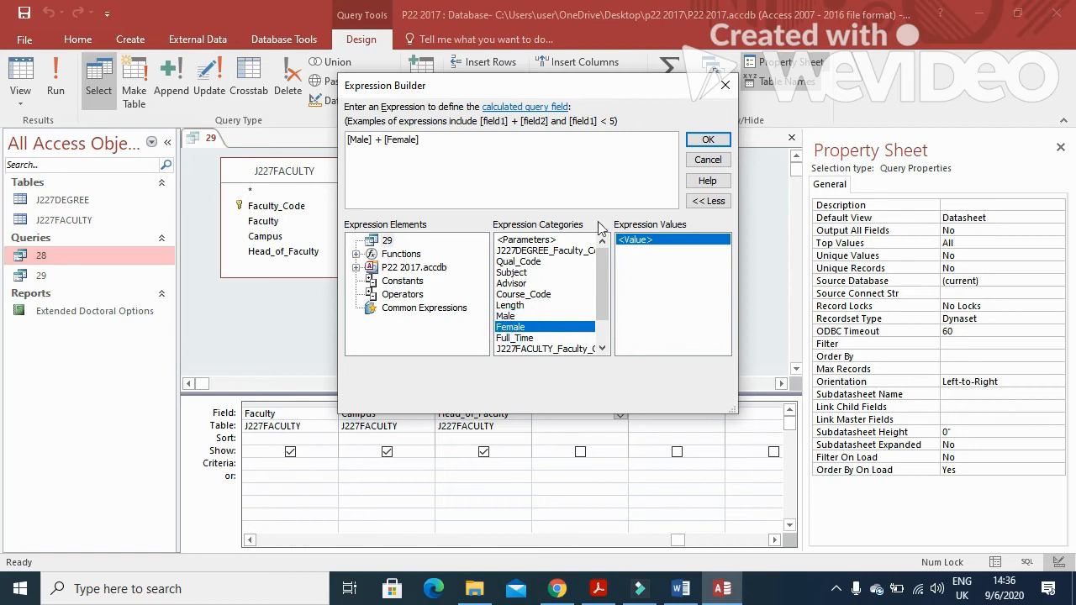
pyautogui.click(709, 140)
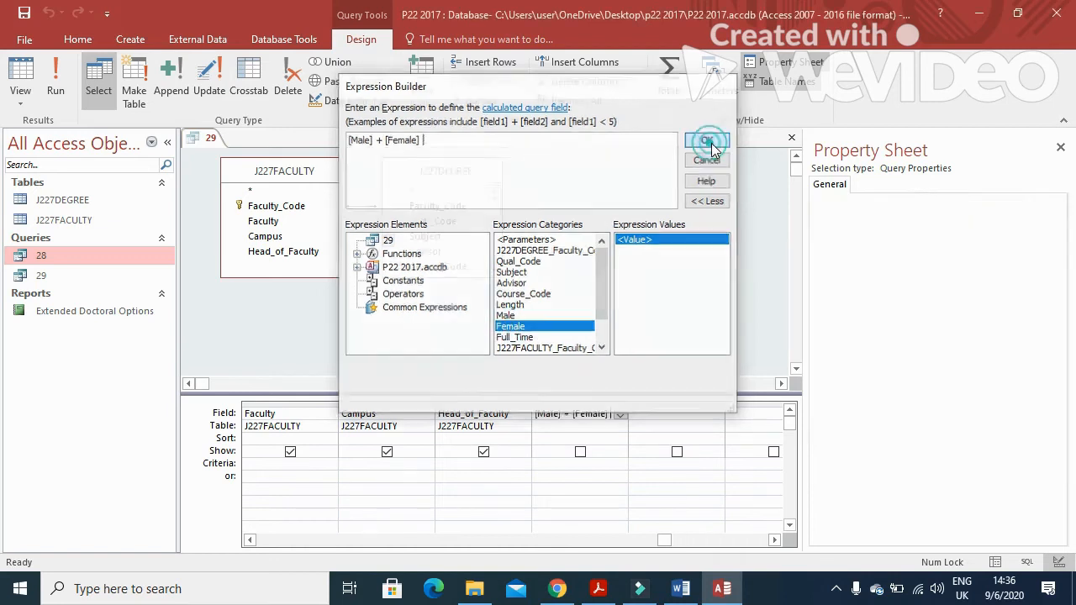
pyautogui.doubleClick(542, 414)
pyautogui.write('Total_Enrolled: [M')
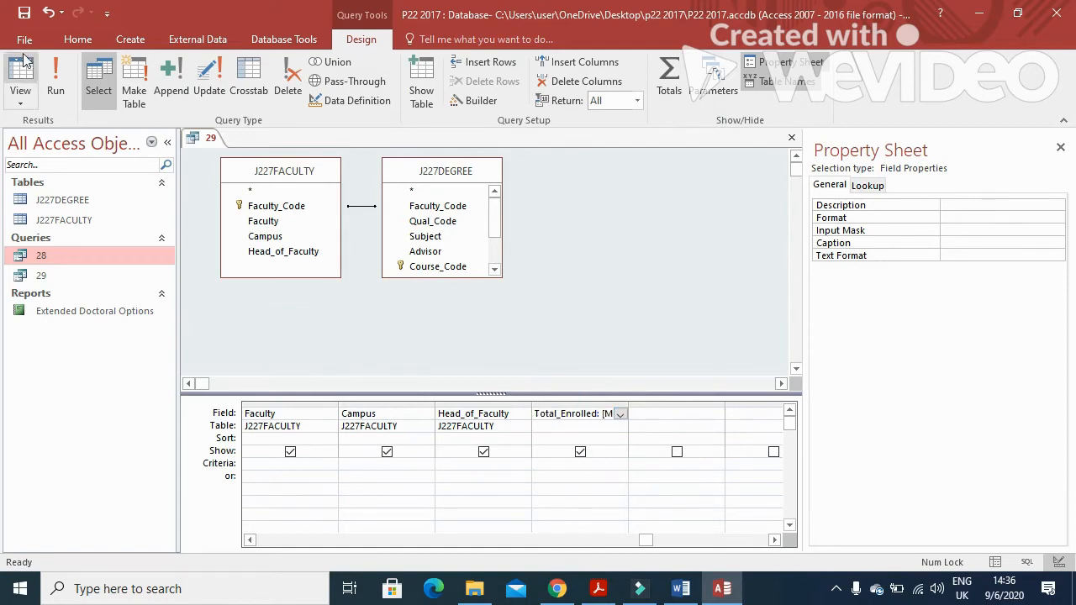
# Run query 29 to check the Total_Enrolled values across 458 records
pyautogui.click(56, 80)
pyautogui.moveTo(559, 545); pyautogui.dragTo(795, 567)
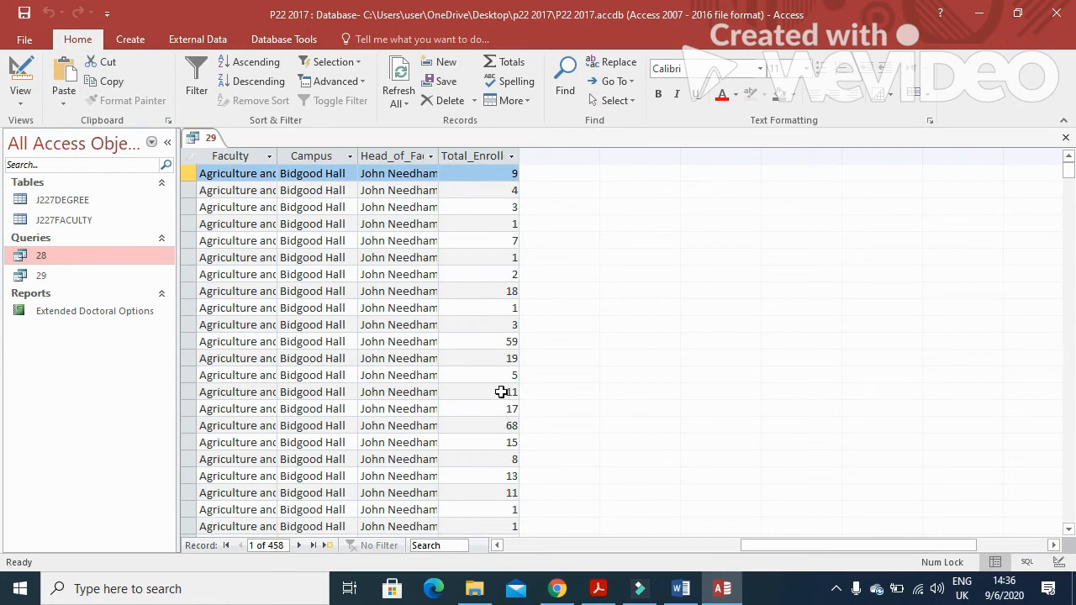
pyautogui.click(599, 589)
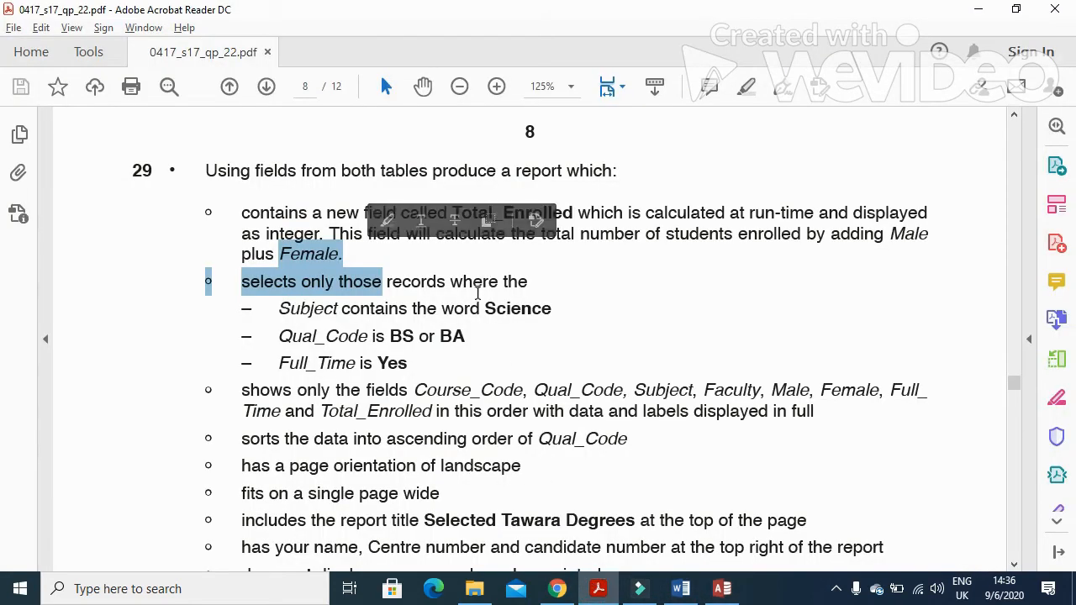
# Review question 29's selection criteria, including Subject contains Science, then return to Access
pyautogui.scroll(-1, 478, 291)
pyautogui.click(343, 270)
pyautogui.moveTo(241, 243); pyautogui.dragTo(531, 244)
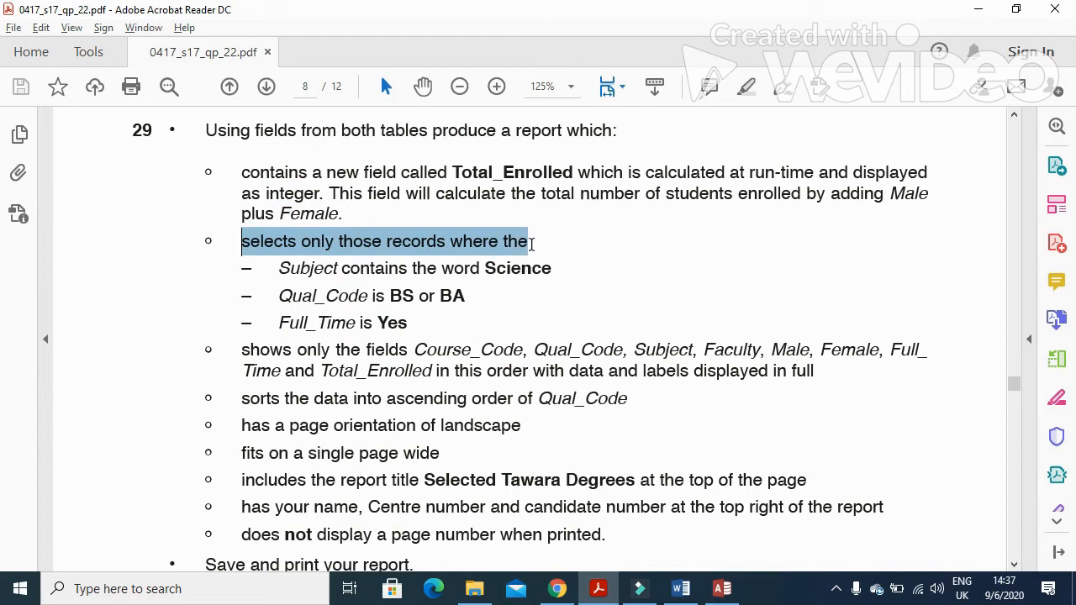
pyautogui.moveTo(280, 269); pyautogui.dragTo(366, 271)
pyautogui.click(395, 278)
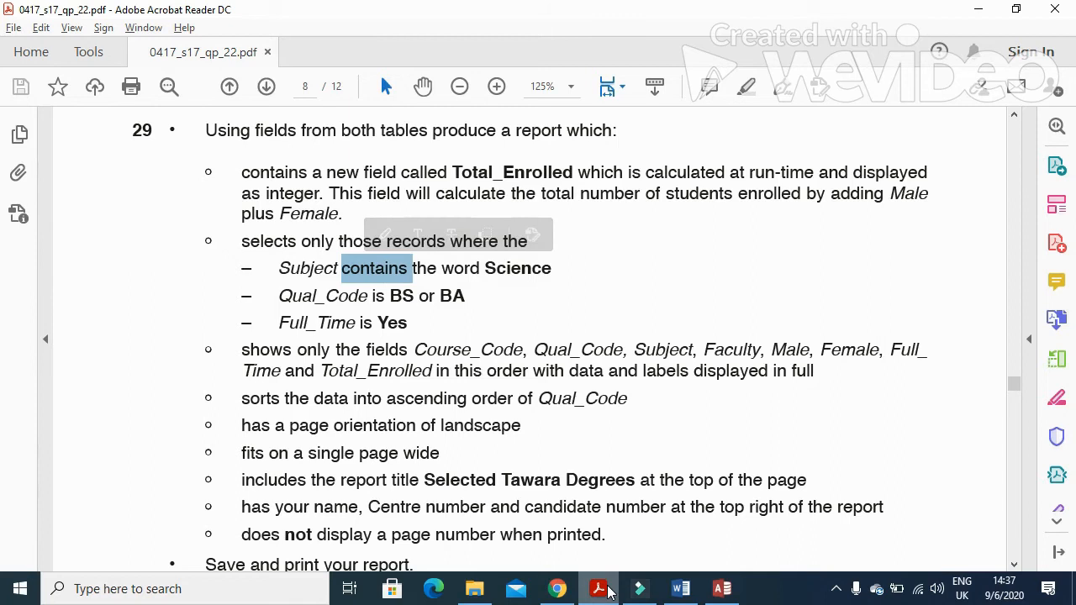
pyautogui.moveTo(609, 593)
pyautogui.moveTo(552, 268); pyautogui.dragTo(488, 269)
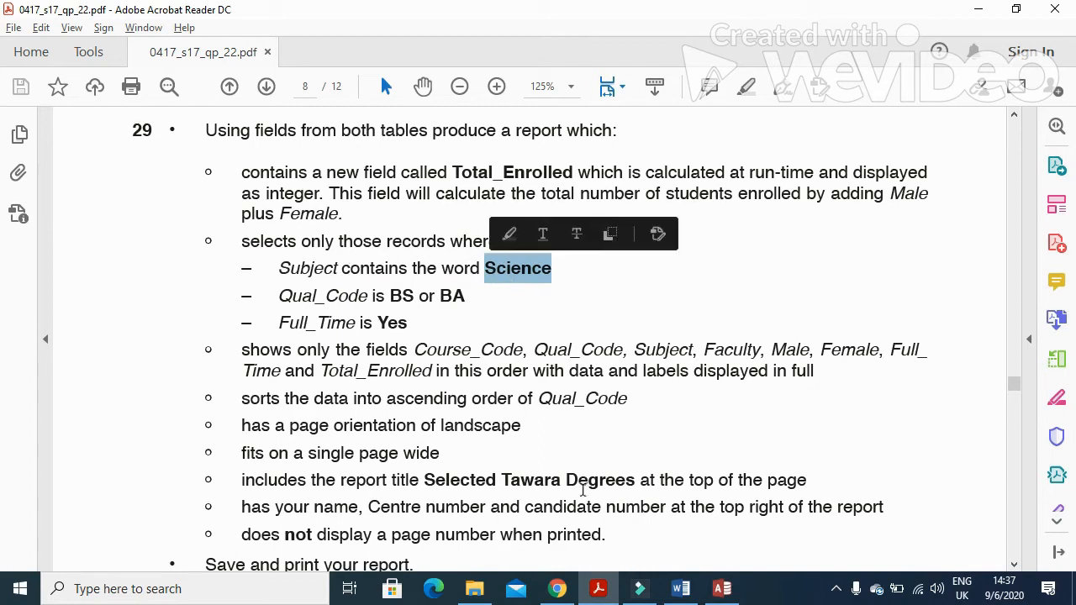
pyautogui.click(598, 589)
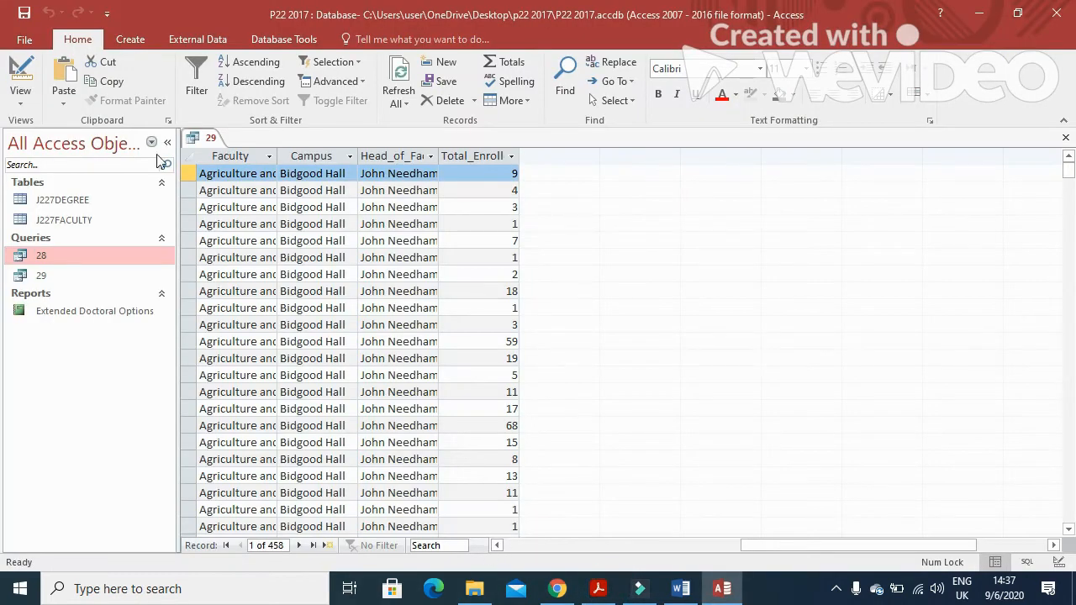
# In Design View, give the Subject field the criterion *Science*
pyautogui.click(20, 74)
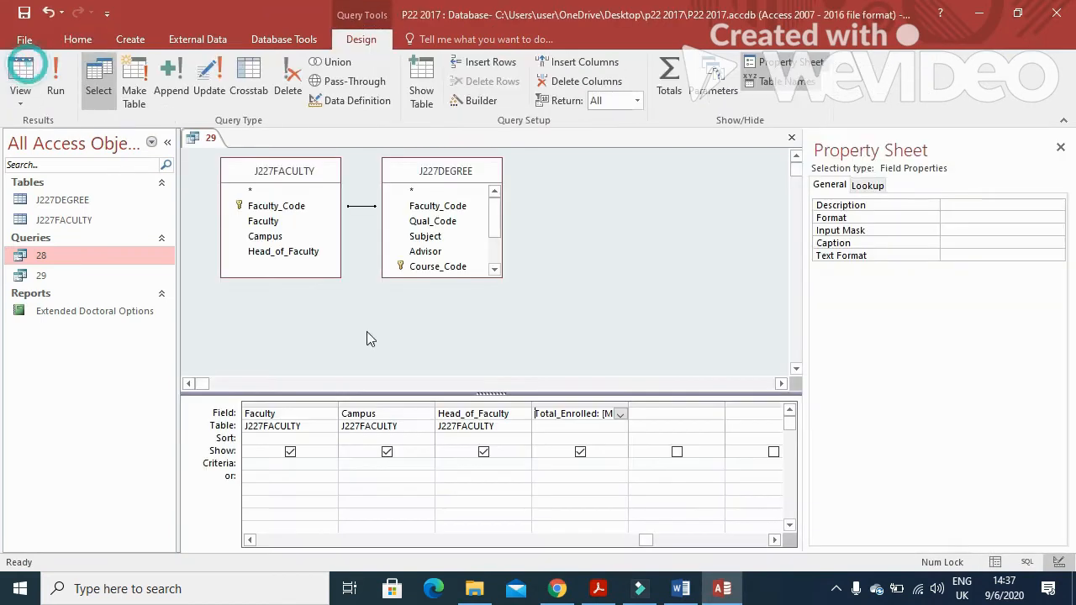
pyautogui.click(249, 541)
pyautogui.click(250, 541)
pyautogui.click(250, 541)
pyautogui.click(249, 540)
pyautogui.click(250, 540)
pyautogui.click(359, 465)
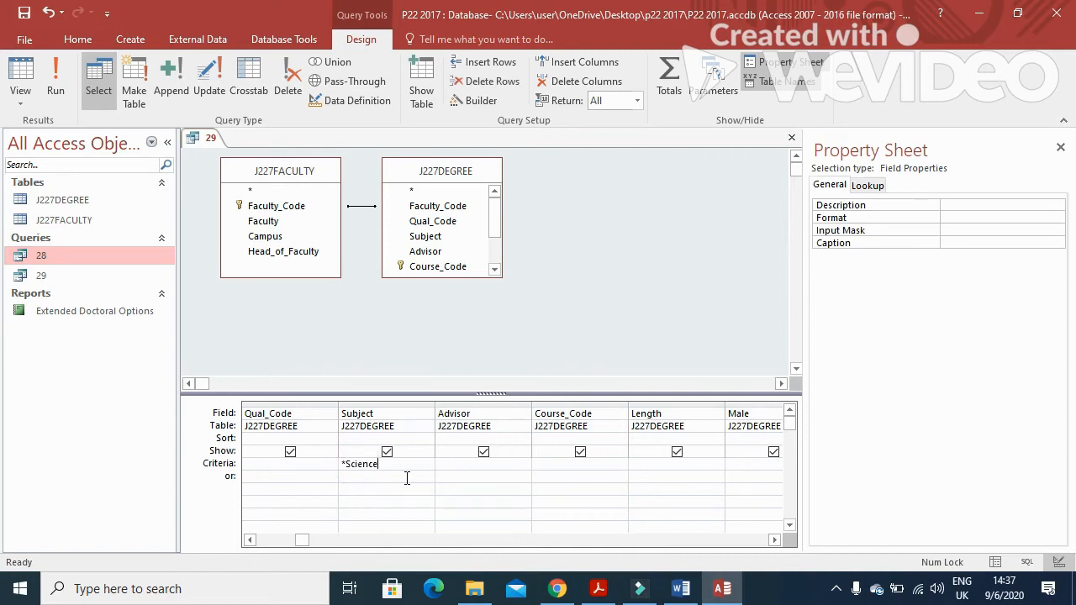
pyautogui.hotkey('alt', 'Tab')
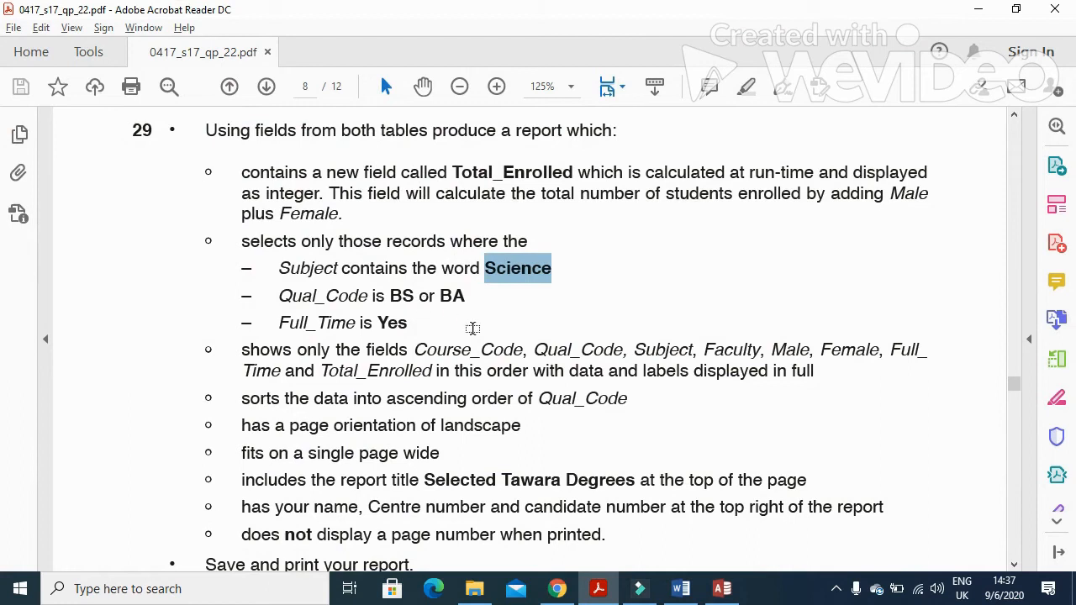
pyautogui.hotkey('alt', 'Tab')
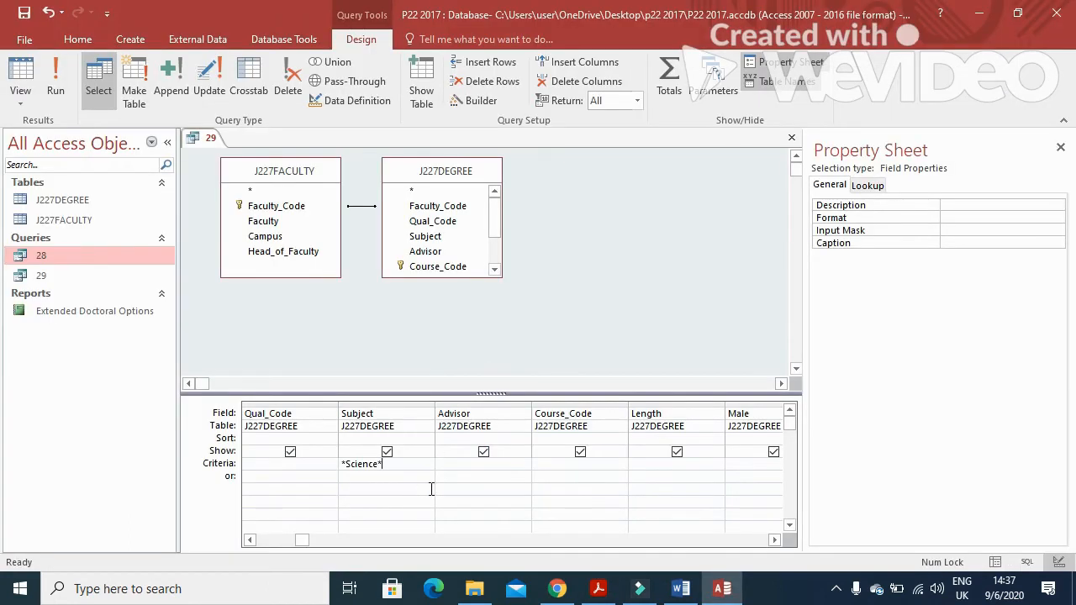
# Set the Qual_Code criterion to BA OR BS
pyautogui.click(300, 467)
pyautogui.press('capslock')
pyautogui.write('BA OR BS')
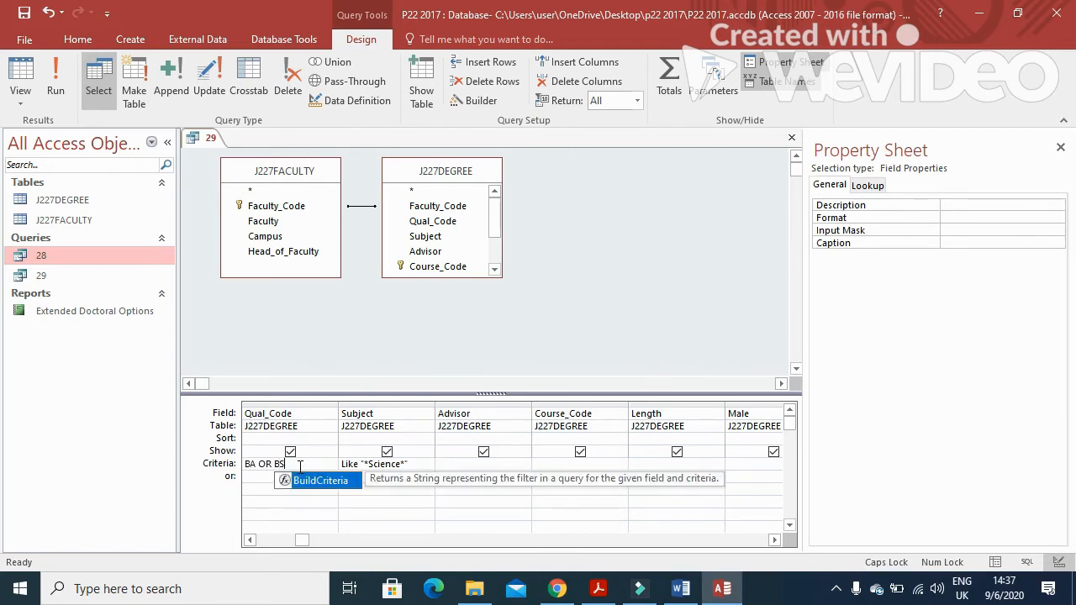
pyautogui.hotkey('alt', 'Tab')
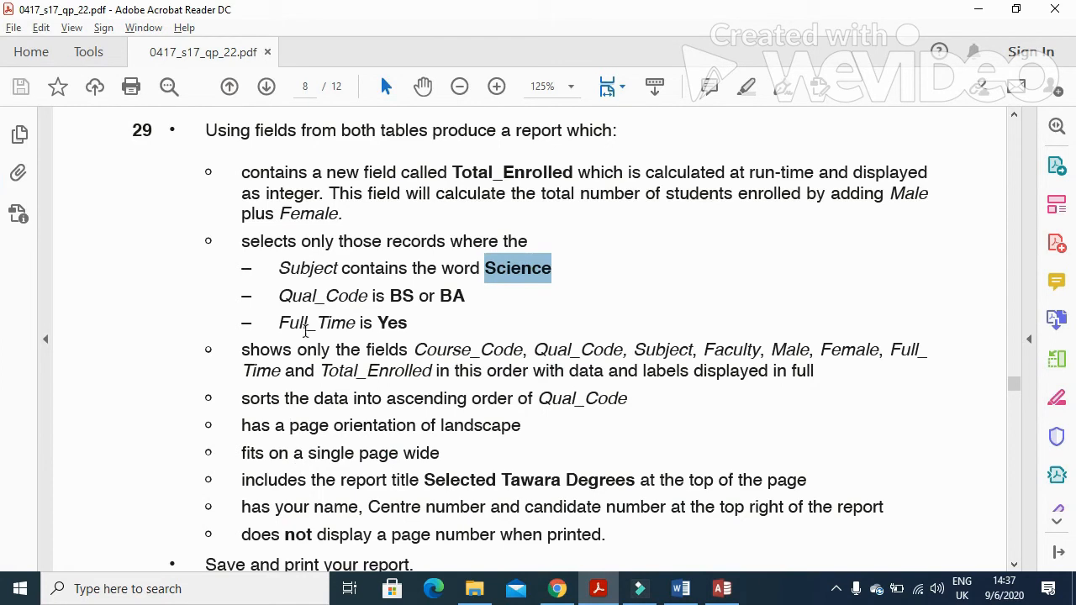
pyautogui.hotkey('alt', 'Tab')
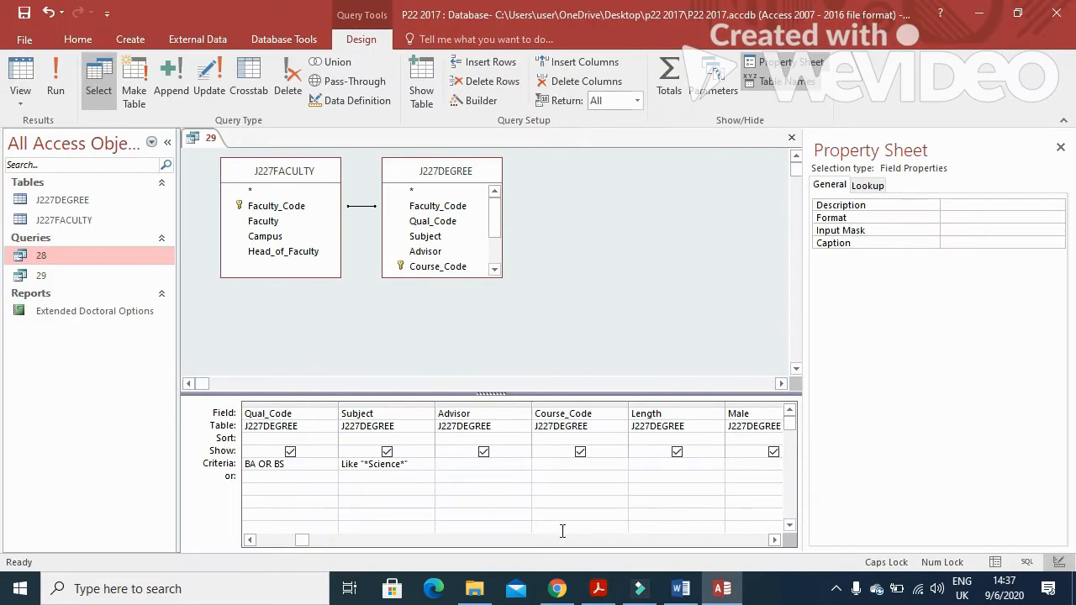
# Set the Full_Time criterion to YES and run the filtered query
pyautogui.click(774, 540)
pyautogui.click(774, 540)
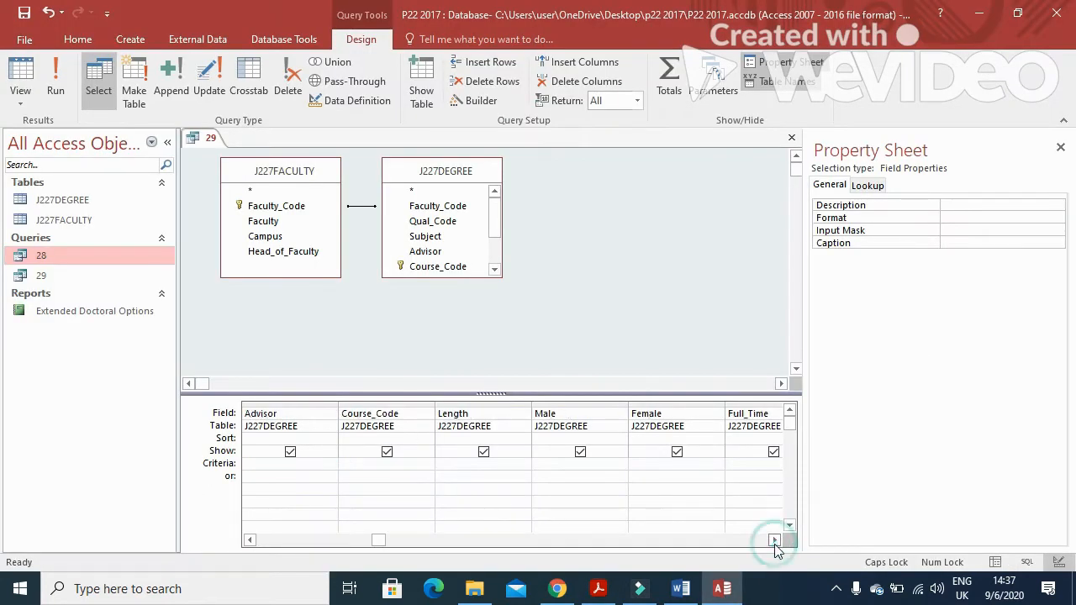
pyautogui.click(739, 465)
pyautogui.write('YES')
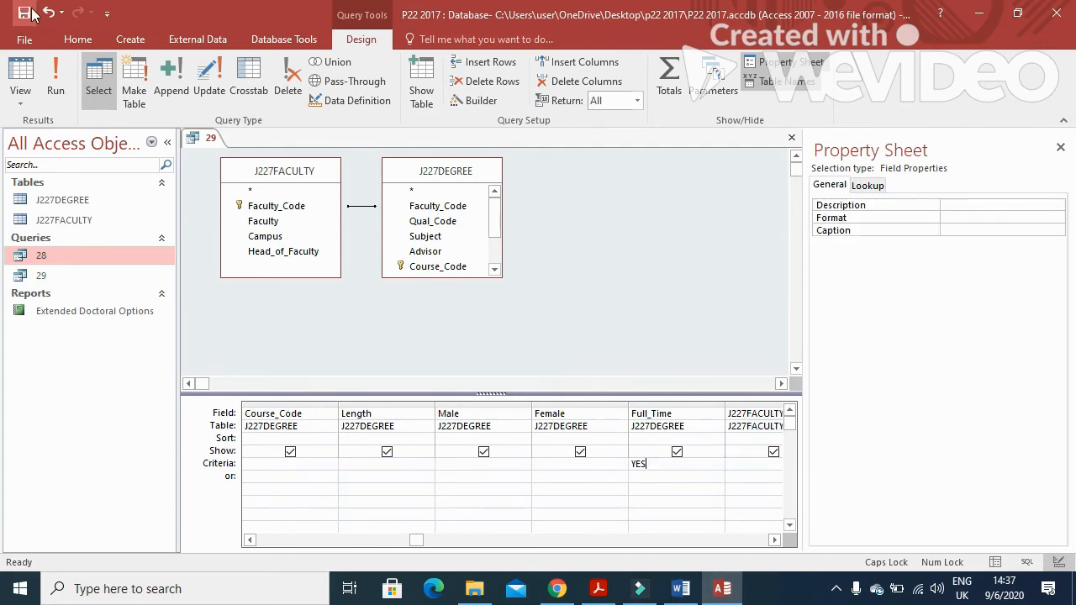
pyautogui.click(56, 84)
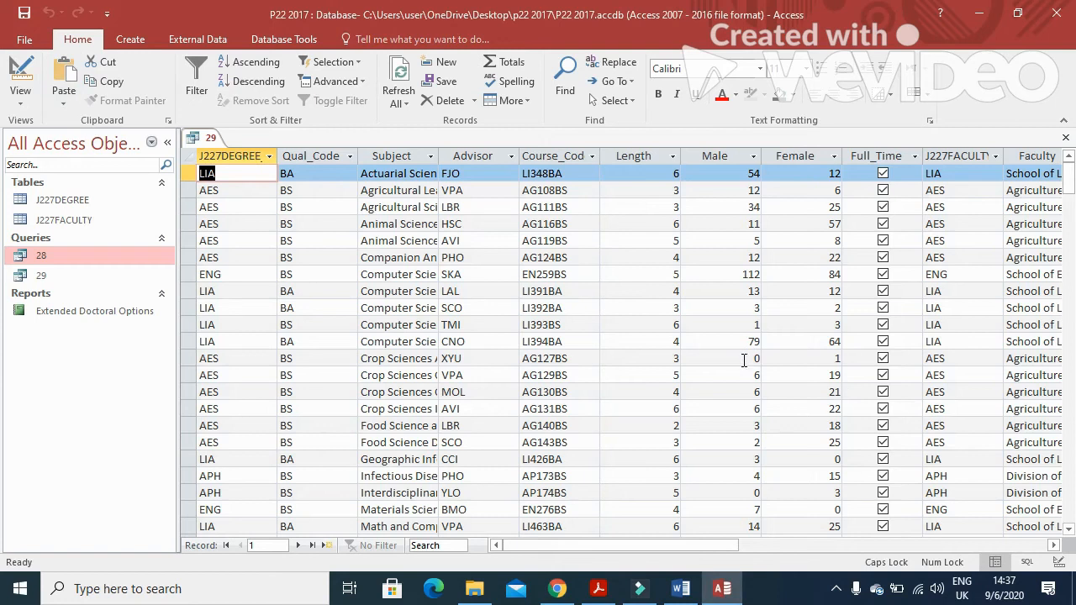
# Widen the Subject column to fit its entries and check the remaining report requirements
pyautogui.doubleClick(441, 155)
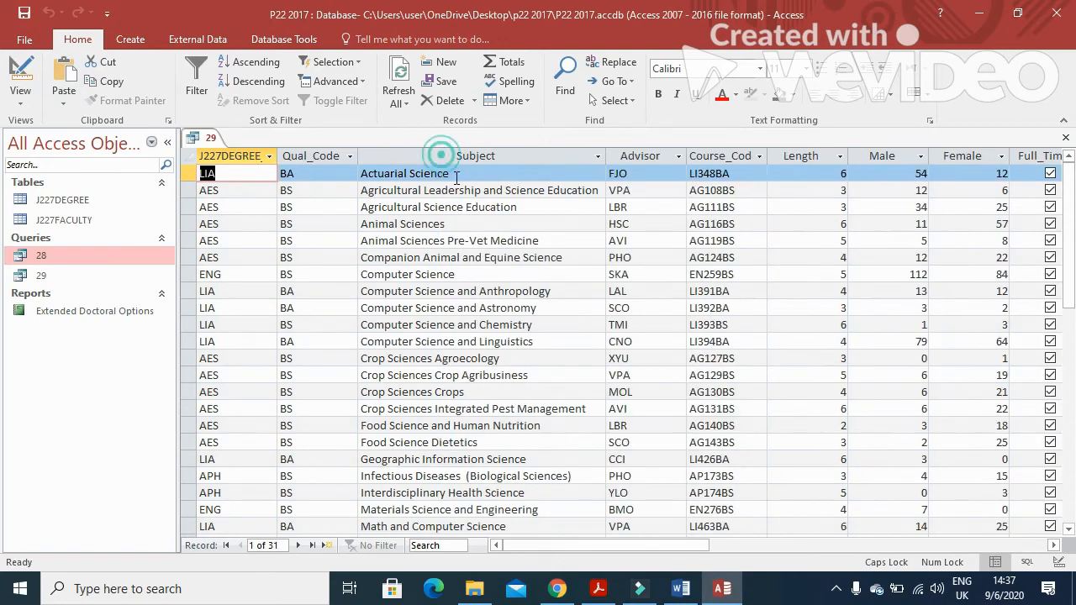
pyautogui.scroll(-5, 495, 430)
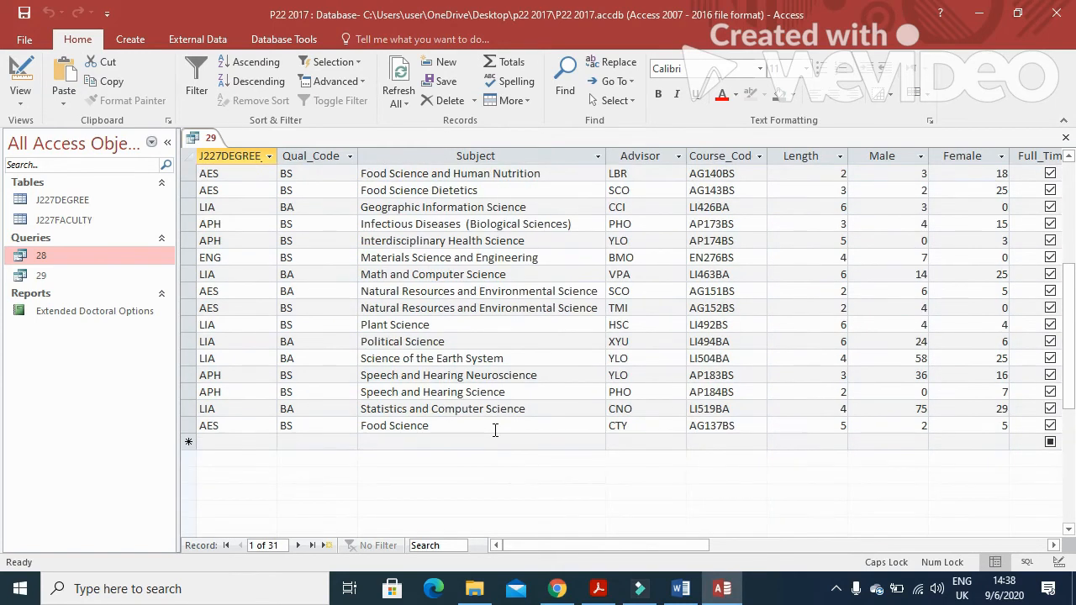
pyautogui.click(599, 589)
pyautogui.scroll(-2, 445, 422)
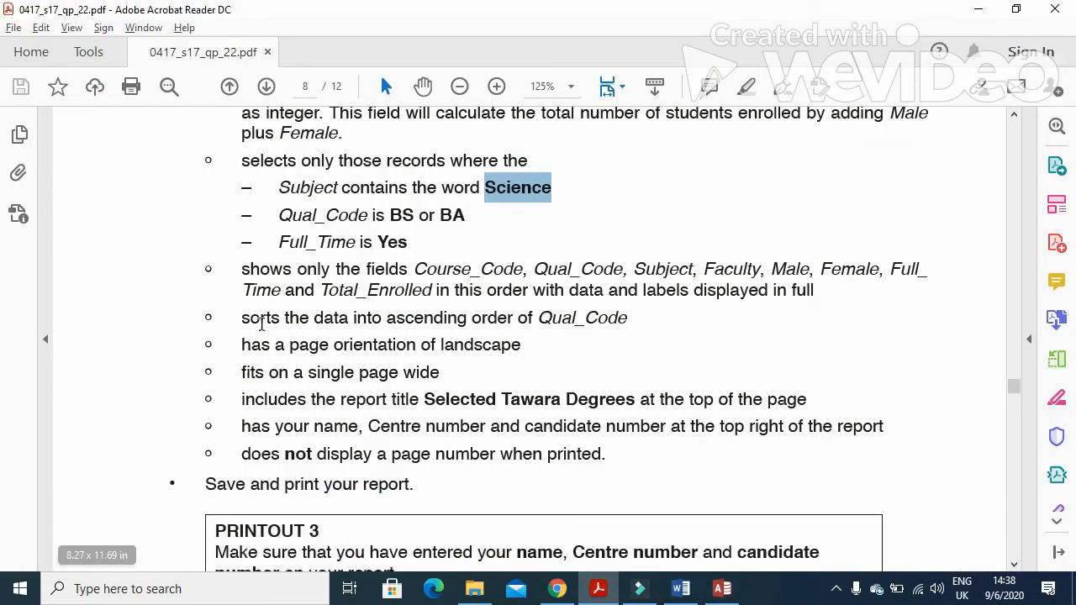
pyautogui.hotkey('alt', 'Tab')
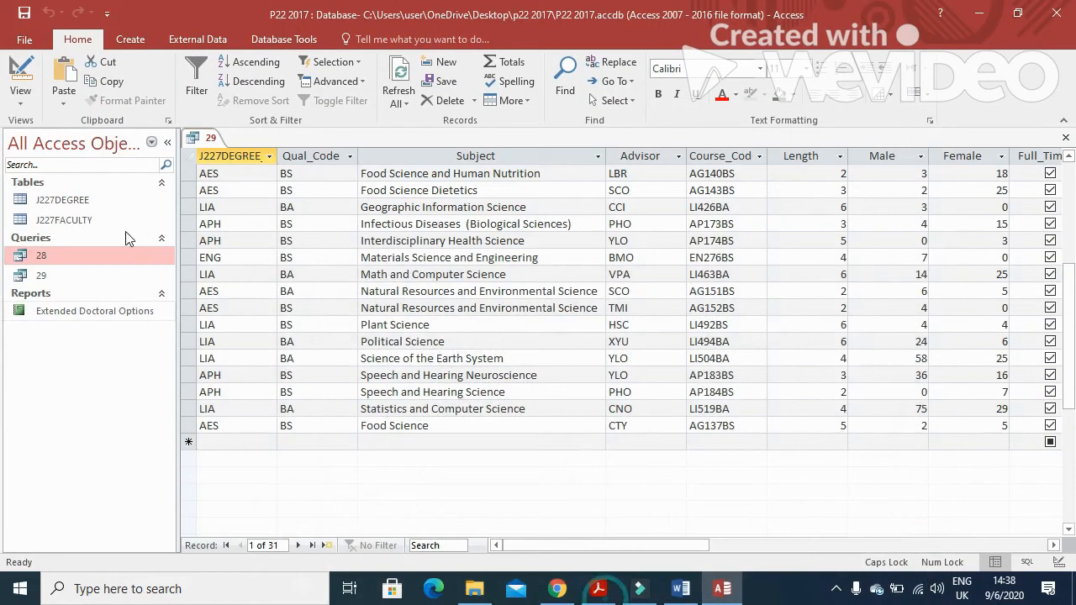
# Close query 29 saving its layout, then select it as the report source
pyautogui.click(1066, 138)
pyautogui.click(486, 340)
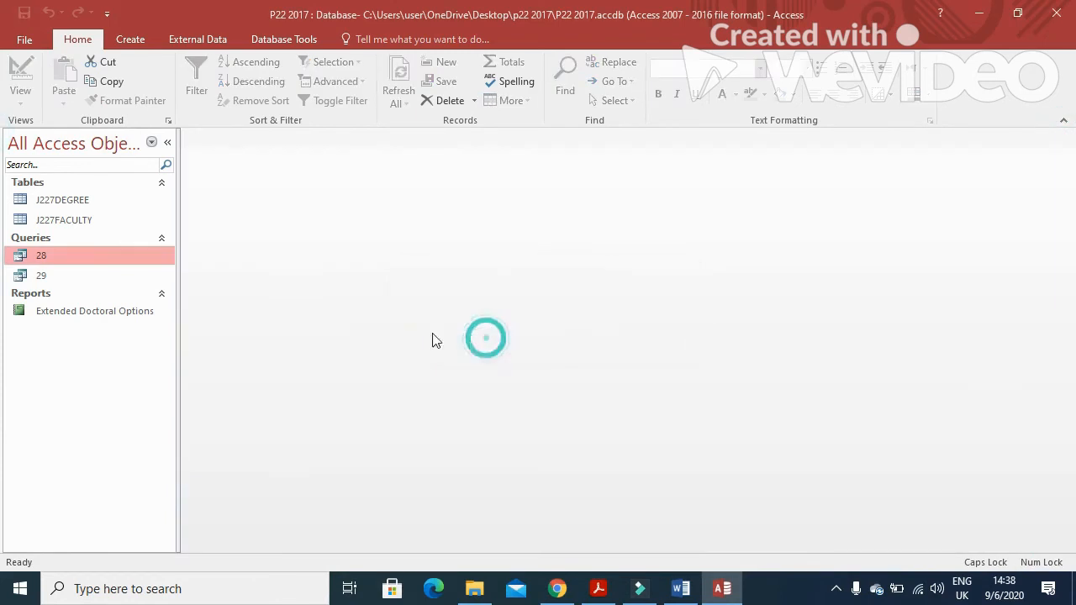
pyautogui.click(128, 278)
# Start the Report Wizard for query 29 and check the required field order in the paper
pyautogui.click(148, 40)
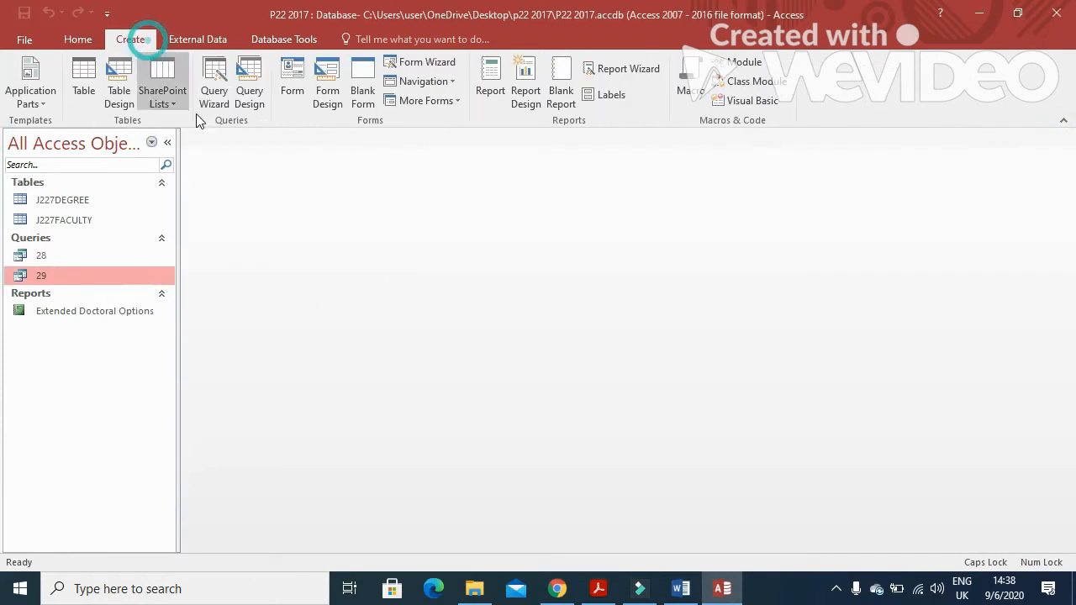
pyautogui.click(645, 69)
pyautogui.hotkey('alt', 'Tab')
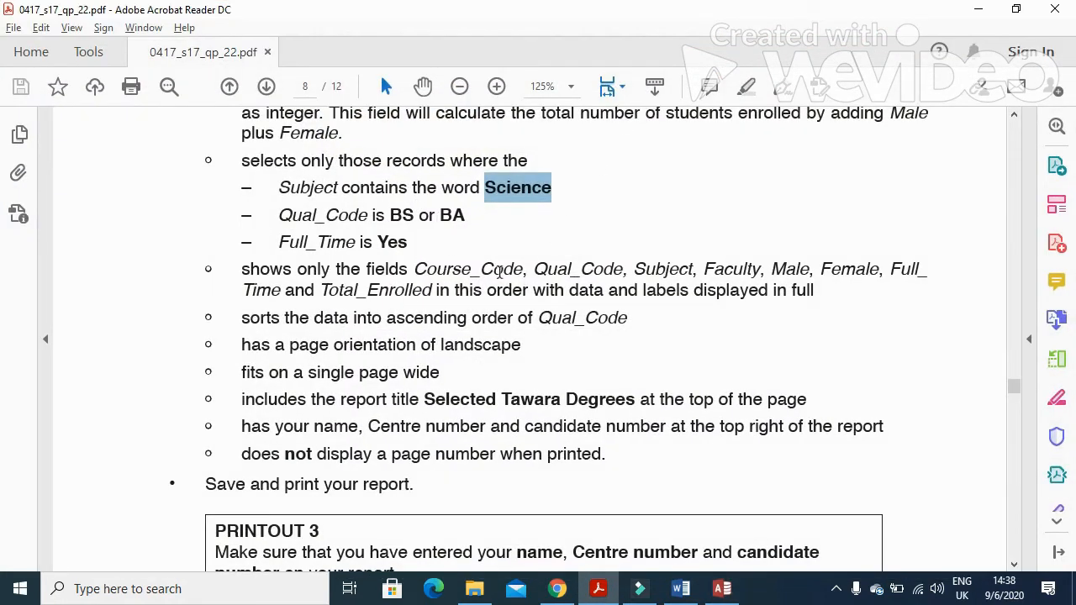
pyautogui.hotkey('alt', 'Tab')
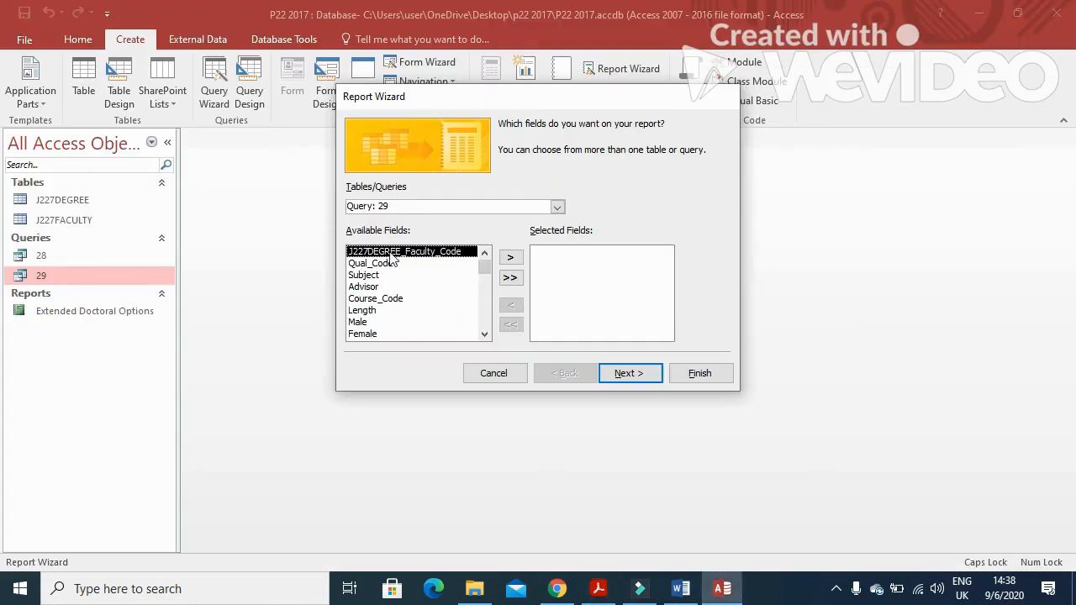
# Add Course_Code, Qual_Code, Subject and Faculty as the first report fields
pyautogui.click(391, 299)
pyautogui.click(511, 257)
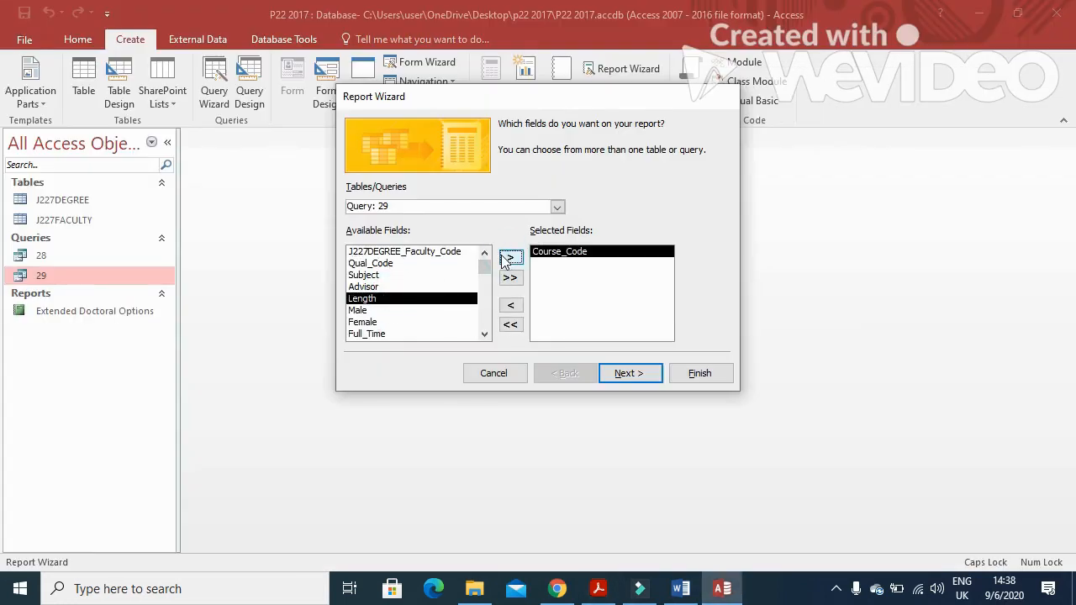
pyautogui.hotkey('alt', 'Tab')
pyautogui.hotkey('alt', 'Tab')
pyautogui.click(403, 263)
pyautogui.click(511, 257)
pyautogui.hotkey('alt', 'Tab')
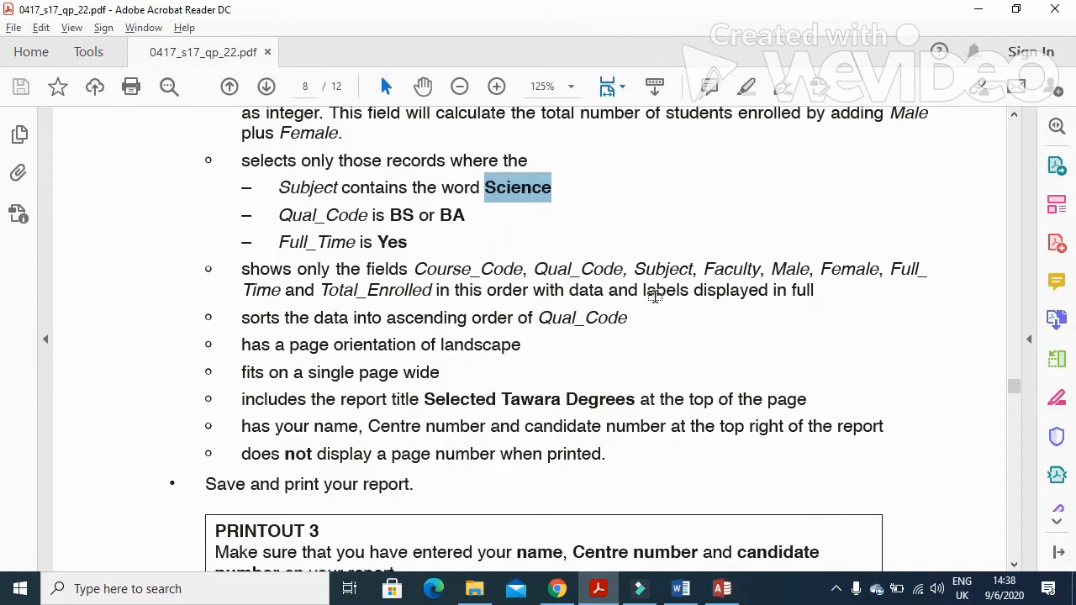
pyautogui.hotkey('alt', 'Tab')
pyautogui.click(507, 259)
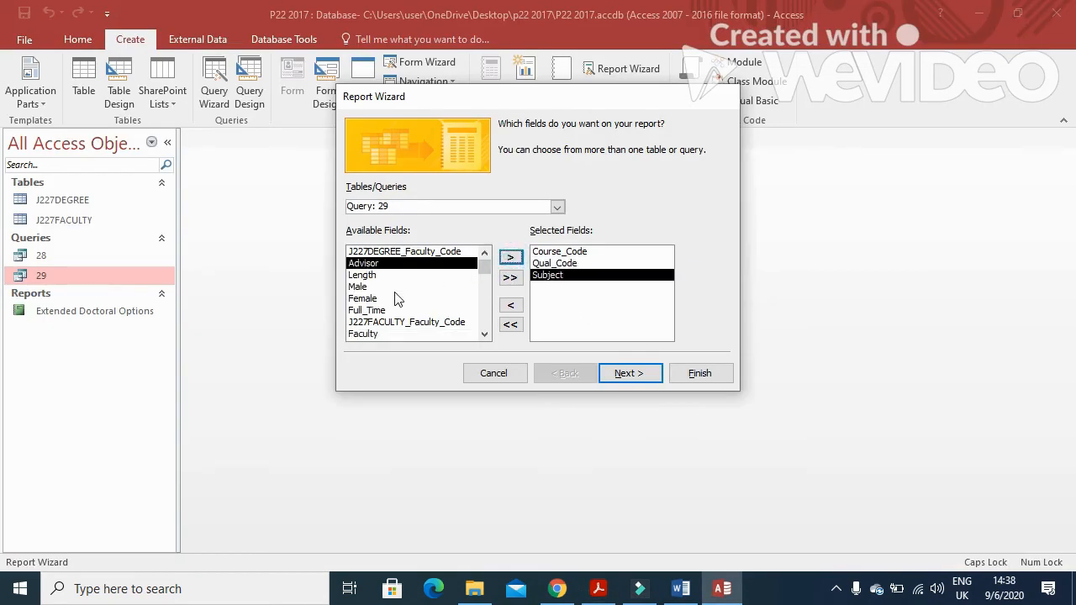
pyautogui.click(400, 334)
pyautogui.click(510, 257)
pyautogui.hotkey('alt', 'Tab')
# Add Male, Female, Full_Time and Total_Enrolled, then move on to grouping
pyautogui.moveTo(771, 269); pyautogui.dragTo(879, 277)
pyautogui.hotkey('alt', 'Tab')
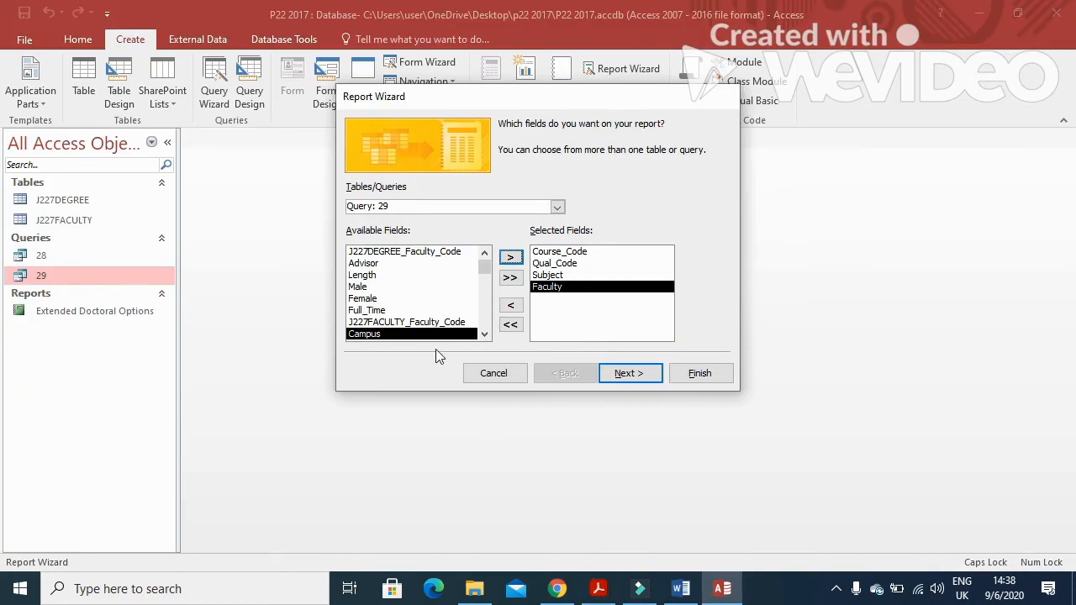
pyautogui.click(486, 335)
pyautogui.click(387, 277)
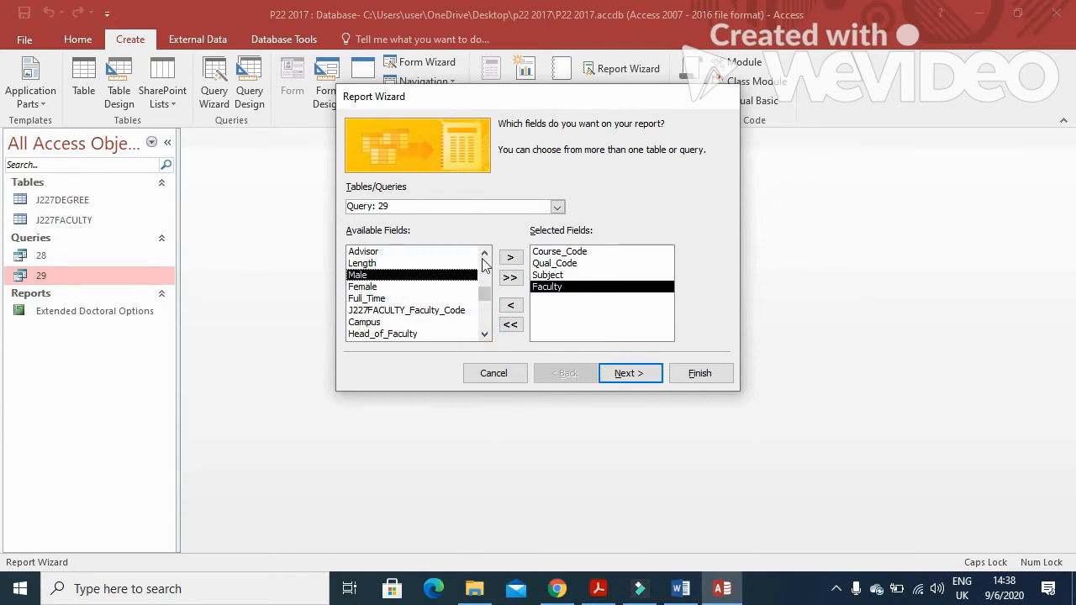
pyautogui.click(510, 257)
pyautogui.click(511, 257)
pyautogui.hotkey('alt', 'Tab')
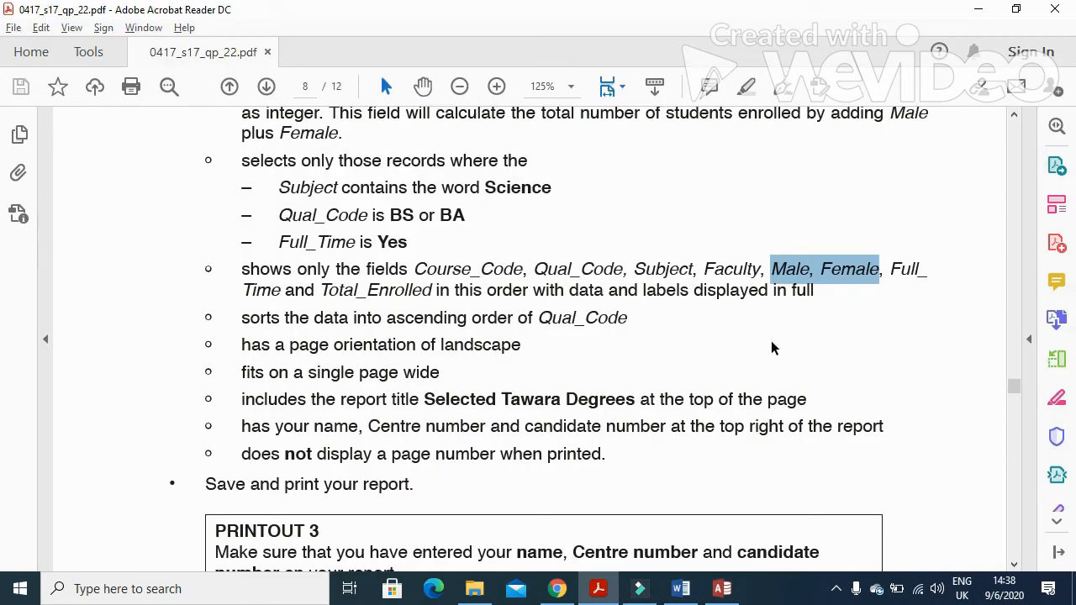
pyautogui.moveTo(889, 269); pyautogui.dragTo(927, 270)
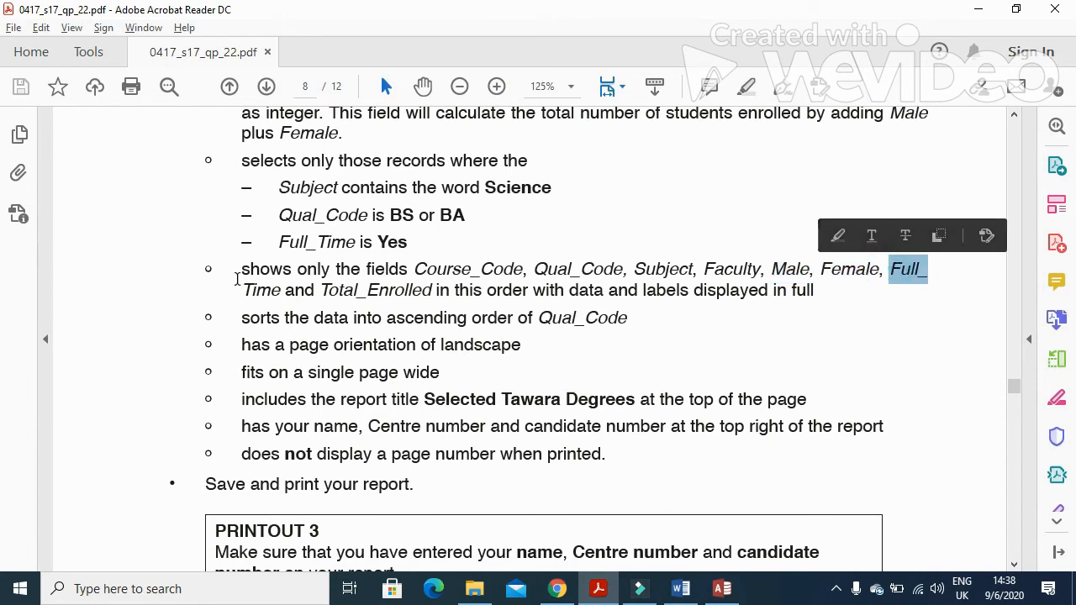
pyautogui.moveTo(243, 289); pyautogui.dragTo(256, 290)
pyautogui.hotkey('alt', 'Tab')
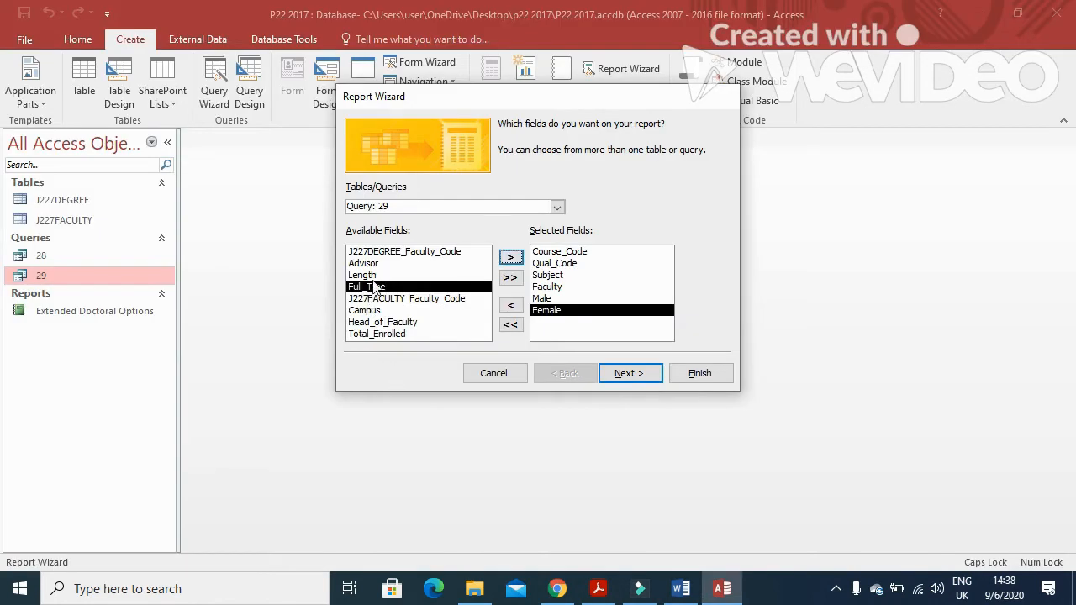
pyautogui.click(511, 257)
pyautogui.hotkey('alt', 'Tab')
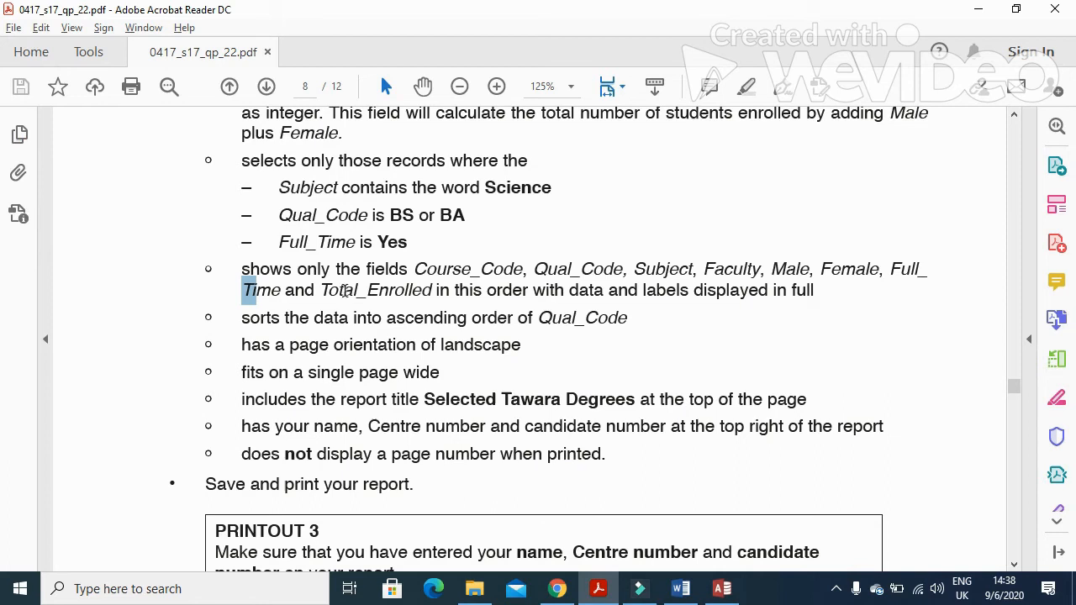
pyautogui.moveTo(323, 289); pyautogui.dragTo(465, 318)
pyautogui.hotkey('alt', 'Tab')
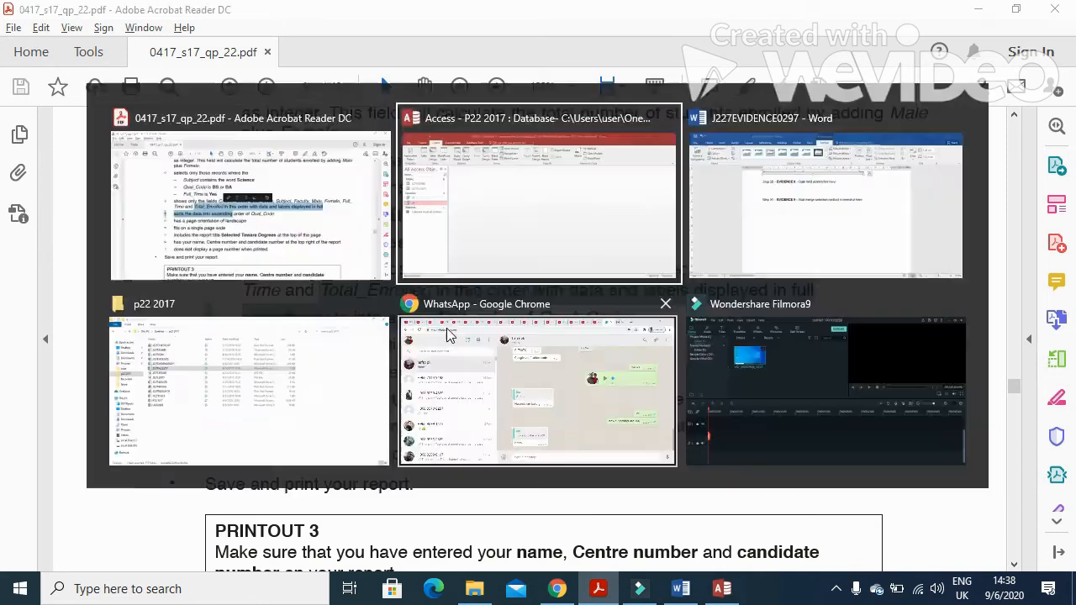
pyautogui.click(396, 322)
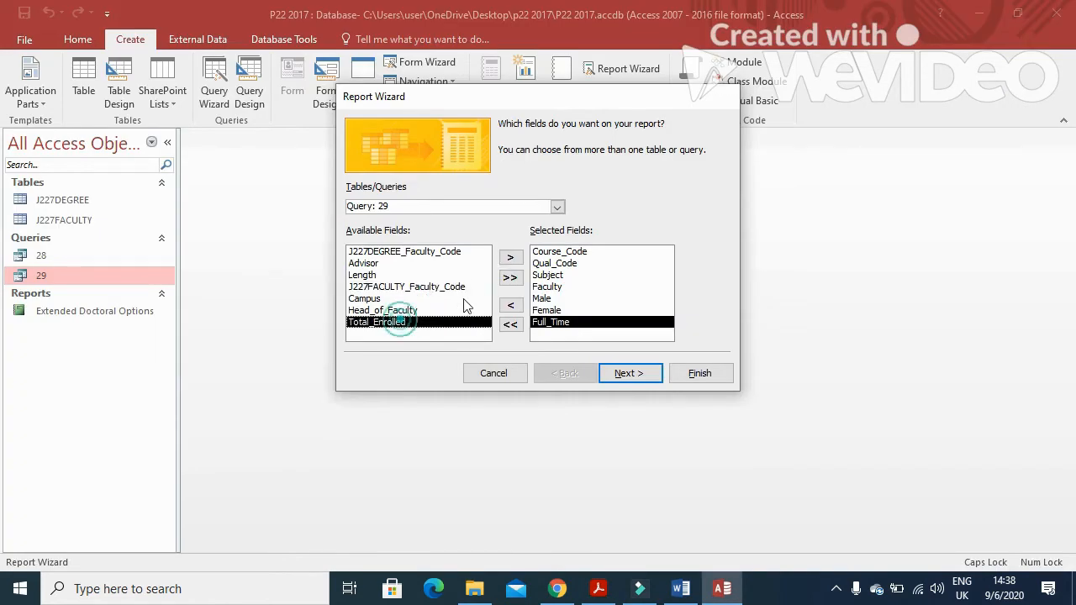
pyautogui.click(510, 258)
pyautogui.click(630, 372)
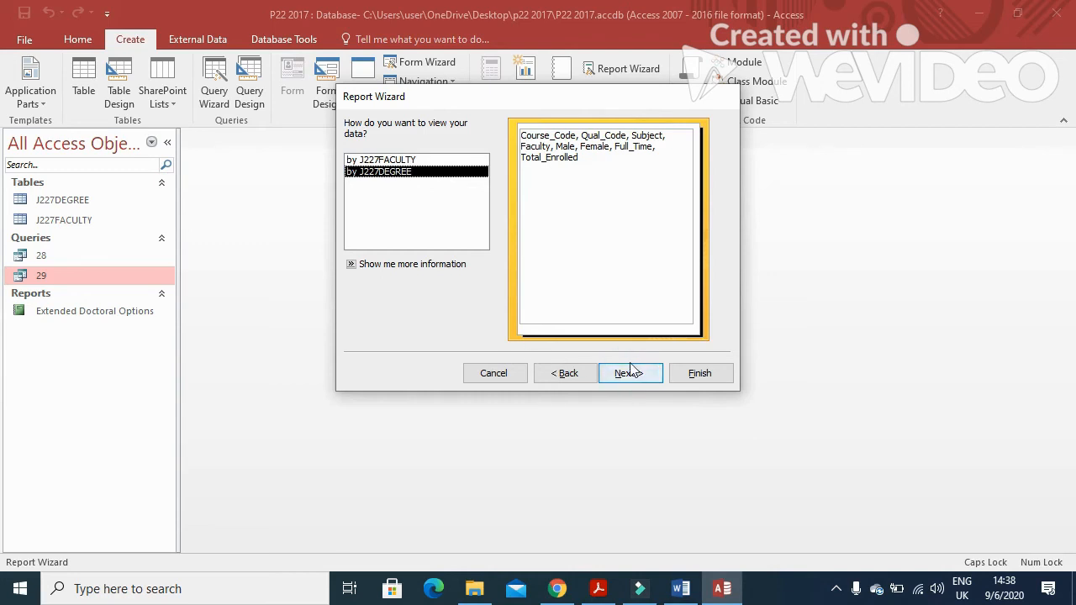
# Skip grouping and sort the records ascending by Qual_Code
pyautogui.click(637, 377)
pyautogui.click(638, 376)
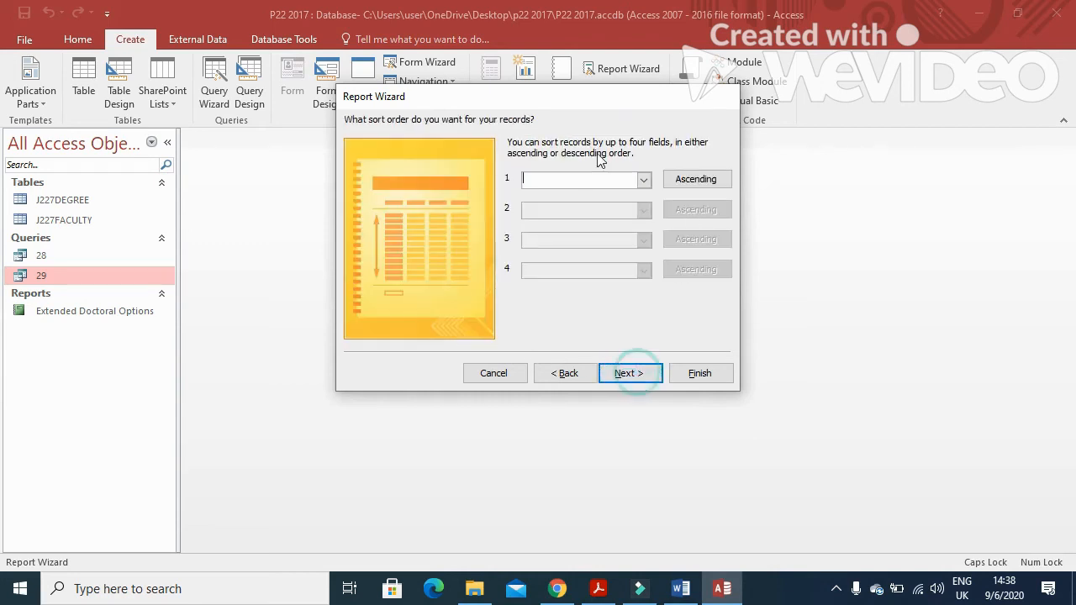
pyautogui.hotkey('alt', 'Tab')
pyautogui.click(285, 326)
pyautogui.moveTo(236, 317); pyautogui.dragTo(628, 318)
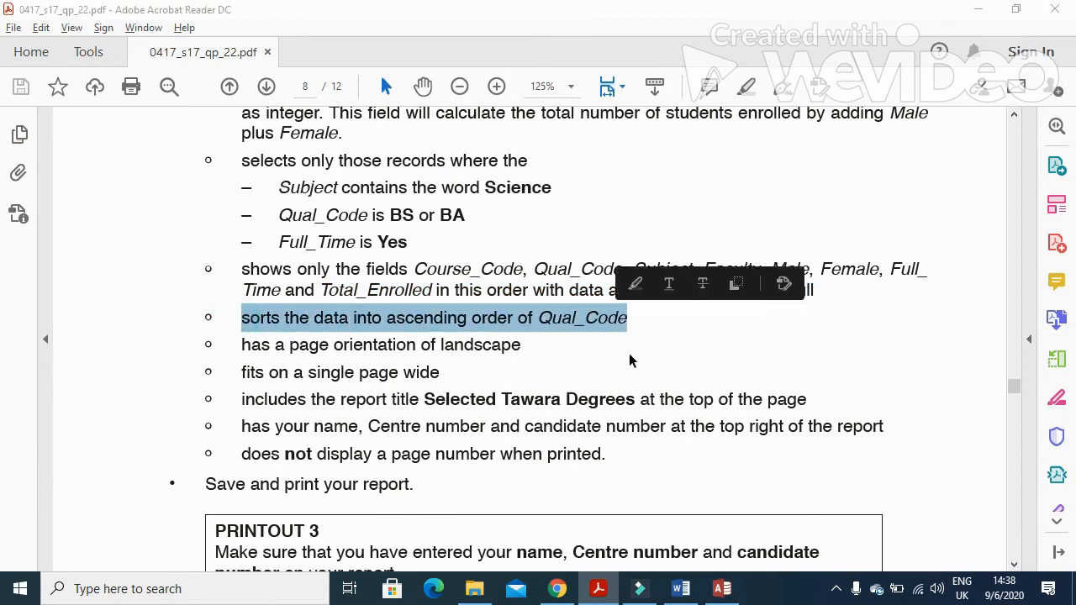
pyautogui.hotkey('alt', 'Tab')
pyautogui.click(645, 182)
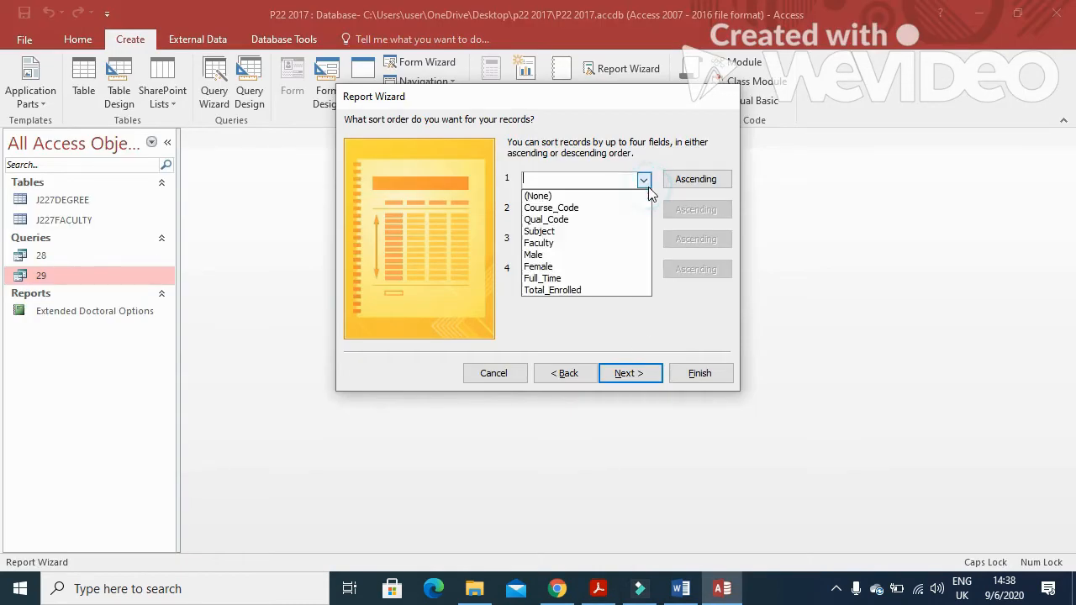
pyautogui.click(571, 219)
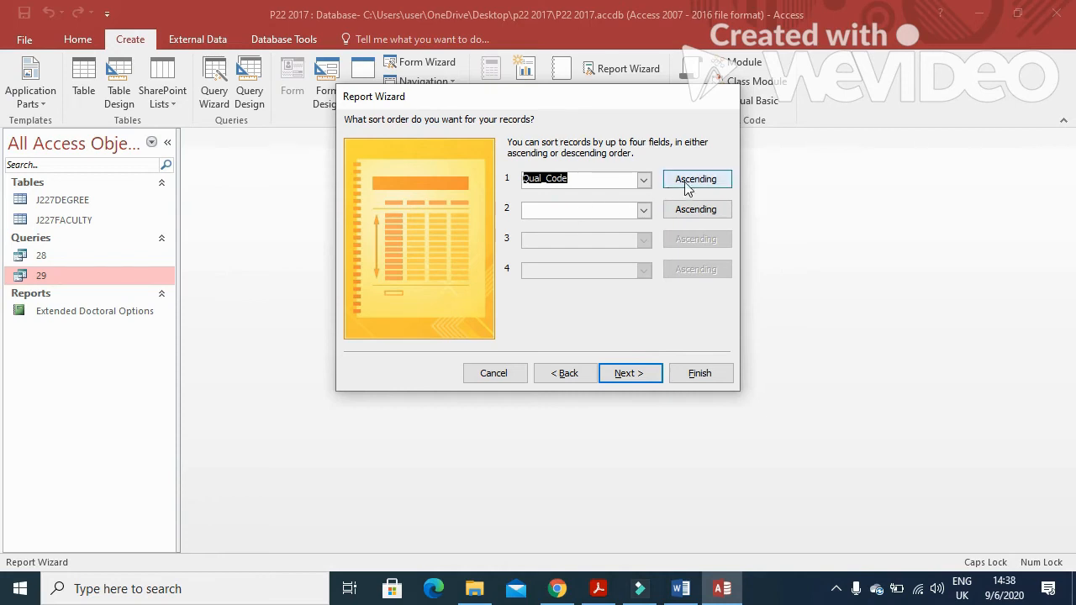
pyautogui.click(626, 374)
# Set the report layout to landscape orientation
pyautogui.hotkey('alt', 'Tab')
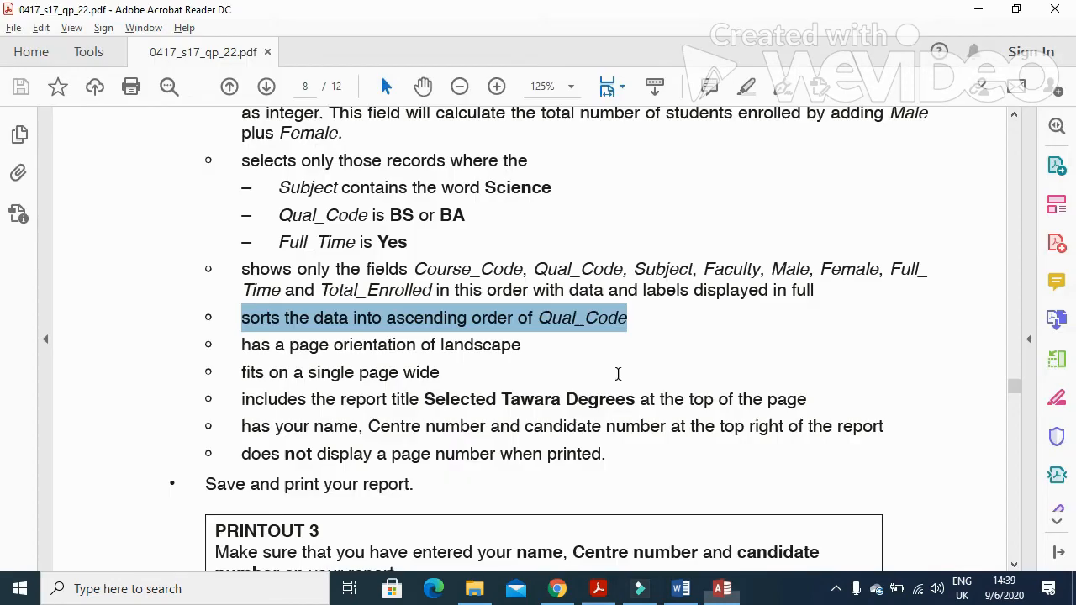
pyautogui.moveTo(531, 353); pyautogui.dragTo(399, 348)
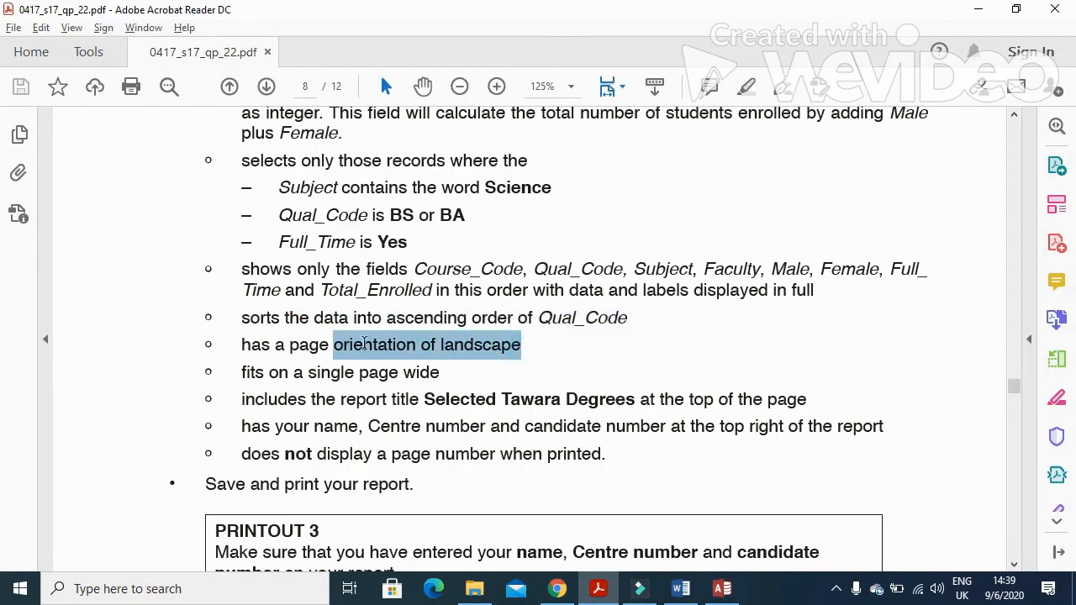
pyautogui.hotkey('alt', 'Tab')
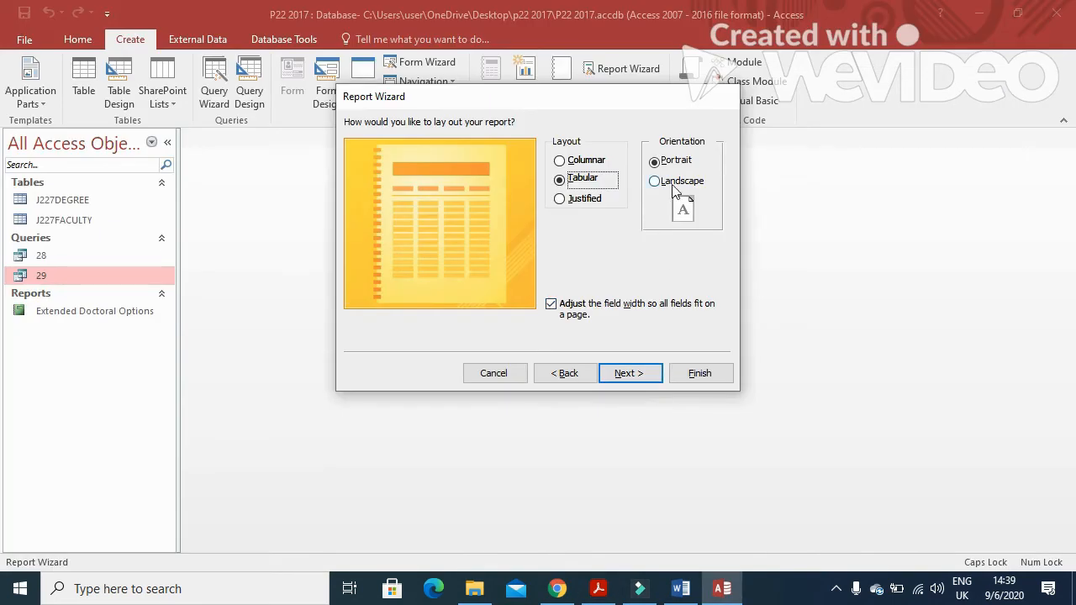
pyautogui.click(653, 372)
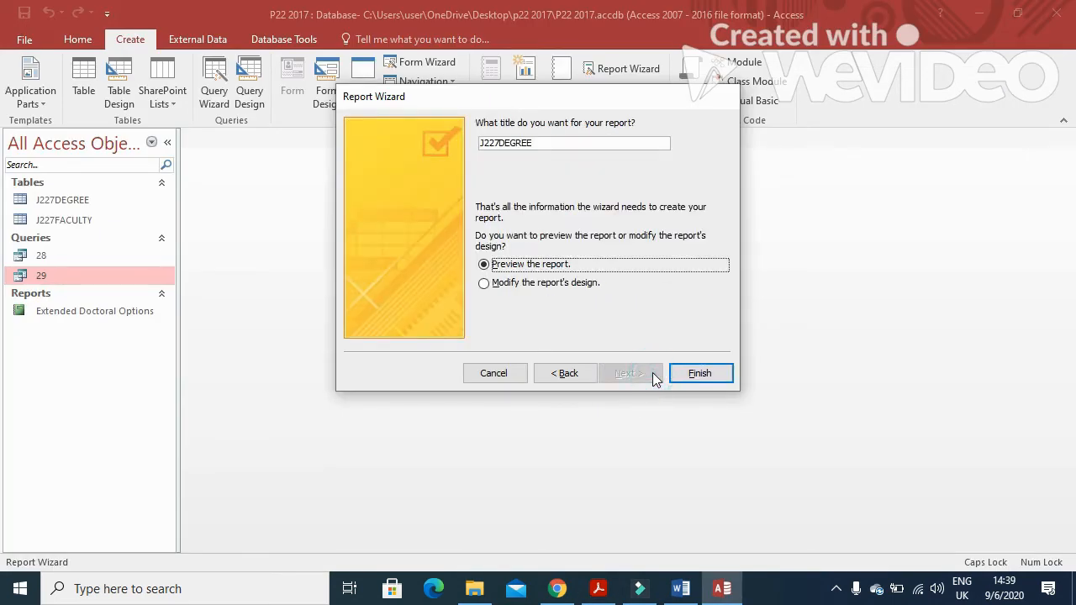
# Title the report 'Selected Tawara Degrees' and finish the wizard
pyautogui.hotkey('alt', 'Tab')
pyautogui.moveTo(242, 377); pyautogui.dragTo(440, 374)
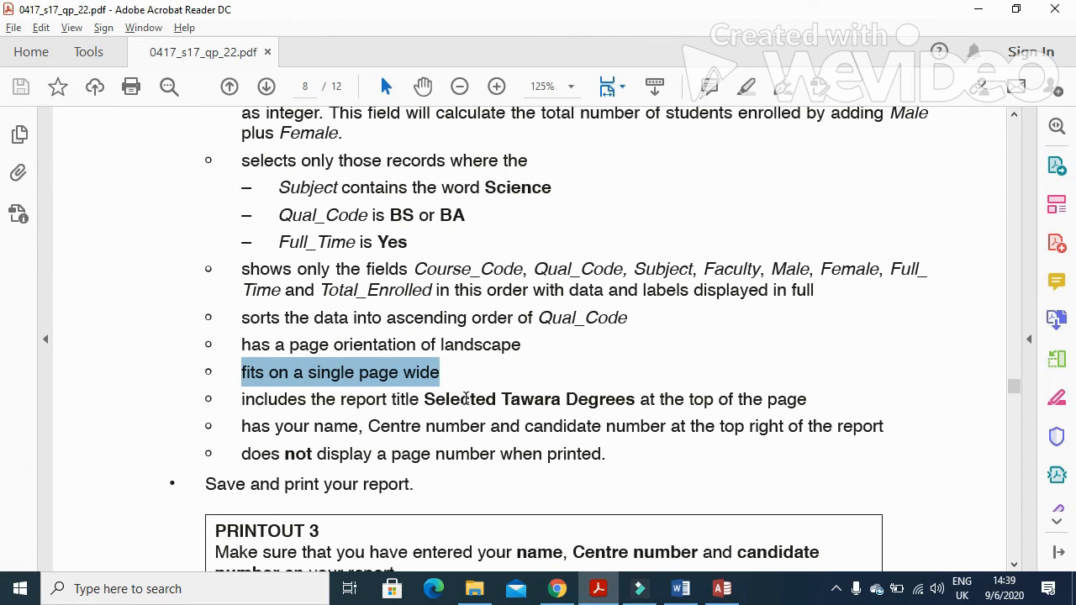
pyautogui.moveTo(425, 402); pyautogui.dragTo(609, 402)
pyautogui.hotkey('ctrl', 'c')
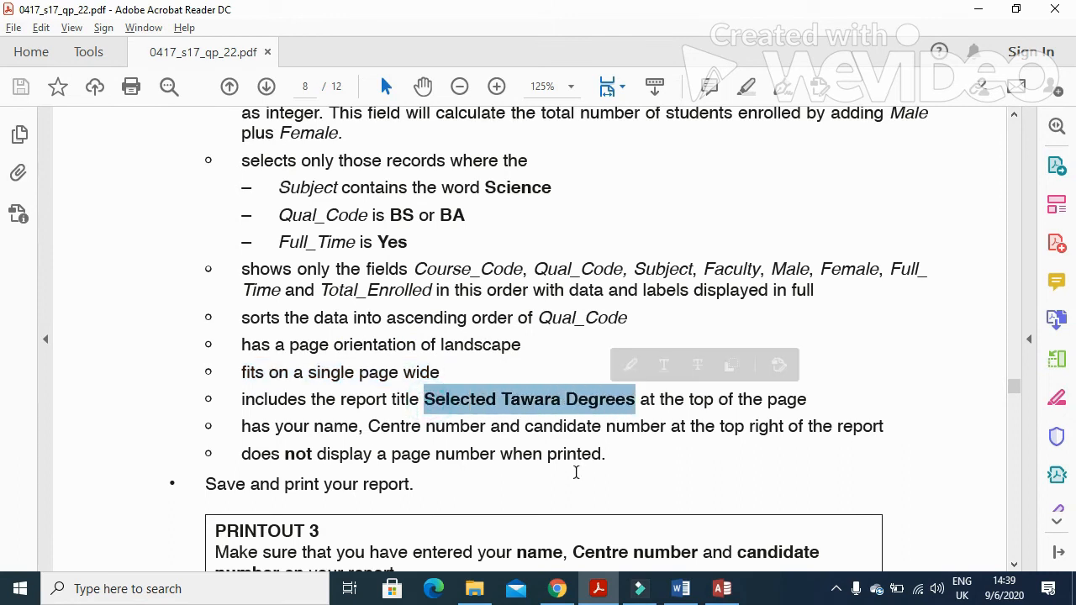
pyautogui.hotkey('alt', 'Tab')
pyautogui.doubleClick(557, 143)
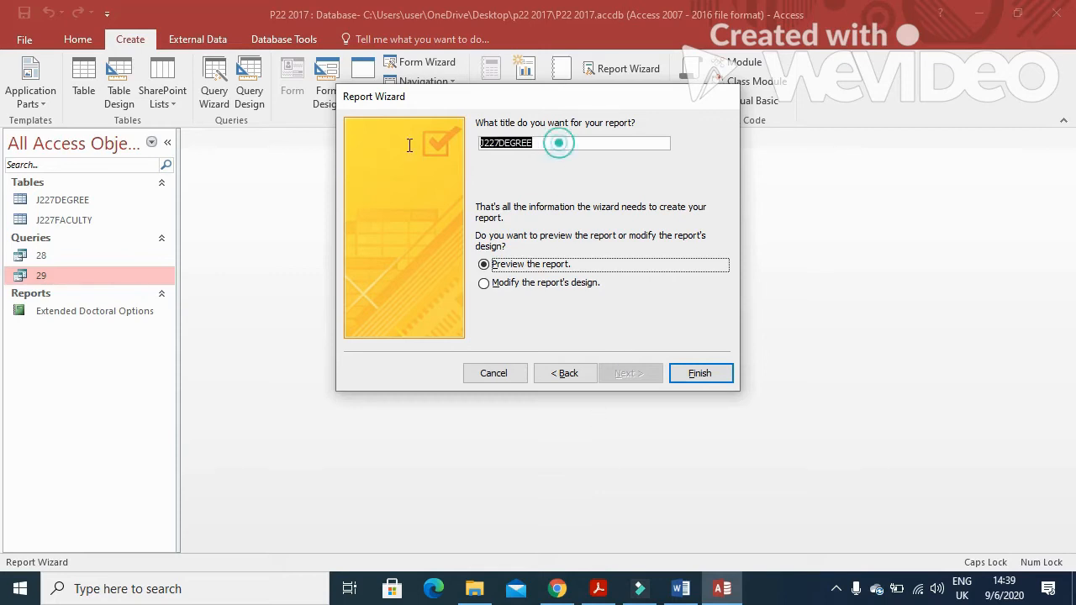
pyautogui.hotkey('ctrl', 'v')
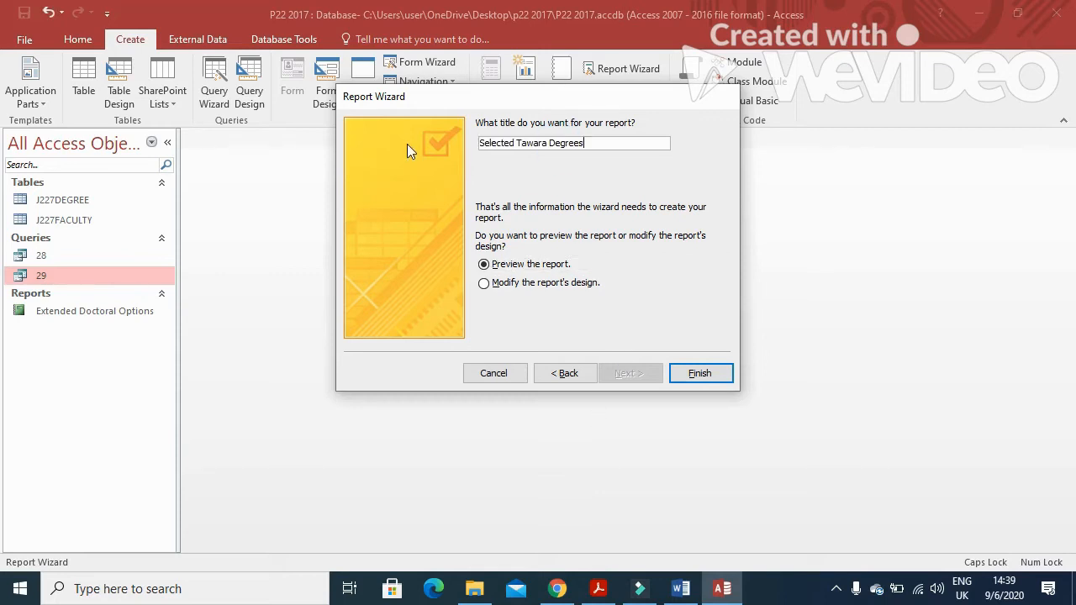
pyautogui.click(697, 373)
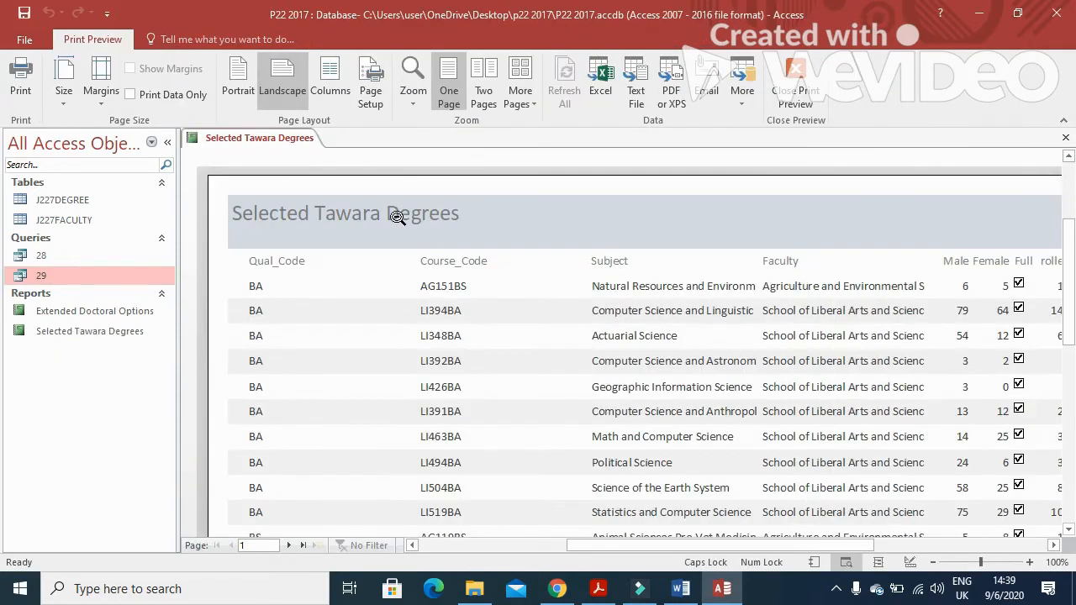
pyautogui.rightClick(286, 144)
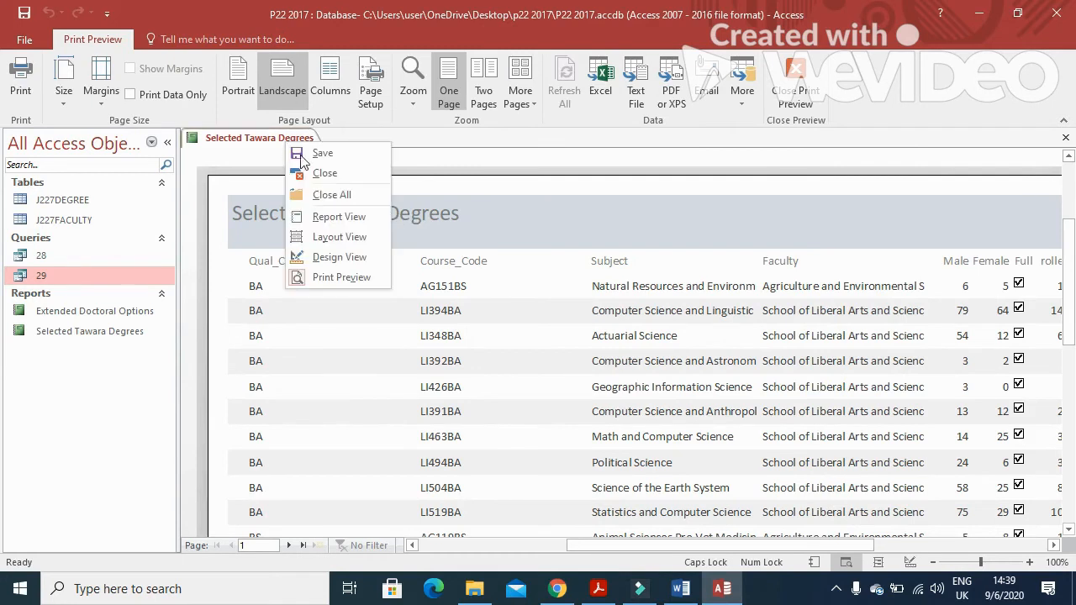
# In Layout View, narrow the Qual_Code and Course_Code columns to fit their codes
pyautogui.click(340, 239)
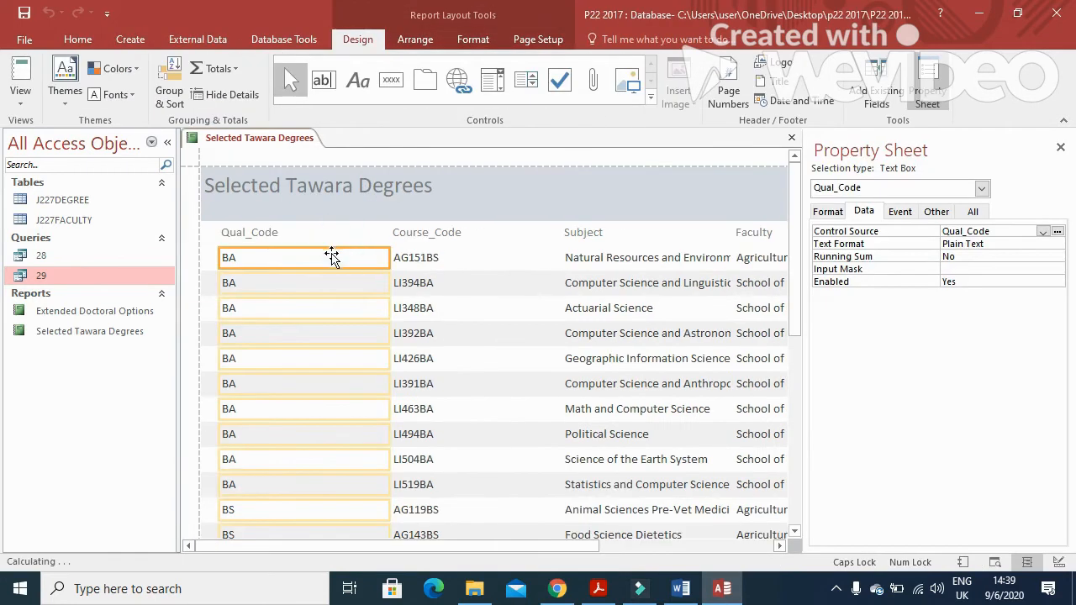
pyautogui.keyDown('ctrl'); pyautogui.click(253, 236); pyautogui.keyUp('ctrl')
pyautogui.moveTo(220, 233); pyautogui.dragTo(203, 233)
pyautogui.moveTo(389, 218); pyautogui.dragTo(270, 236)
pyautogui.click(419, 217)
pyautogui.keyDown('ctrl'); pyautogui.click(414, 234); pyautogui.keyUp('ctrl')
pyautogui.moveTo(391, 221); pyautogui.dragTo(268, 214)
pyautogui.moveTo(569, 208); pyautogui.dragTo(343, 233)
# Narrow the Subject column to its longest name and check the rows
pyautogui.click(614, 210)
pyautogui.keyDown('ctrl'); pyautogui.click(600, 227); pyautogui.keyUp('ctrl')
pyautogui.moveTo(562, 212); pyautogui.dragTo(341, 235)
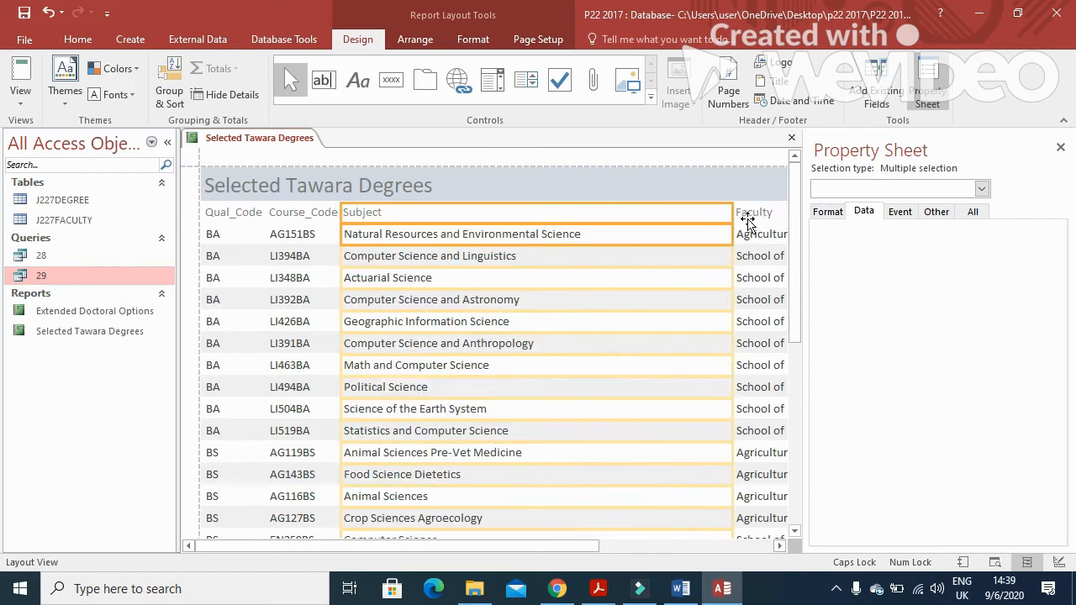
pyautogui.moveTo(732, 217); pyautogui.dragTo(605, 233)
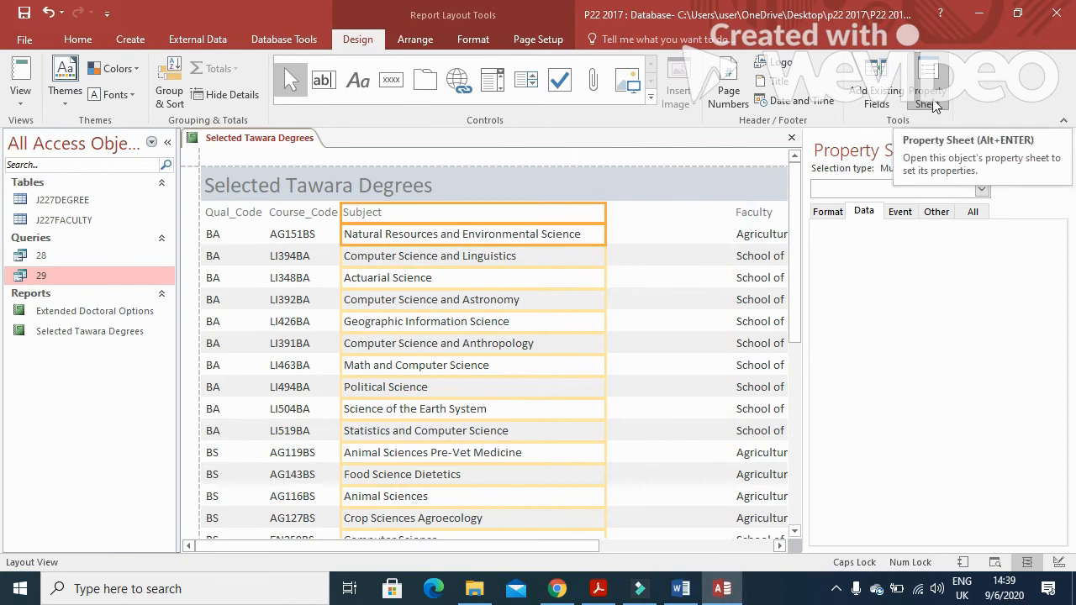
pyautogui.scroll(-3, 933, 105)
pyautogui.scroll(-5, 506, 334)
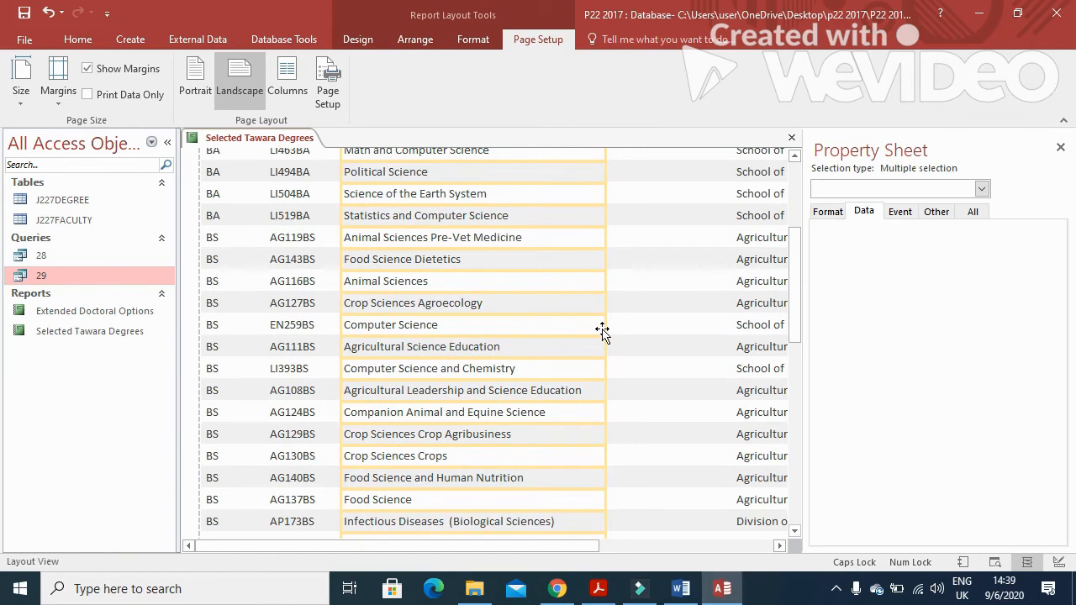
pyautogui.moveTo(603, 326); pyautogui.dragTo(589, 327)
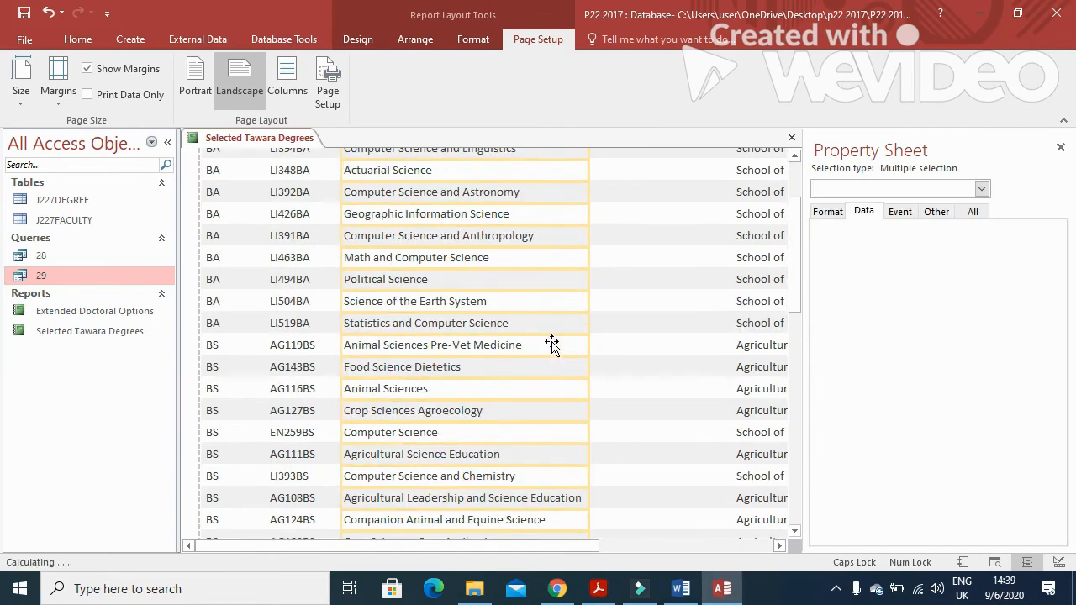
pyautogui.scroll(-10, 551, 341)
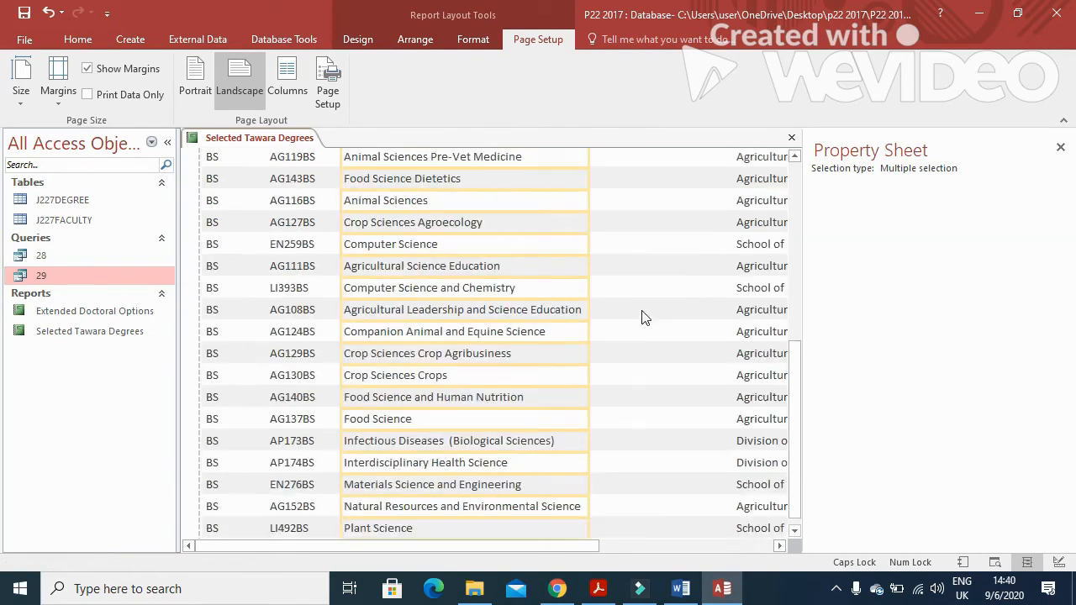
pyautogui.scroll(10, 732, 272)
# Resize the Faculty, Male and Female columns into the freed space
pyautogui.click(756, 213)
pyautogui.keyDown('shift'); pyautogui.click(763, 234); pyautogui.keyUp('shift')
pyautogui.moveTo(732, 214); pyautogui.dragTo(591, 212)
pyautogui.moveTo(454, 542); pyautogui.dragTo(633, 545)
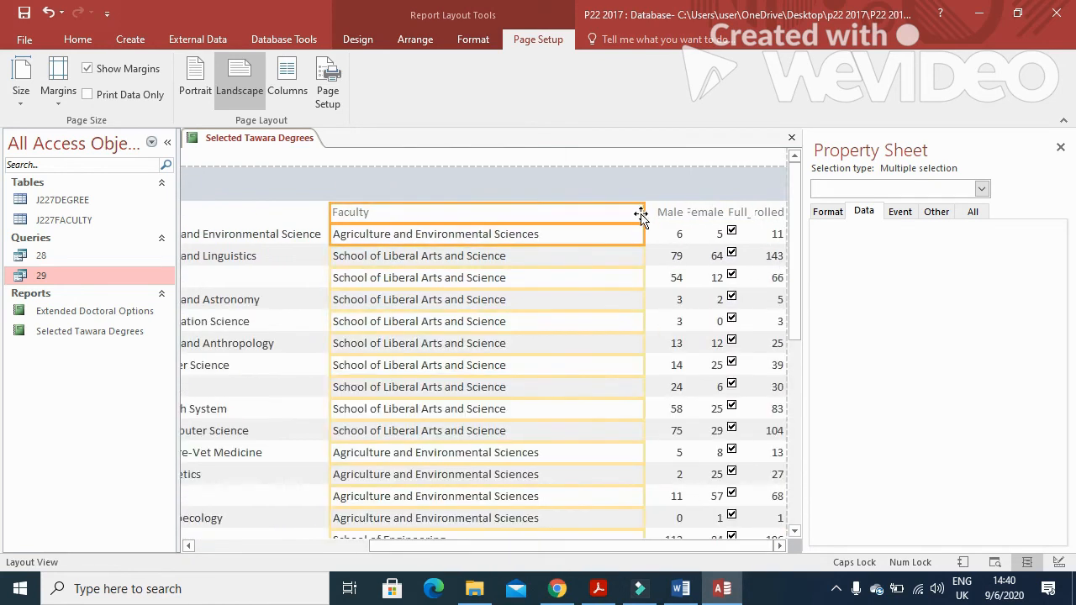
pyautogui.moveTo(643, 212); pyautogui.dragTo(547, 212)
pyautogui.click(675, 211)
pyautogui.keyDown('shift'); pyautogui.click(678, 235); pyautogui.keyUp('shift')
pyautogui.moveTo(644, 214); pyautogui.dragTo(548, 215)
pyautogui.moveTo(684, 211); pyautogui.dragTo(600, 212)
pyautogui.click(709, 212)
pyautogui.keyDown('shift'); pyautogui.click(706, 236); pyautogui.keyUp('shift')
pyautogui.moveTo(684, 212); pyautogui.dragTo(616, 212)
pyautogui.moveTo(725, 217); pyautogui.dragTo(687, 217)
# Narrow the Male, Female and Full_Time columns further to fit their values
pyautogui.click(734, 212)
pyautogui.keyDown('shift'); pyautogui.click(729, 228); pyautogui.keyUp('shift')
pyautogui.click(600, 212)
pyautogui.keyDown('shift'); pyautogui.click(589, 237); pyautogui.keyUp('shift')
pyautogui.moveTo(604, 217); pyautogui.dragTo(586, 216)
pyautogui.click(655, 214)
pyautogui.keyDown('shift'); pyautogui.click(653, 367); pyautogui.keyUp('shift')
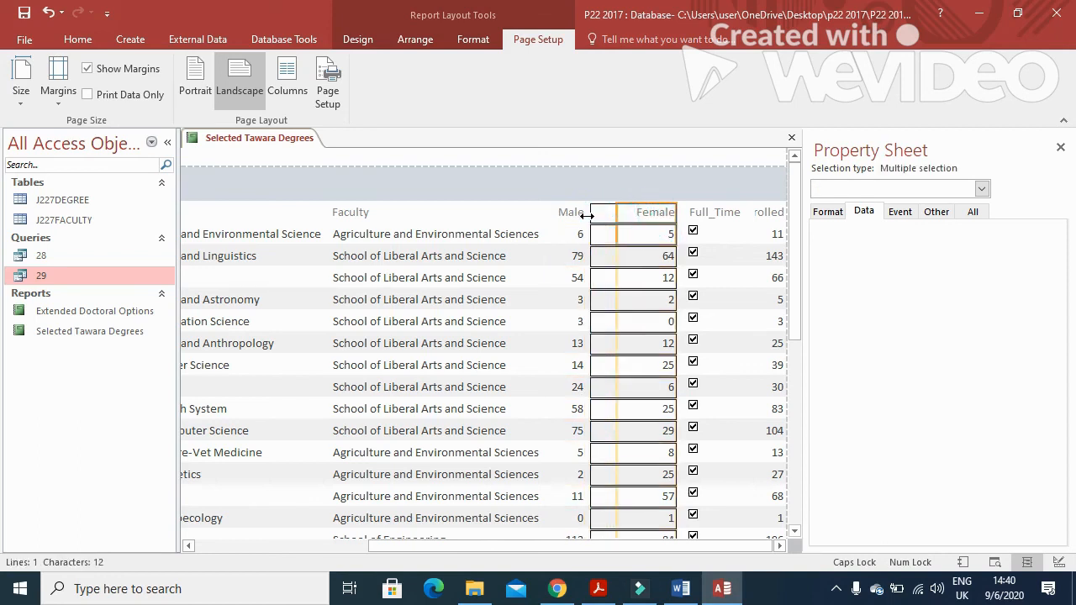
pyautogui.moveTo(674, 213)
pyautogui.mouseDown()
pyautogui.moveTo(639, 211)
pyautogui.moveTo(672, 216)
pyautogui.moveTo(657, 217)
pyautogui.mouseUp()
pyautogui.click(701, 217)
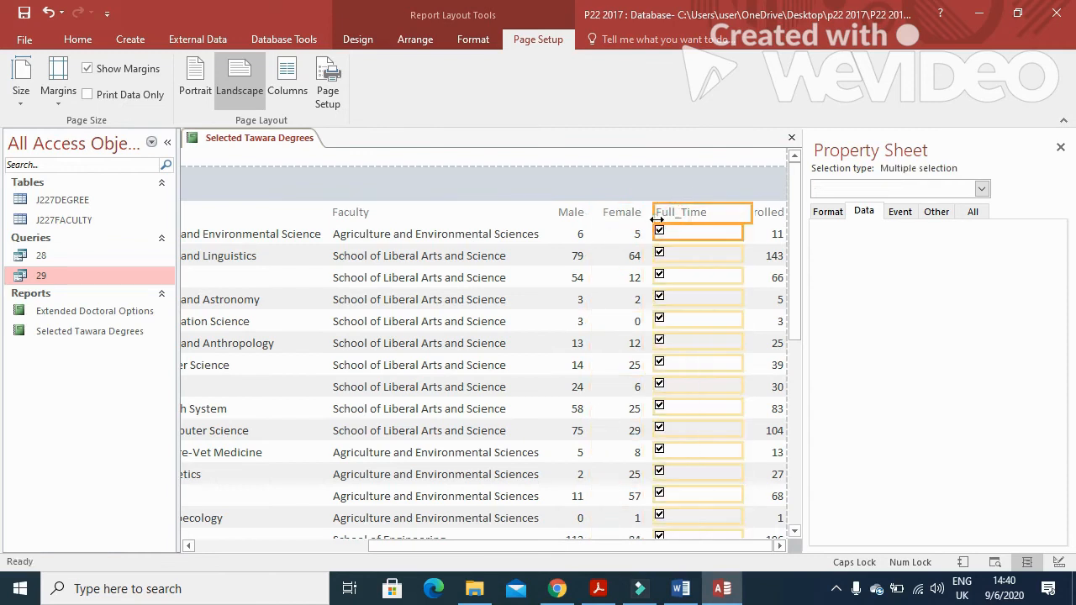
pyautogui.moveTo(749, 213); pyautogui.dragTo(711, 221)
# Resize the Full_Time and Total_Enrolled headings so both labels show in full
pyautogui.click(755, 211)
pyautogui.keyDown('shift'); pyautogui.click(765, 233); pyautogui.keyUp('shift')
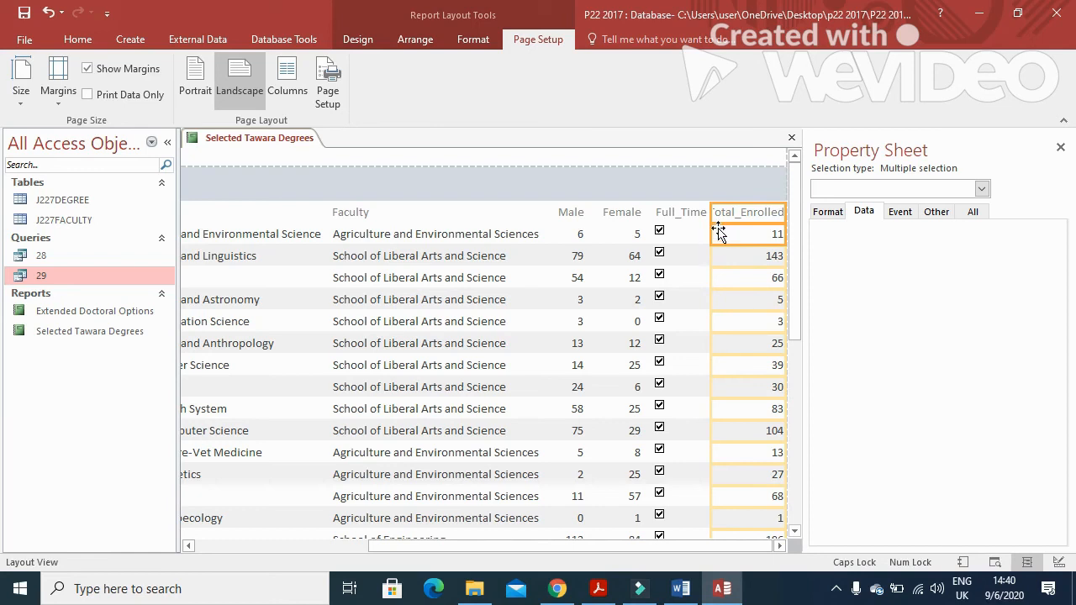
pyautogui.click(724, 215)
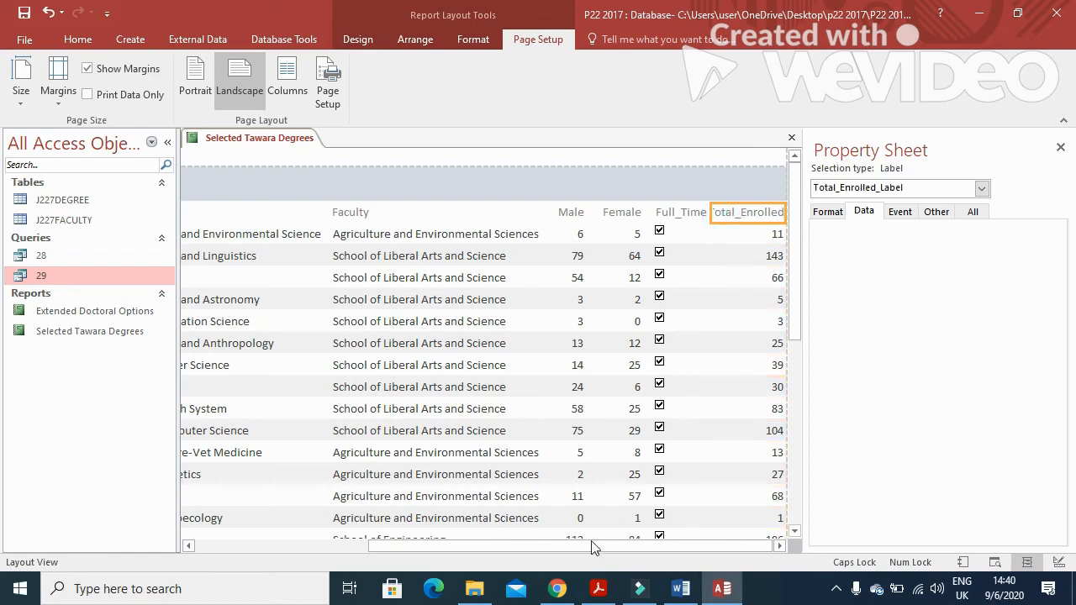
pyautogui.click(682, 215)
pyautogui.click(652, 212)
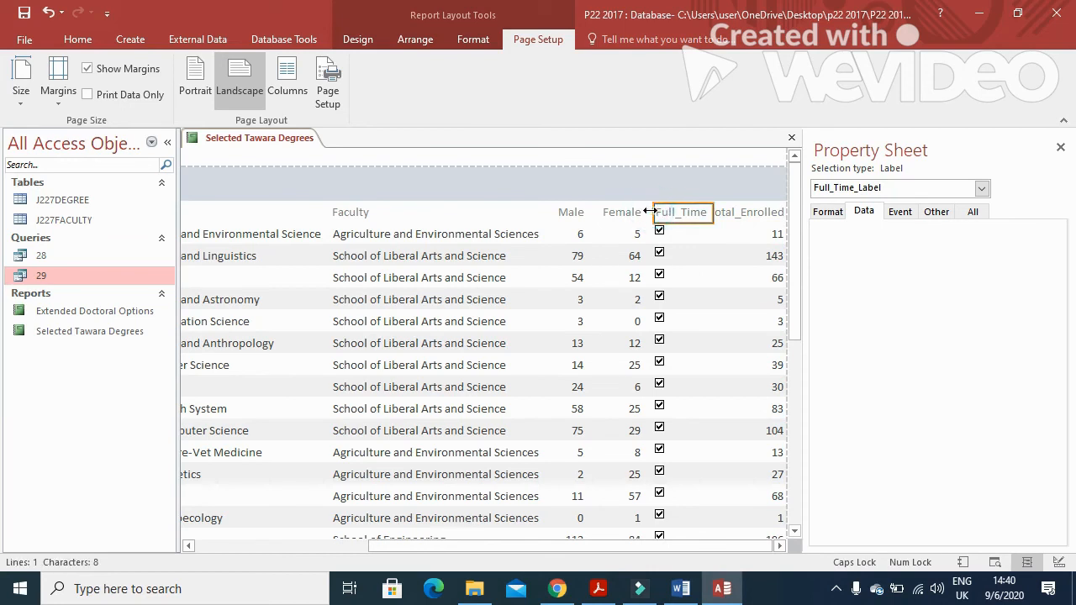
pyautogui.moveTo(643, 211); pyautogui.dragTo(635, 211)
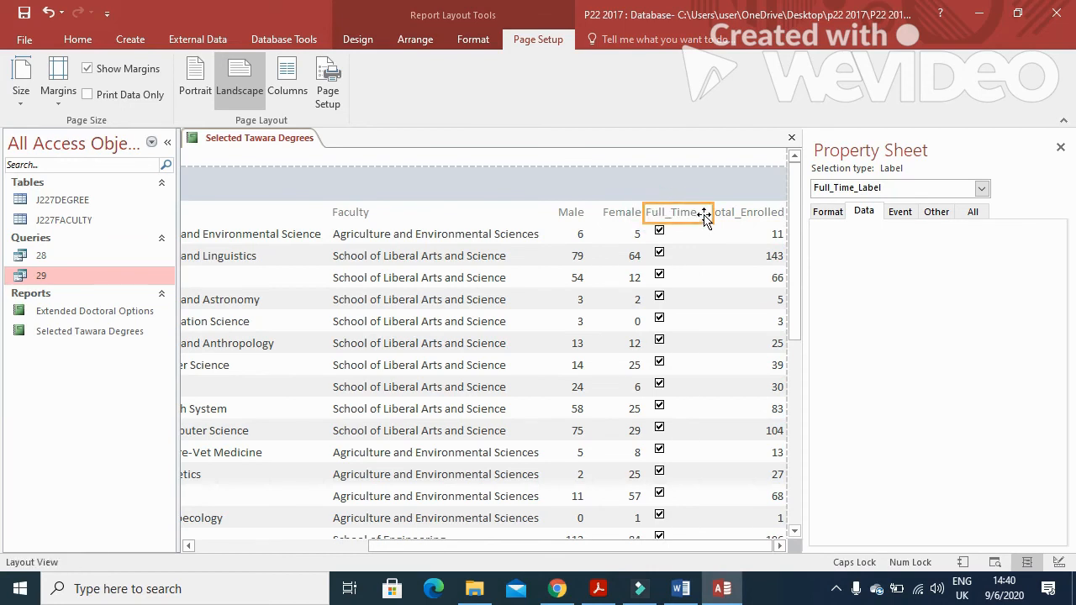
pyautogui.click(730, 215)
pyautogui.moveTo(713, 214); pyautogui.dragTo(703, 214)
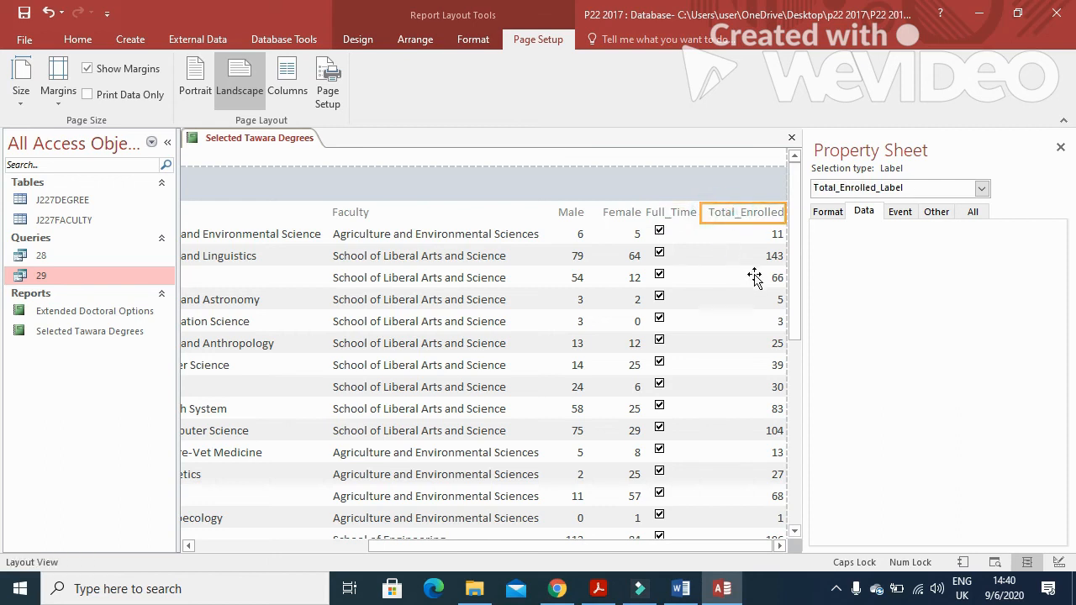
pyautogui.click(779, 238)
pyautogui.moveTo(782, 234); pyautogui.dragTo(776, 233)
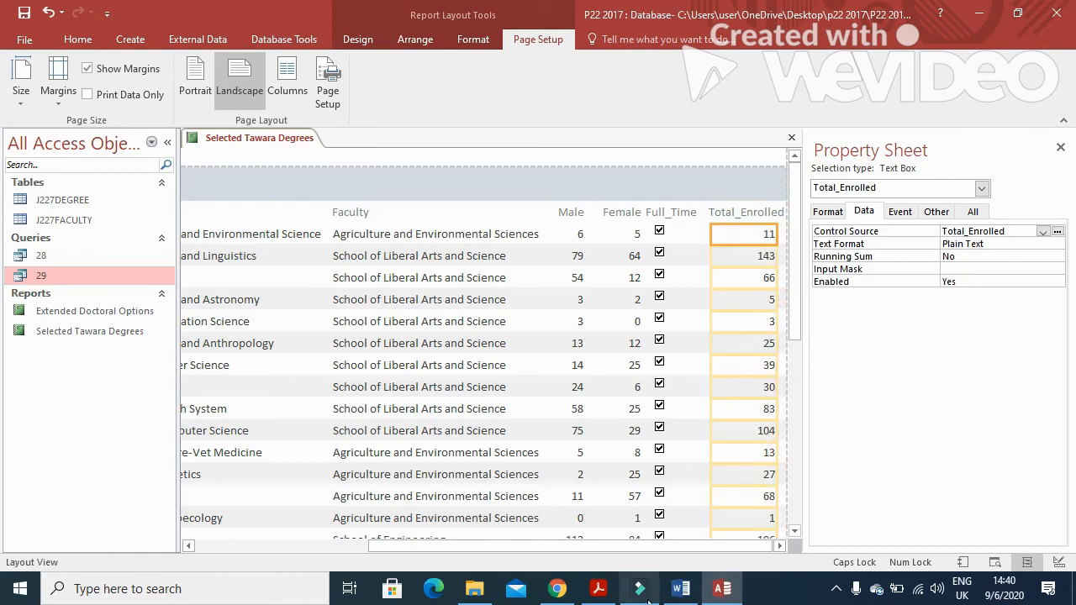
pyautogui.click(598, 588)
pyautogui.scroll(-1, 463, 428)
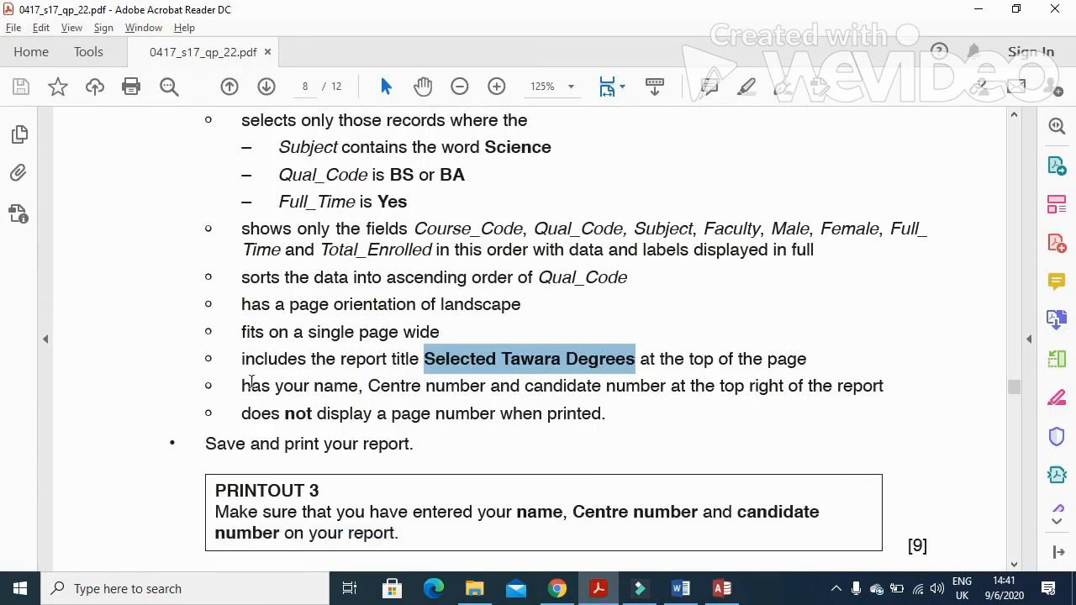
pyautogui.moveTo(233, 384); pyautogui.dragTo(357, 405)
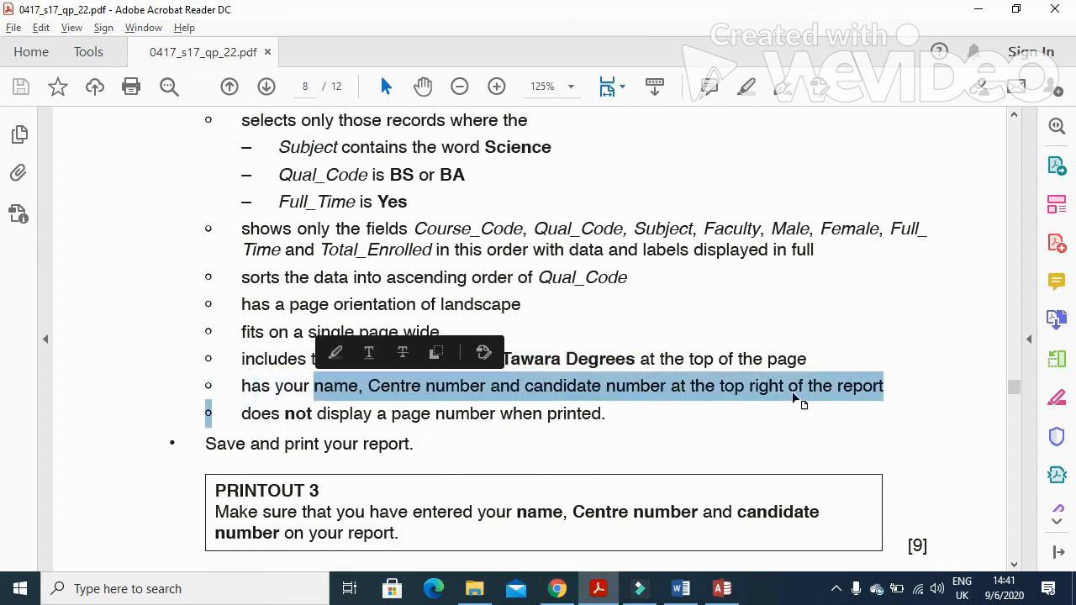
pyautogui.moveTo(280, 414); pyautogui.dragTo(588, 434)
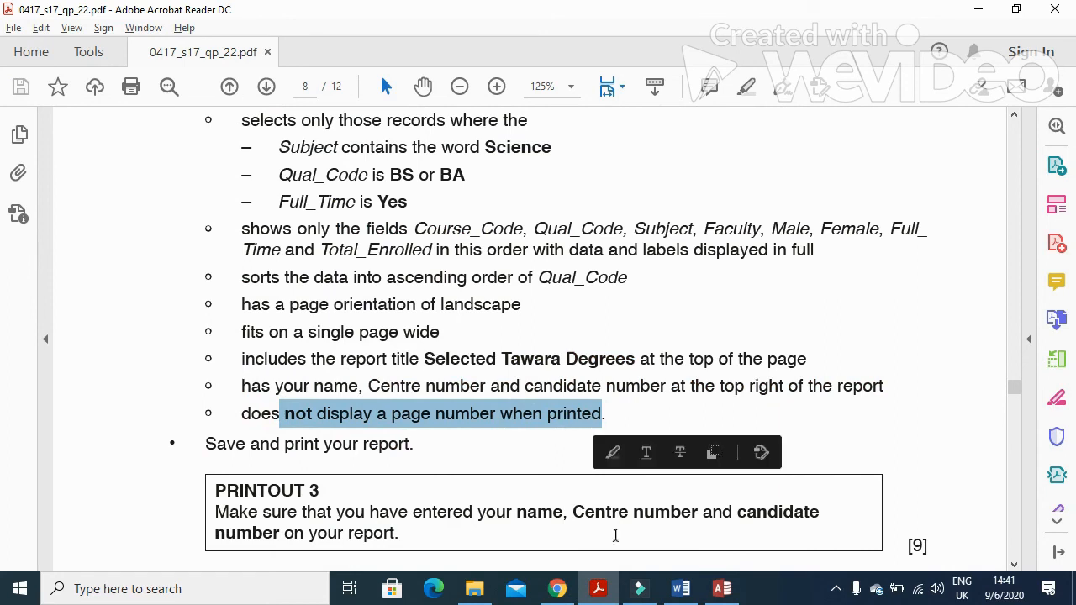
pyautogui.click(598, 588)
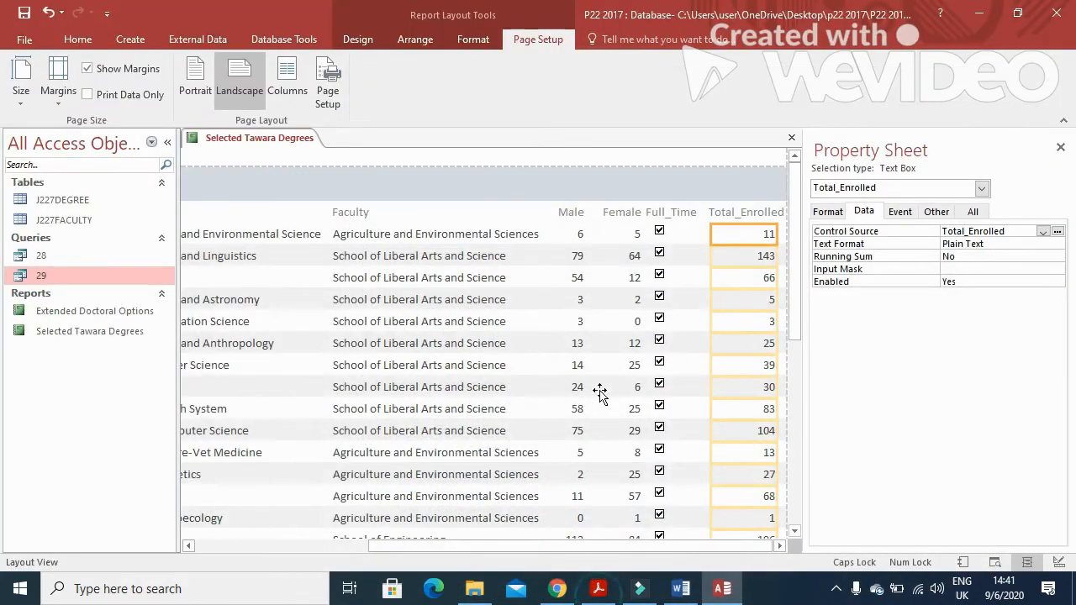
# In Design View, add a Report Header label containing the candidate's name
pyautogui.rightClick(202, 139)
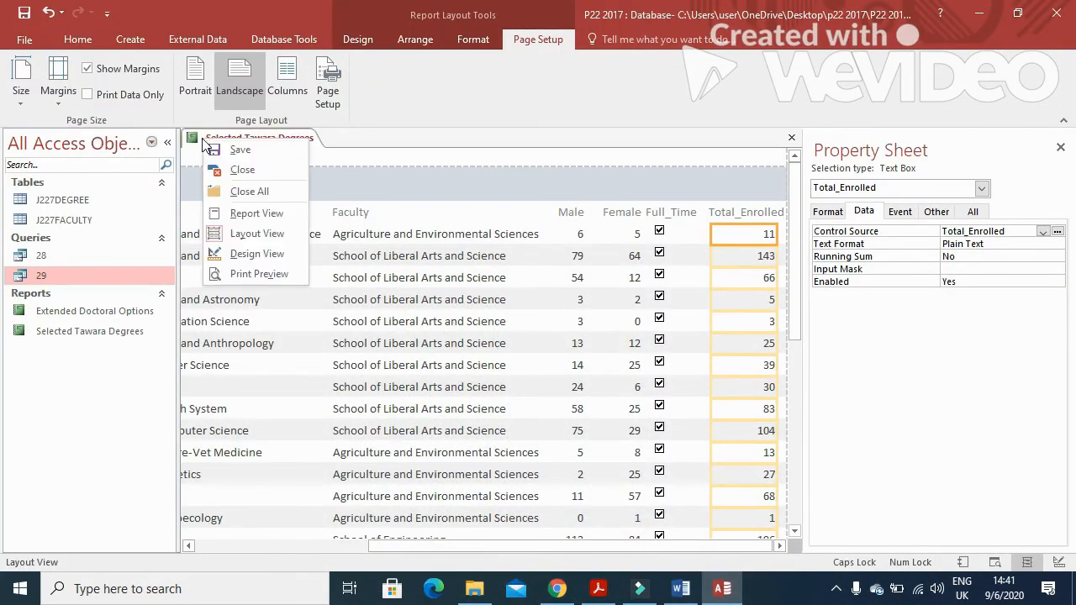
pyautogui.click(274, 257)
pyautogui.click(359, 39)
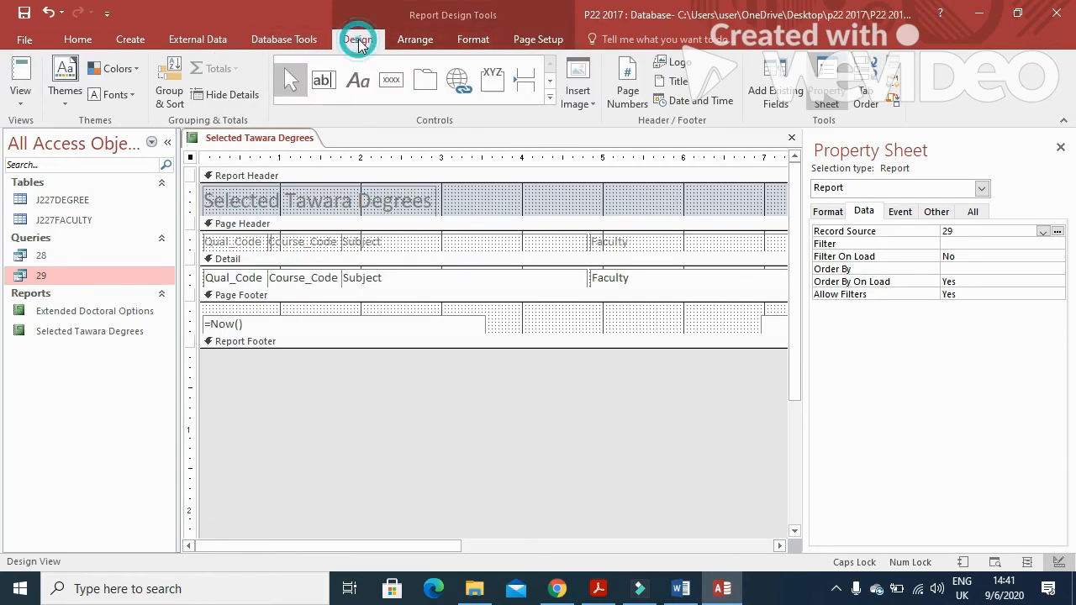
pyautogui.click(358, 80)
pyautogui.moveTo(623, 192); pyautogui.dragTo(770, 211)
pyautogui.moveTo(426, 546); pyautogui.dragTo(607, 546)
pyautogui.moveTo(513, 543); pyautogui.dragTo(604, 545)
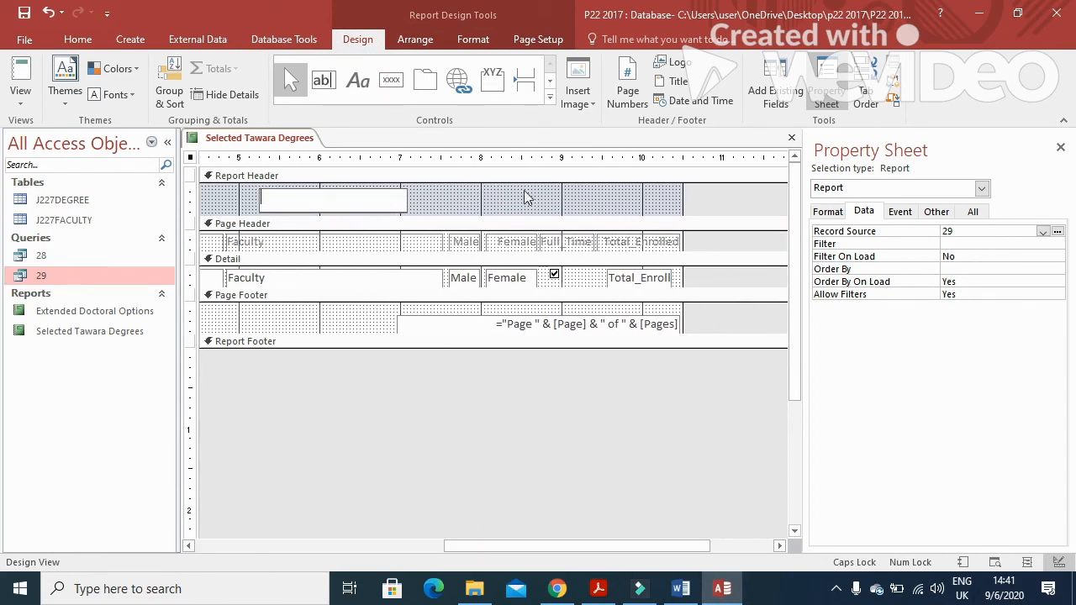
pyautogui.press('capslock')
pyautogui.press('capslock')
pyautogui.write('F')
pyautogui.press('capslock')
pyautogui.write('ahim')
pyautogui.press('capslock')
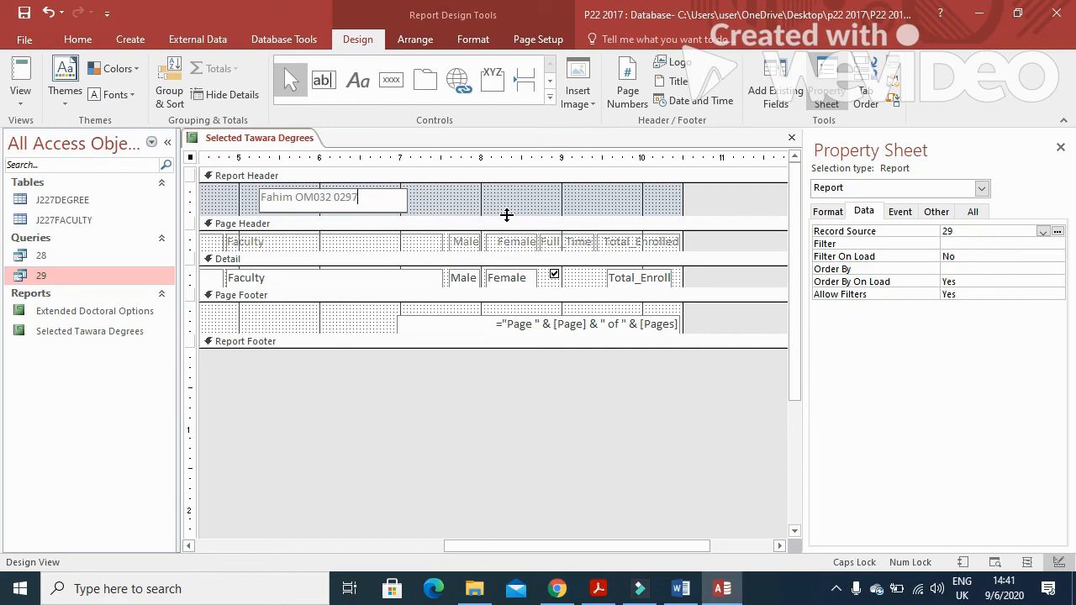
# Move the label to the top right, colour its text black and right-align it
pyautogui.click(463, 188)
pyautogui.click(393, 206)
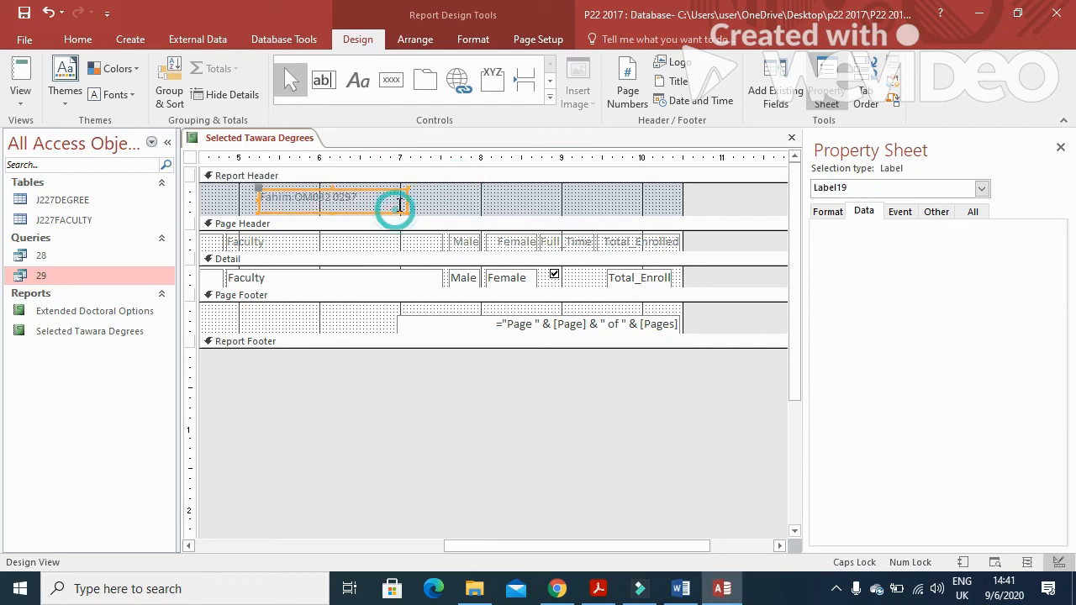
pyautogui.moveTo(407, 202); pyautogui.dragTo(665, 207)
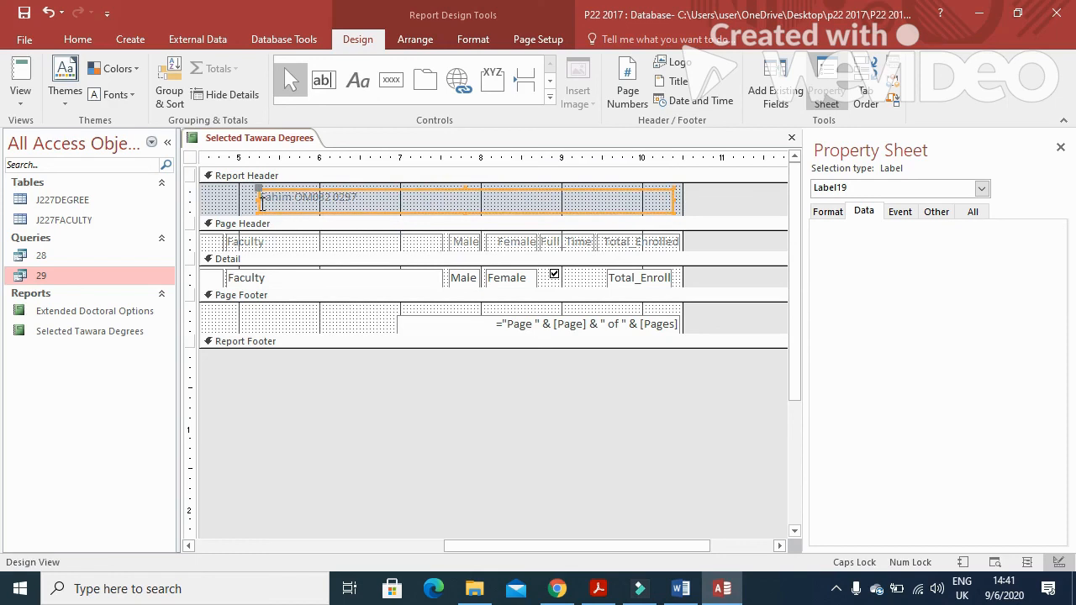
pyautogui.moveTo(260, 203); pyautogui.dragTo(551, 211)
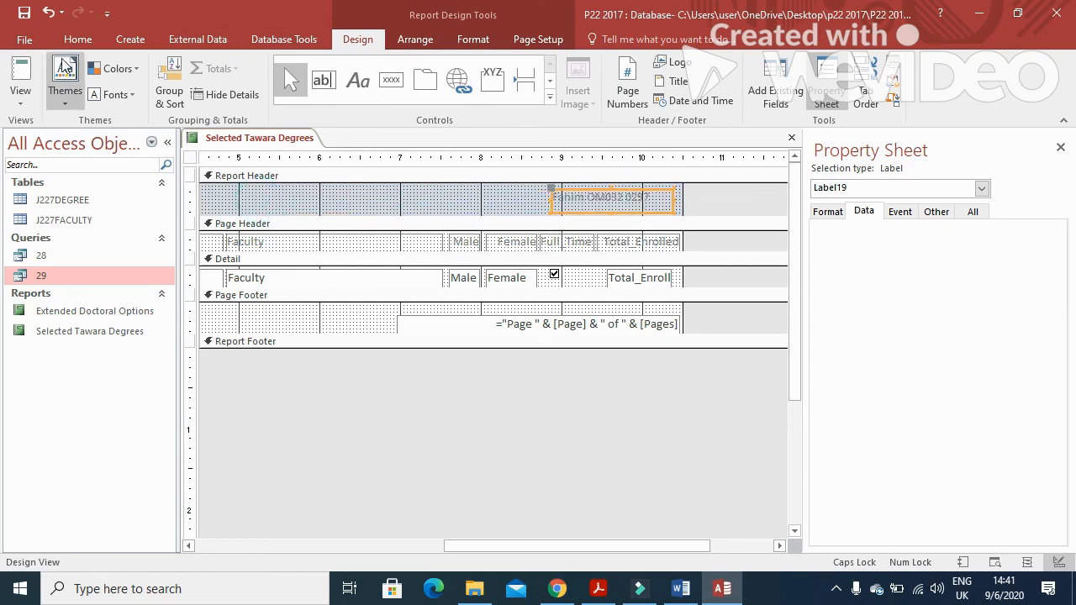
pyautogui.click(78, 38)
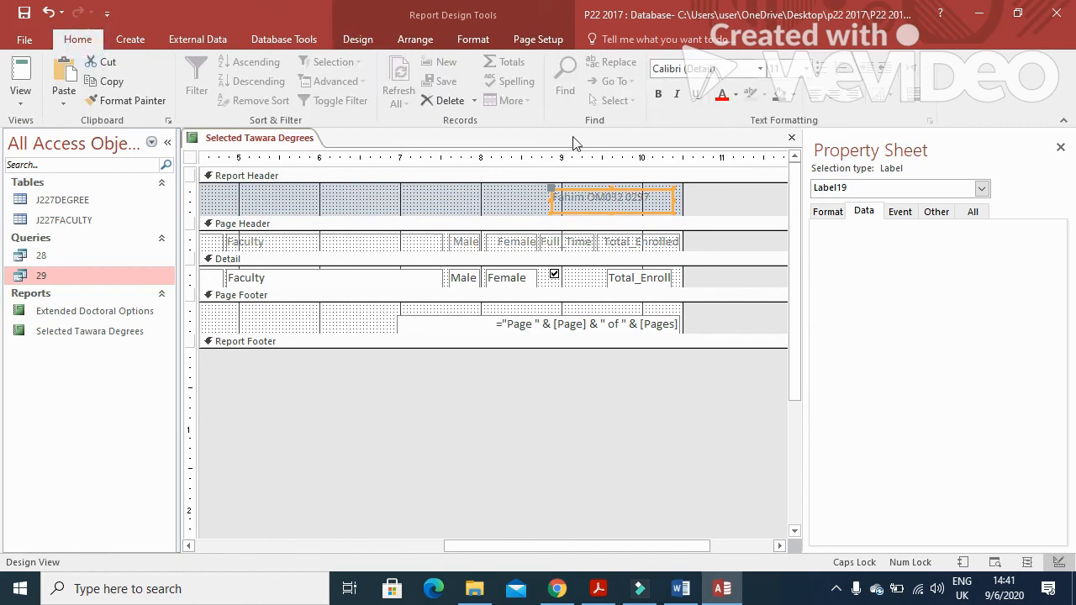
pyautogui.click(734, 95)
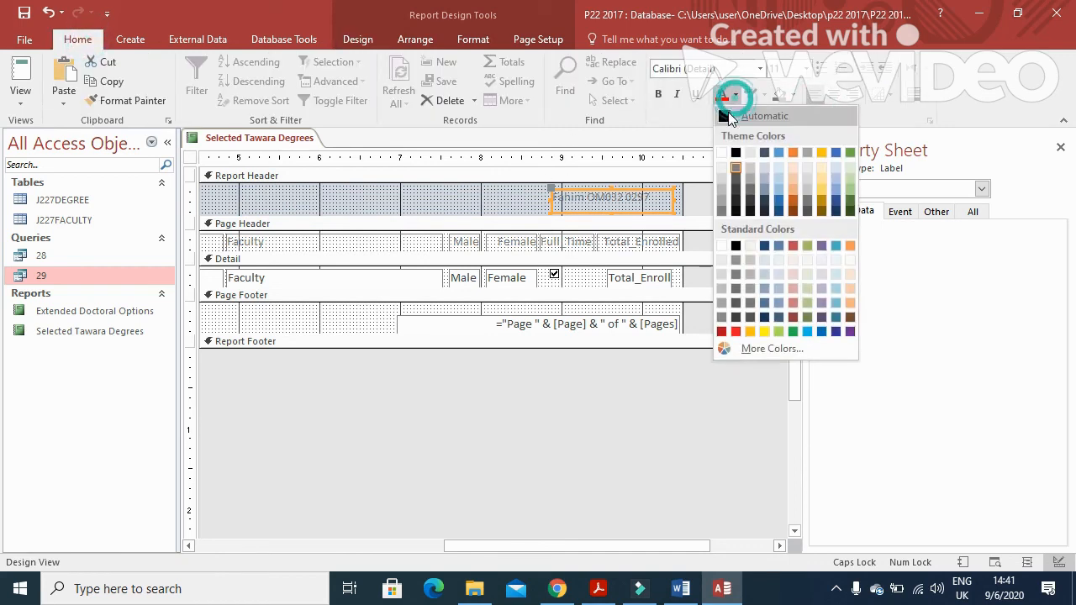
pyautogui.click(725, 119)
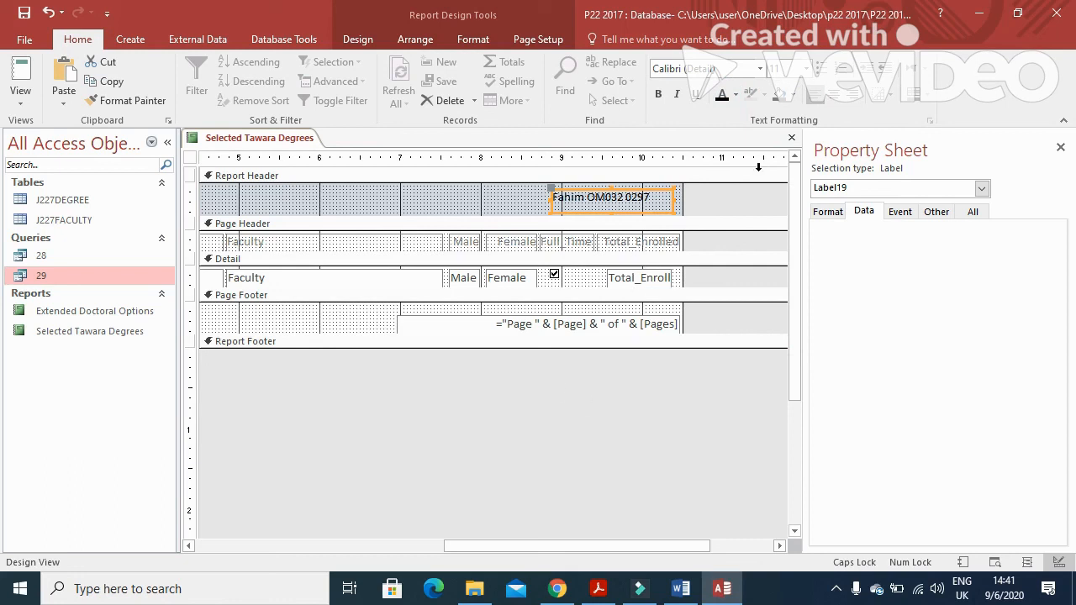
pyautogui.click(851, 94)
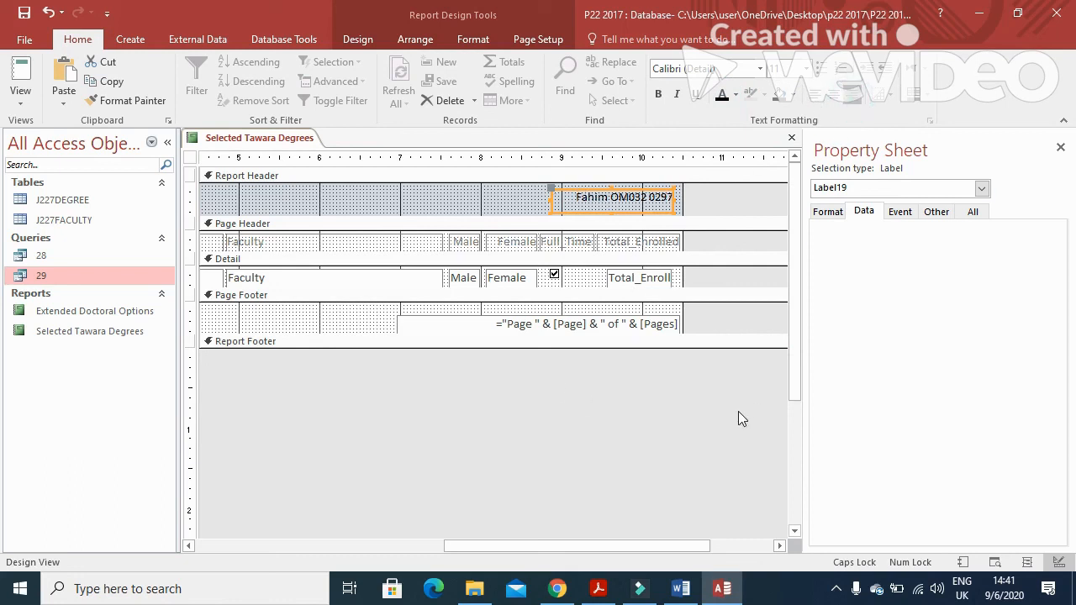
# Delete the page number box from the report footer
pyautogui.click(558, 327)
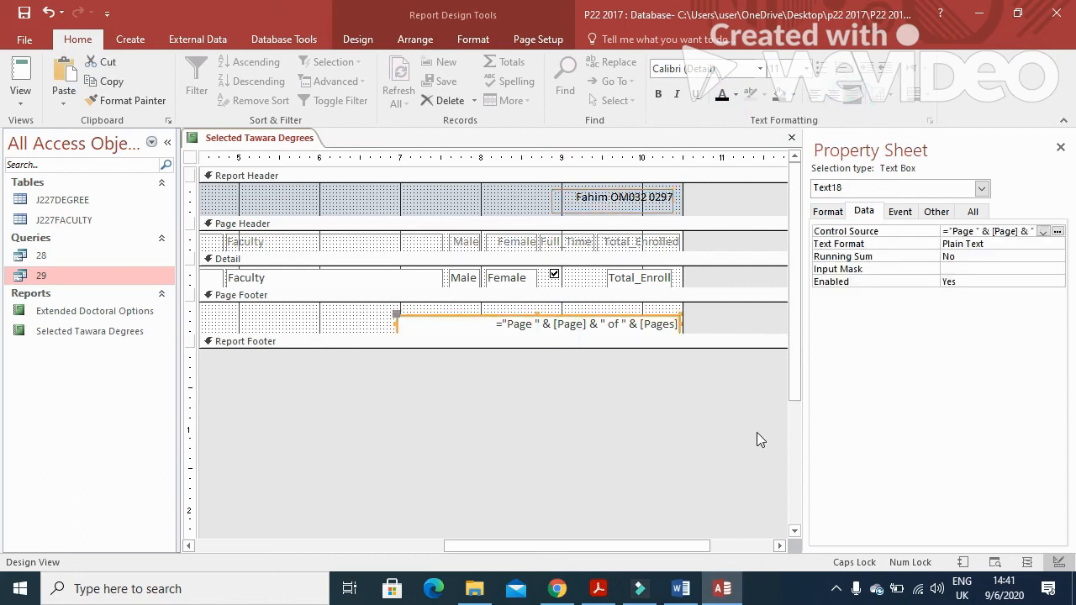
pyautogui.press('Delete')
pyautogui.hotkey('alt', 'Tab')
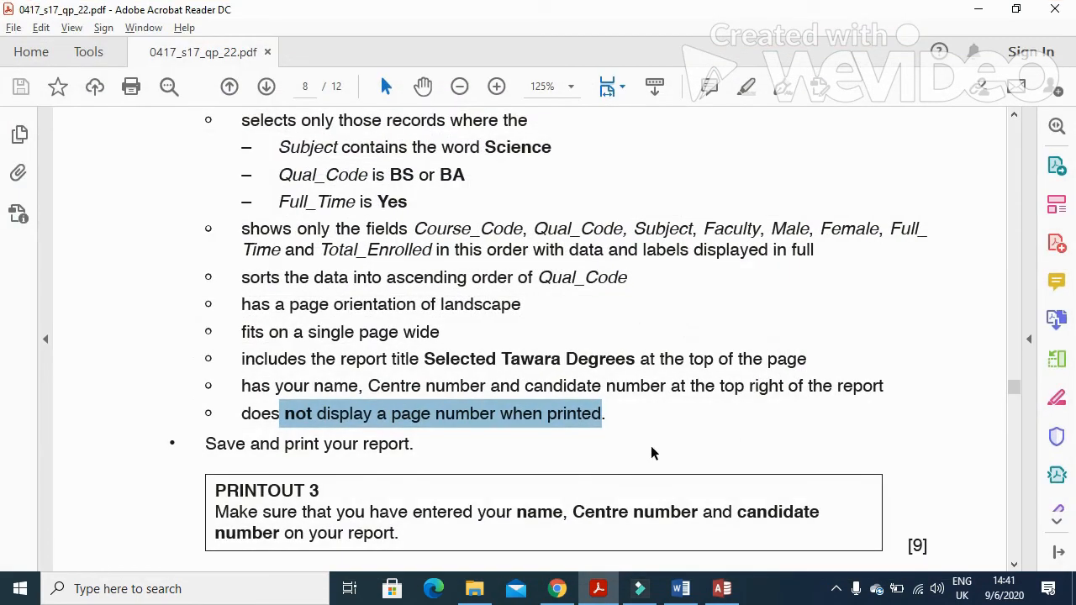
pyautogui.scroll(-2, 474, 476)
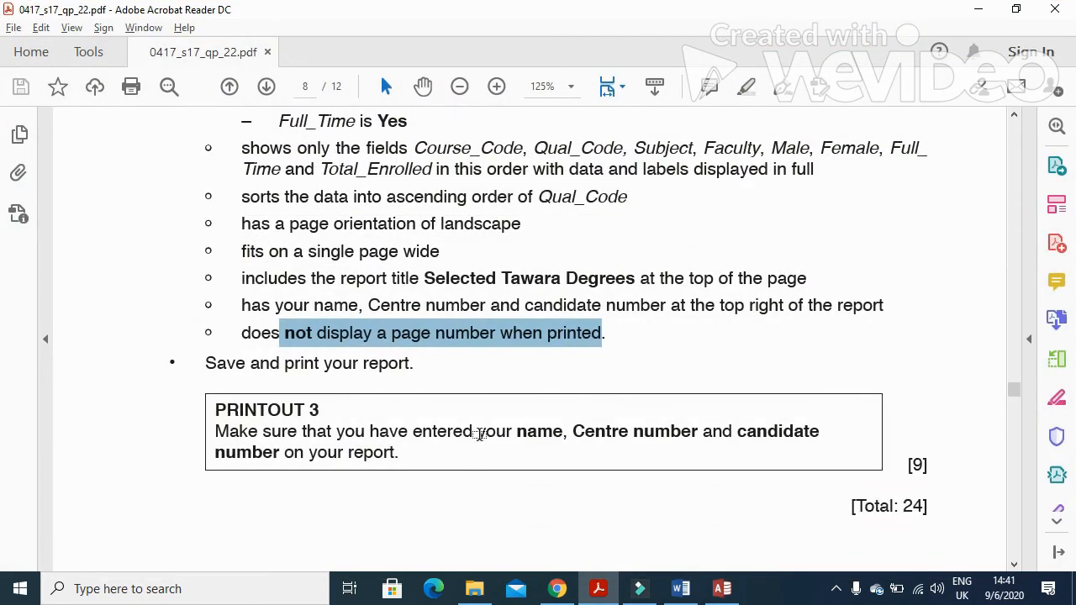
pyautogui.hotkey('alt', 'Tab')
# Check both pages of the report in Print Preview
pyautogui.click(20, 94)
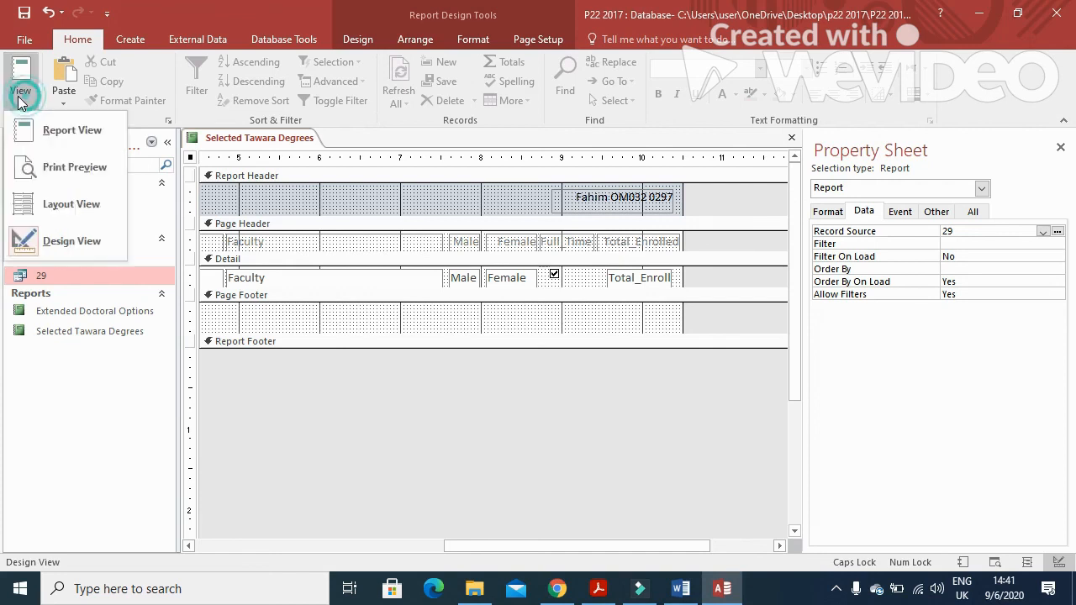
pyautogui.click(59, 167)
pyautogui.scroll(-2, 492, 433)
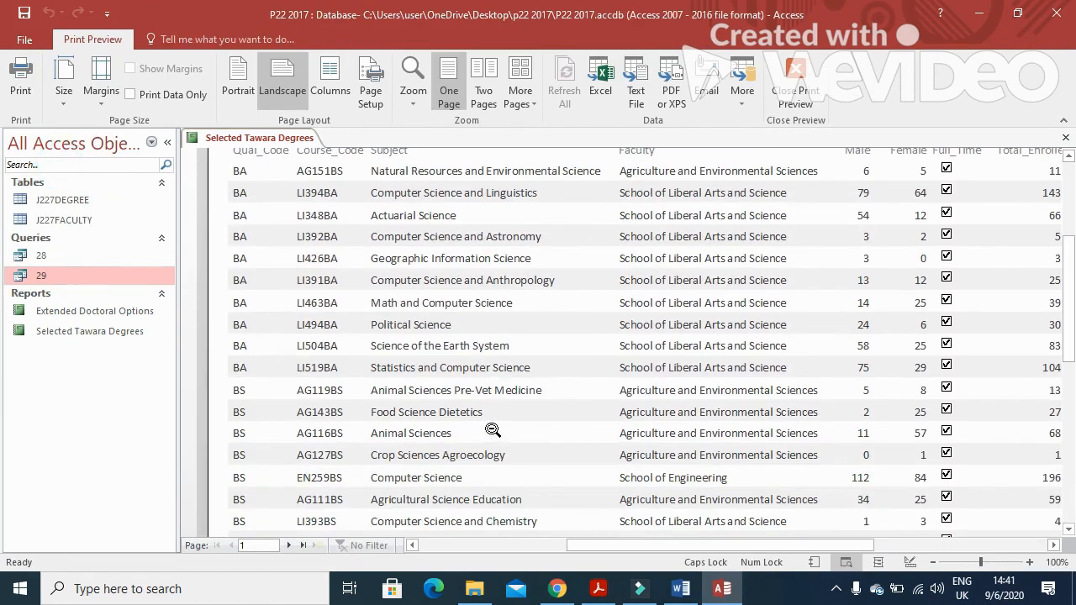
pyautogui.scroll(-8, 492, 431)
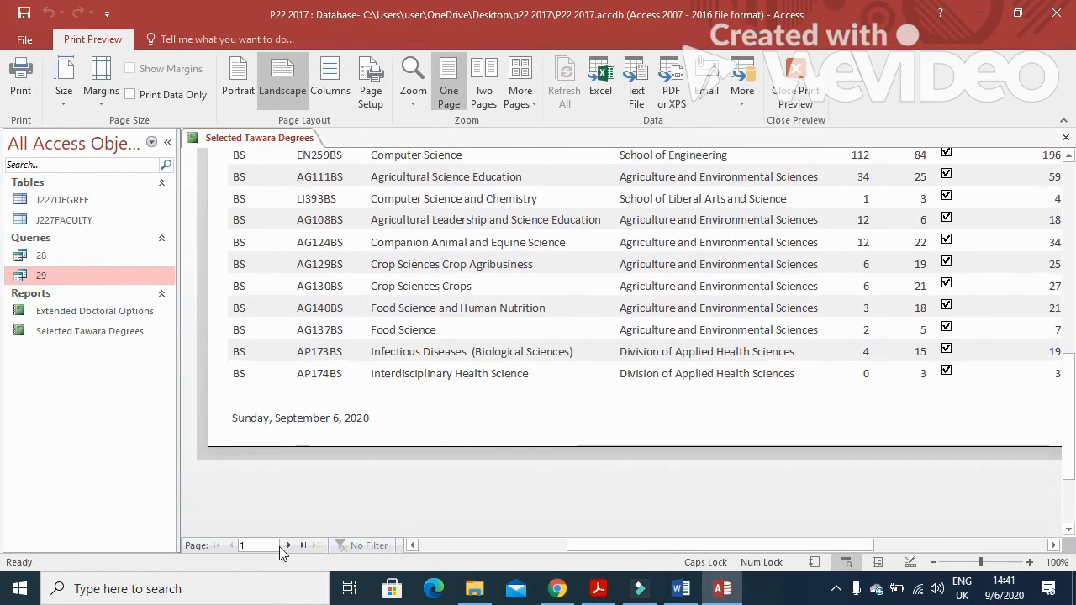
pyautogui.click(289, 545)
pyautogui.scroll(10, 401, 473)
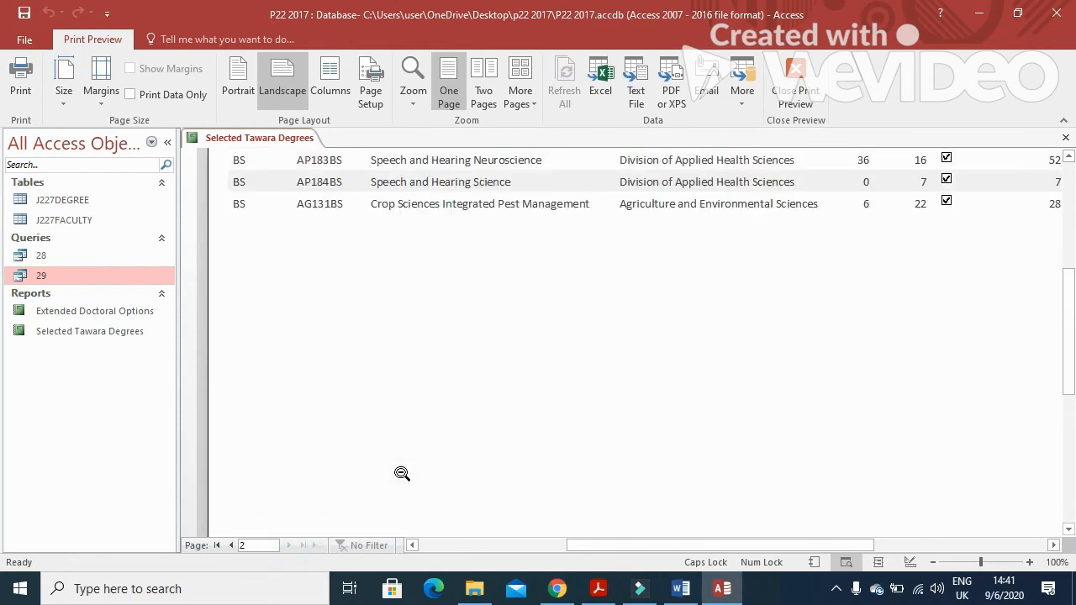
pyautogui.scroll(5, 401, 473)
# Go back to the exam paper PDF and scroll through the instructions
pyautogui.hotkey('alt', 'Tab')
pyautogui.scroll(-10, 447, 465)
pyautogui.scroll(-5, 447, 465)
pyautogui.scroll(10, 448, 465)
pyautogui.scroll(5, 440, 451)
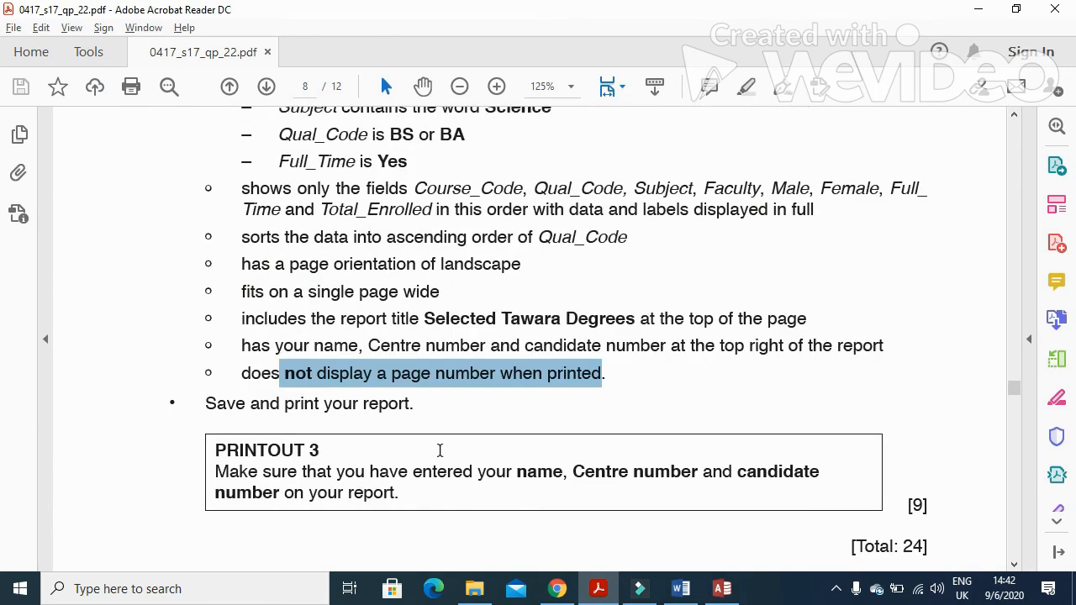